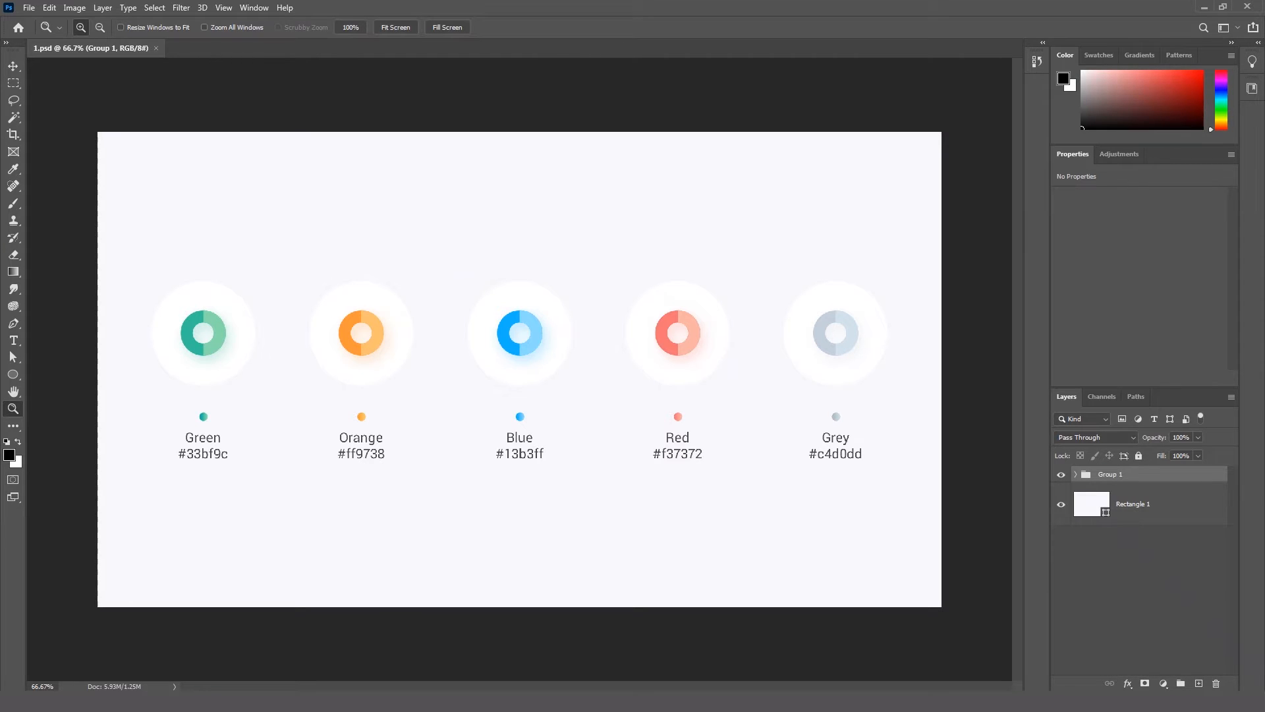
Restore the default Essentials workspace layout.
left_click(1236, 33)
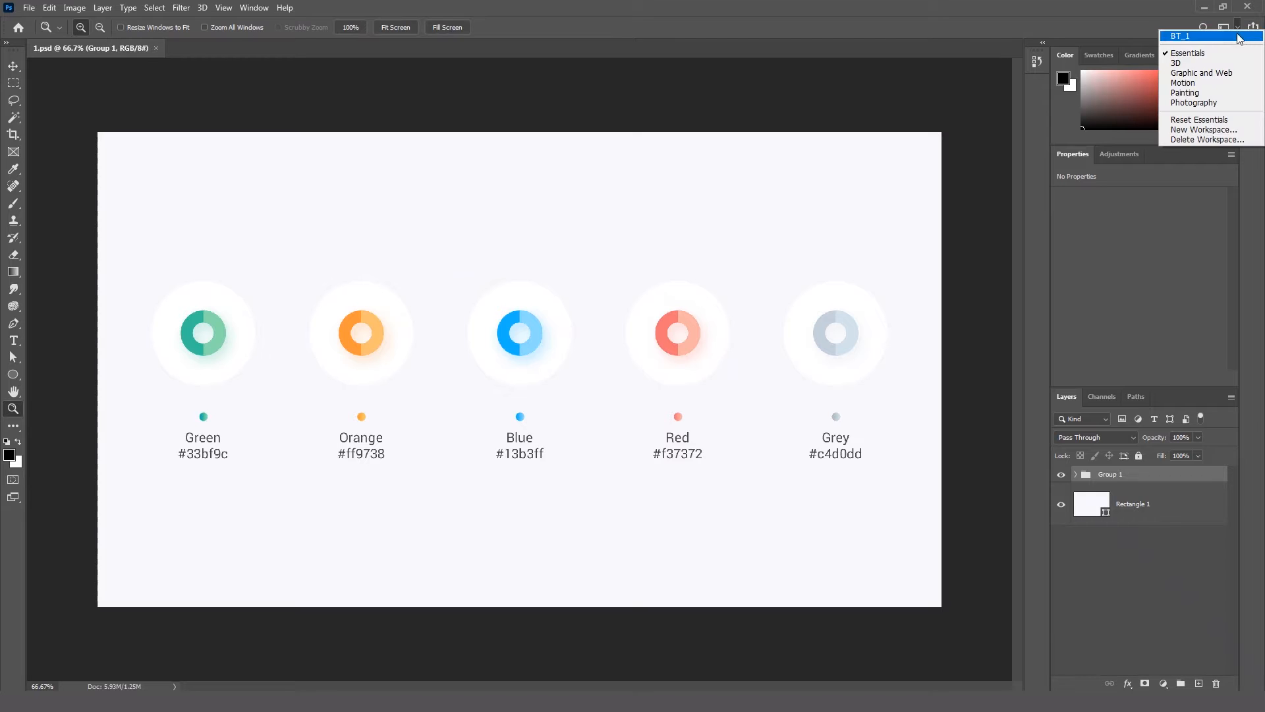
left_click(1221, 53)
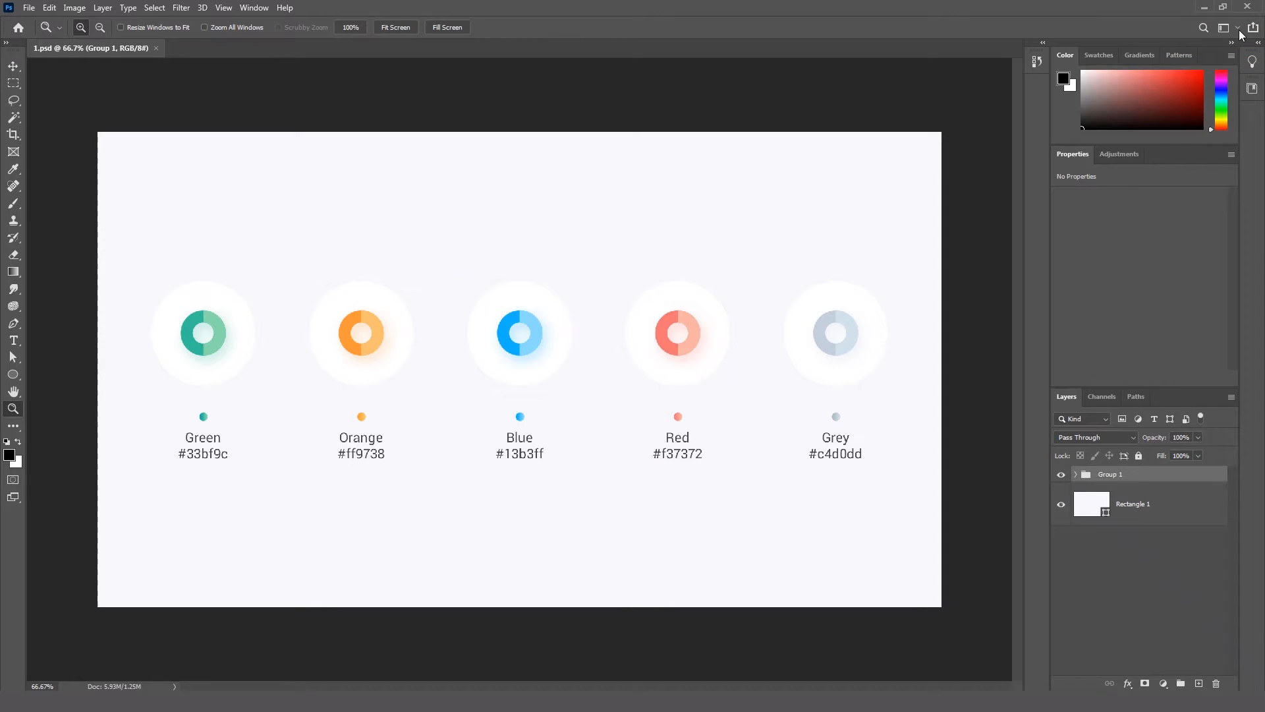
left_click(1239, 30)
left_click(1225, 55)
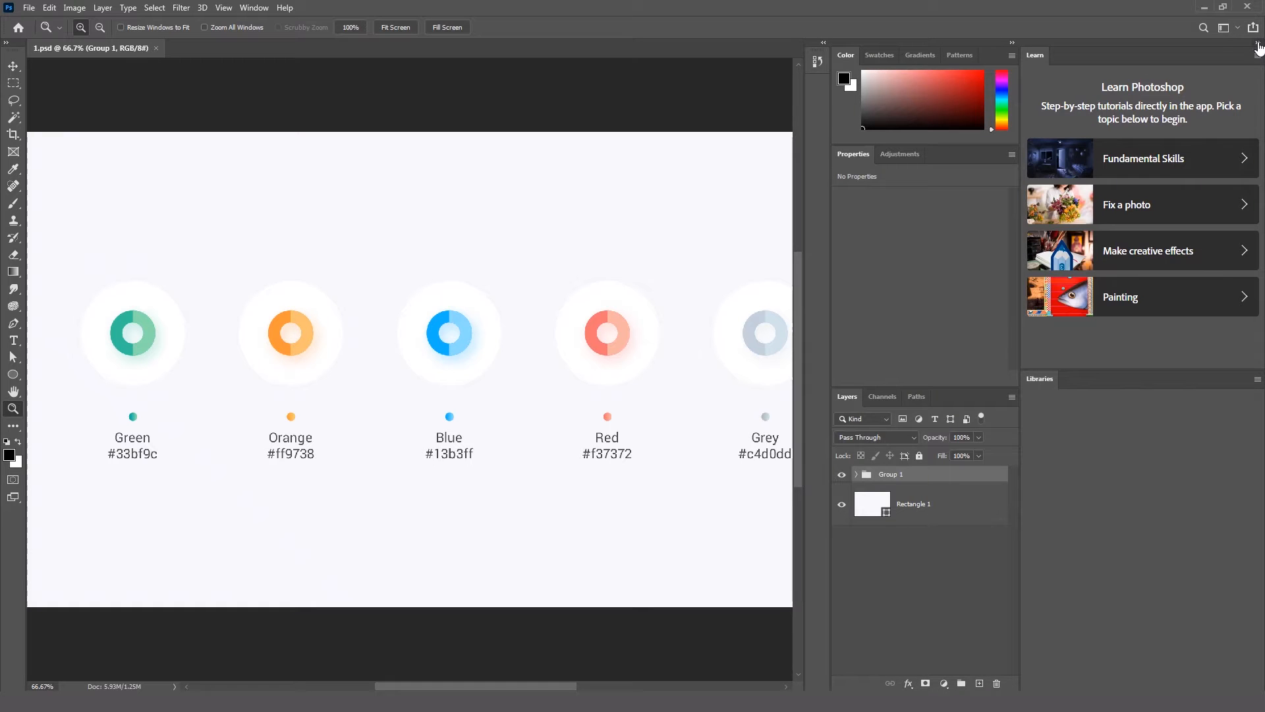
Collapse the Learn and Libraries panels to narrow icons and minimise the Color and Properties panel groups.
left_click(1258, 43)
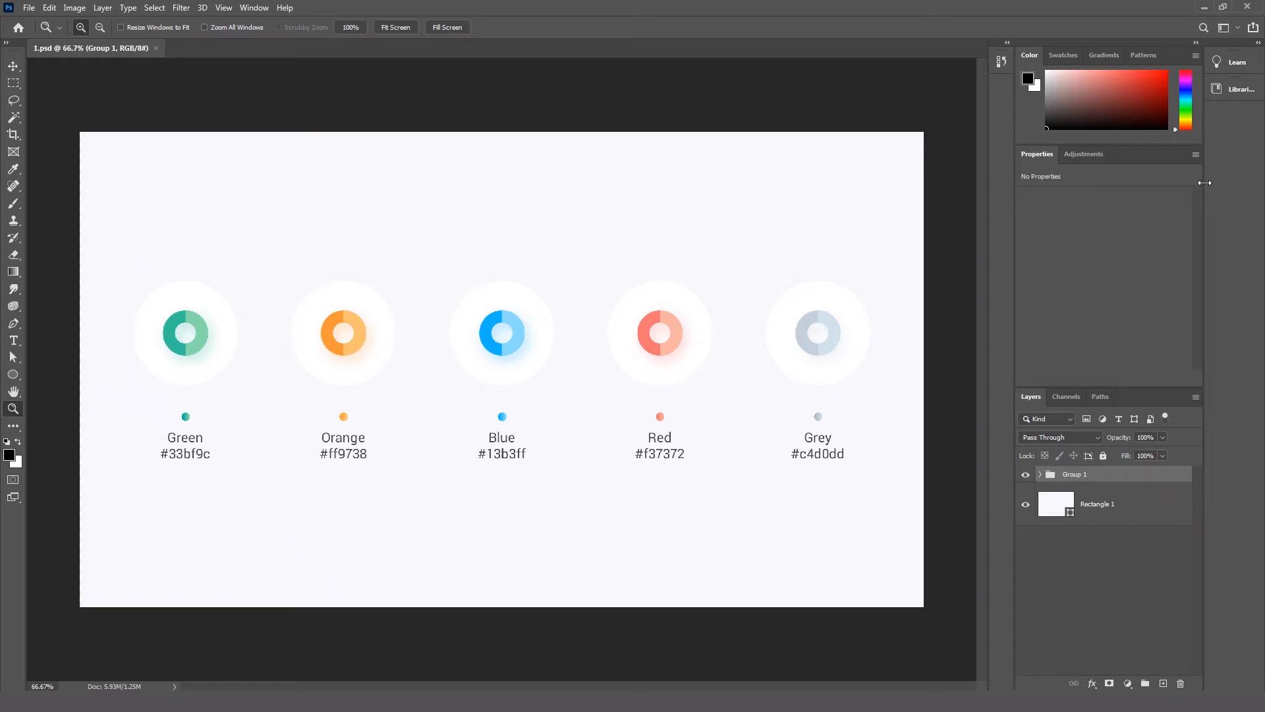
left_click_drag(1204, 183, 1242, 183)
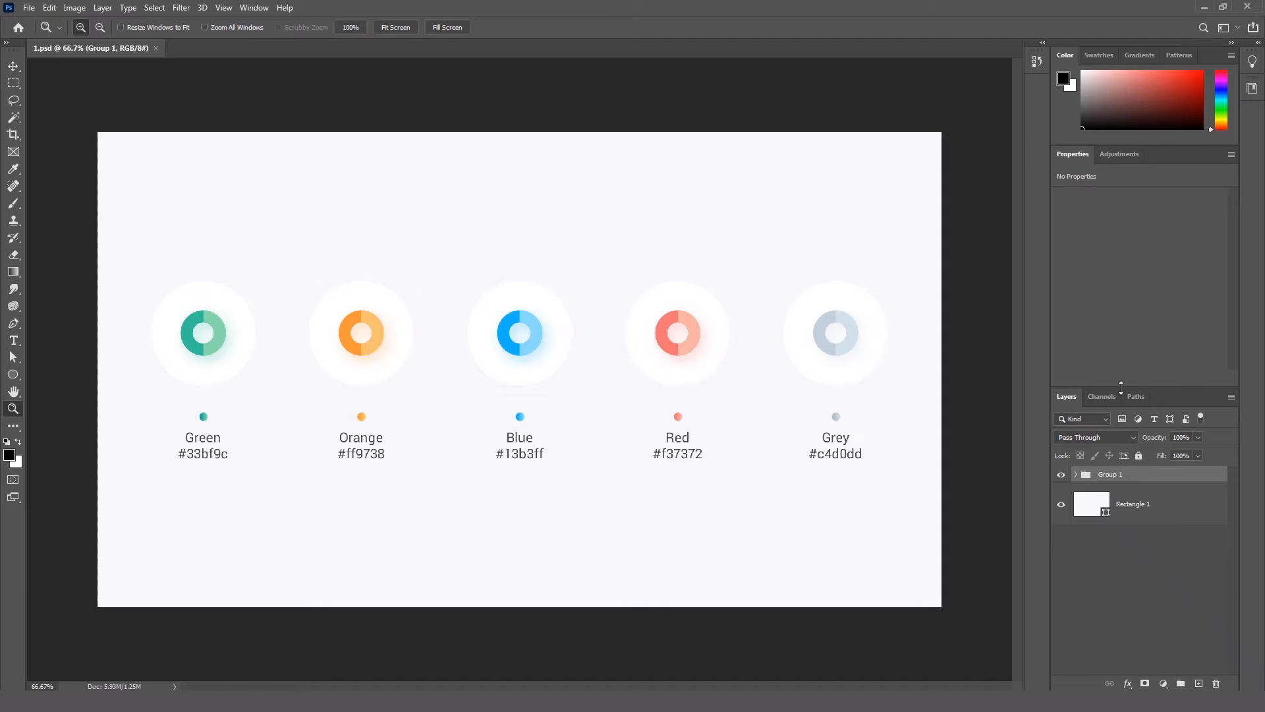
double_click(1211, 57)
double_click(1196, 79)
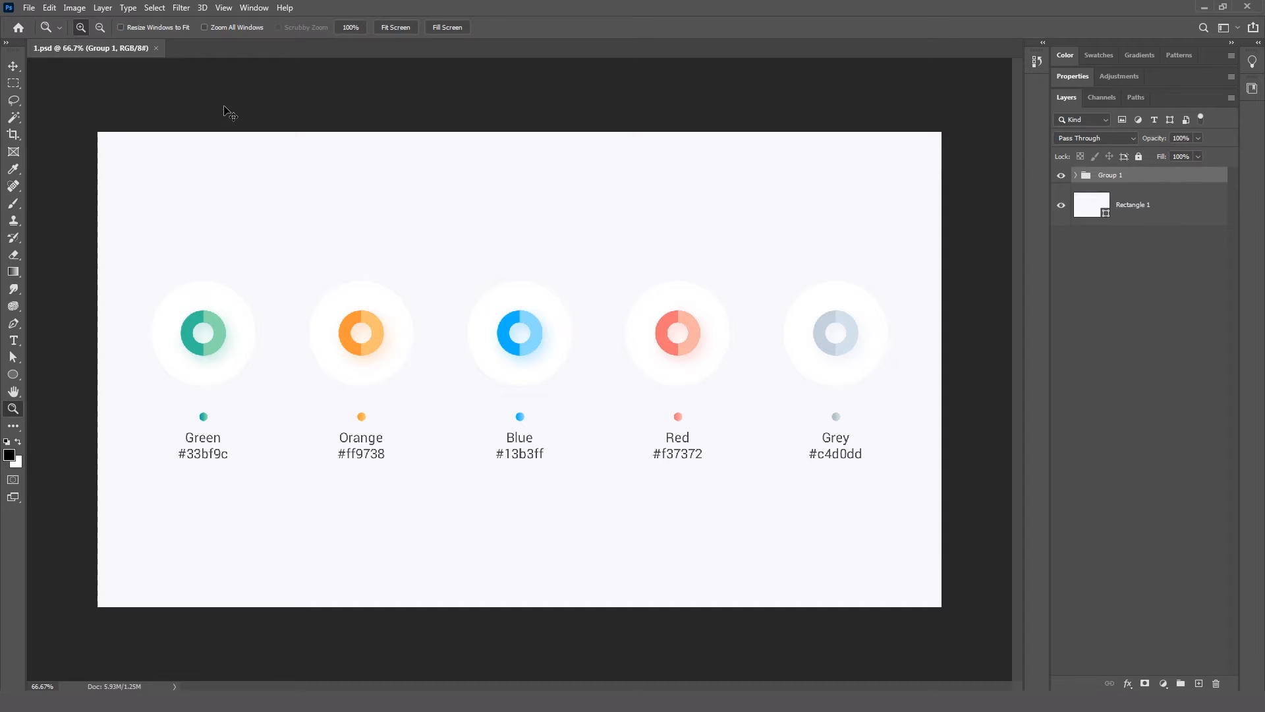
Create a new document 1920 pixels wide and 1080 pixels high.
key("ctrl+n")
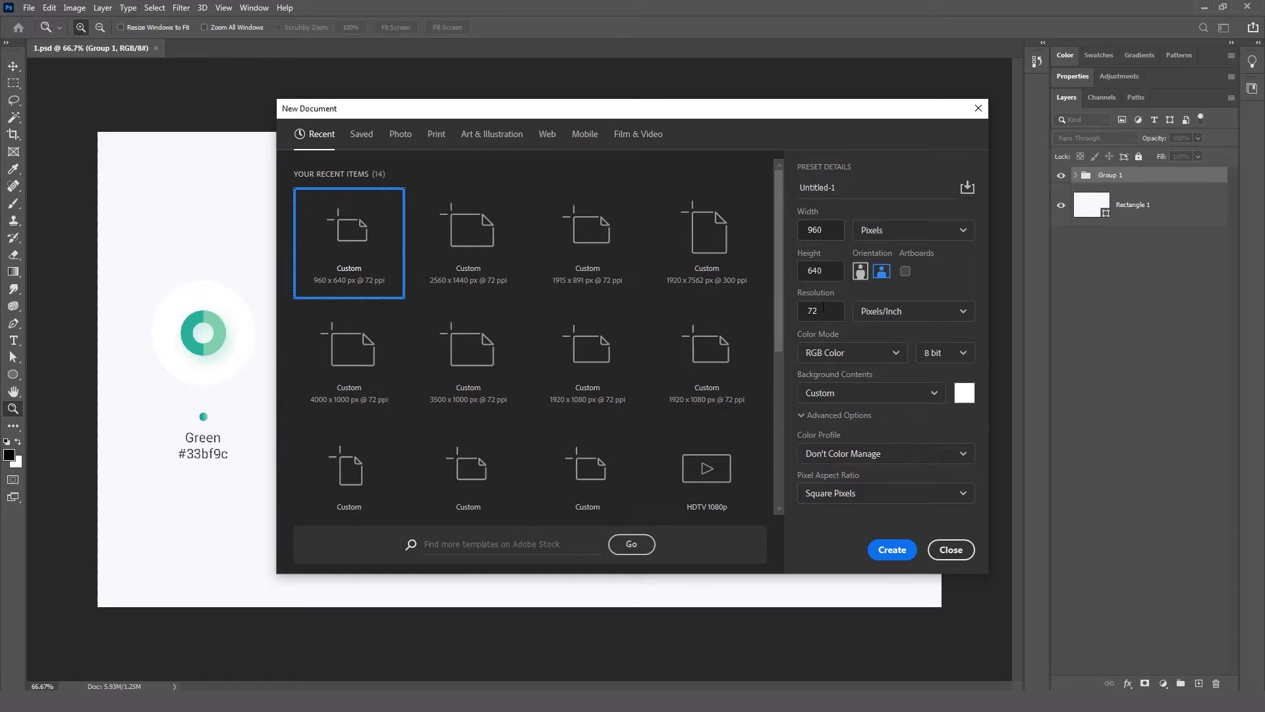
double_click(820, 230)
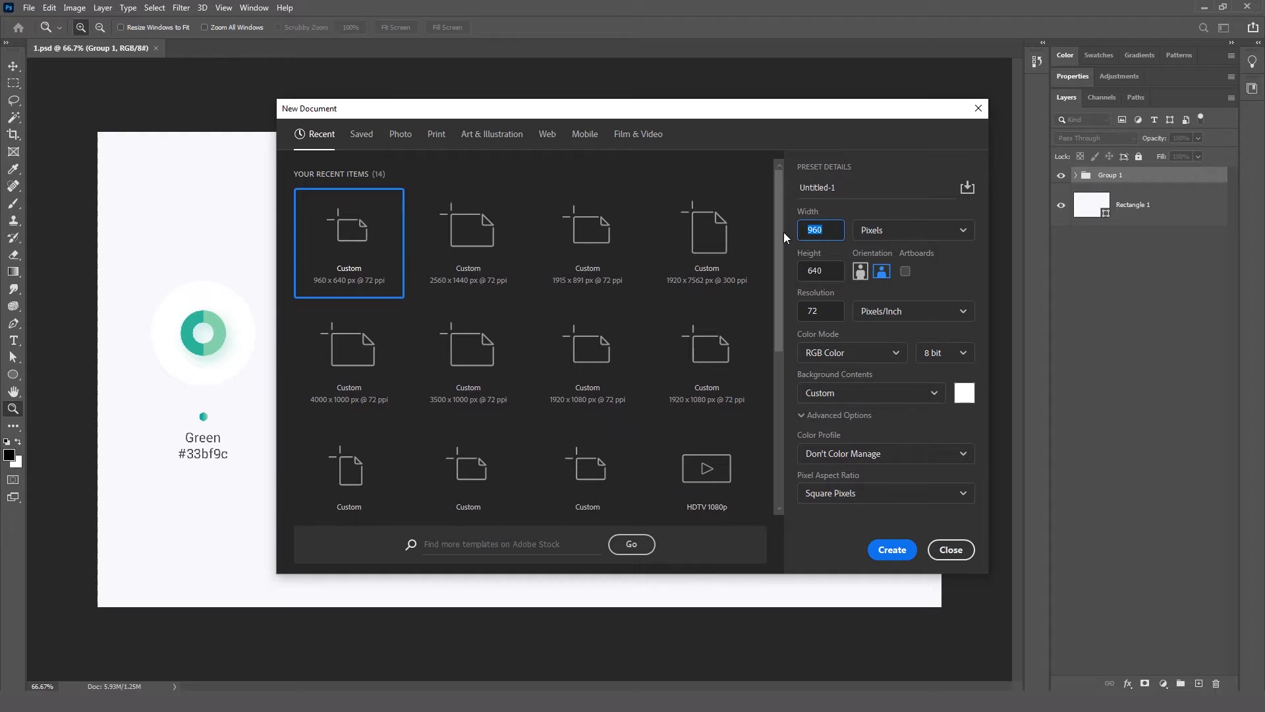
type("1920")
key("Tab")
type("1080")
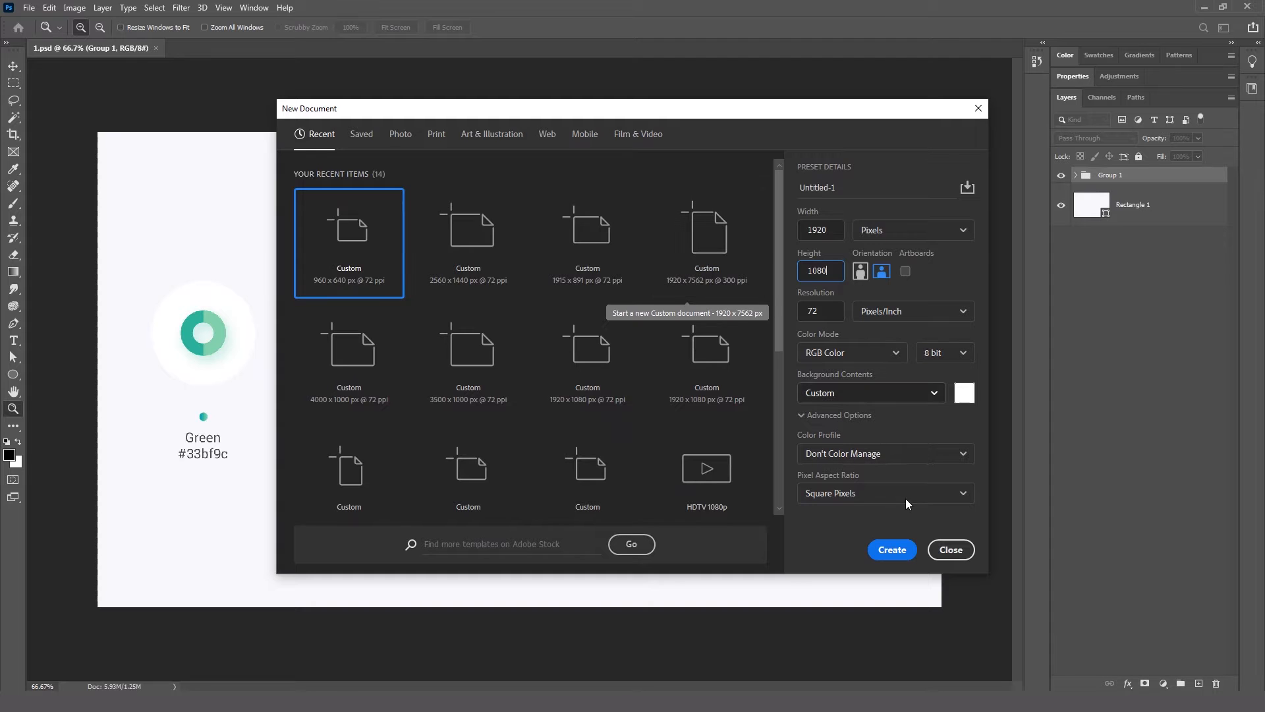
left_click(893, 553)
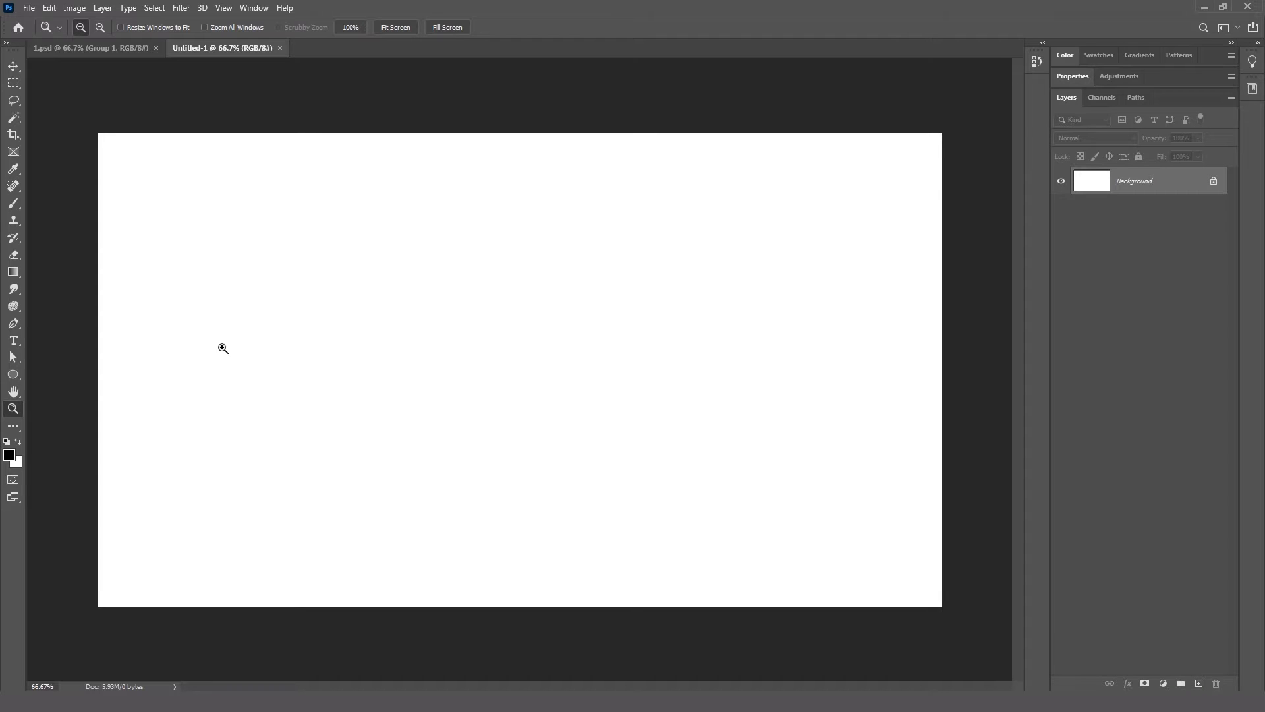
Draw a circle about 278 px in diameter in the left part of the canvas and fill it with light grey.
left_click(13, 374)
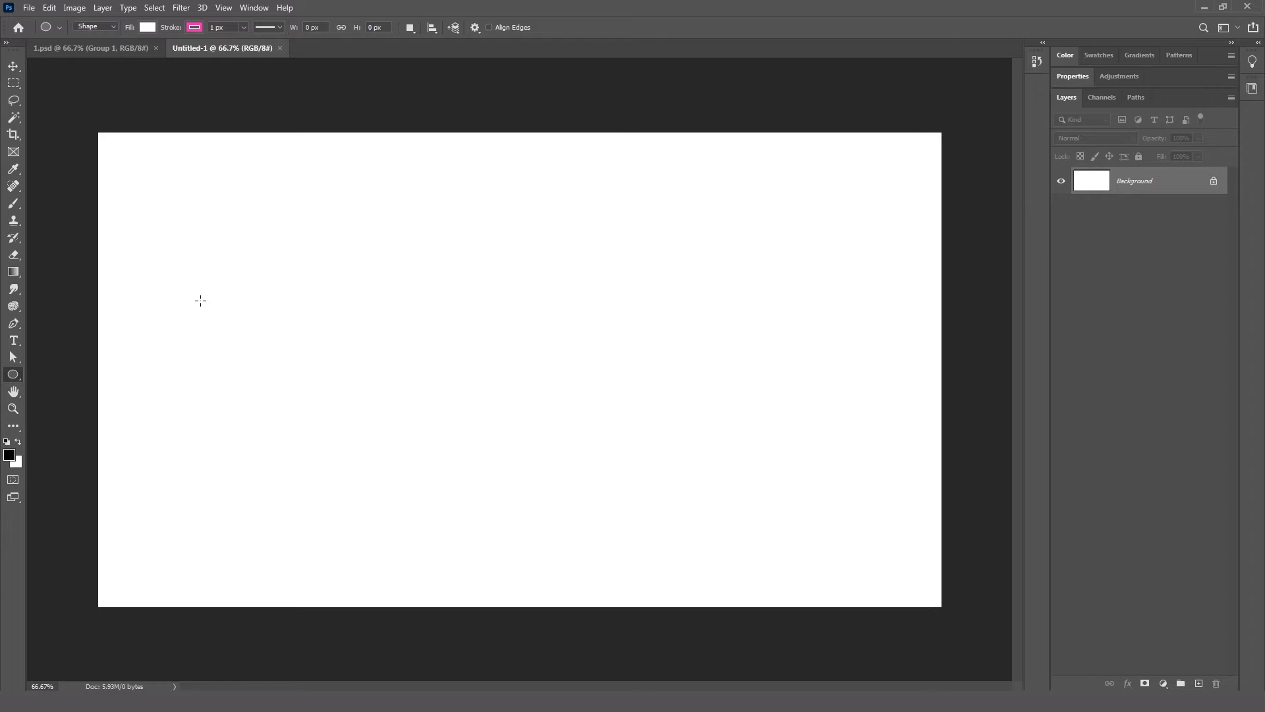
left_click_drag(200, 300, 322, 444)
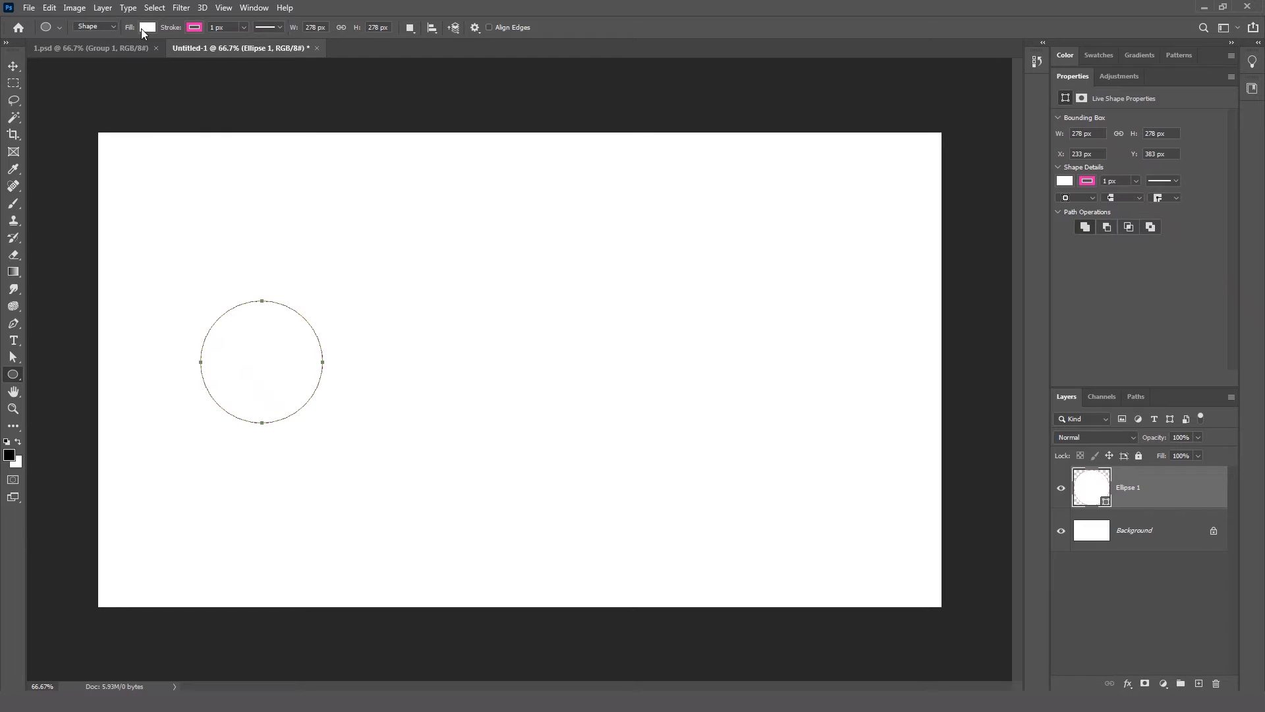
left_click(13, 67)
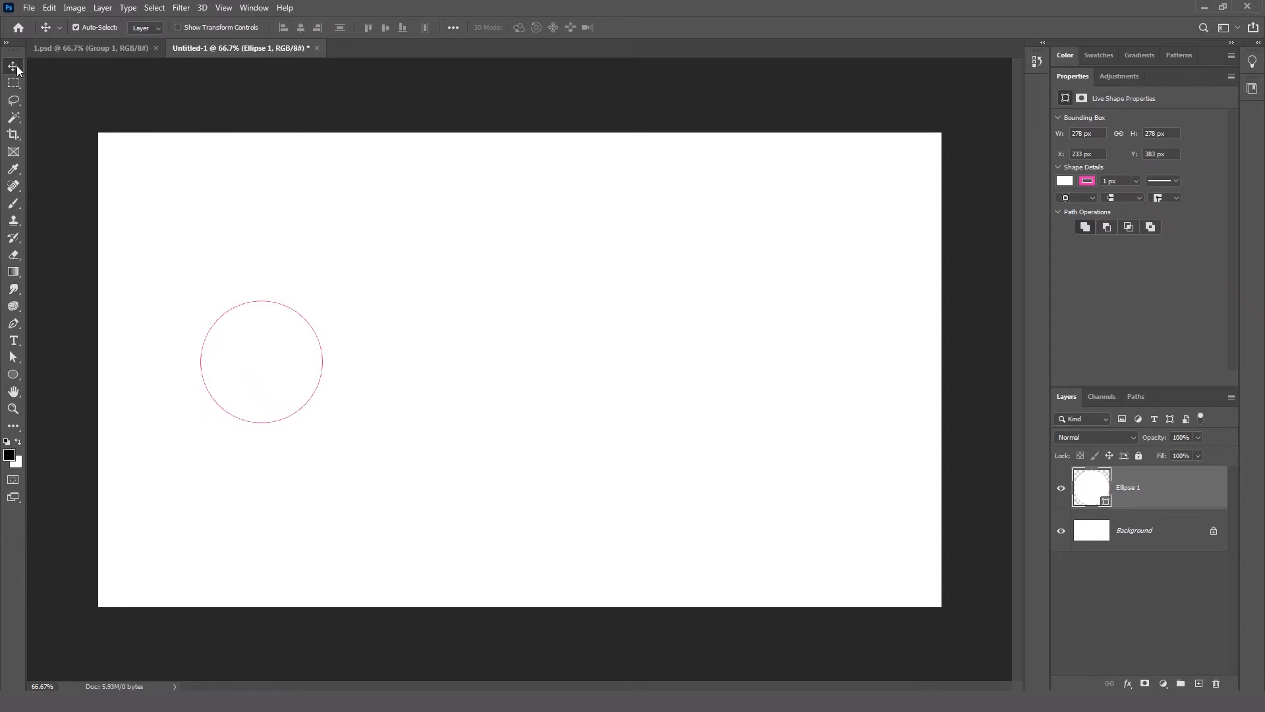
double_click(1089, 483)
left_click(857, 469)
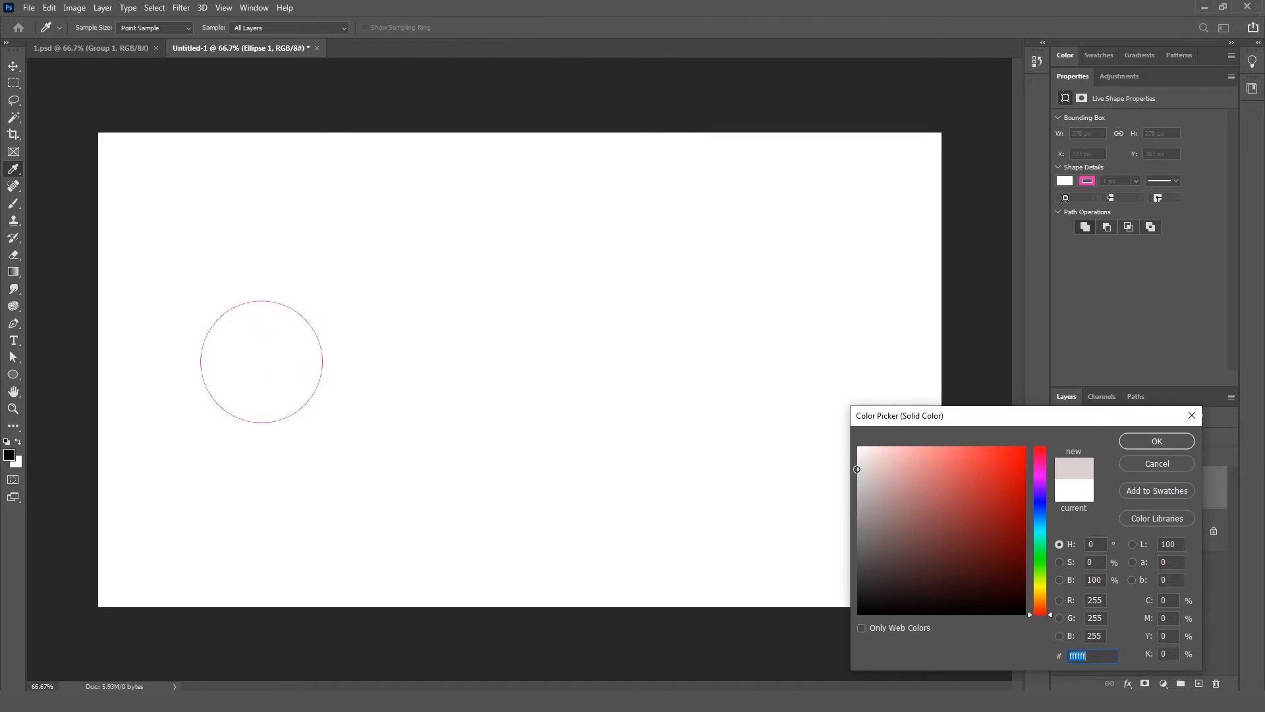
left_click(1156, 441)
Add an empty layer directly above the Background layer.
left_click(1143, 536)
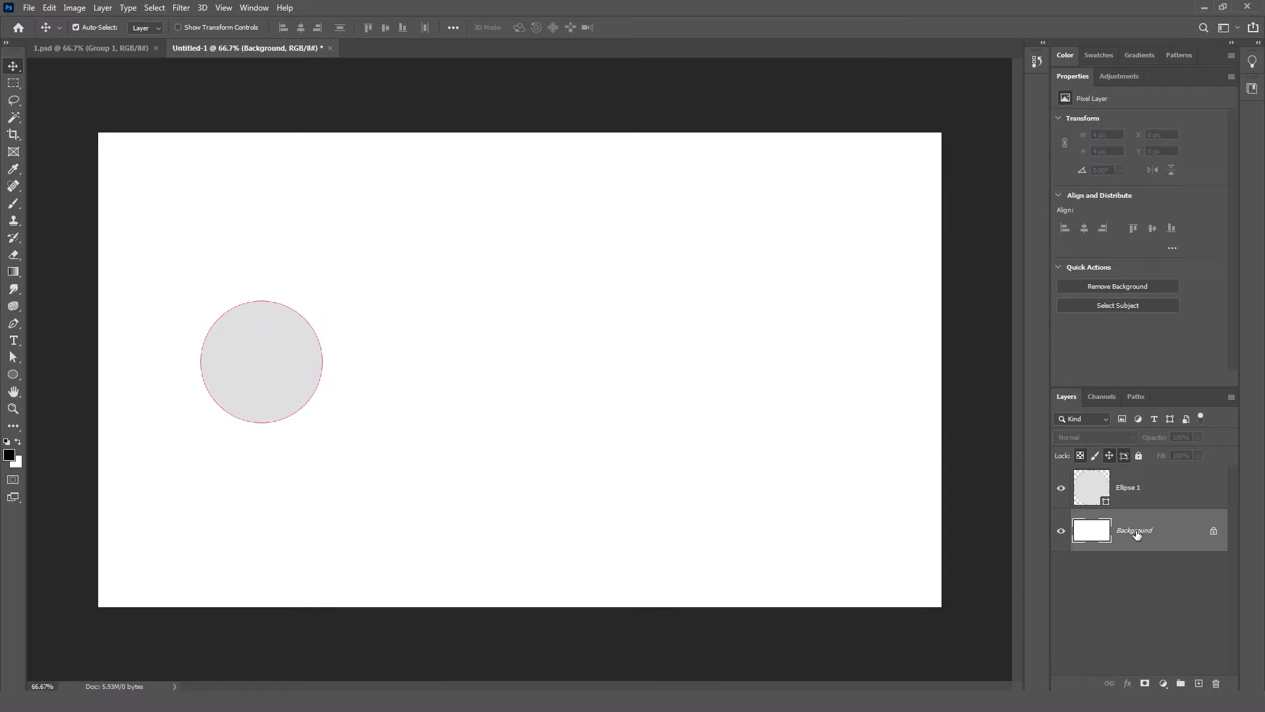
left_click(1198, 684)
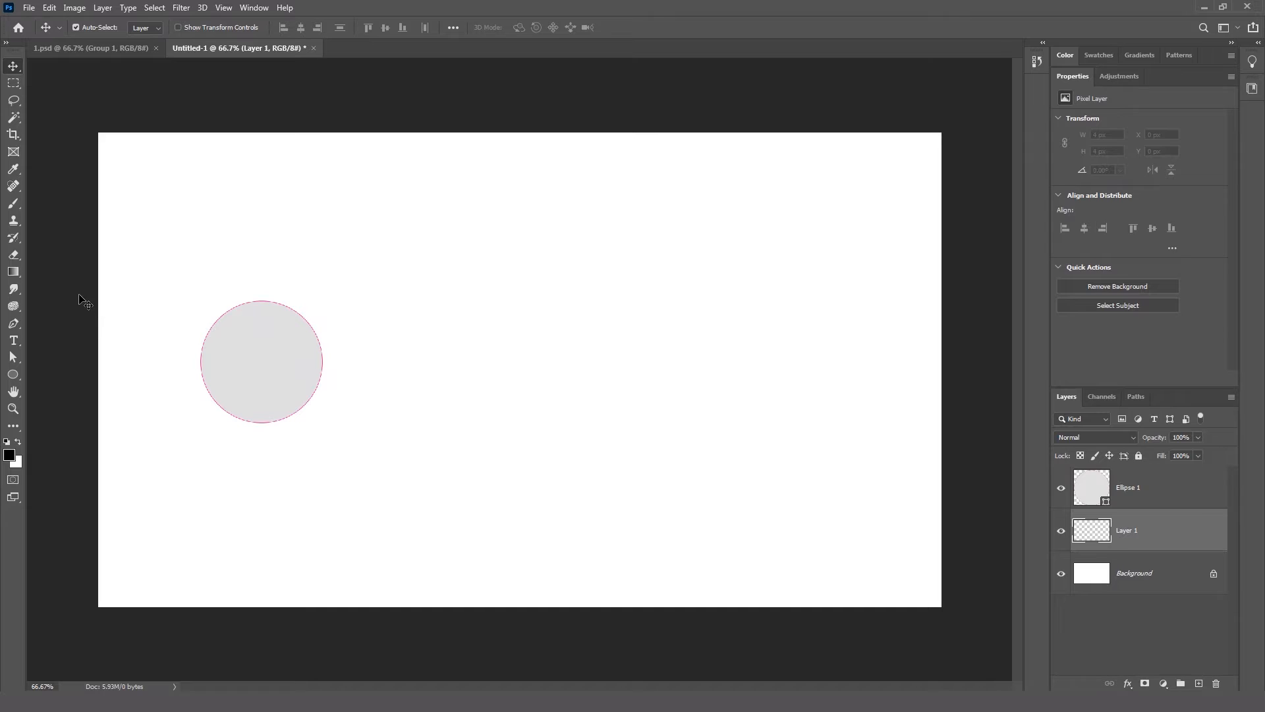
Resize the grey circle to 250 × 250 px and move it slightly down to about X 239, Y 415 px.
left_click(217, 337)
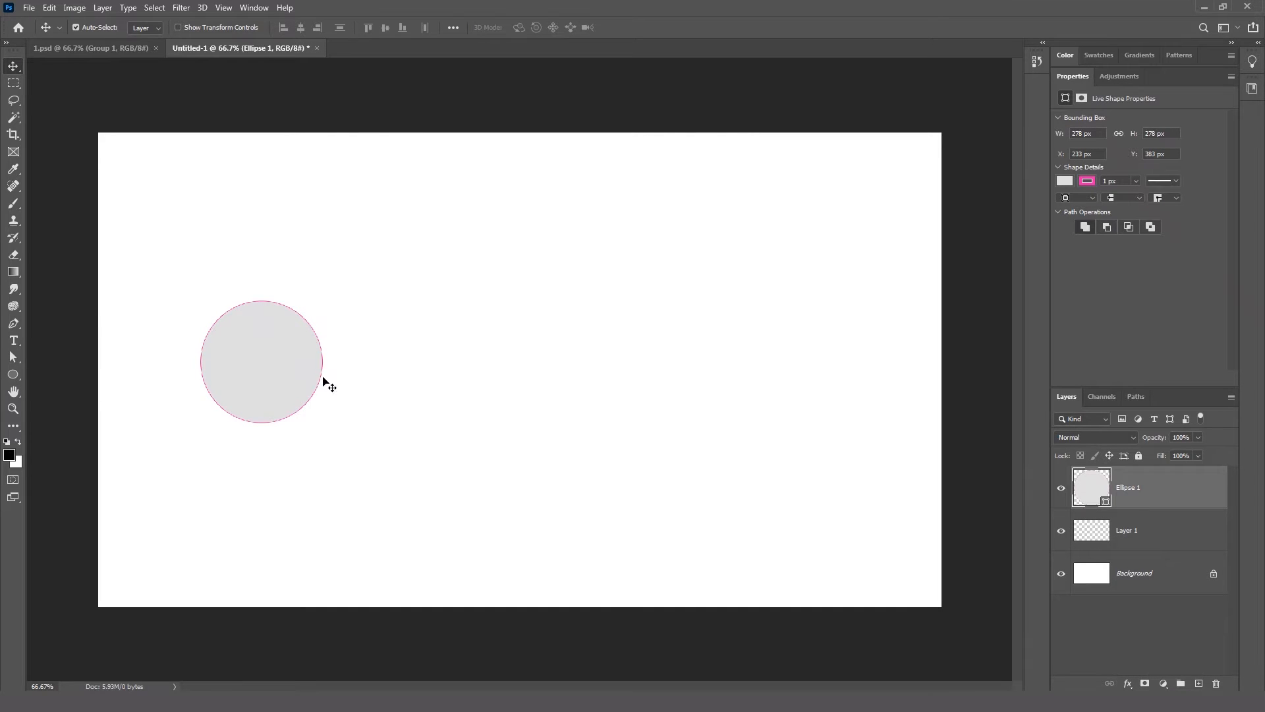
left_click(13, 375)
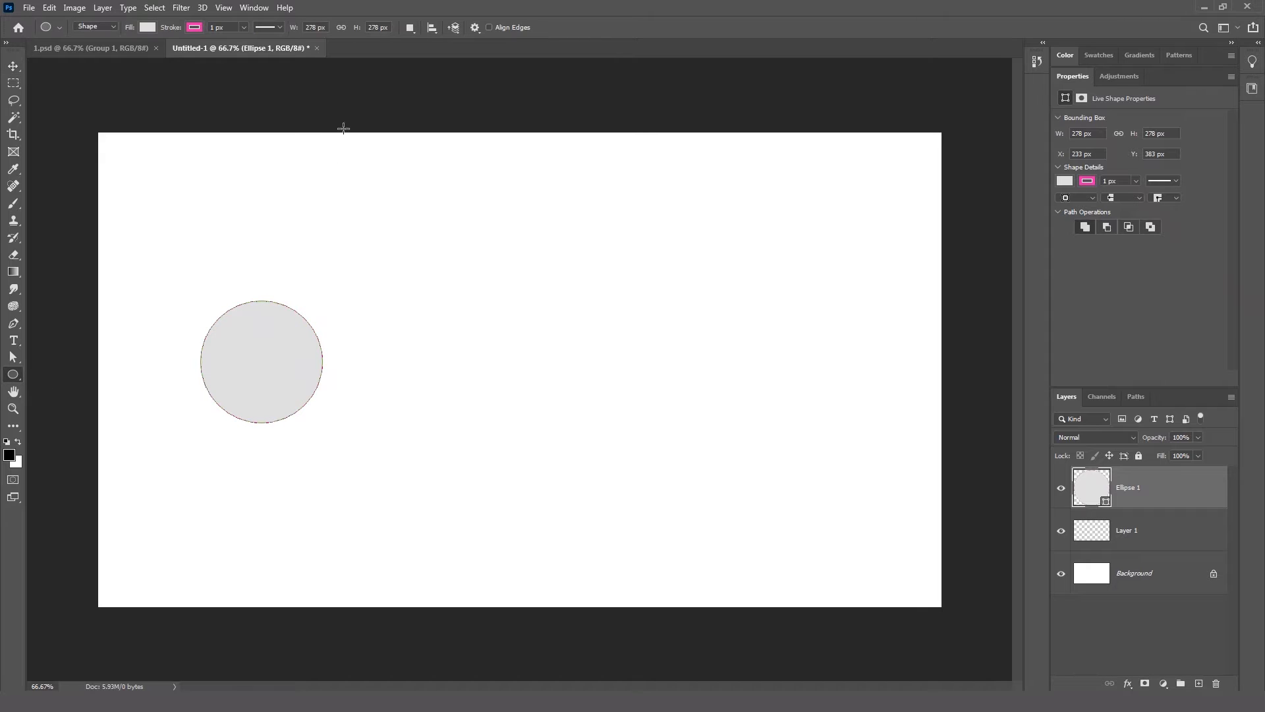
left_click(317, 26)
left_click(22, 71)
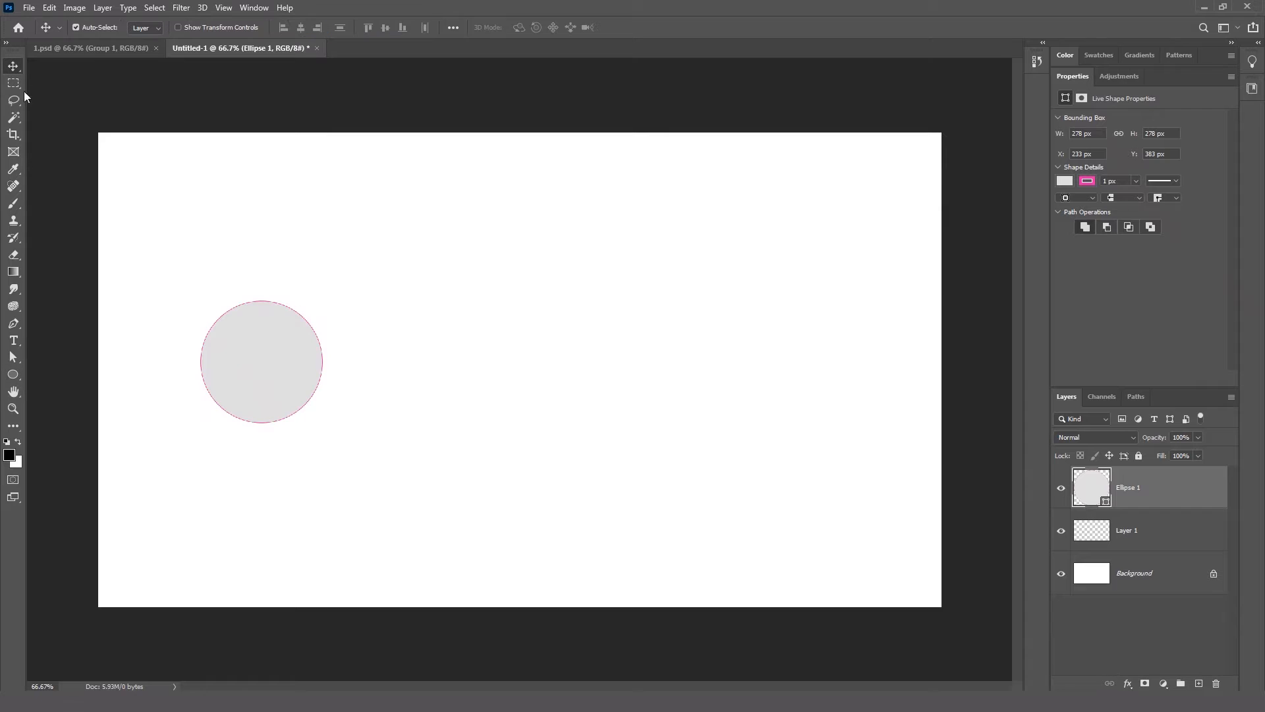
left_click(19, 373)
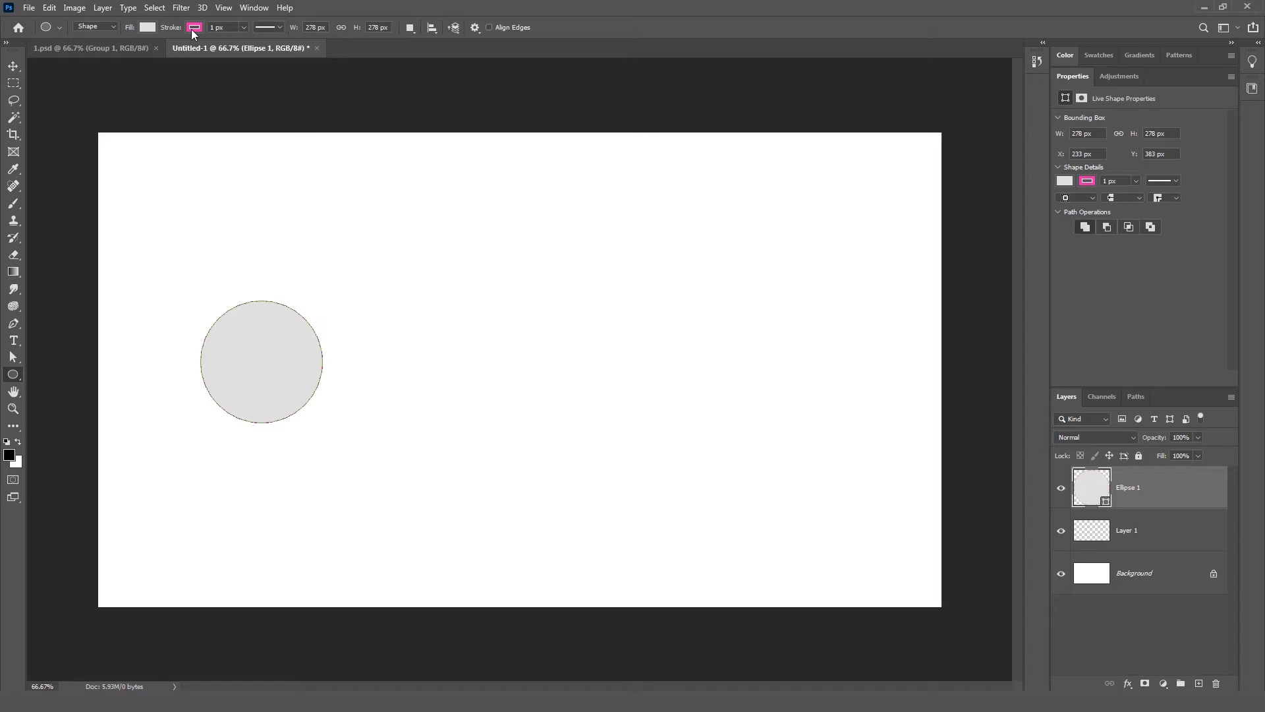
left_click(279, 28)
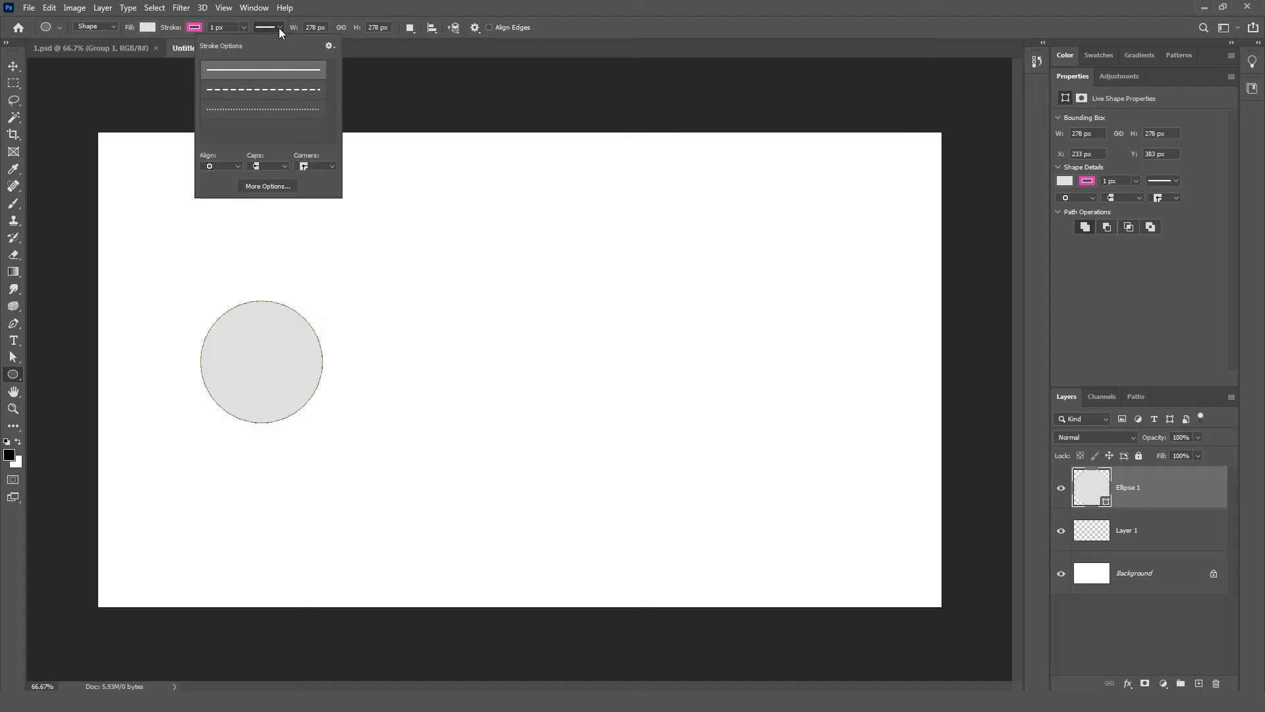
left_click(279, 27)
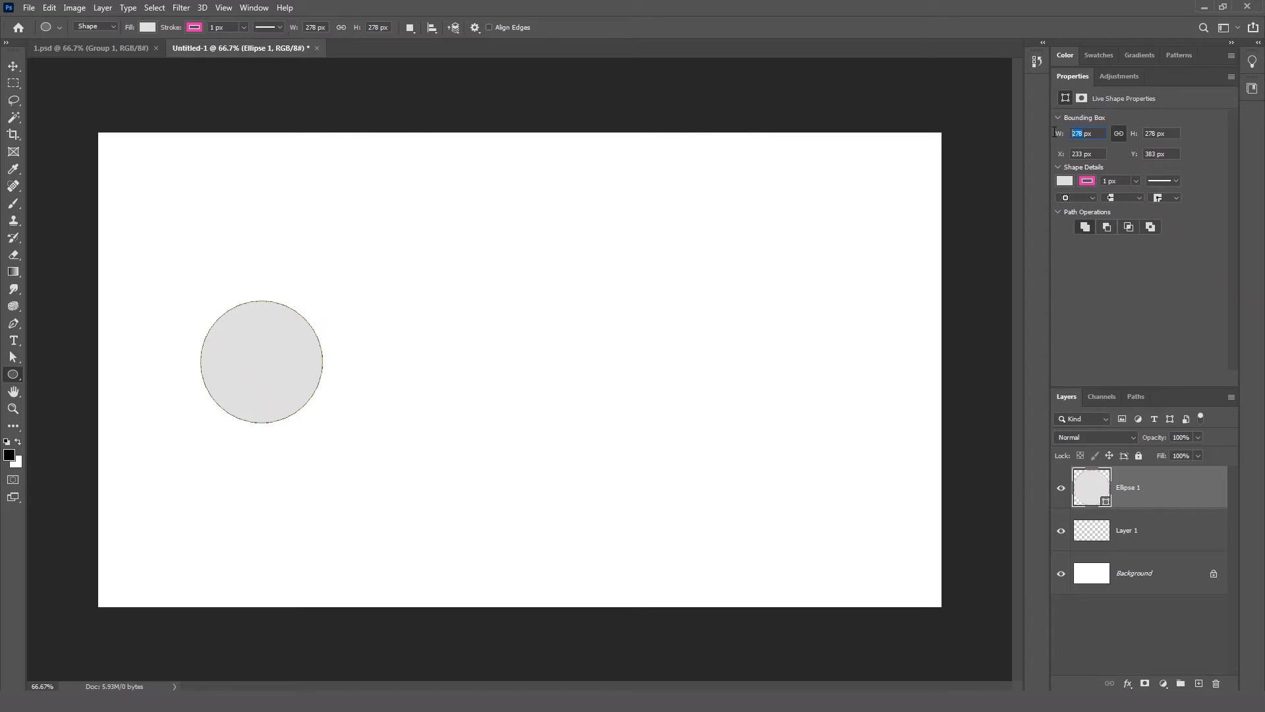
type("250")
key("Return")
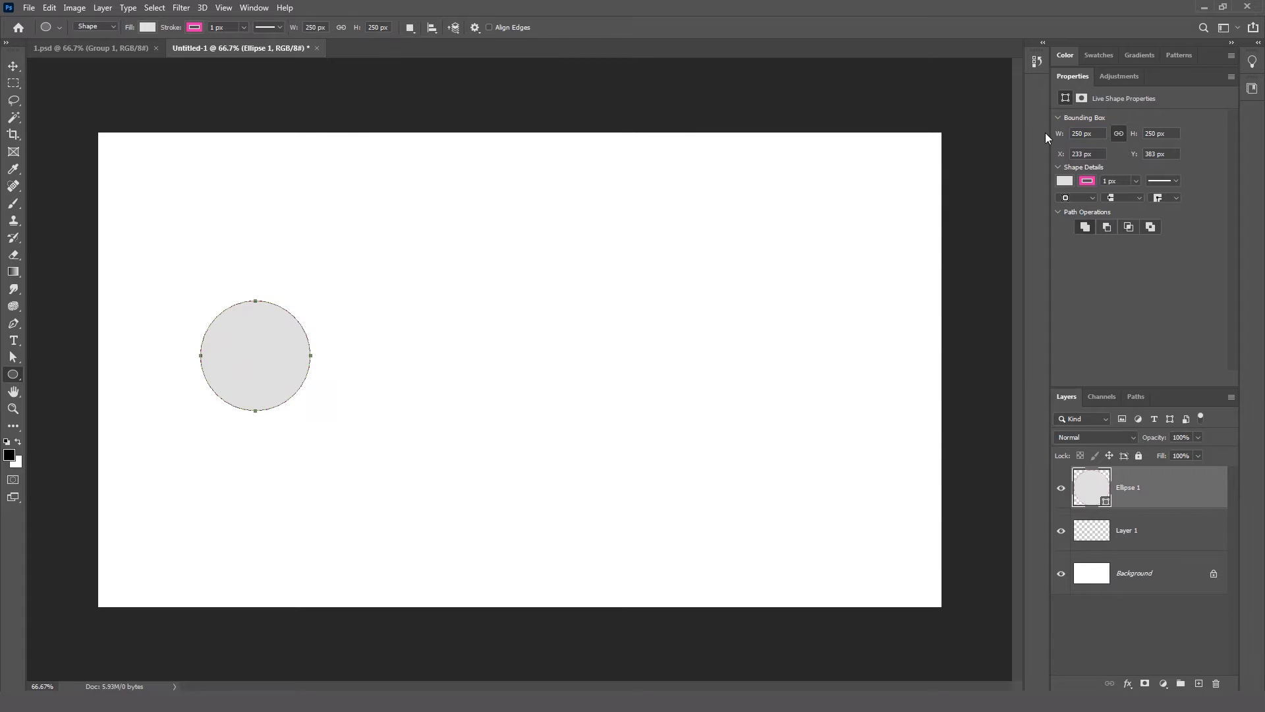
left_click(13, 66)
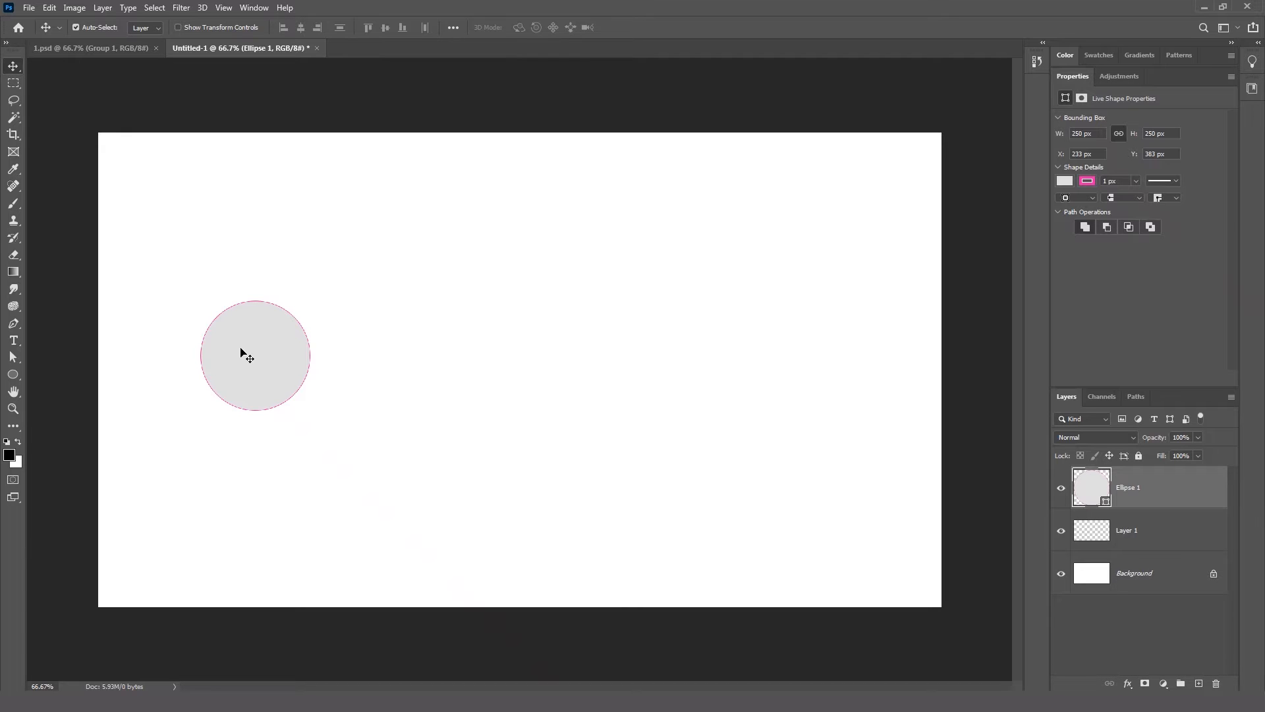
left_click_drag(267, 342, 268, 349)
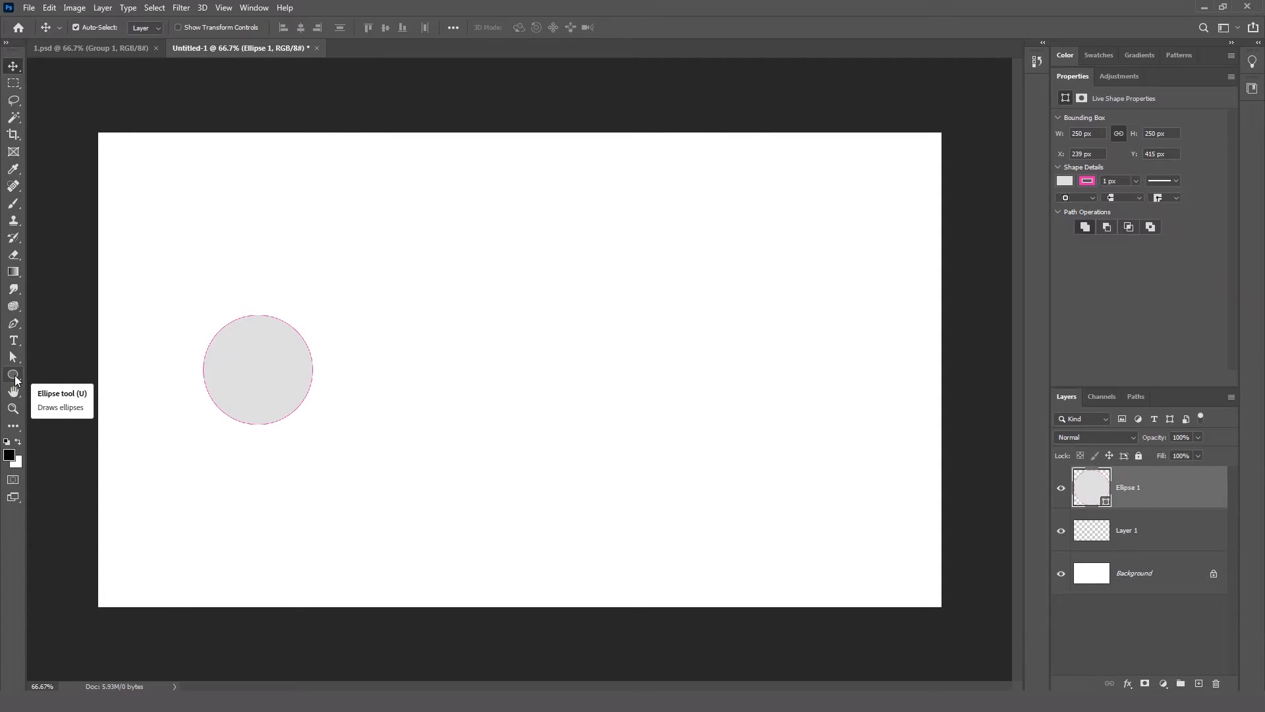
Duplicate the circle, resize the copy to 120 × 120 px and place it just right of the large circle.
left_click(17, 376)
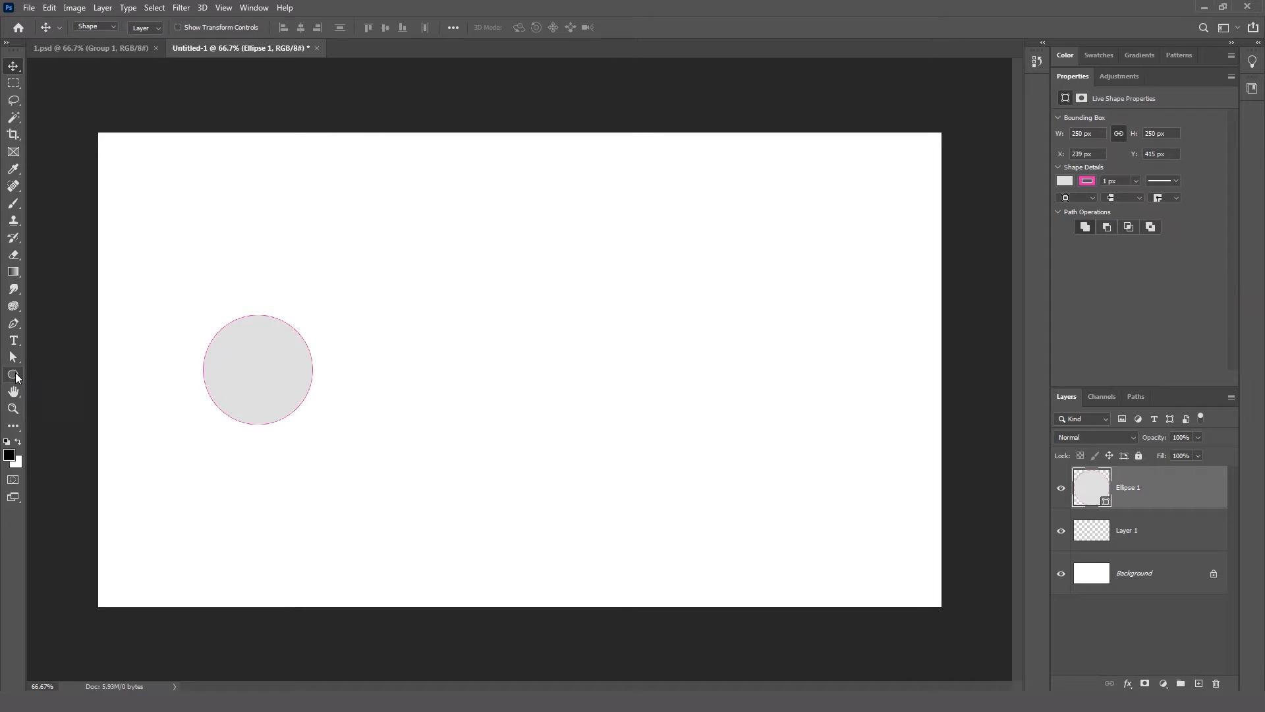
left_click(22, 61)
left_click_drag(315, 364, 461, 292)
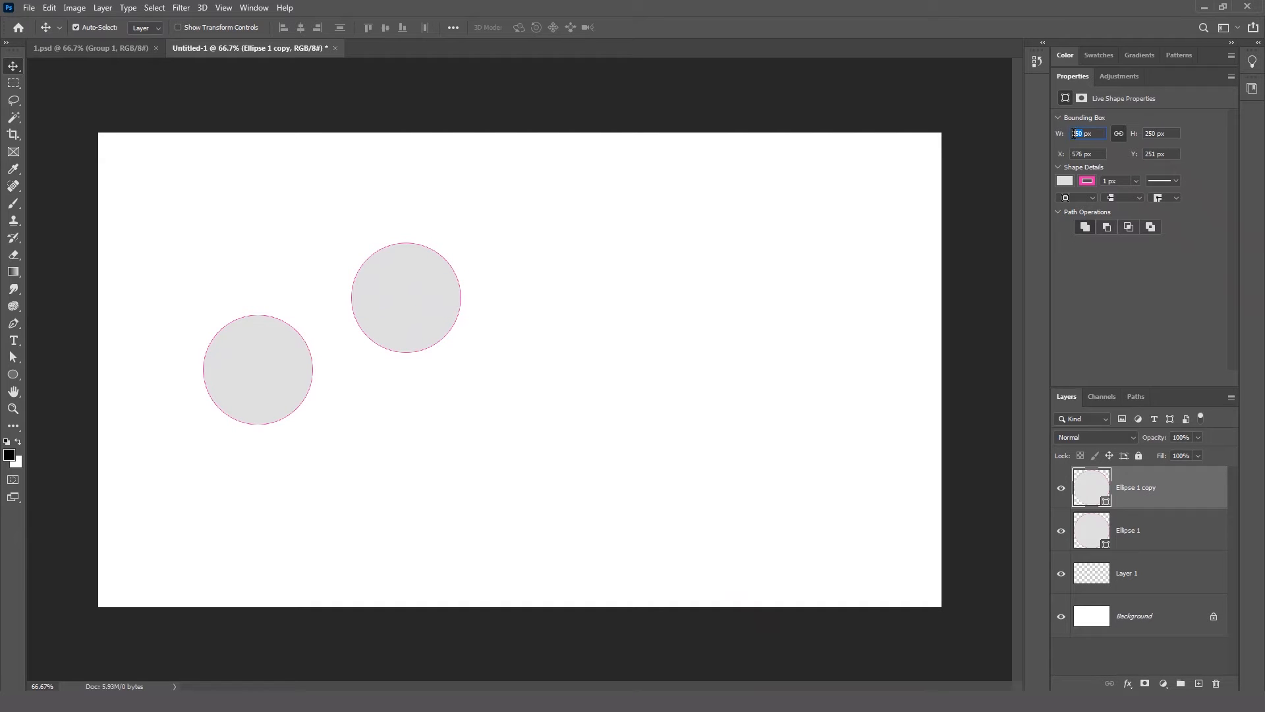
type("1")
key("Return")
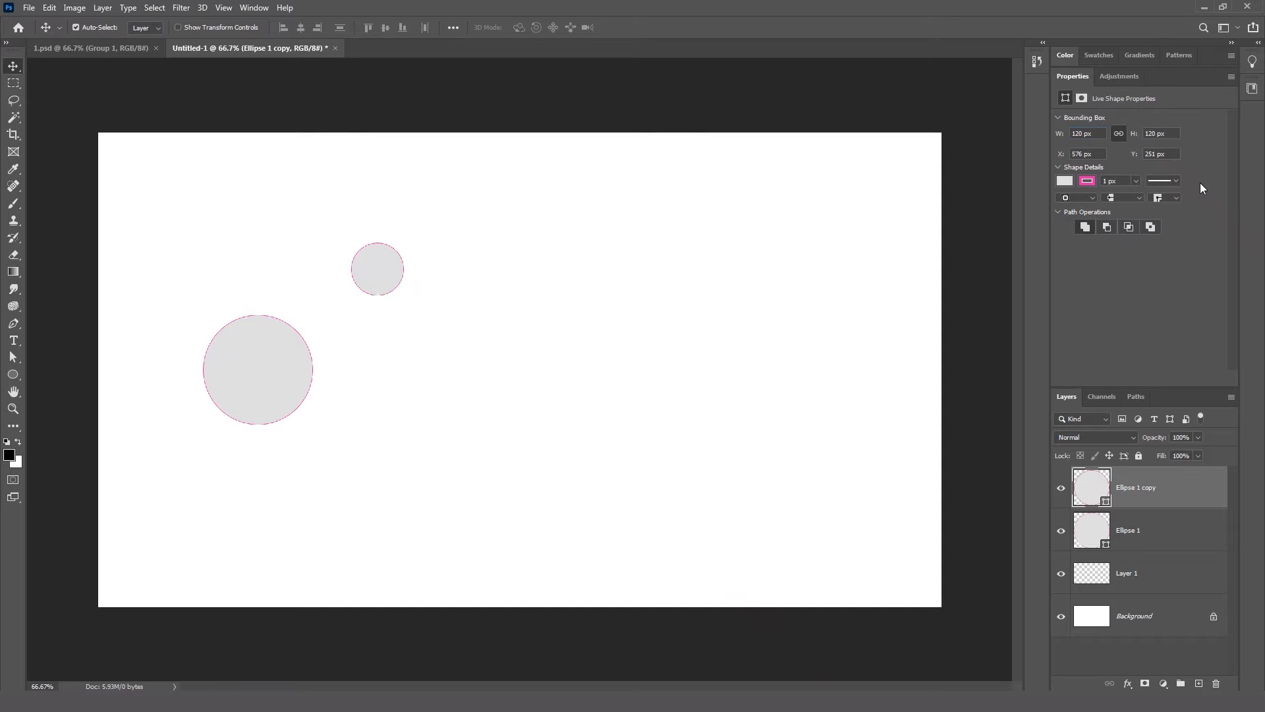
left_click(77, 187)
left_click_drag(381, 267, 380, 359)
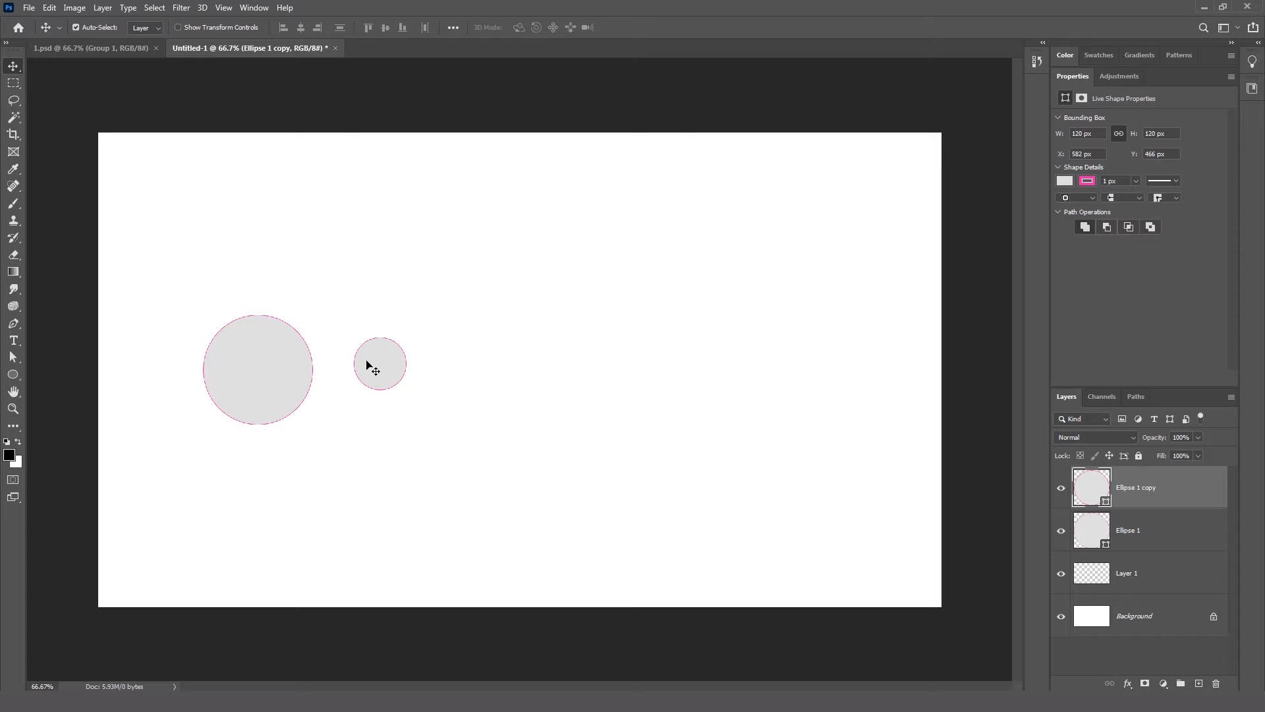
Duplicate the 120 px circle below itself and resize the new copy to 30 × 30 px.
left_click_drag(393, 370, 389, 465)
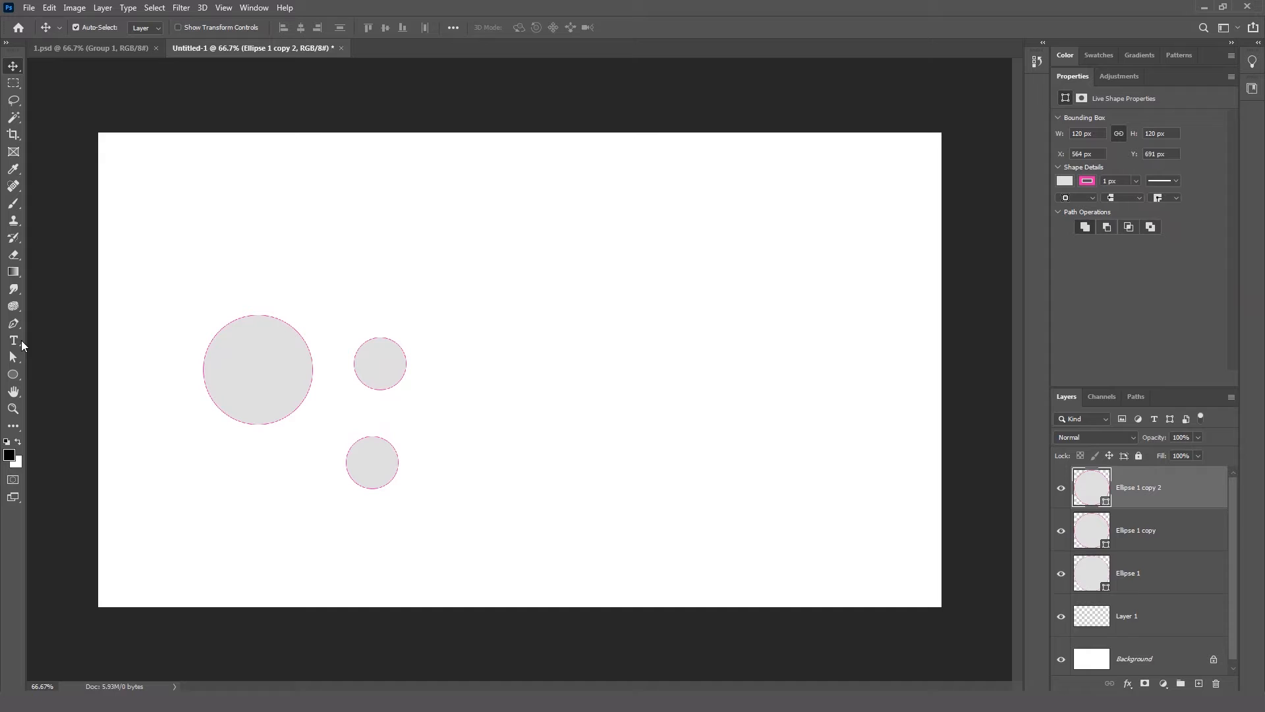
left_click(12, 374)
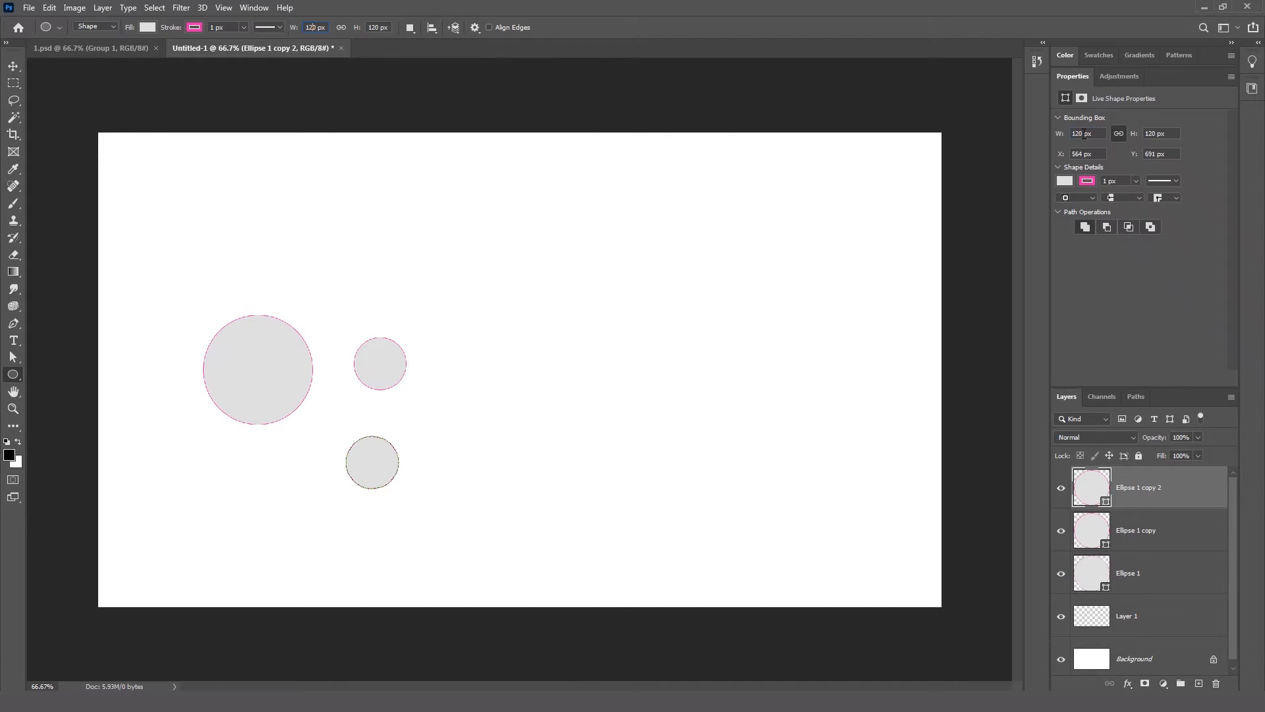
double_click(1084, 134)
type("30")
key("Return")
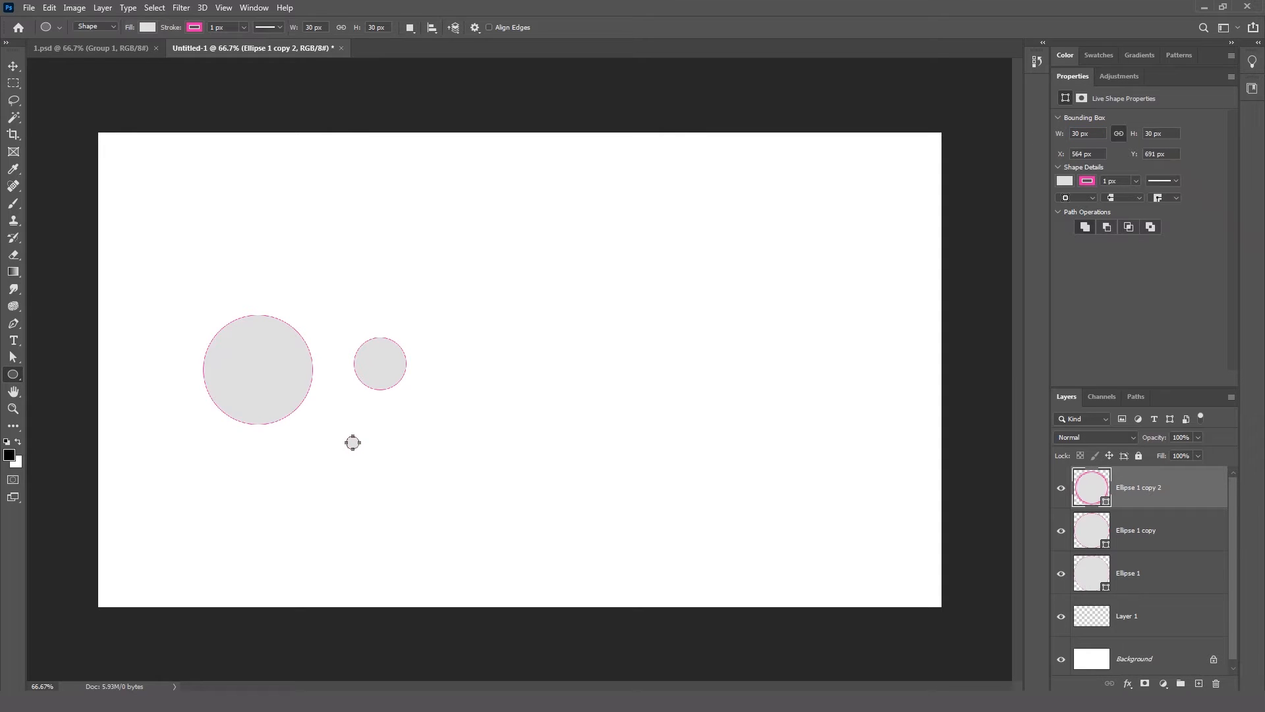
Select all three circles and align their horizontal and vertical centers so they become concentric.
left_click(13, 66)
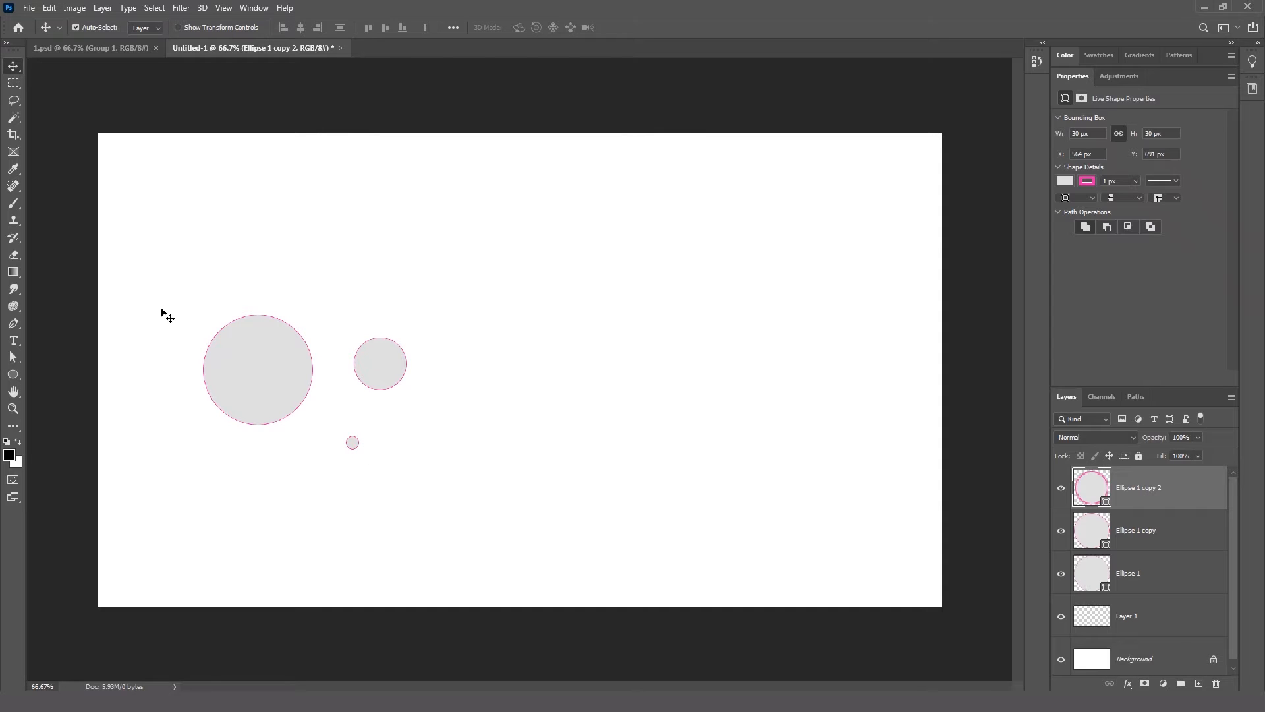
left_click_drag(135, 286, 460, 536)
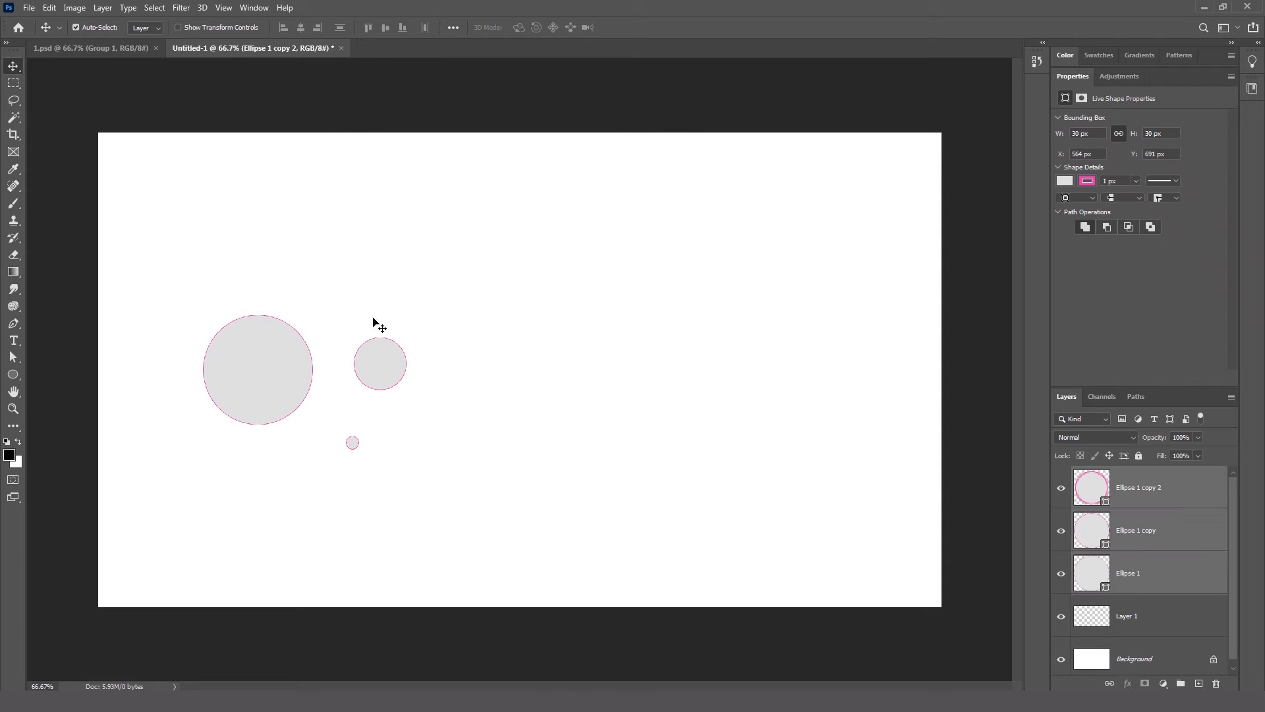
left_click(302, 27)
left_click(385, 27)
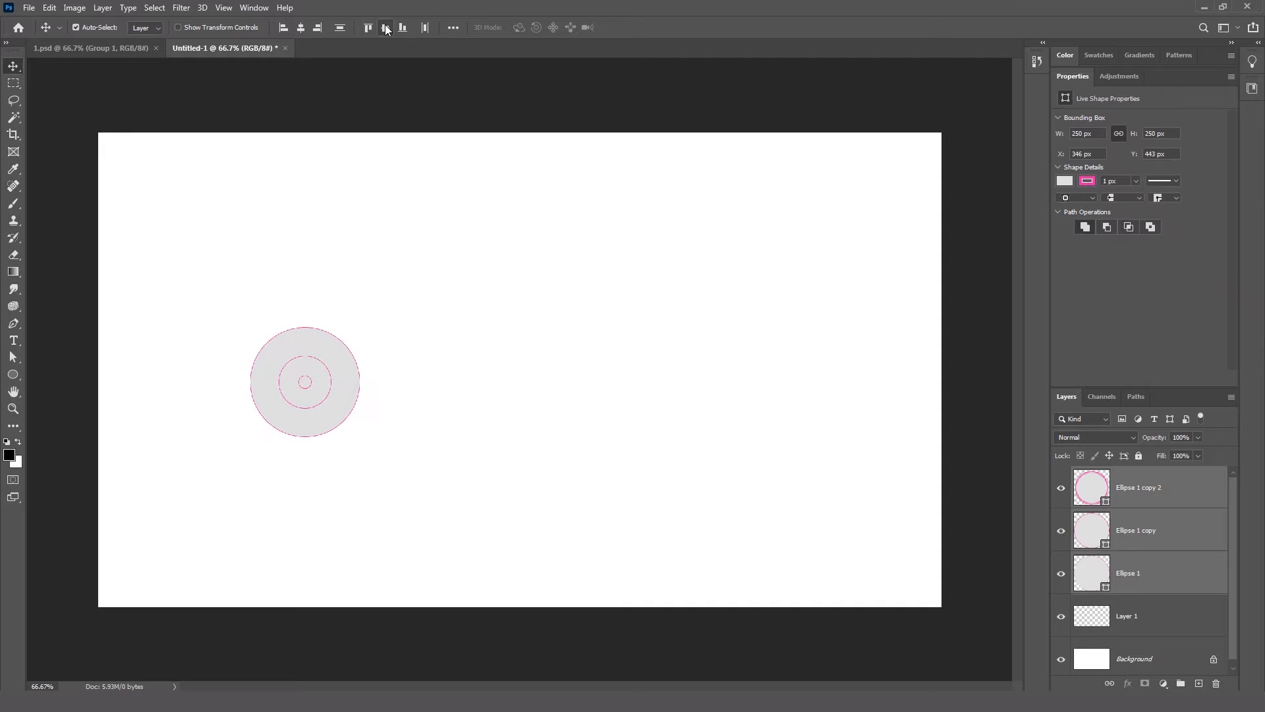
Move the 30 px circle straight down out of the concentric circles to about X 456, Y 736 px, just below the large circle.
left_click(438, 410)
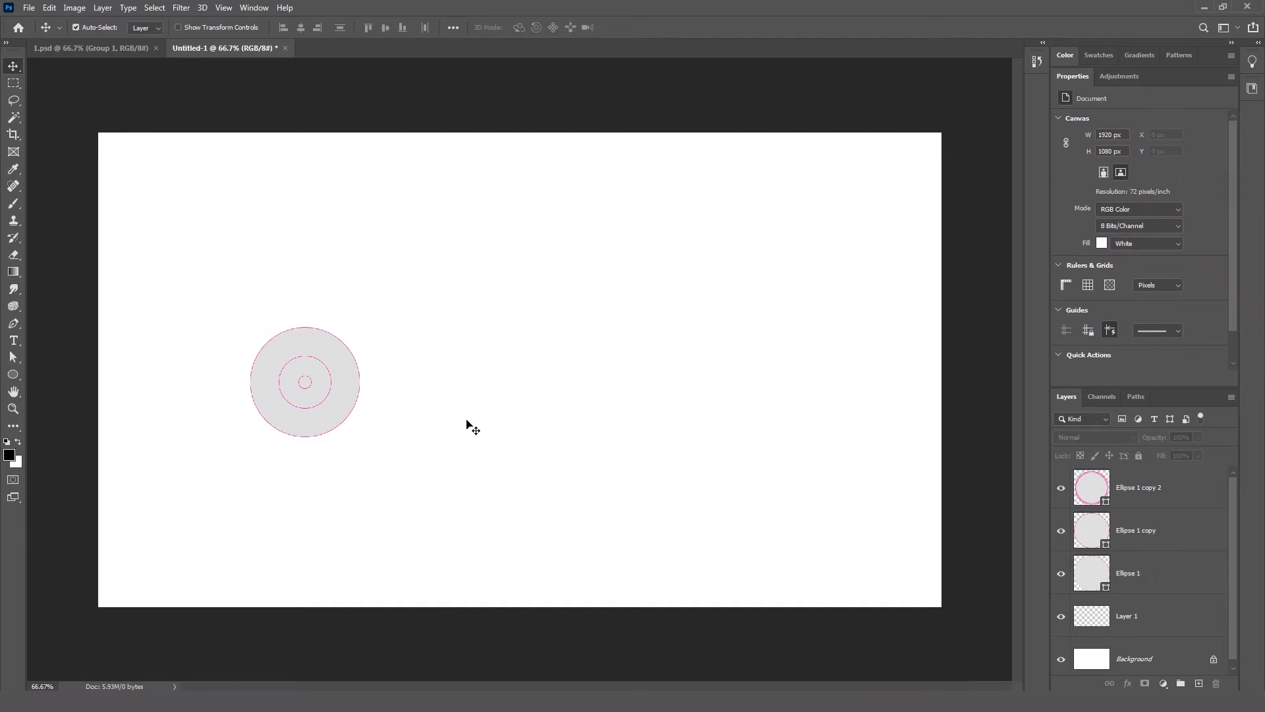
left_click(305, 384)
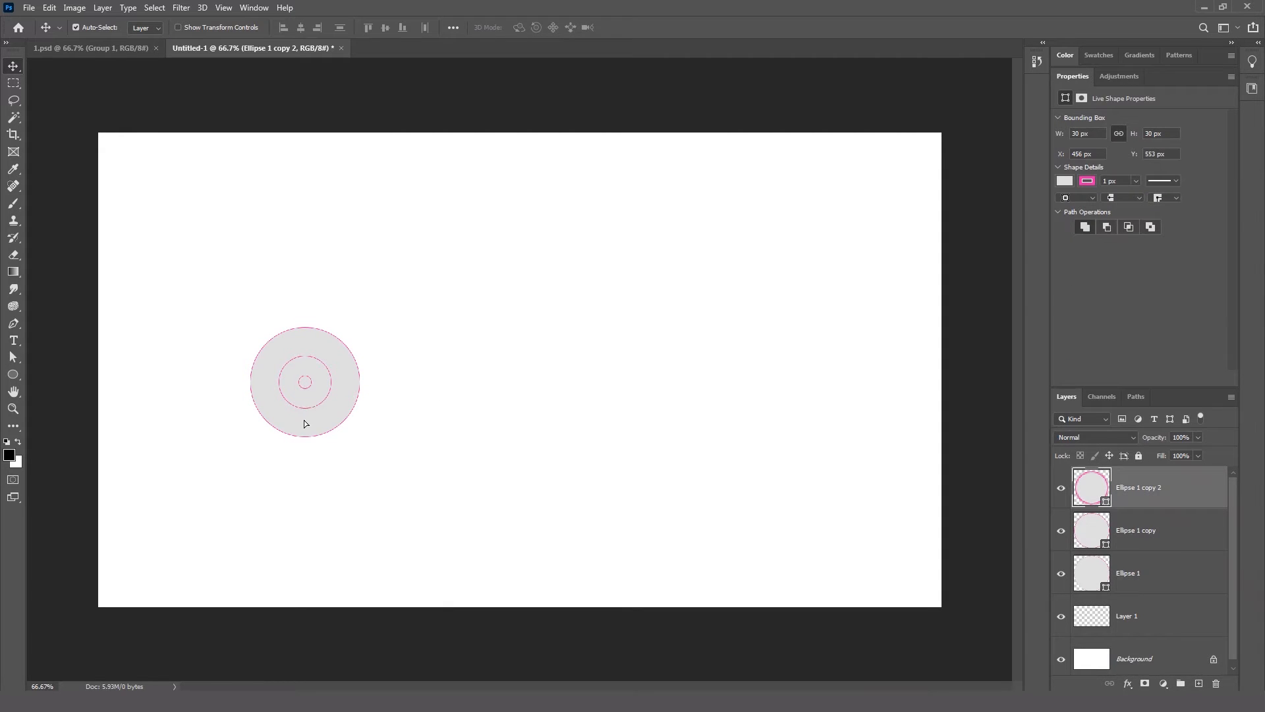
left_click_drag(305, 424, 303, 468)
left_click(257, 319)
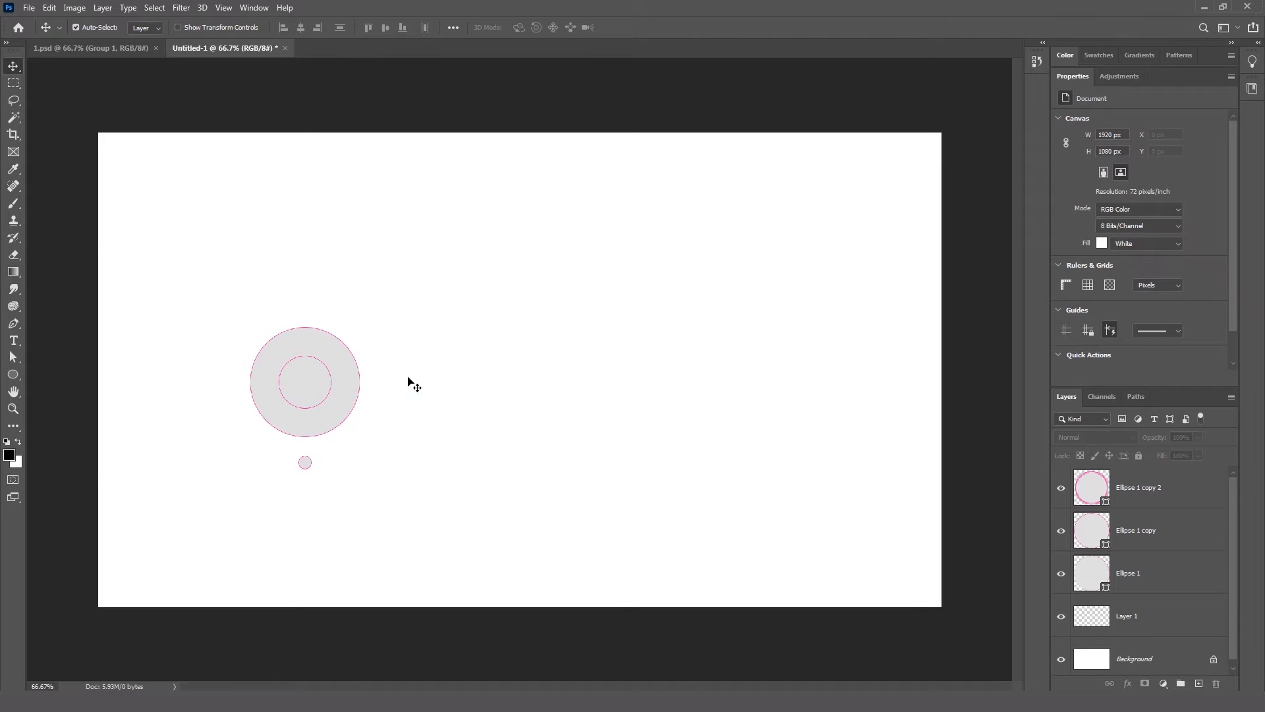
Remove the pink stroke from the large 250 px circle.
key("z")
left_click(327, 381)
left_click_drag(477, 420, 633, 362)
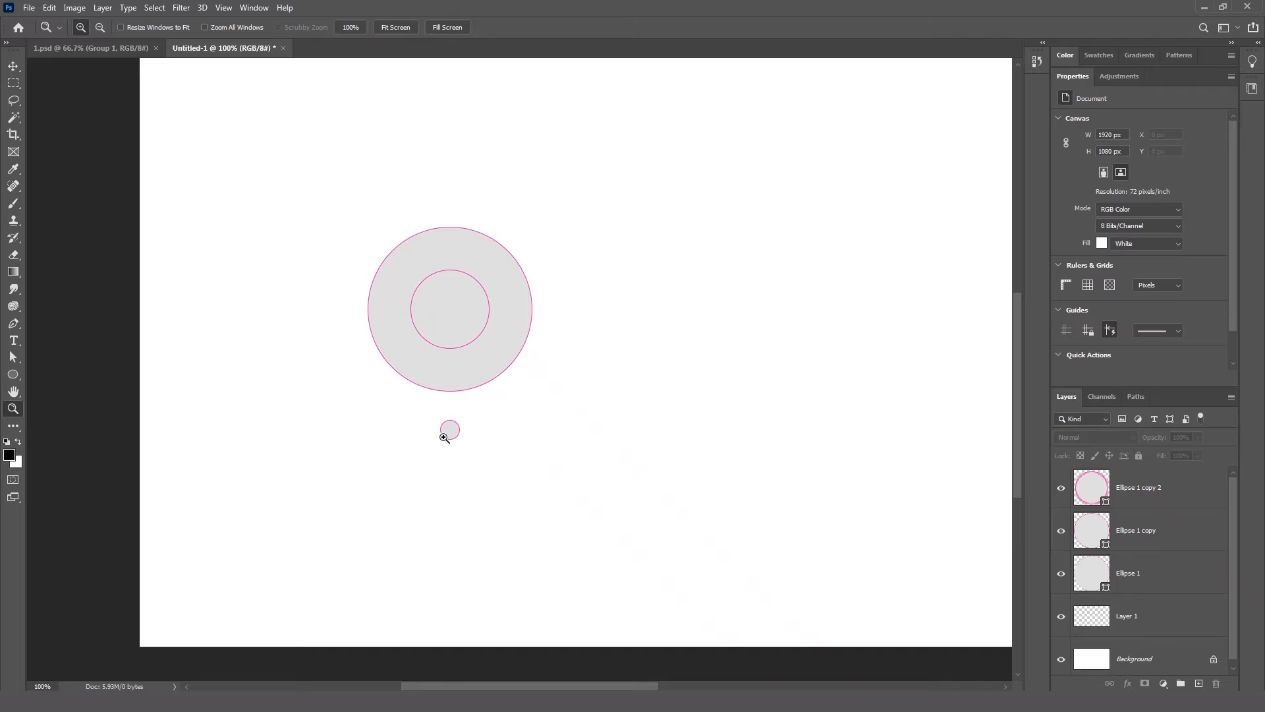
key("v")
left_click(461, 385)
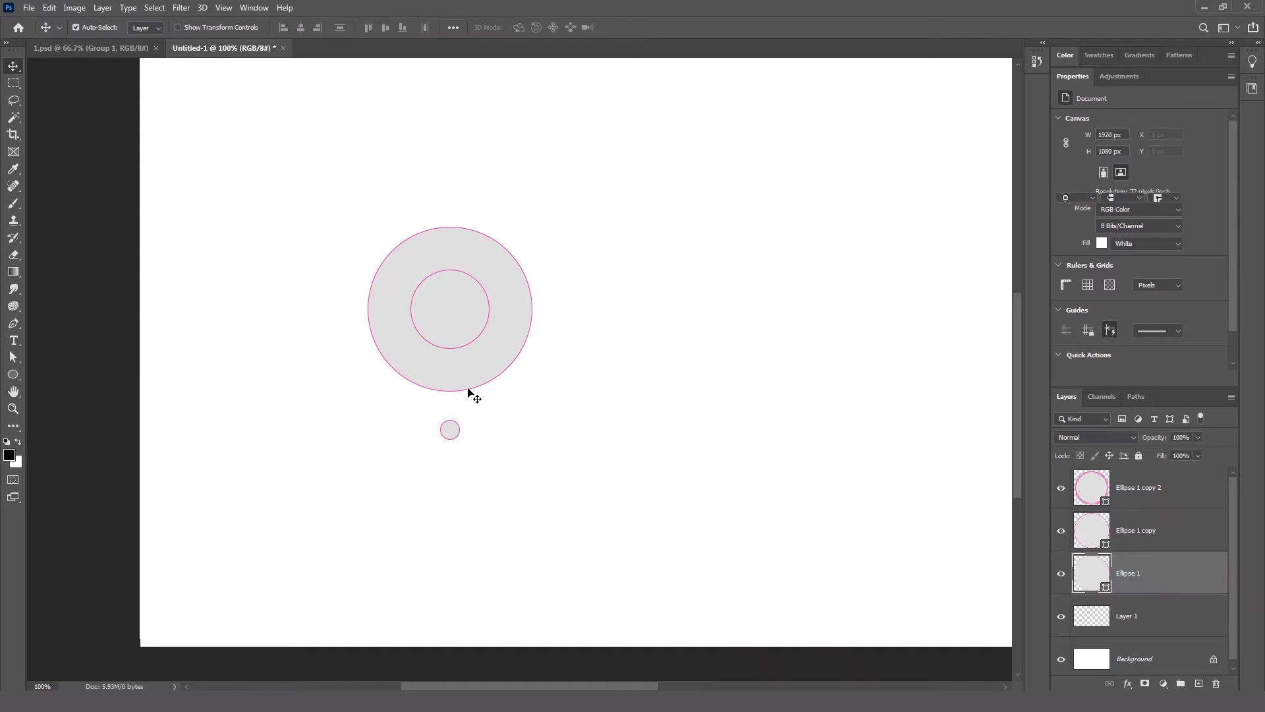
left_click(14, 374)
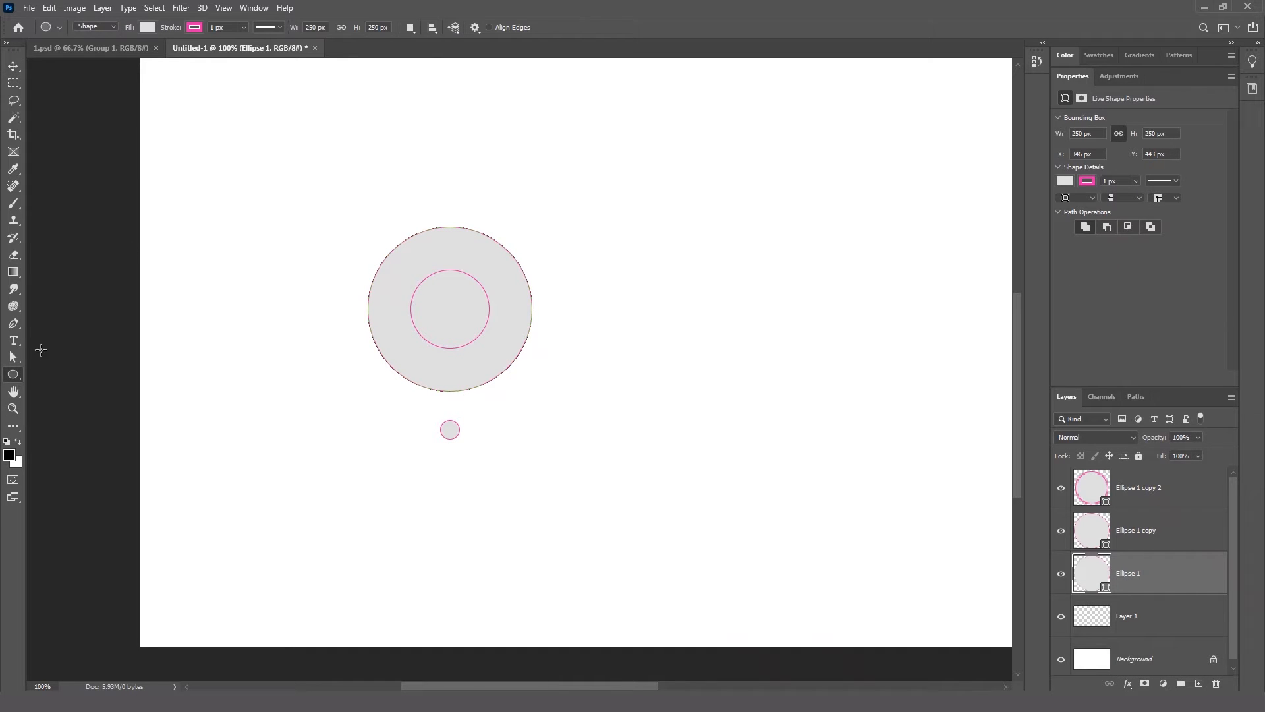
left_click(193, 27)
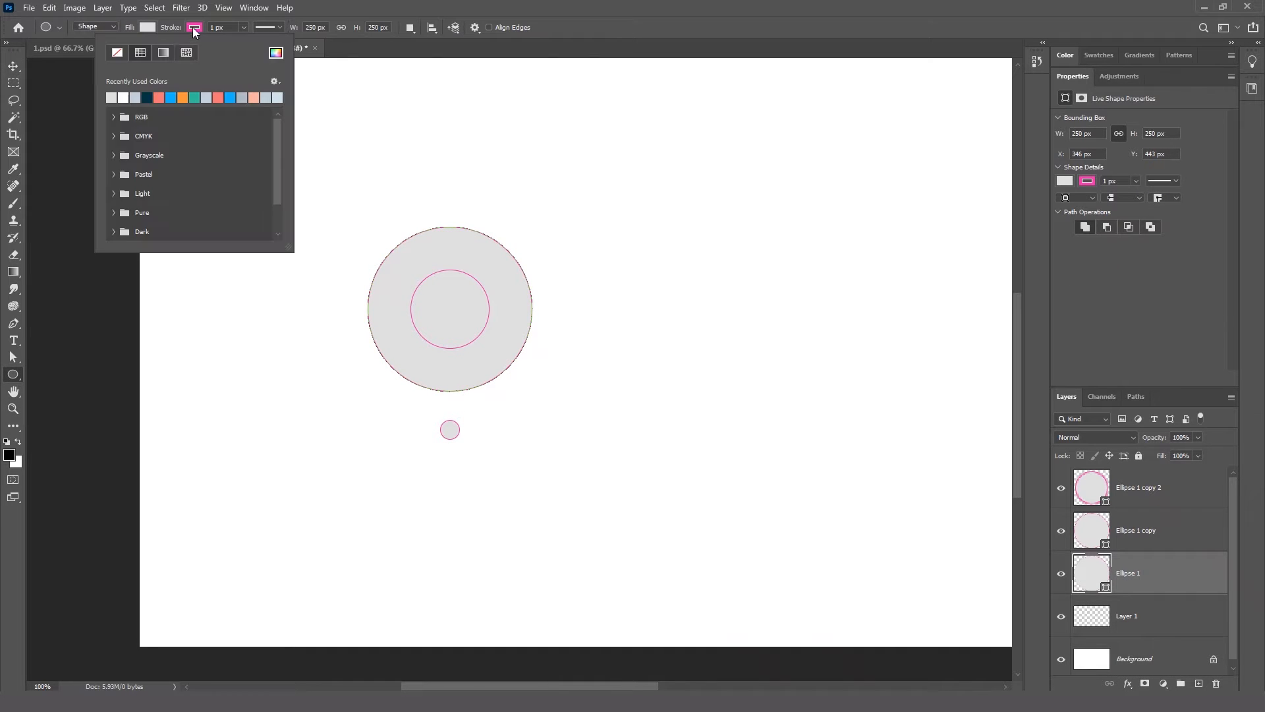
left_click(117, 53)
left_click(51, 117)
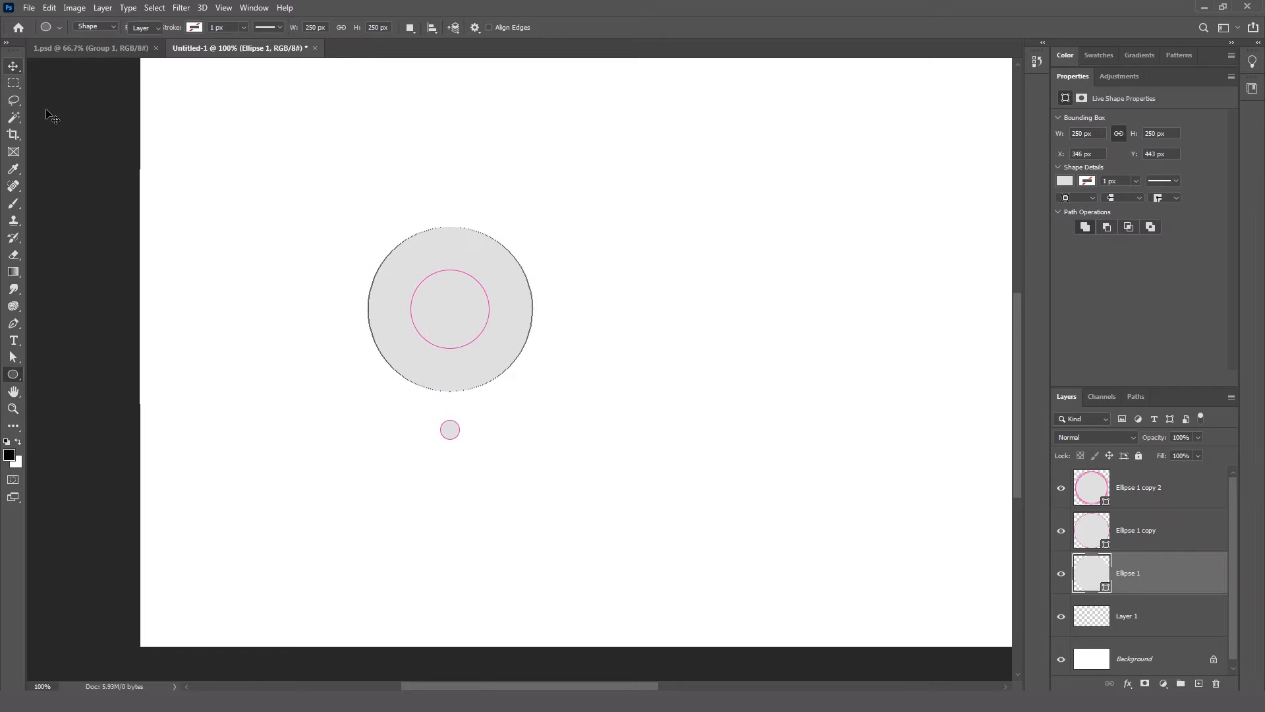
Turn the 120 px circle into a pink ring by removing its fill and setting its stroke width to 24 px.
key("v")
left_click(471, 330)
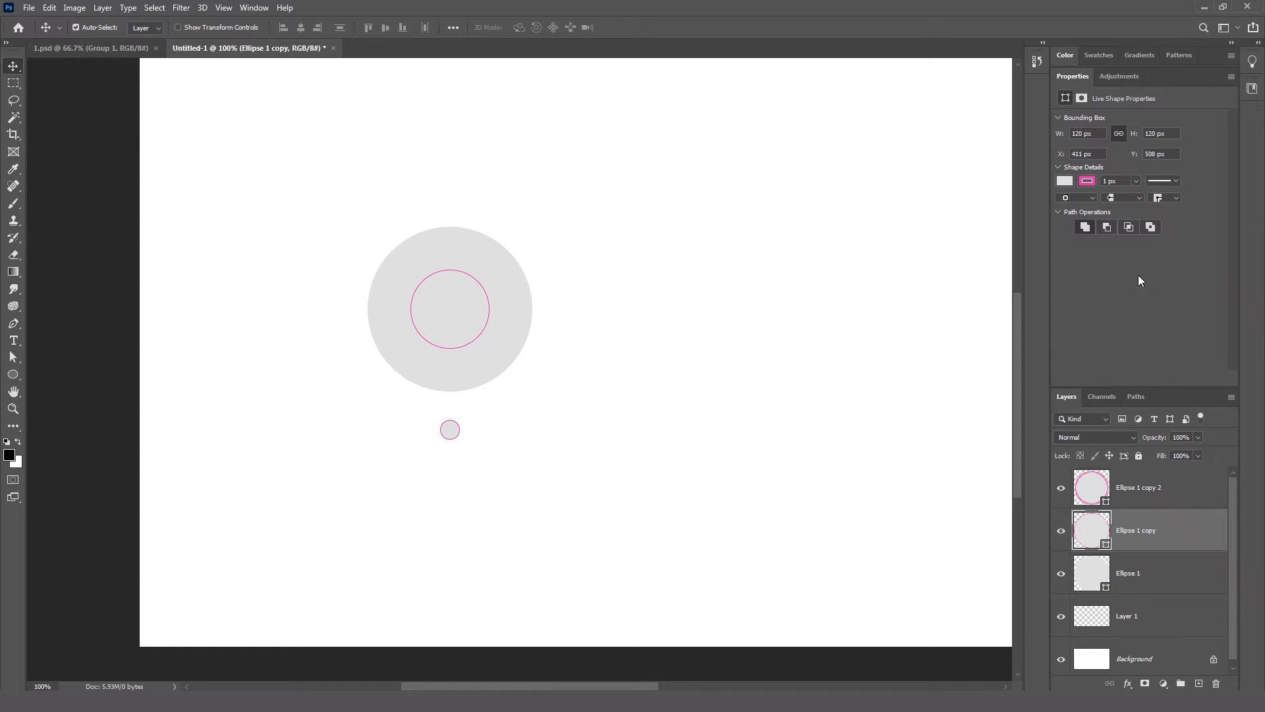
left_click(1066, 181)
left_click(1073, 207)
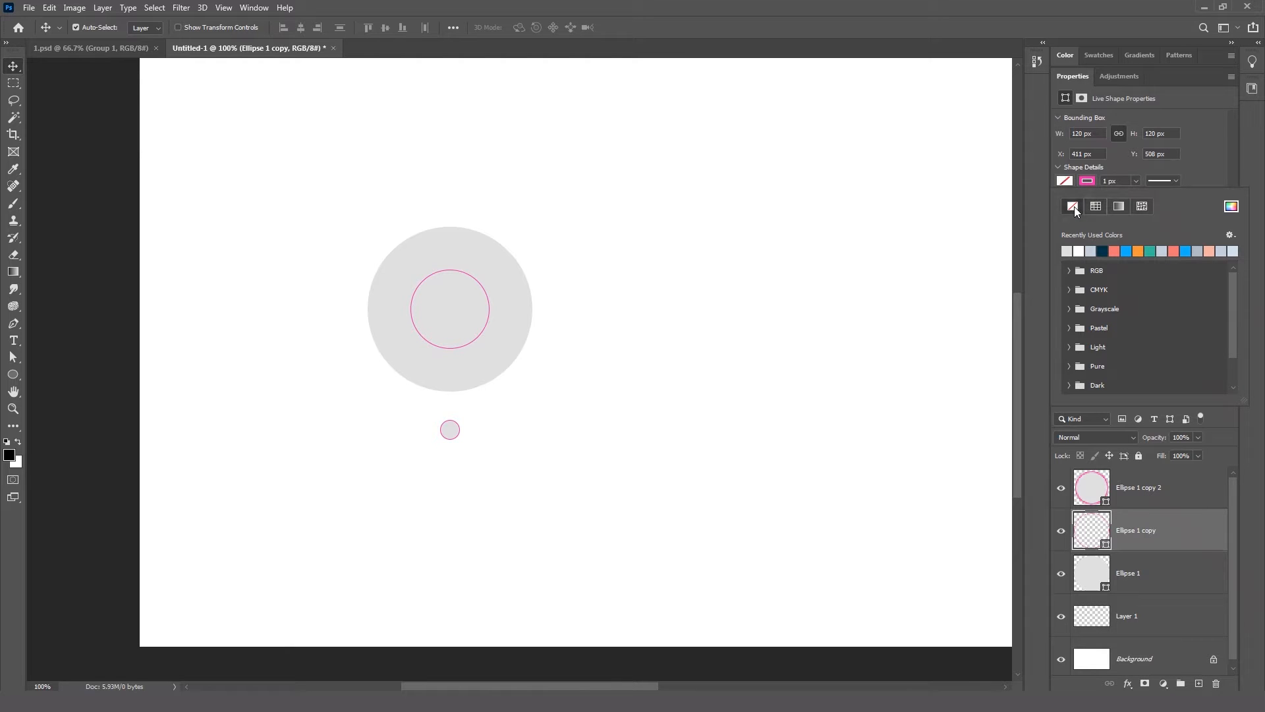
left_click(1086, 182)
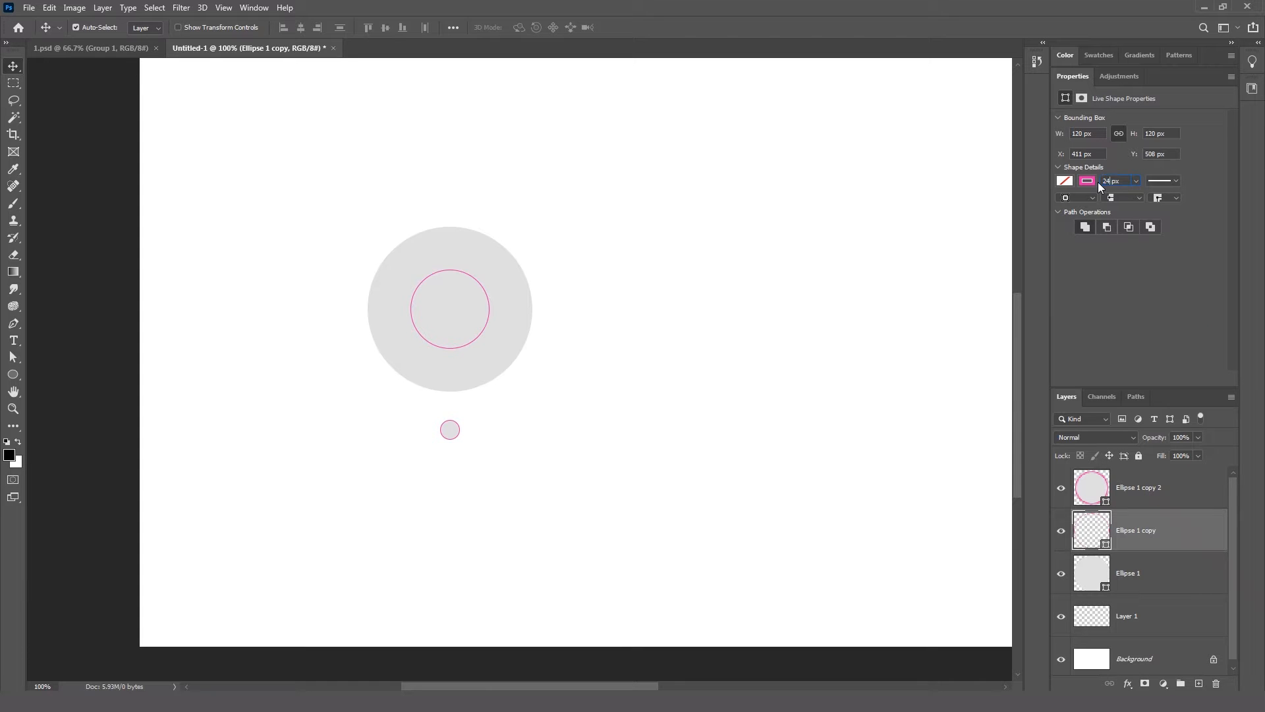
left_click(1098, 182)
type("24")
key("Return")
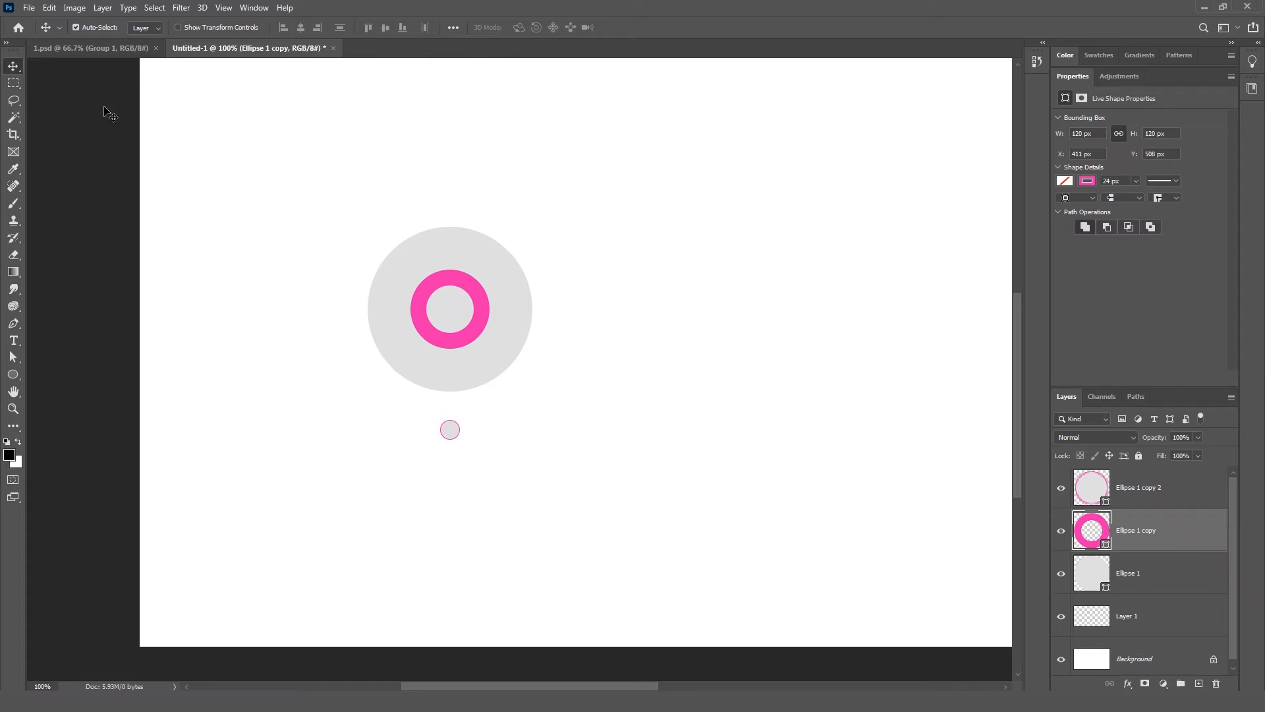
Remove the pink stroke from the small 30 px circle below the large one.
left_click(67, 49)
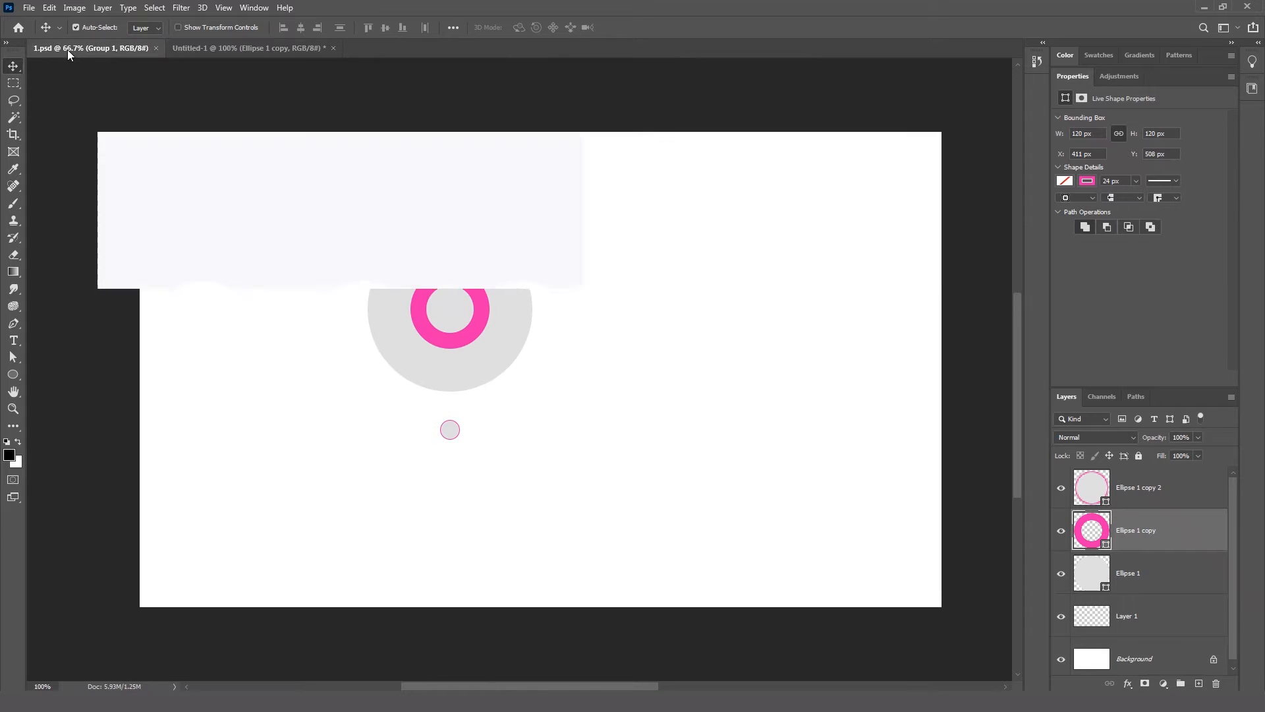
left_click(244, 49)
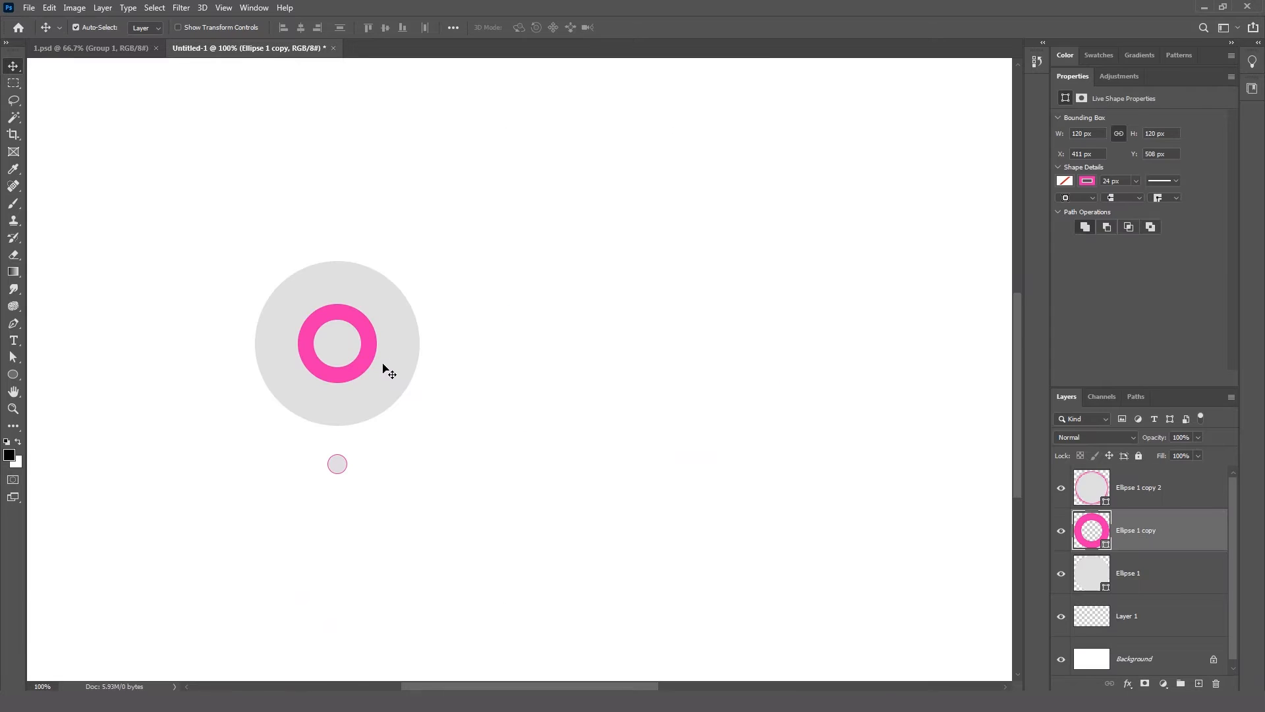
left_click(342, 468)
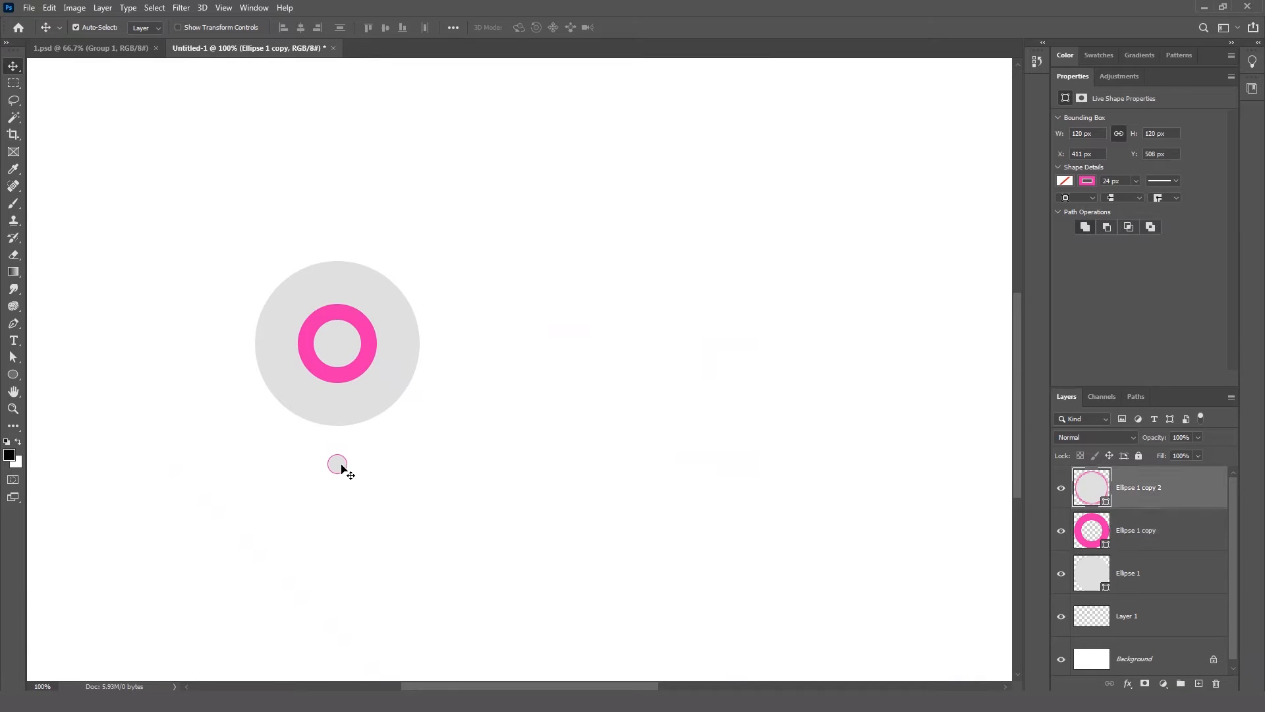
left_click(1088, 181)
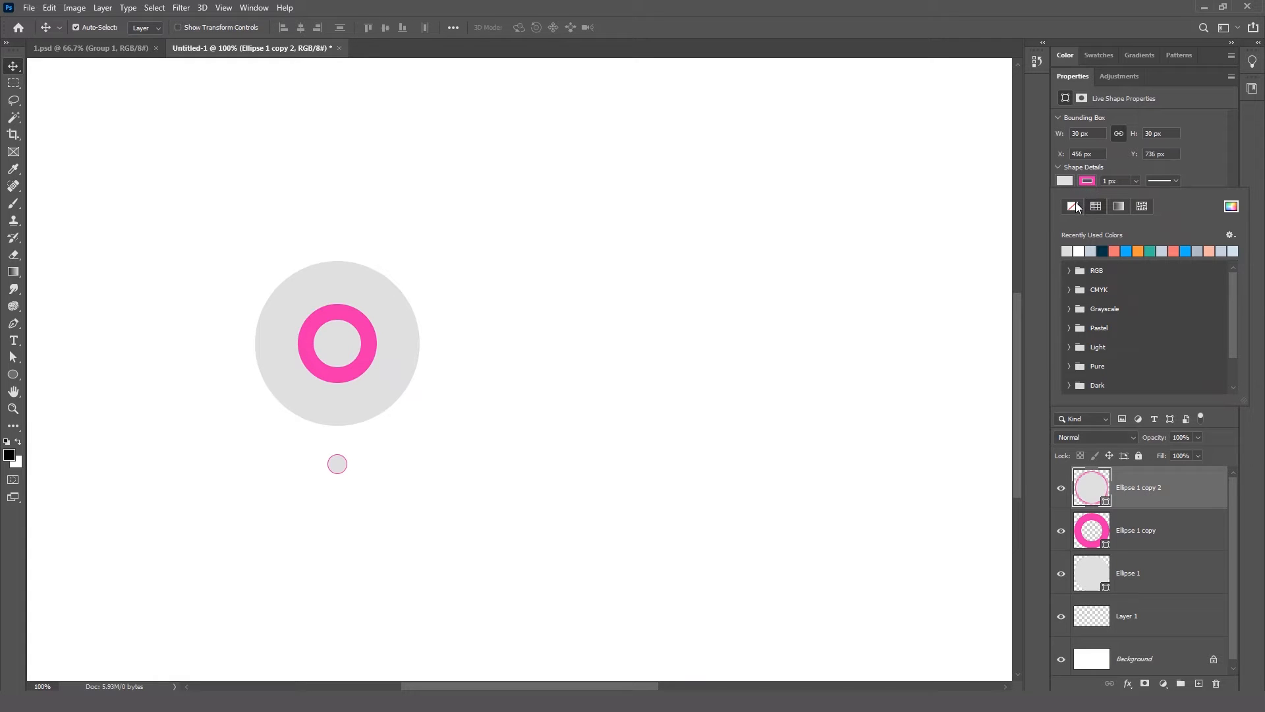
left_click(1074, 207)
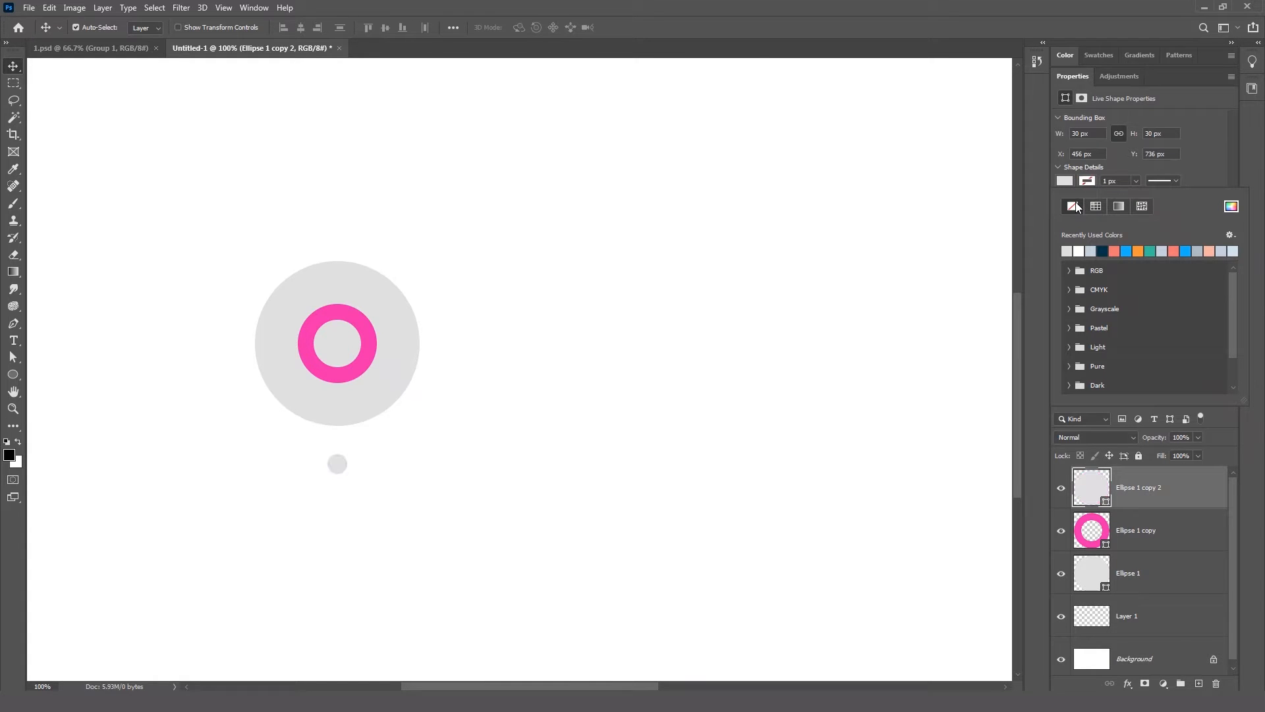
left_click(201, 302)
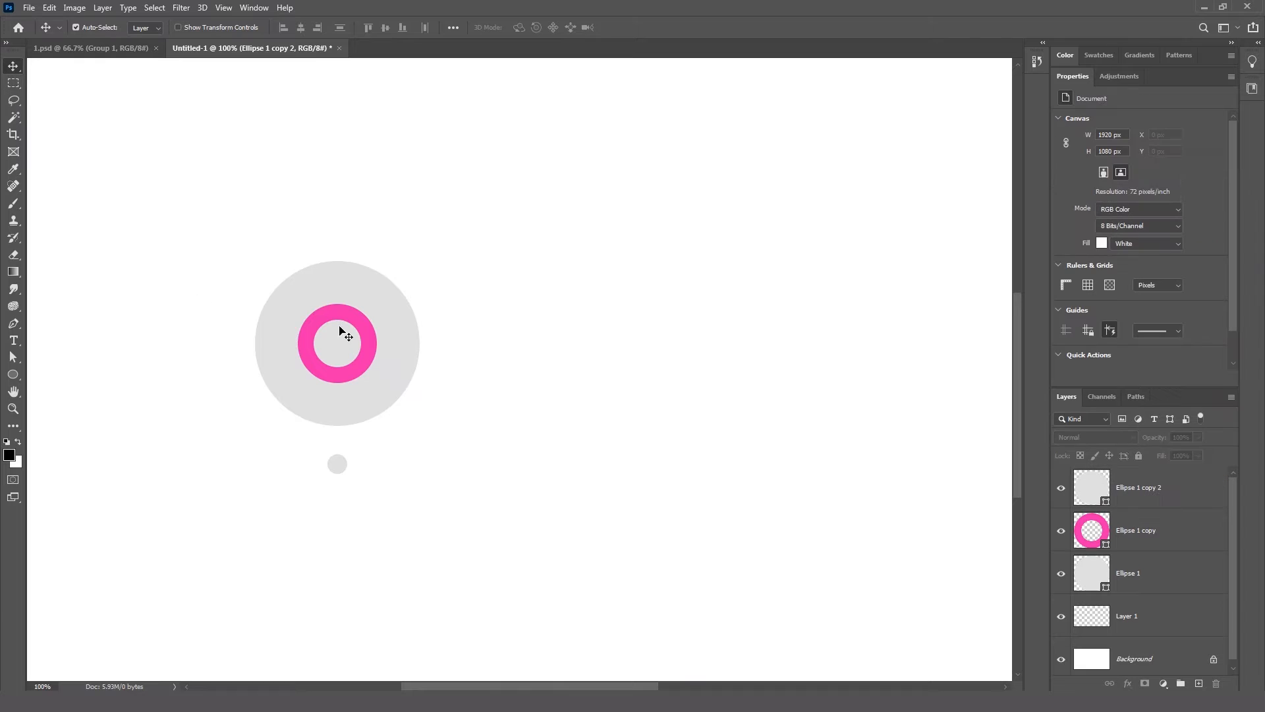
Check the dot spacing in 1.psd and nudge the small grey circle about 30 px further down in Untitled-1.
left_click(89, 47)
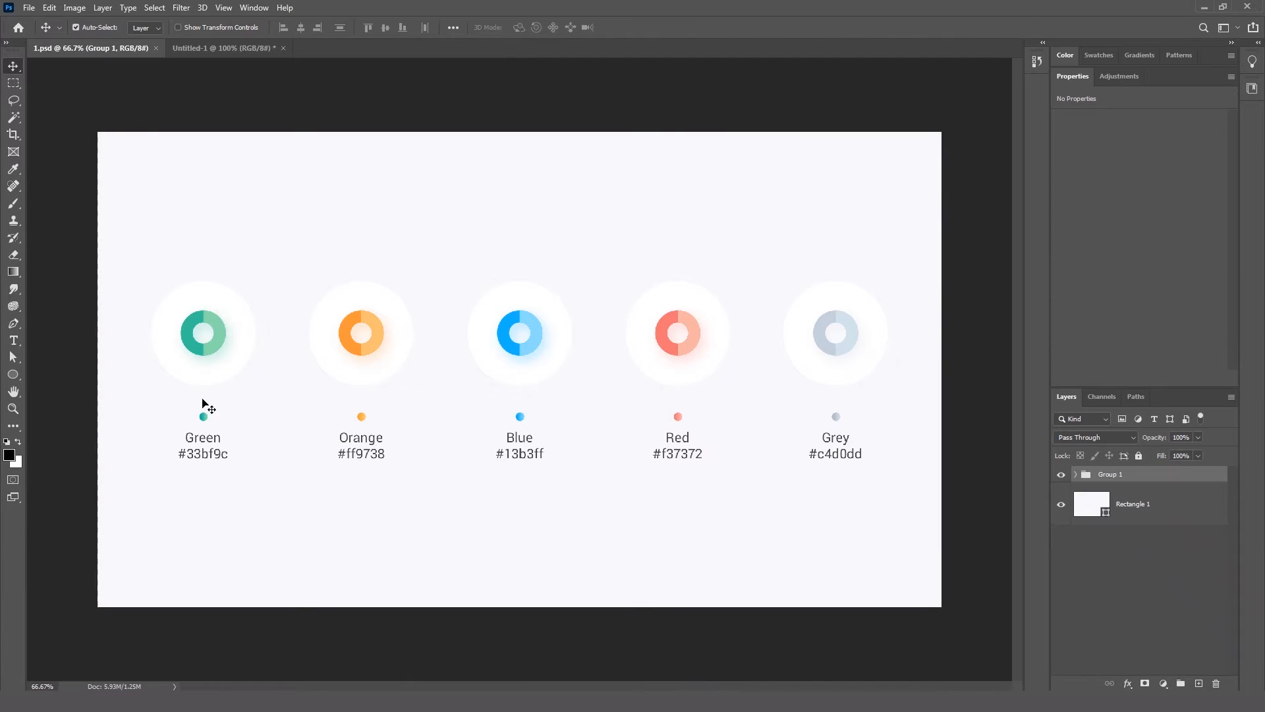
left_click(207, 49)
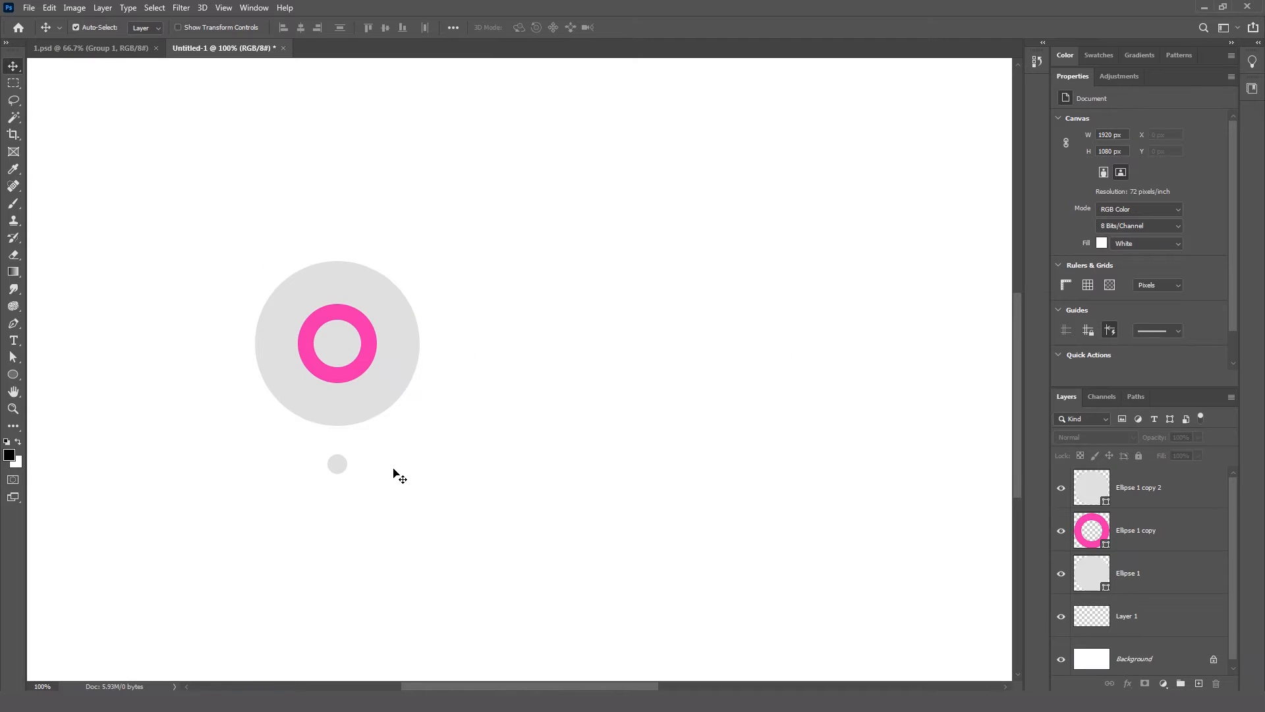
key("ctrl+minus")
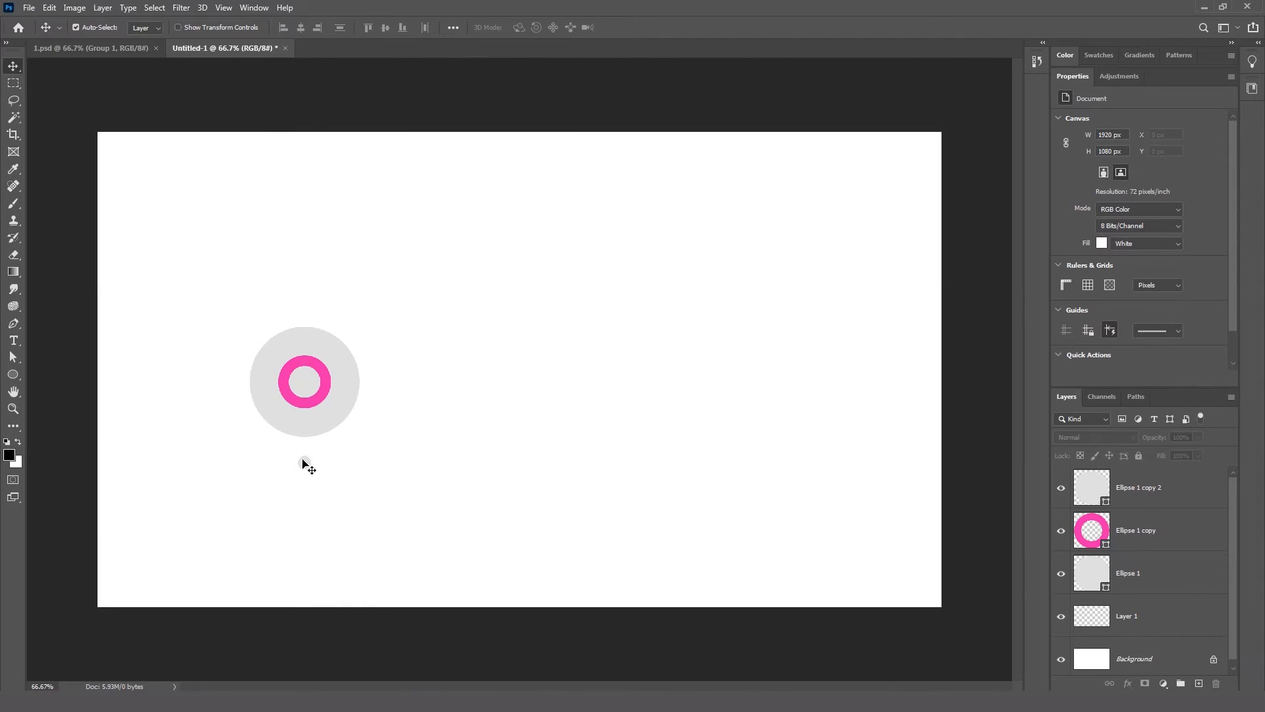
left_click(305, 463)
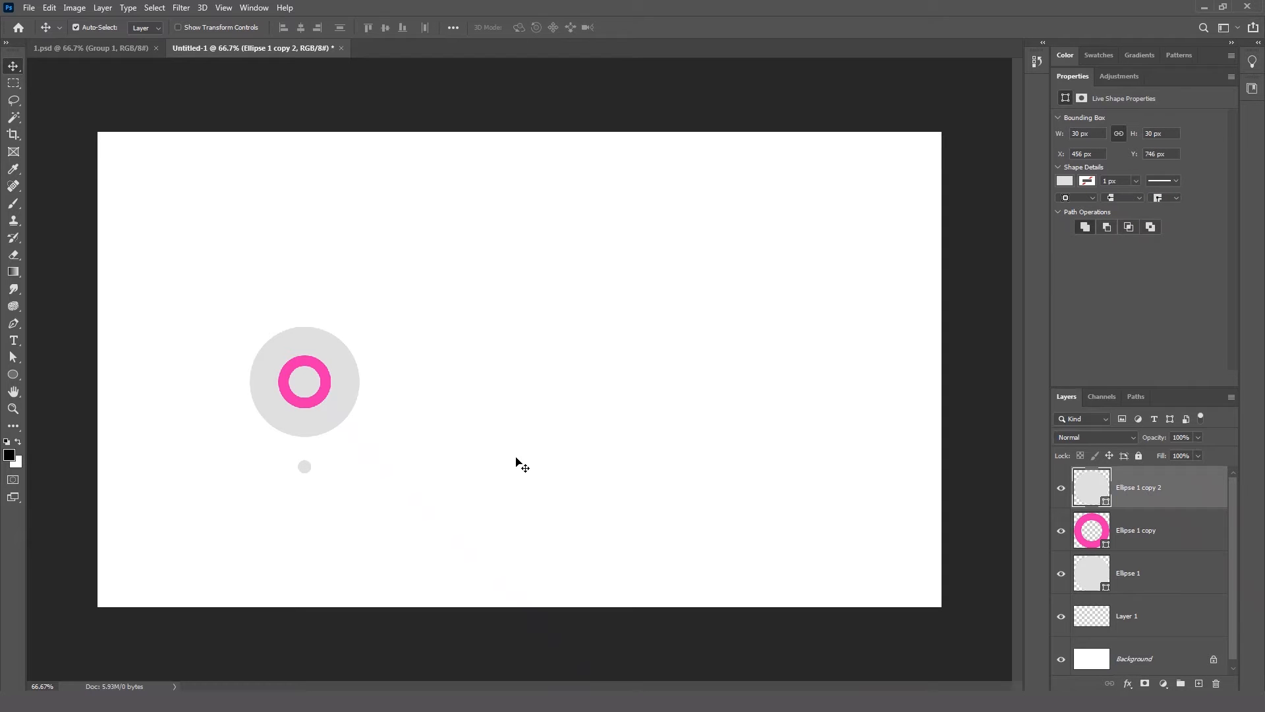
key("shift+Down")
key("shift+Down")
Group the large circle, the pink ring and the small circle, and toggle the group's visibility to check its contents.
left_click_drag(187, 306, 412, 505)
key("ctrl")
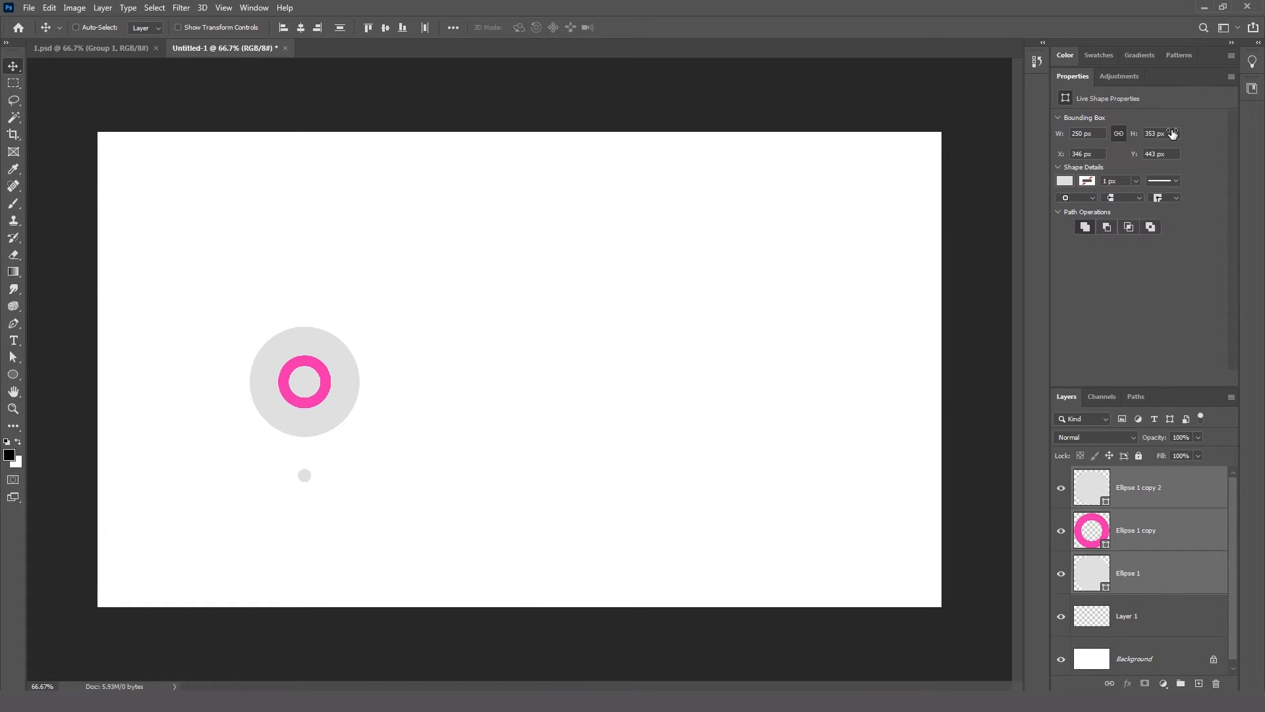
key("ctrl+g")
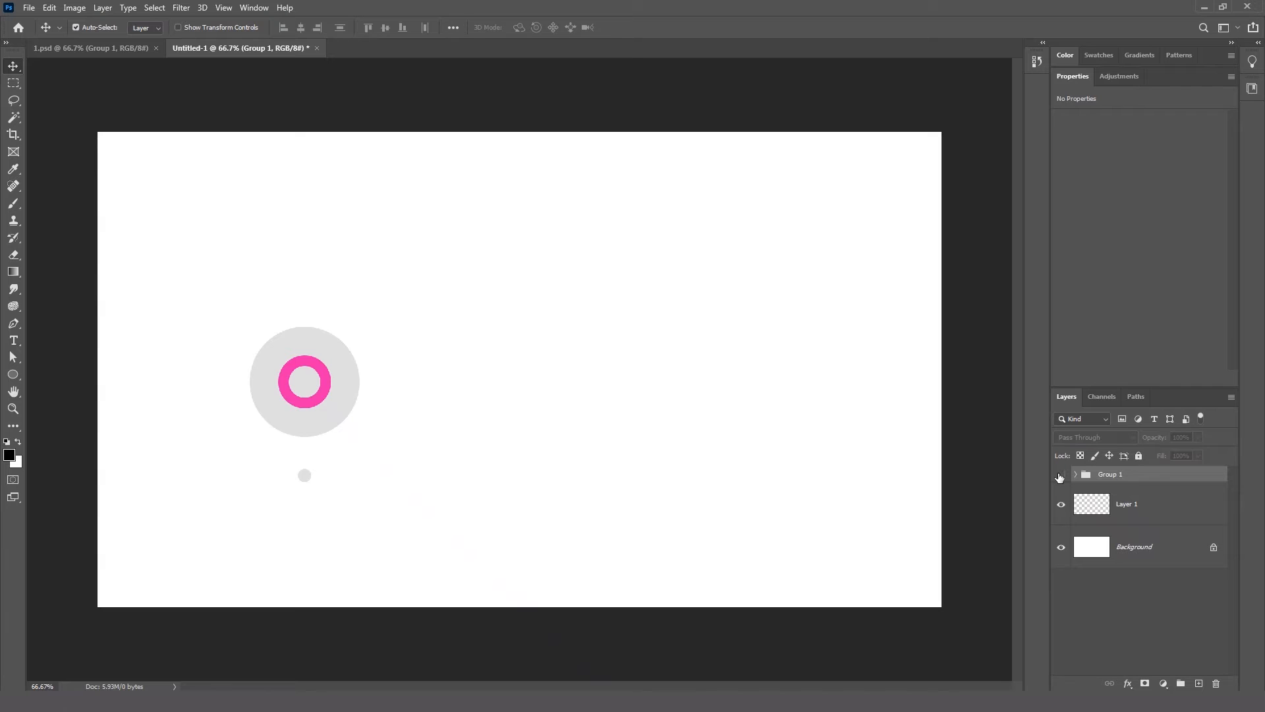
left_click(1061, 475)
left_click(1061, 474)
Center the circle group horizontally and vertically on the whole canvas and clear the selection.
key("ctrl")
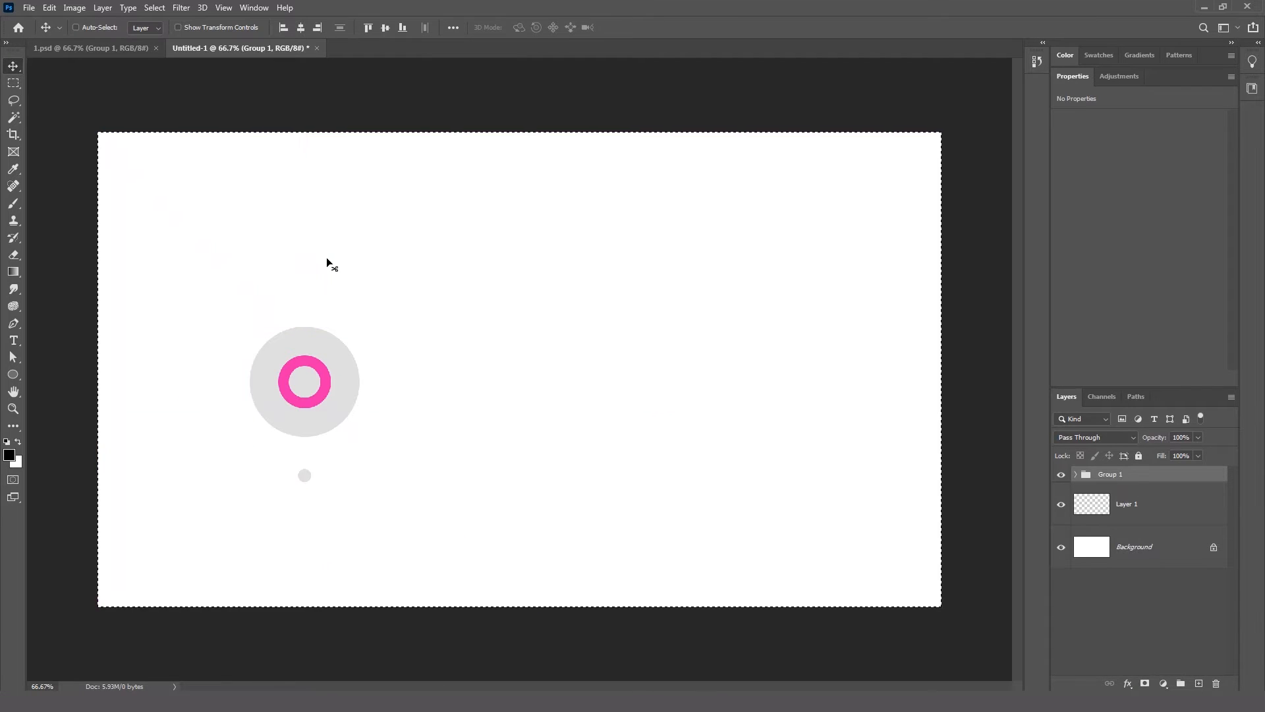
key("ctrl+a")
left_click(301, 27)
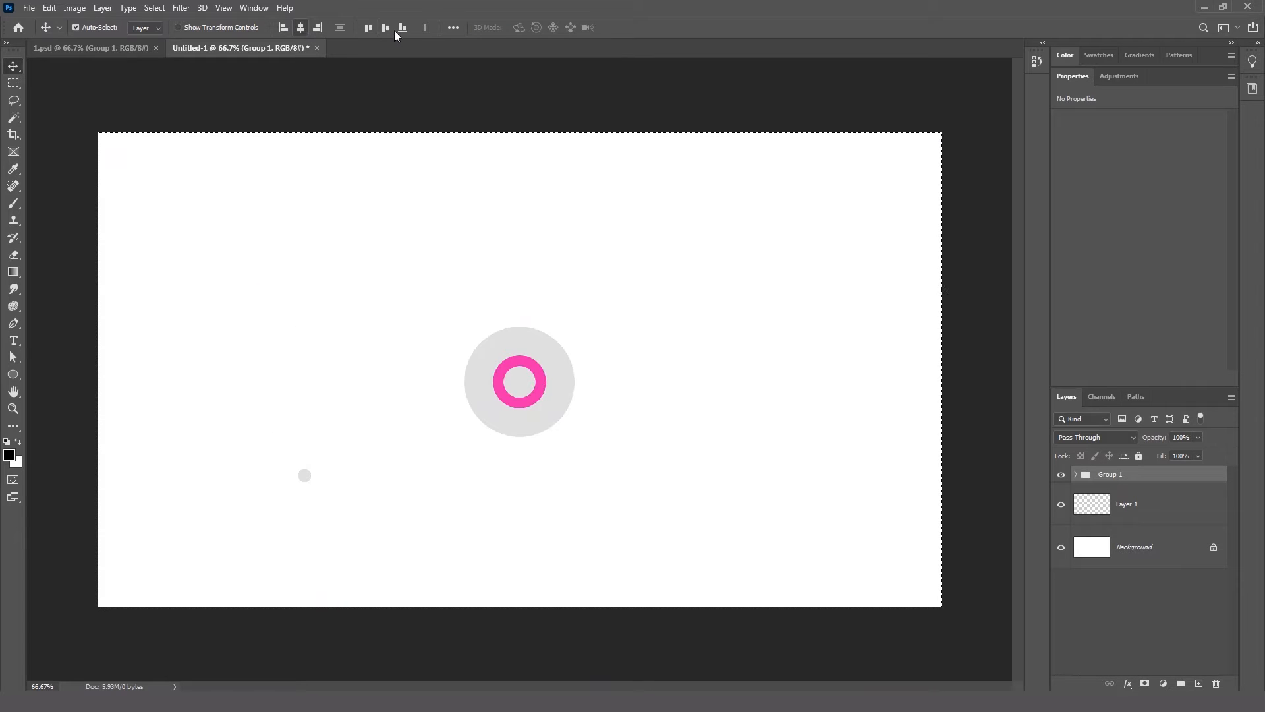
left_click(389, 26)
key("ctrl")
key("ctrl+d")
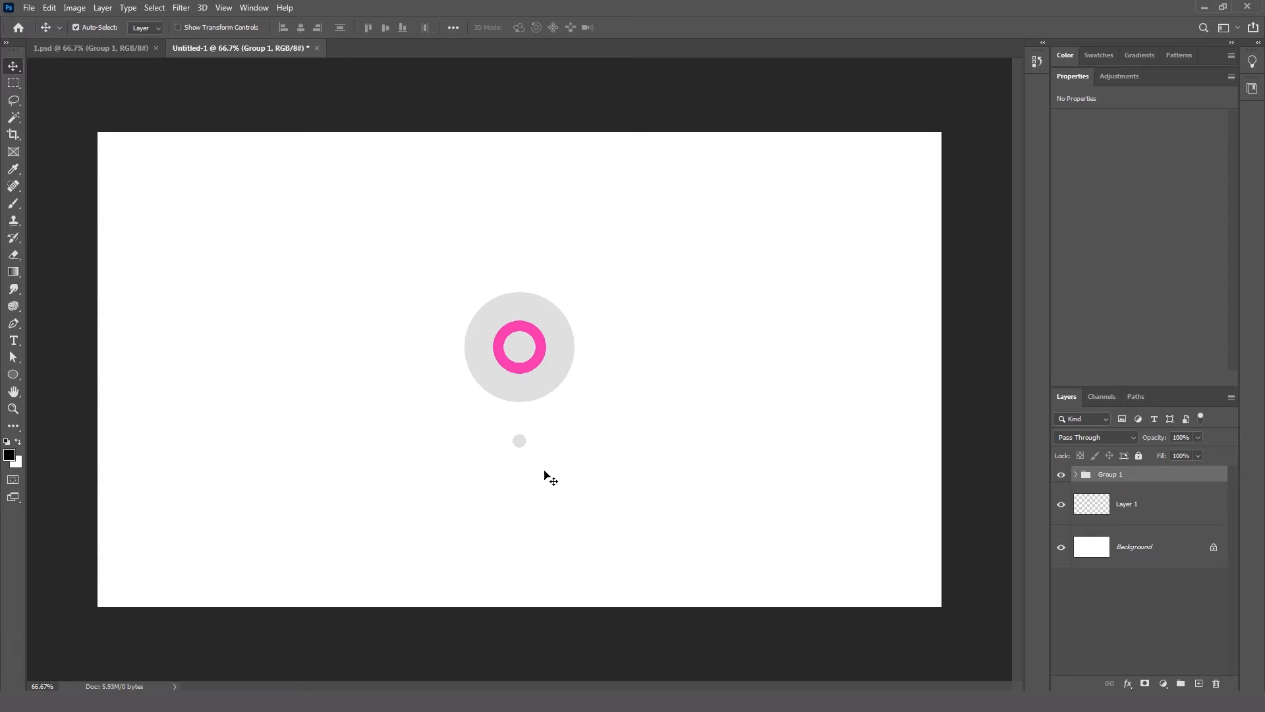
Add a two-line label reading "Green" and "#000000", modelled on 1.psd, and center it just below the small circle.
left_click(91, 50)
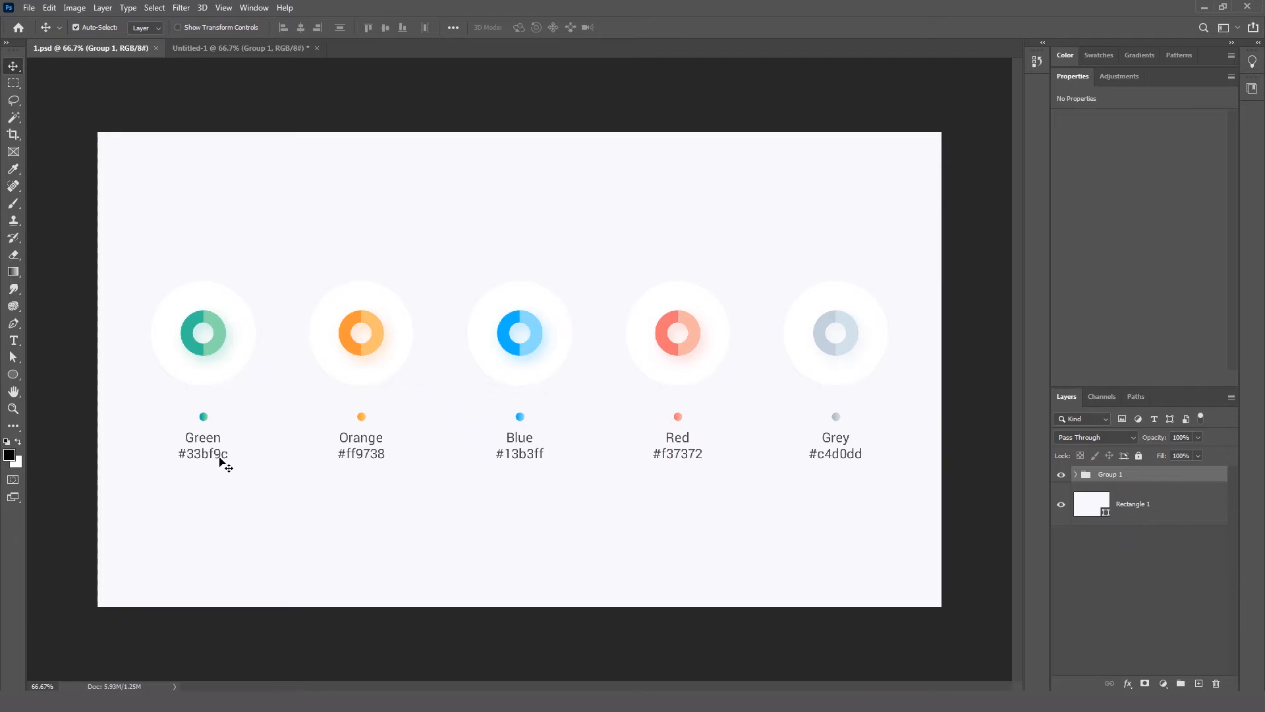
left_click(256, 50)
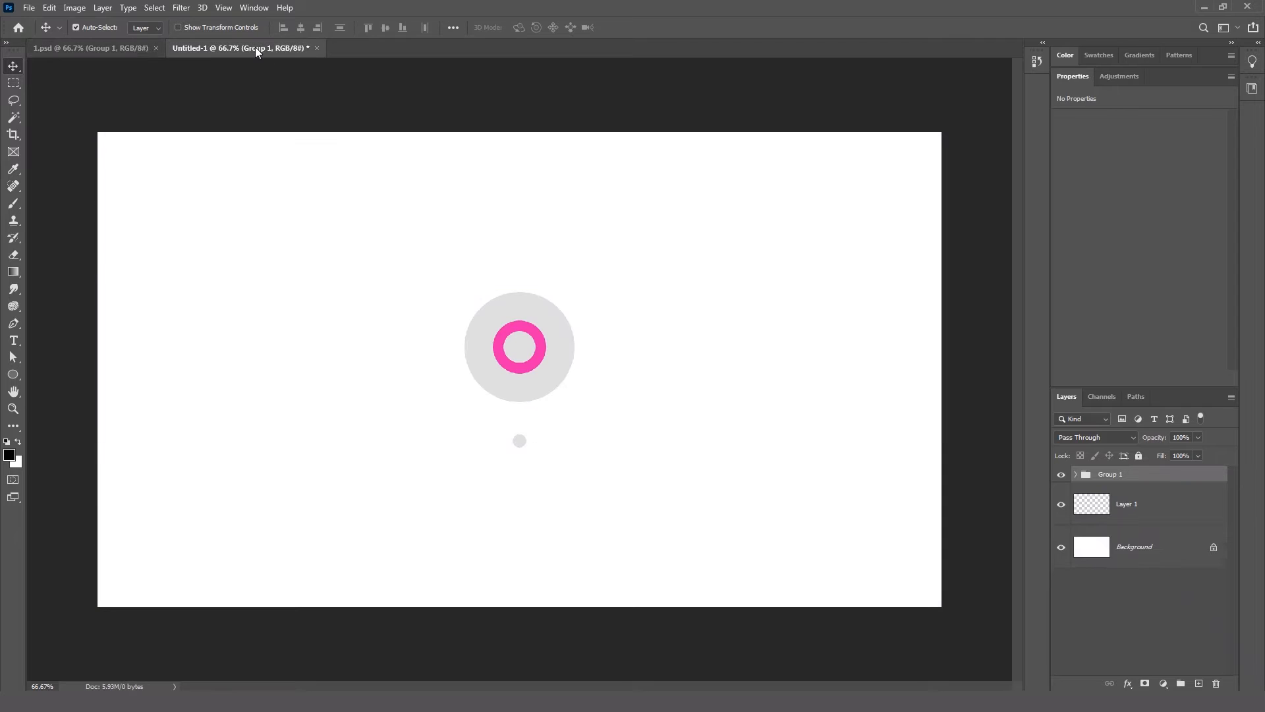
left_click(13, 340)
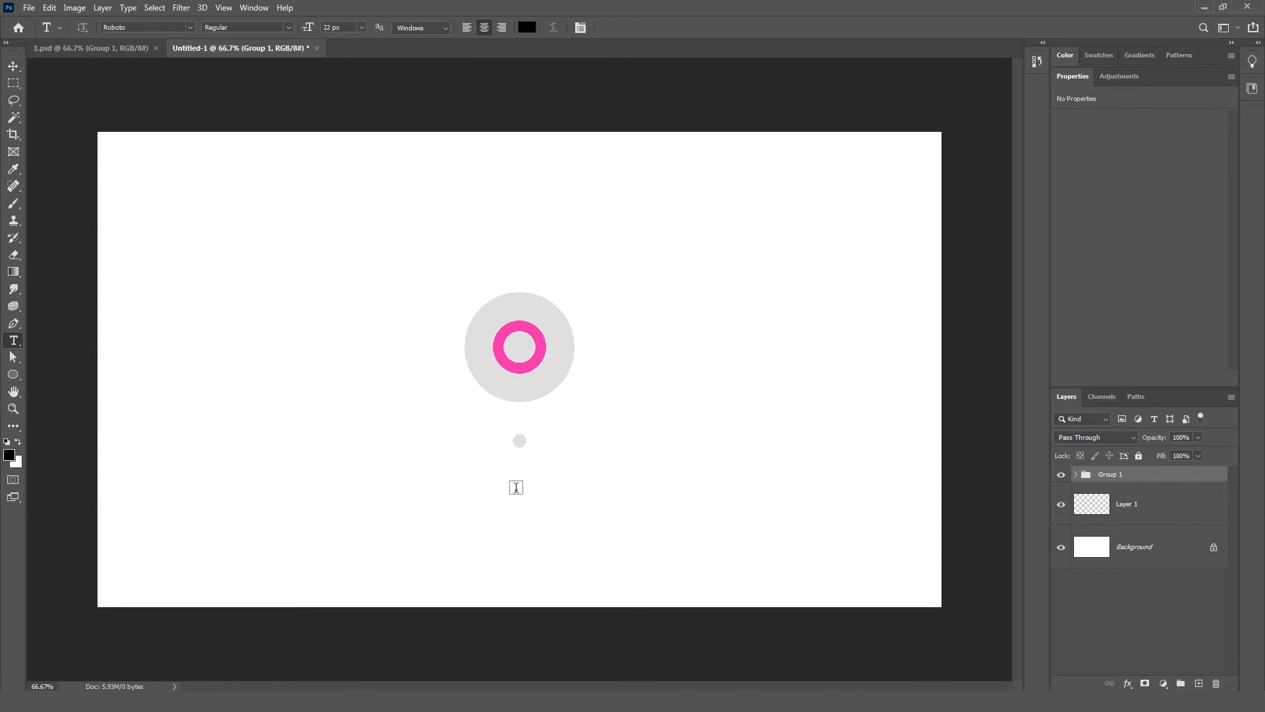
left_click(488, 491)
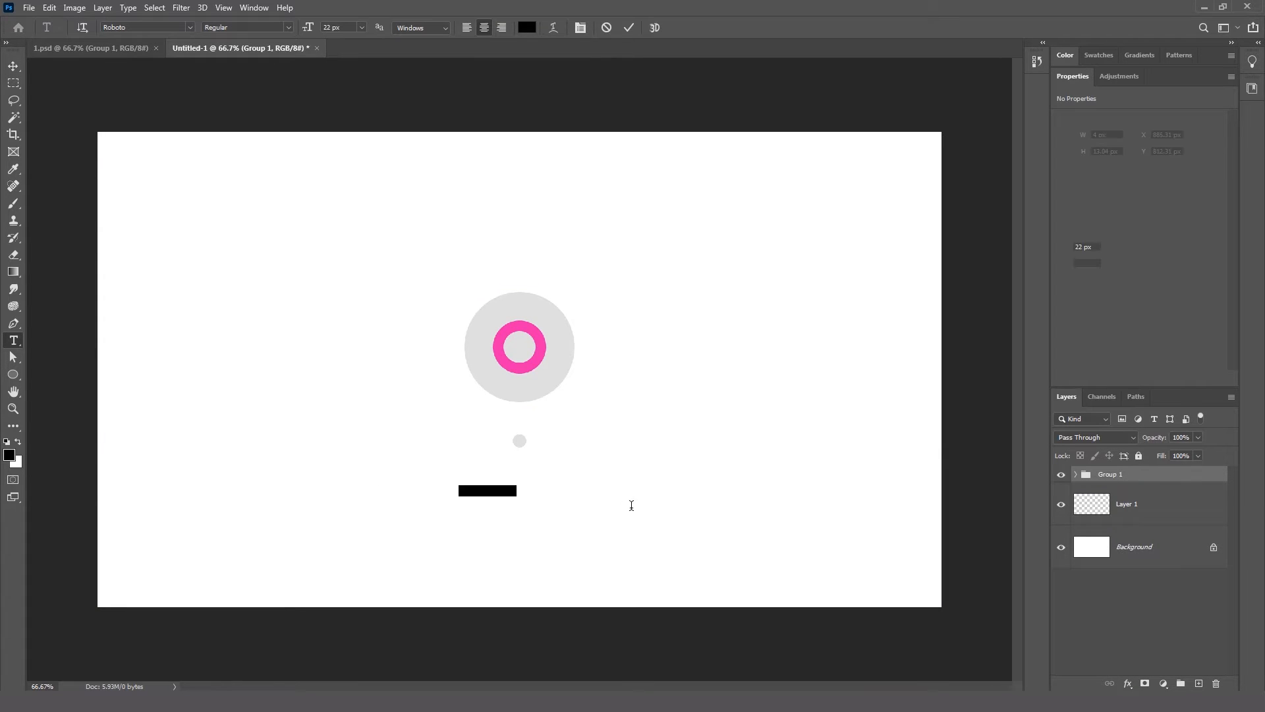
type("Gre")
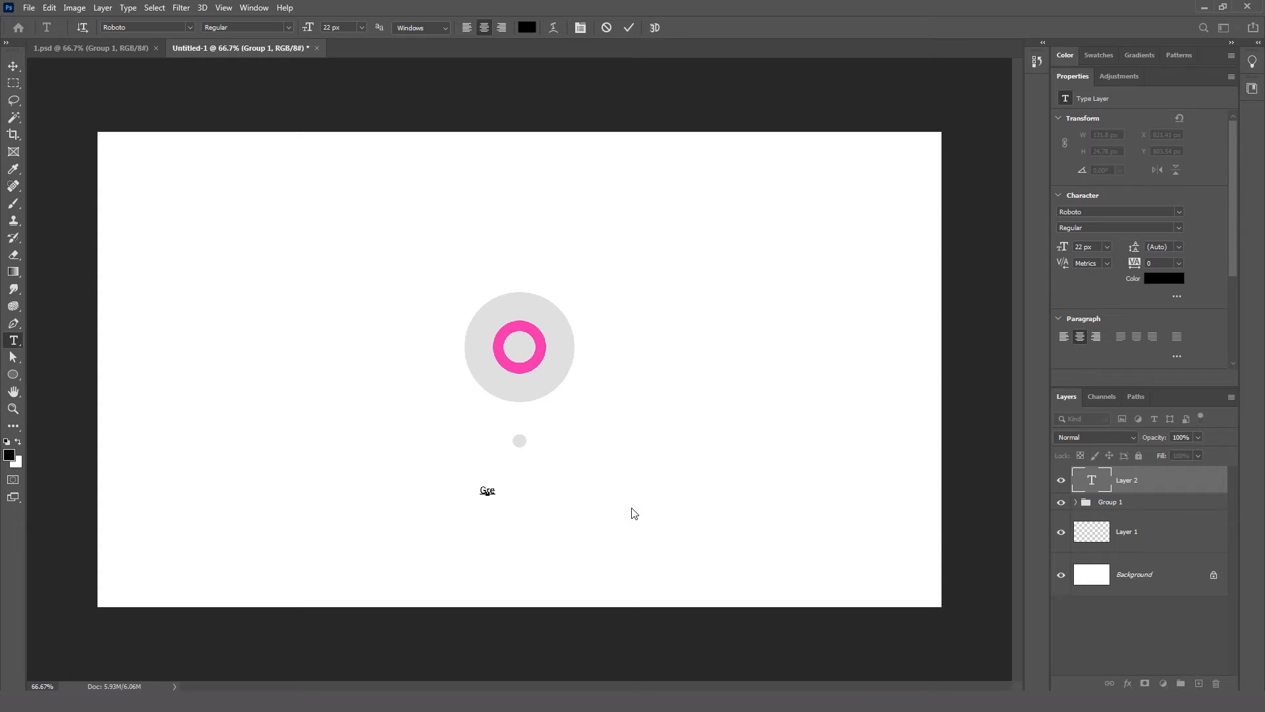
type("en")
key("Return")
type("#000000")
left_click(13, 68)
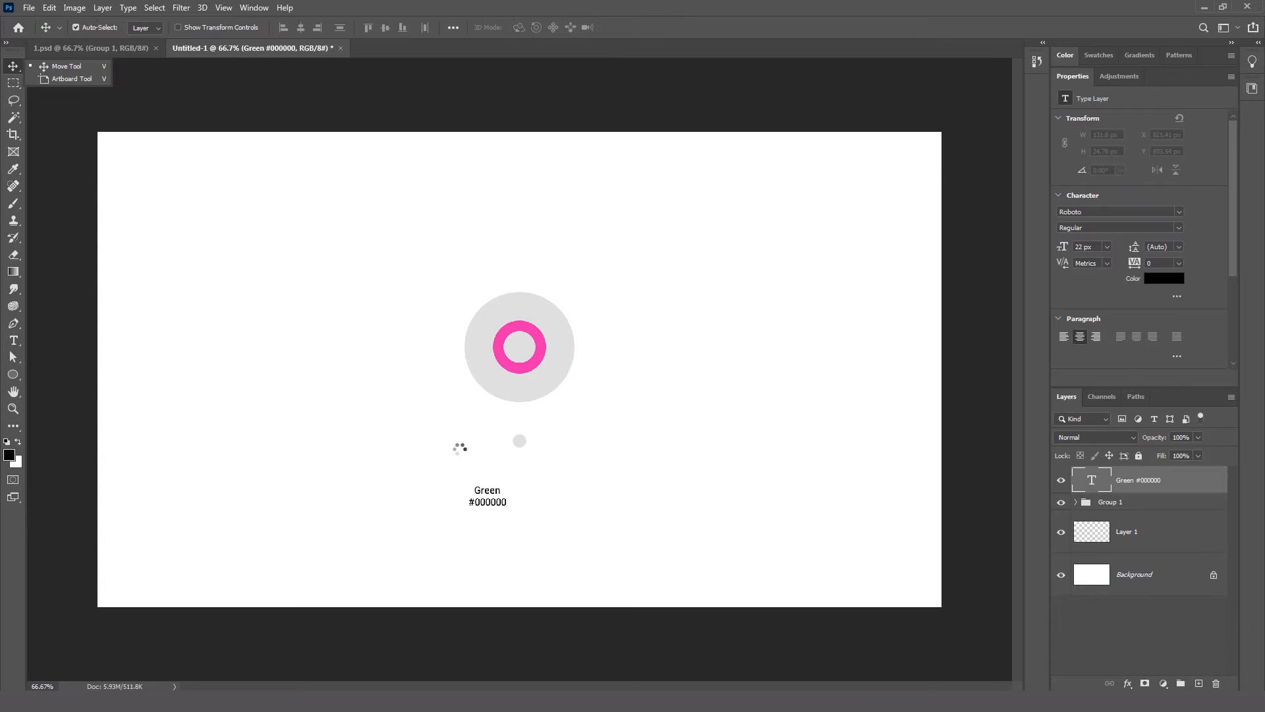
left_click_drag(499, 491, 531, 469)
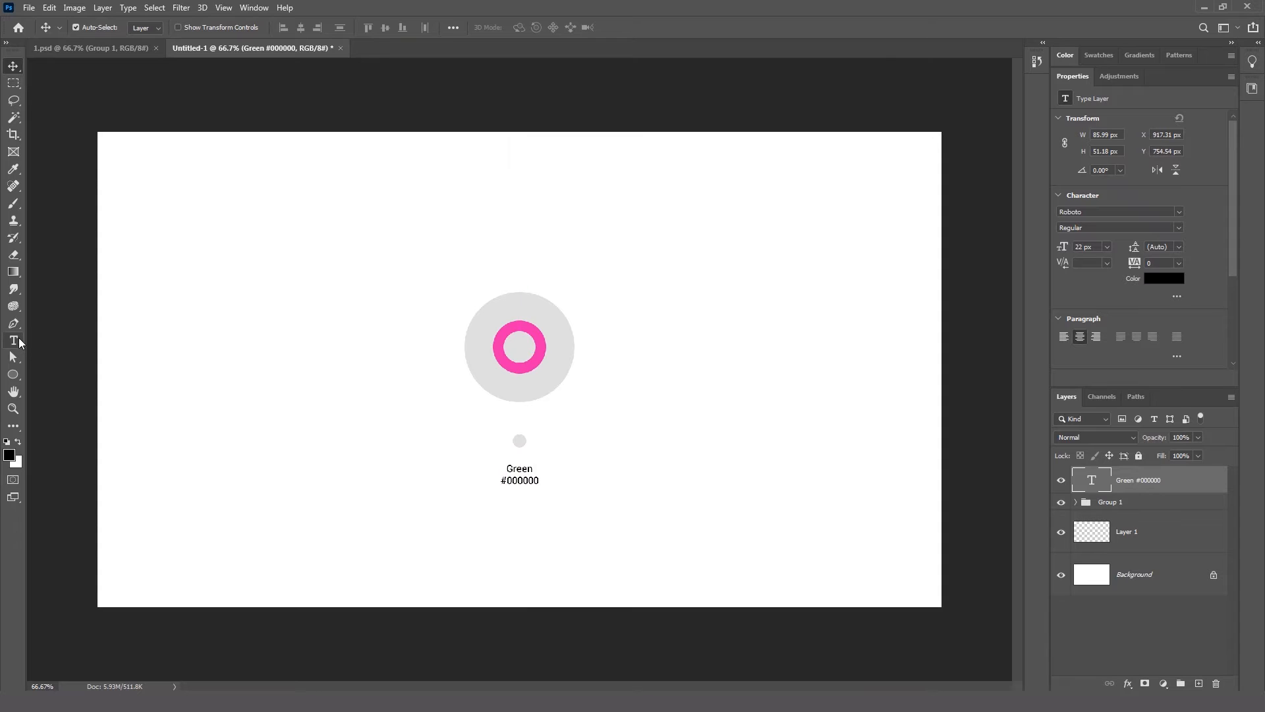
Try 24 px for the "Green #000000" label and set its font size to 30 px.
left_click(13, 340)
left_click(362, 27)
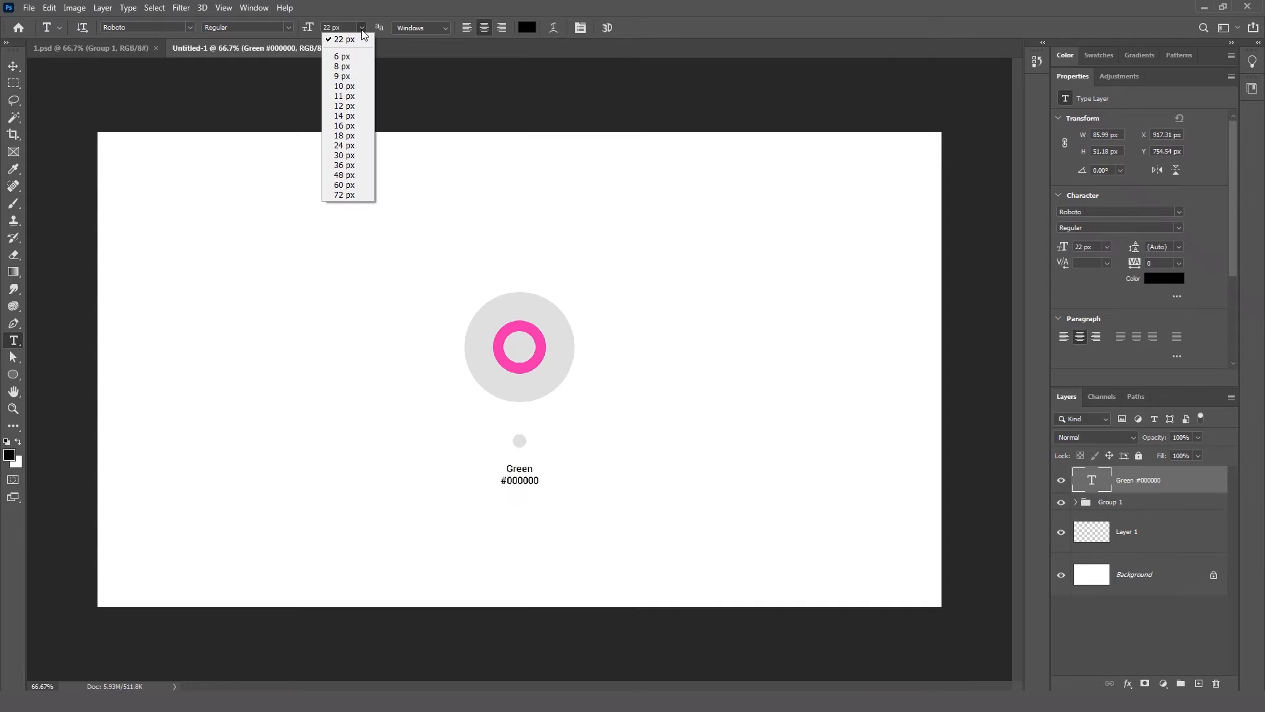
left_click(348, 146)
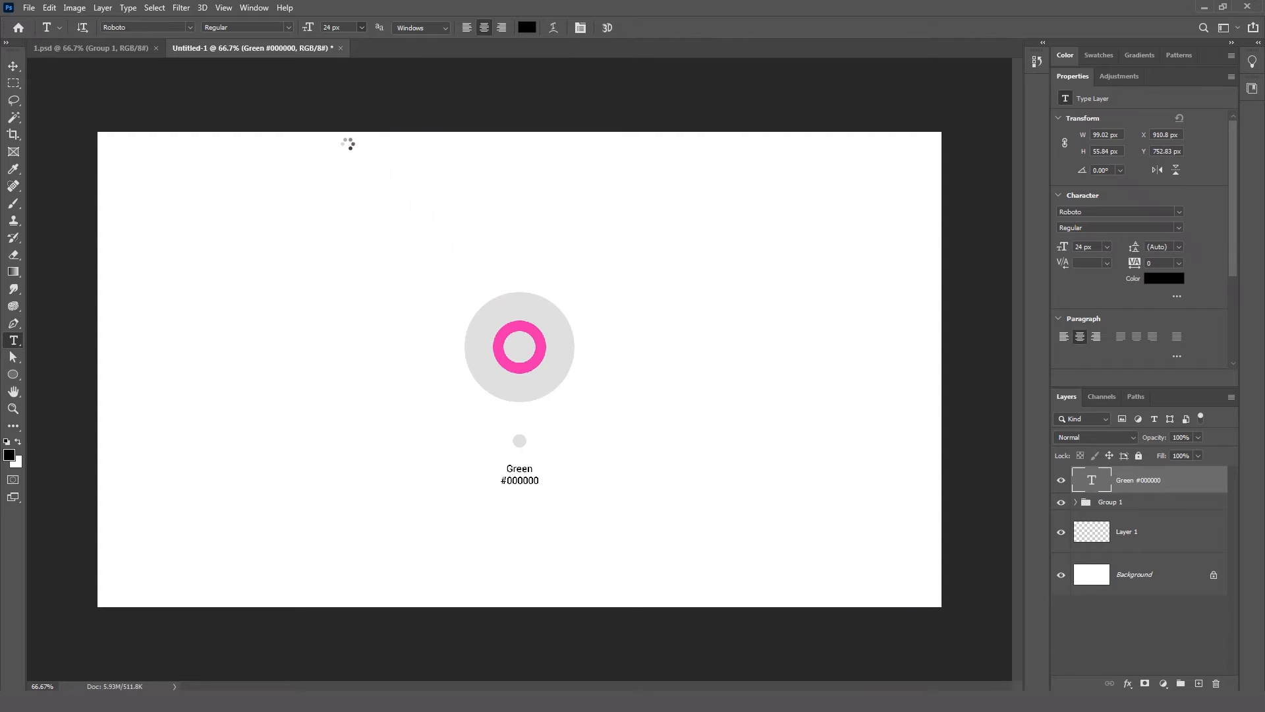
left_click(362, 29)
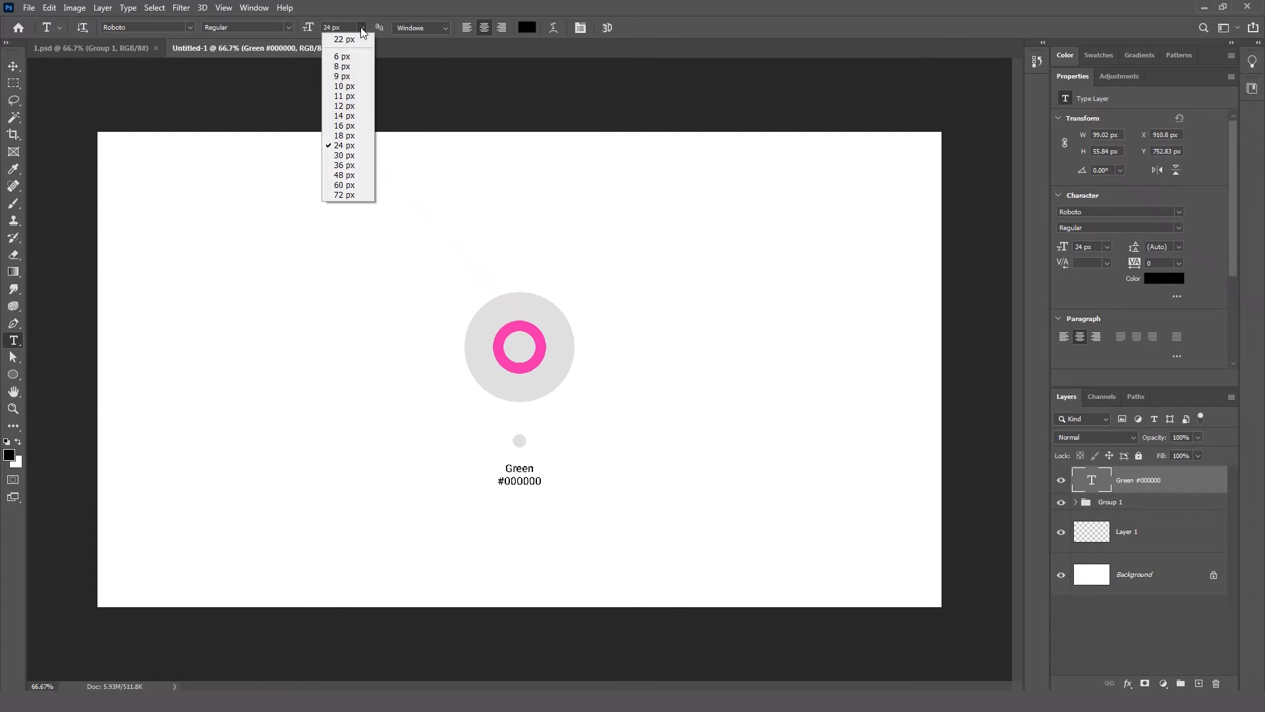
left_click(354, 158)
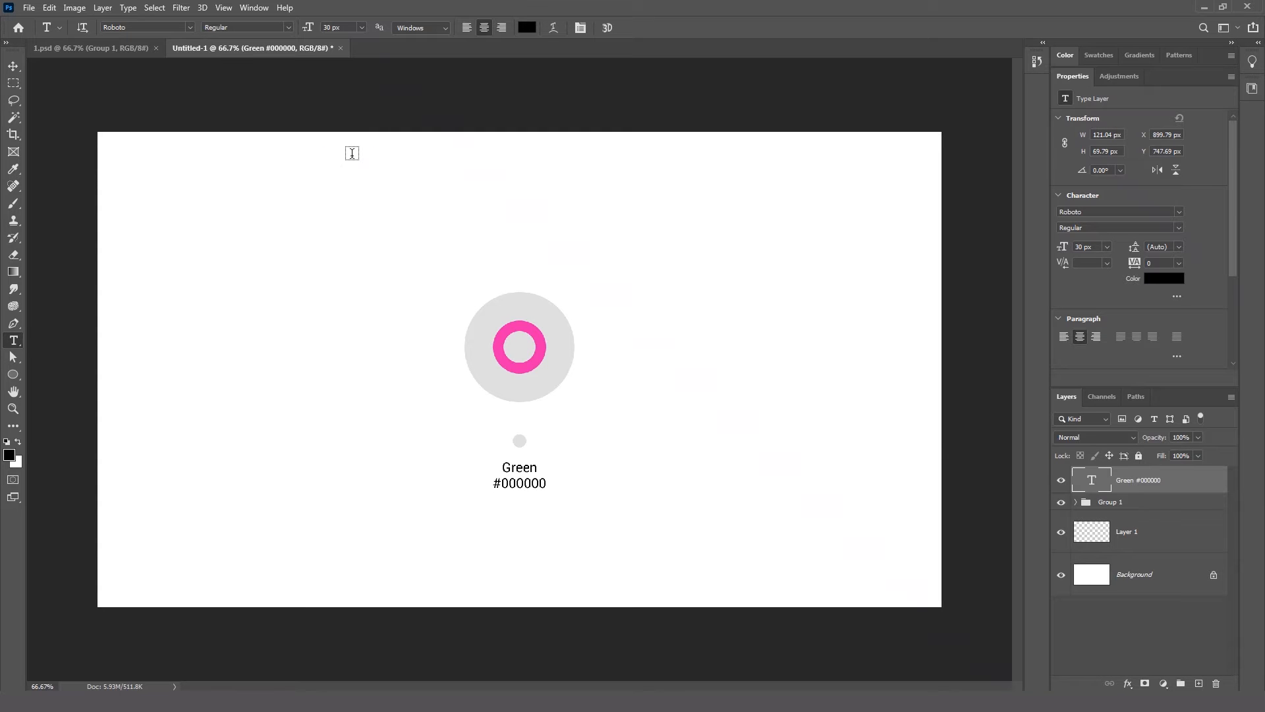
left_click(13, 66)
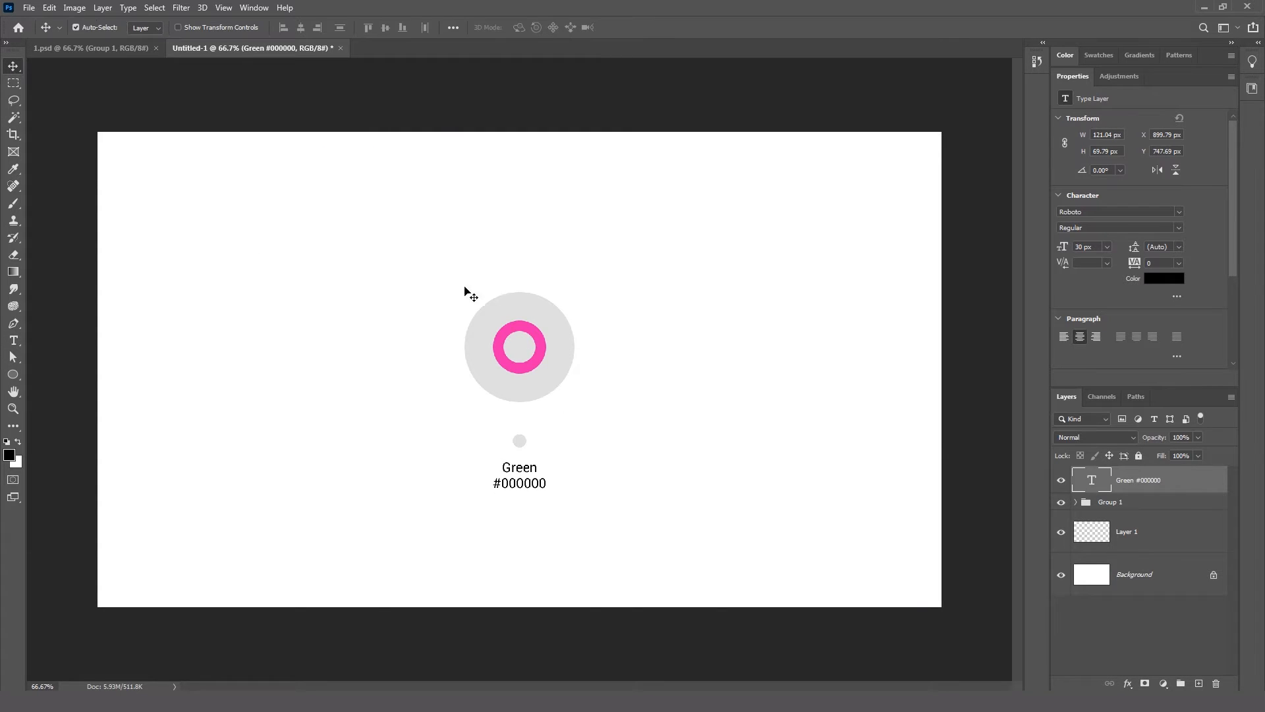
left_click_drag(550, 462, 602, 528)
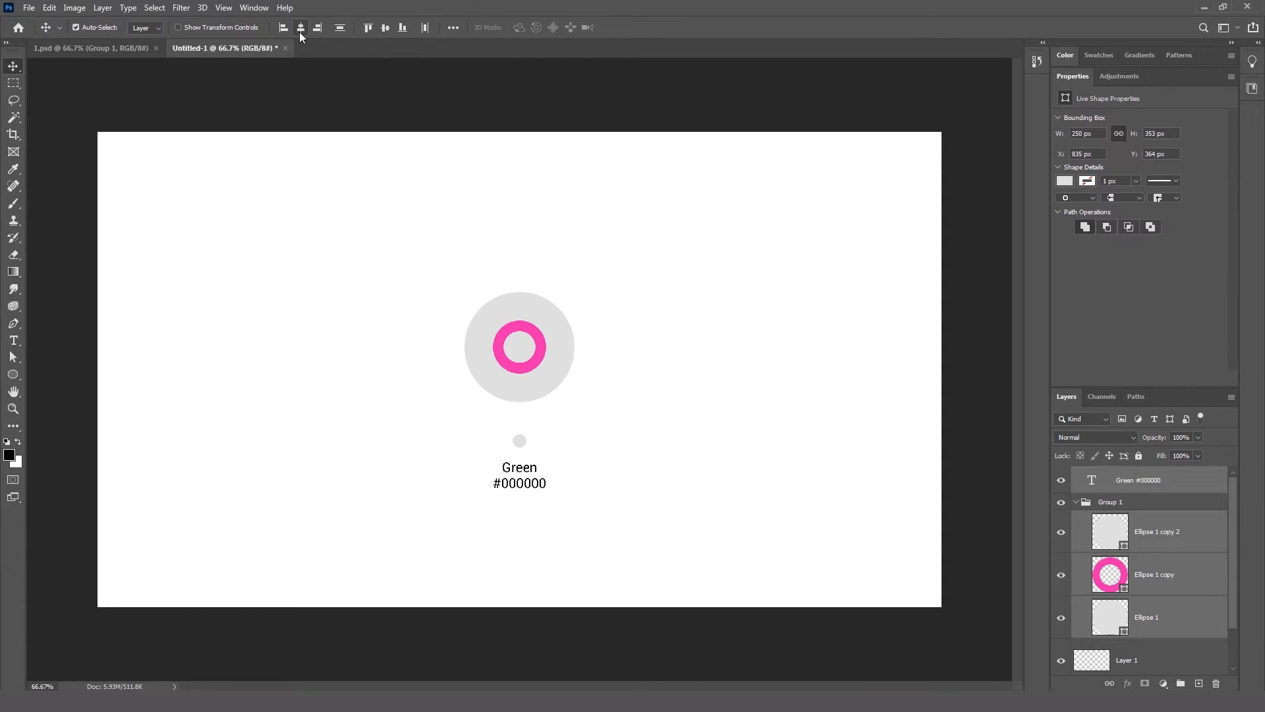
left_click(13, 340)
left_click(535, 467)
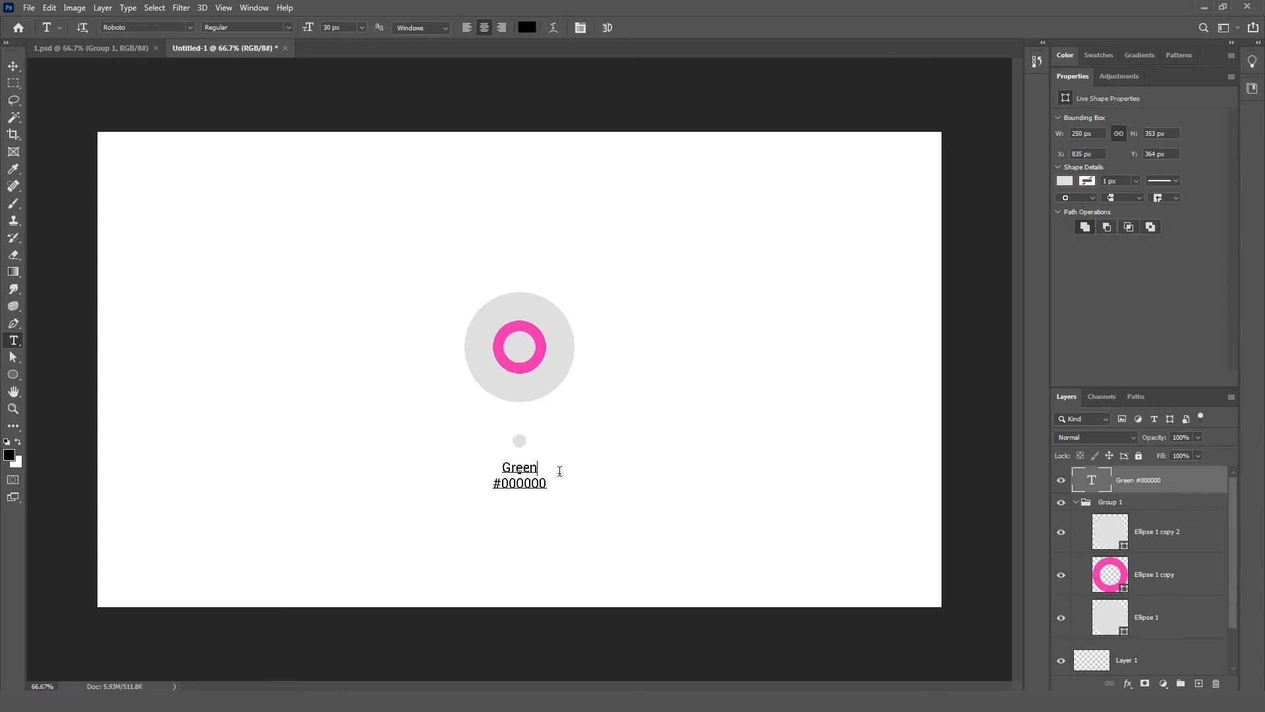
left_click_drag(483, 481, 499, 482)
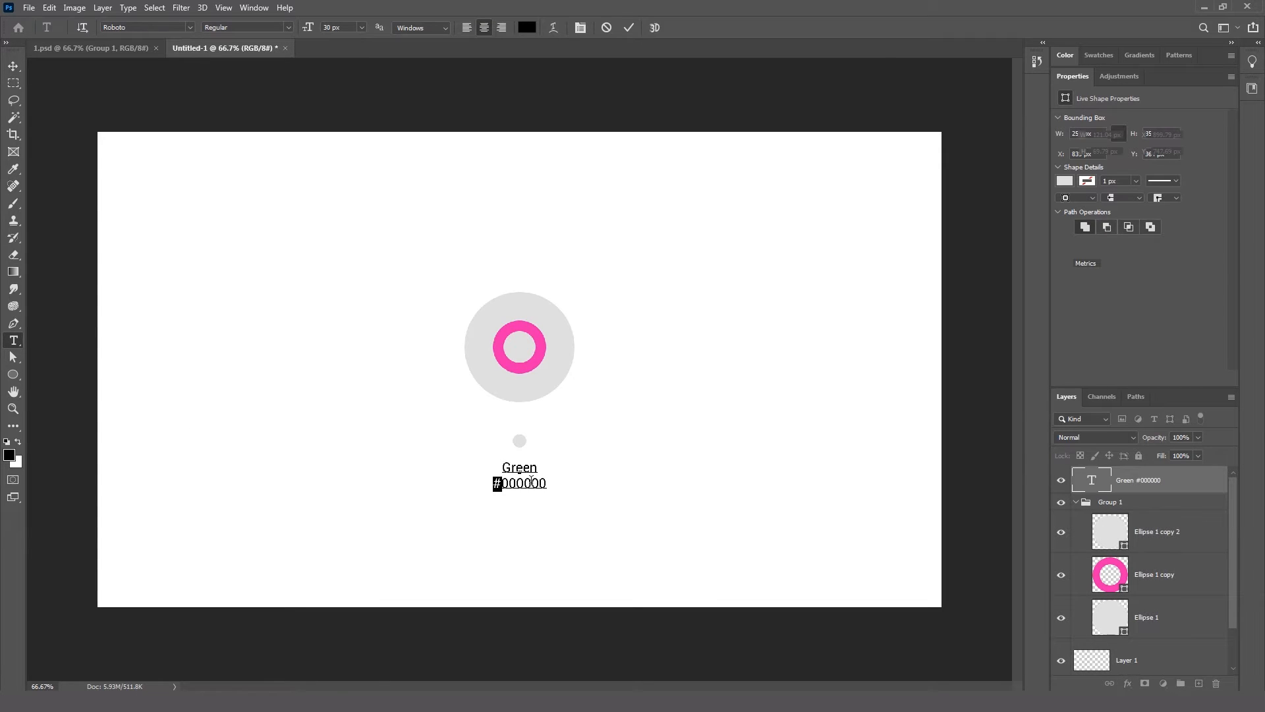
left_click(547, 481)
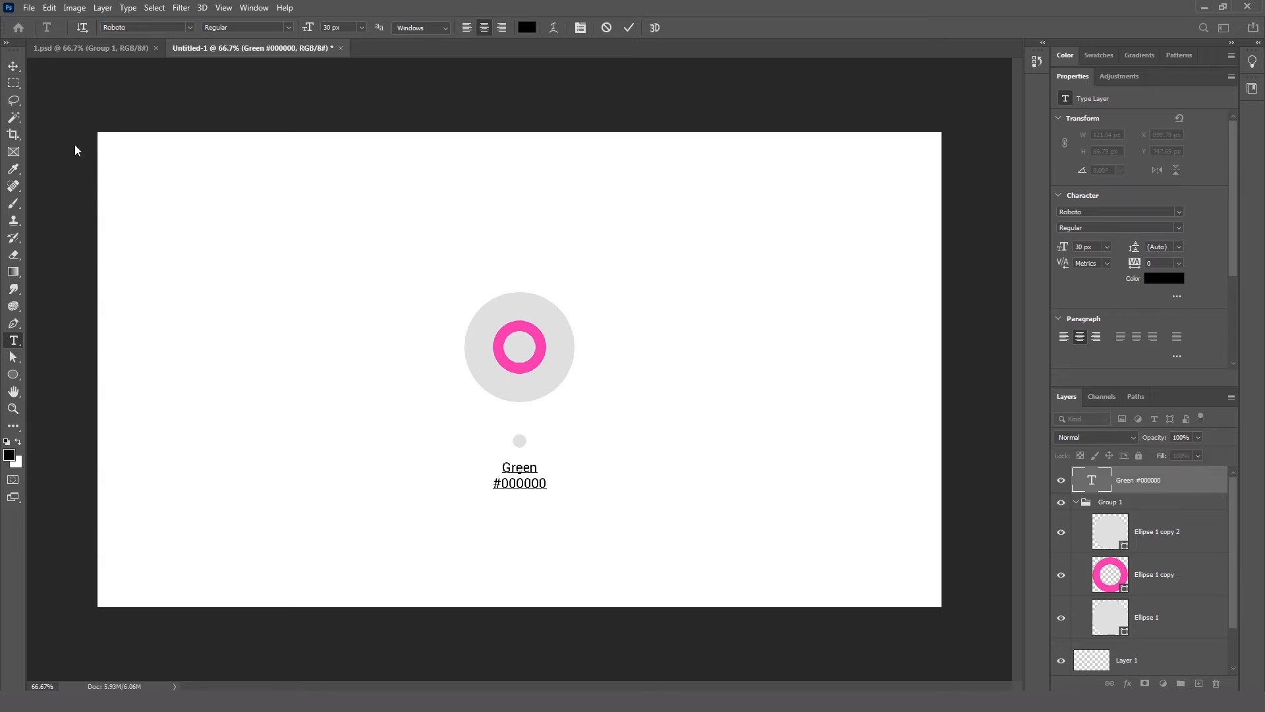
left_click(13, 66)
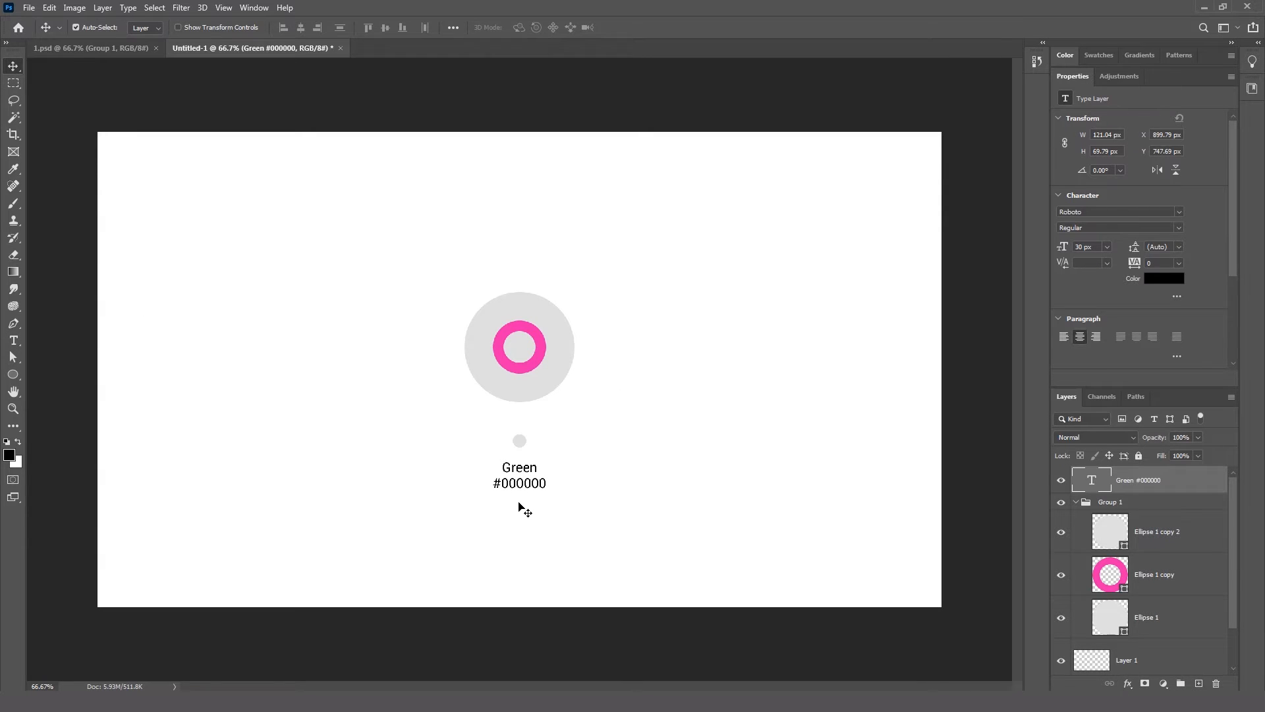
Move the "Green #000000" text layer into Group 1 above the ellipses and collapse the group.
left_click_drag(397, 288, 592, 532)
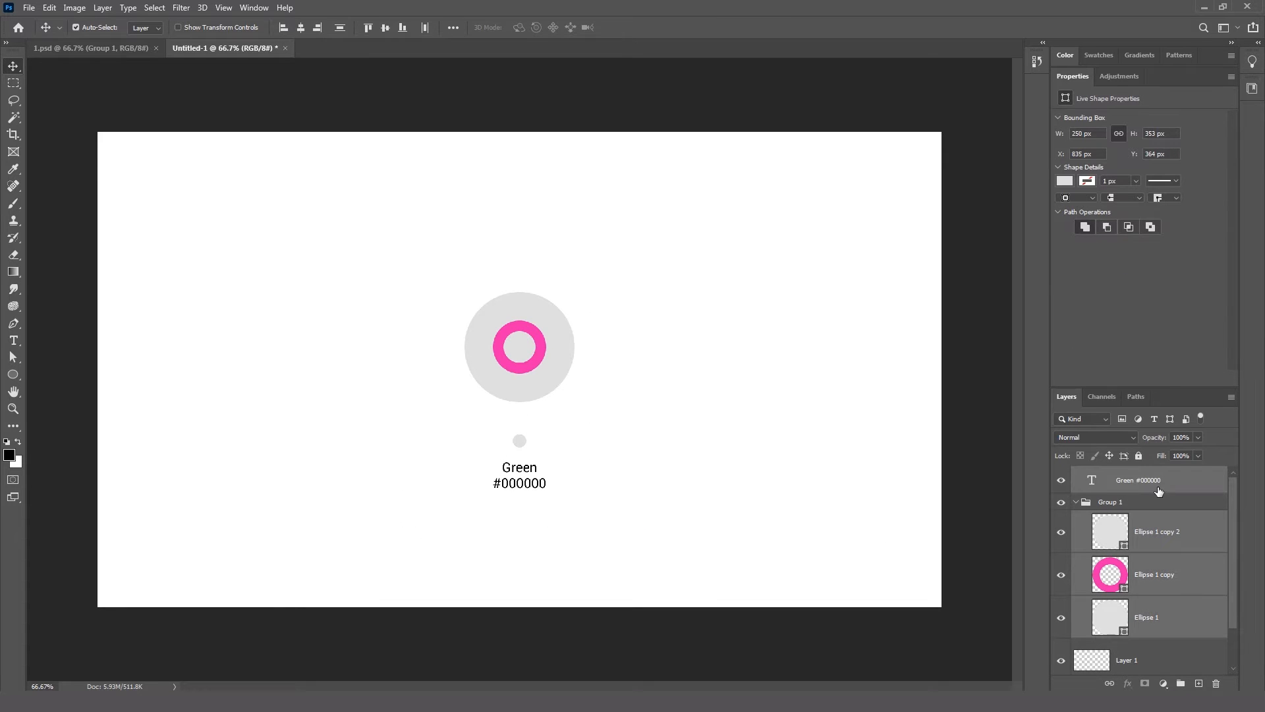
left_click(1180, 488)
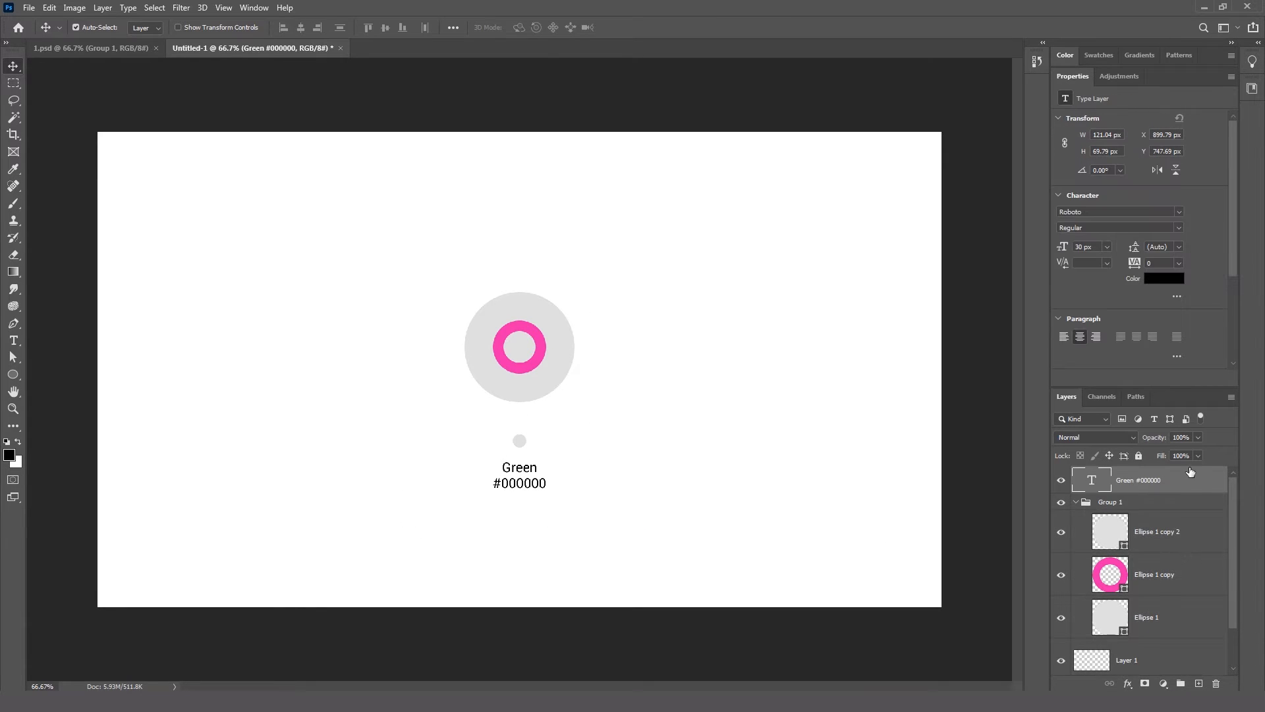
key("ctrl+bracketleft")
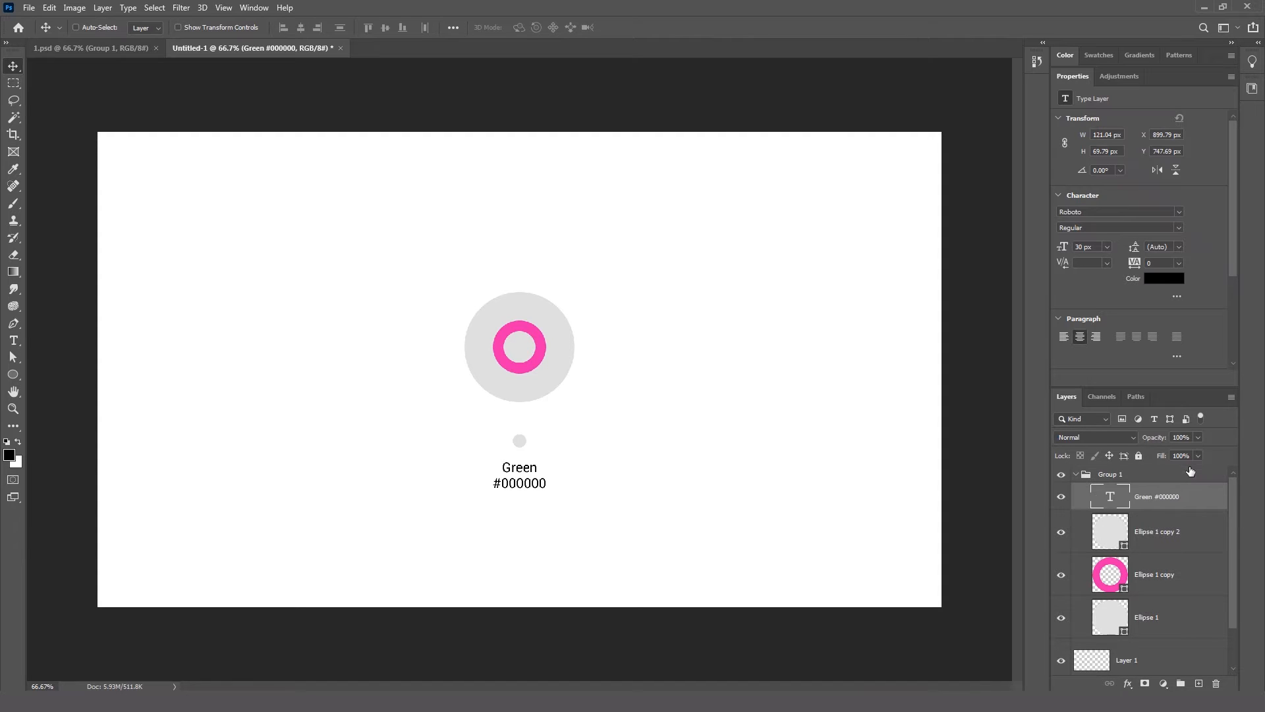
left_click(1076, 475)
Compare the sample with 1.psd, sample that file's background color as the foreground color, and copy its hex code f8f7fc.
left_click(74, 49)
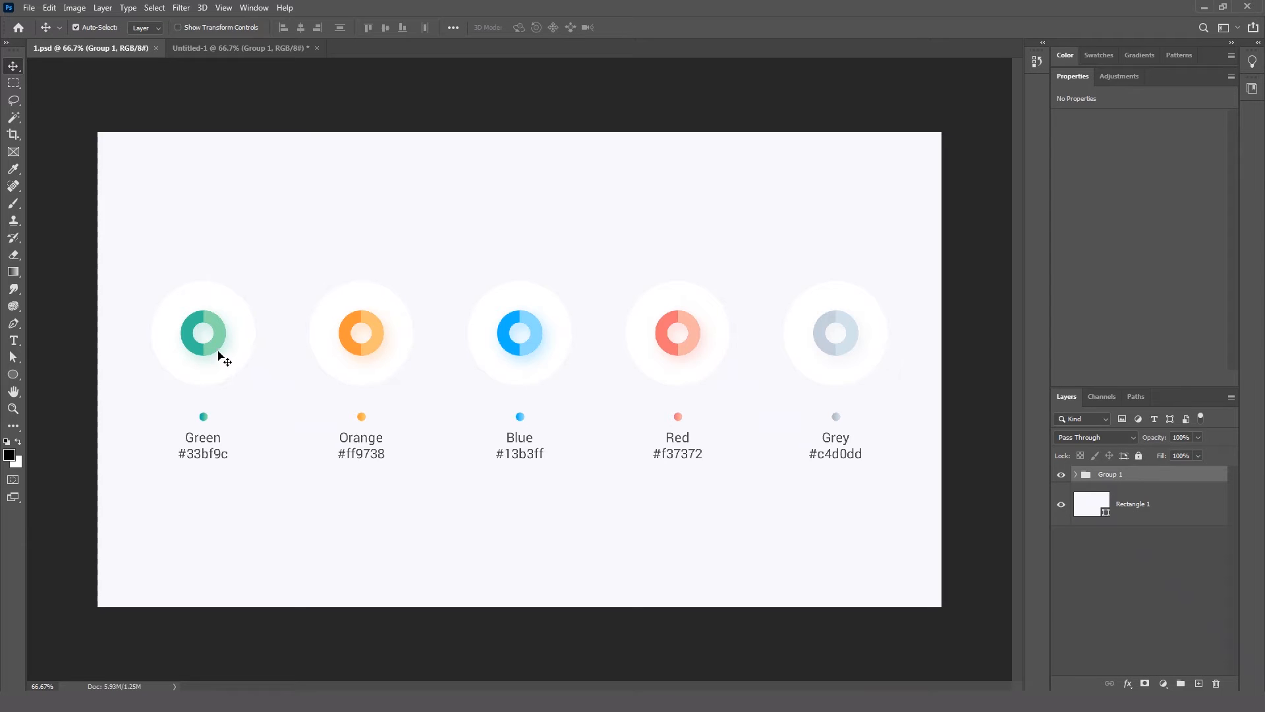
left_click(220, 49)
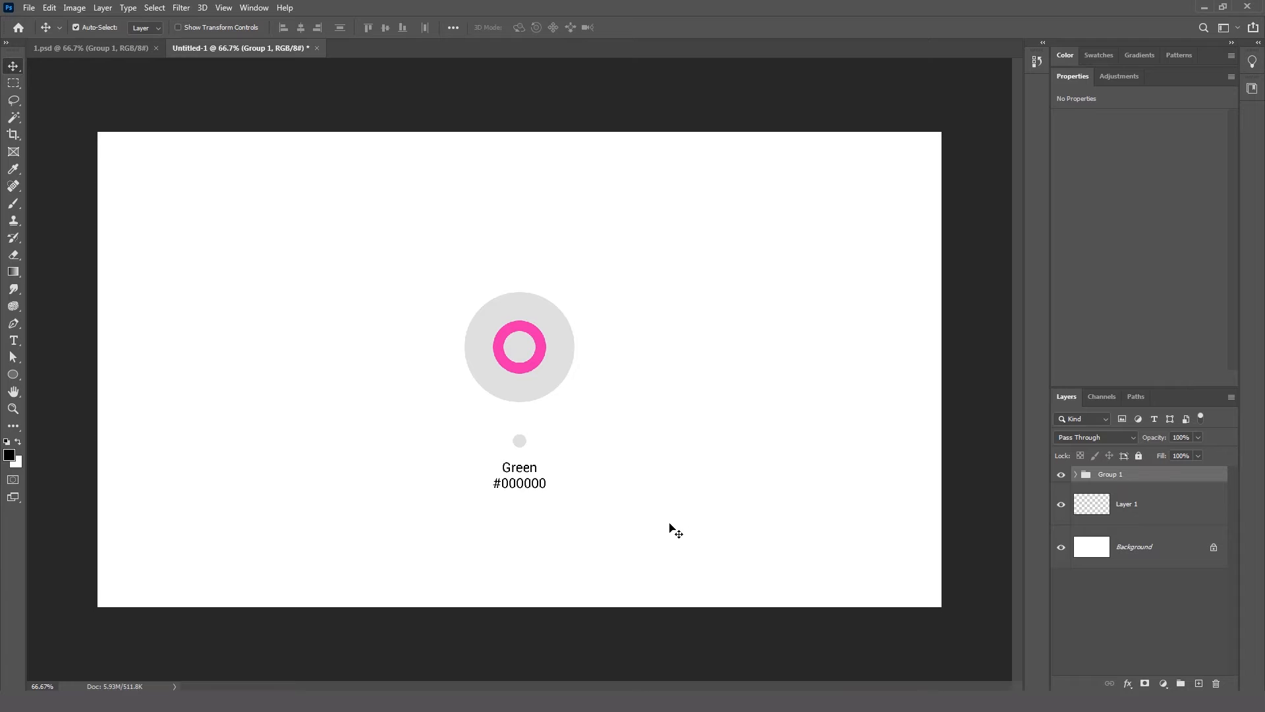
left_click(70, 49)
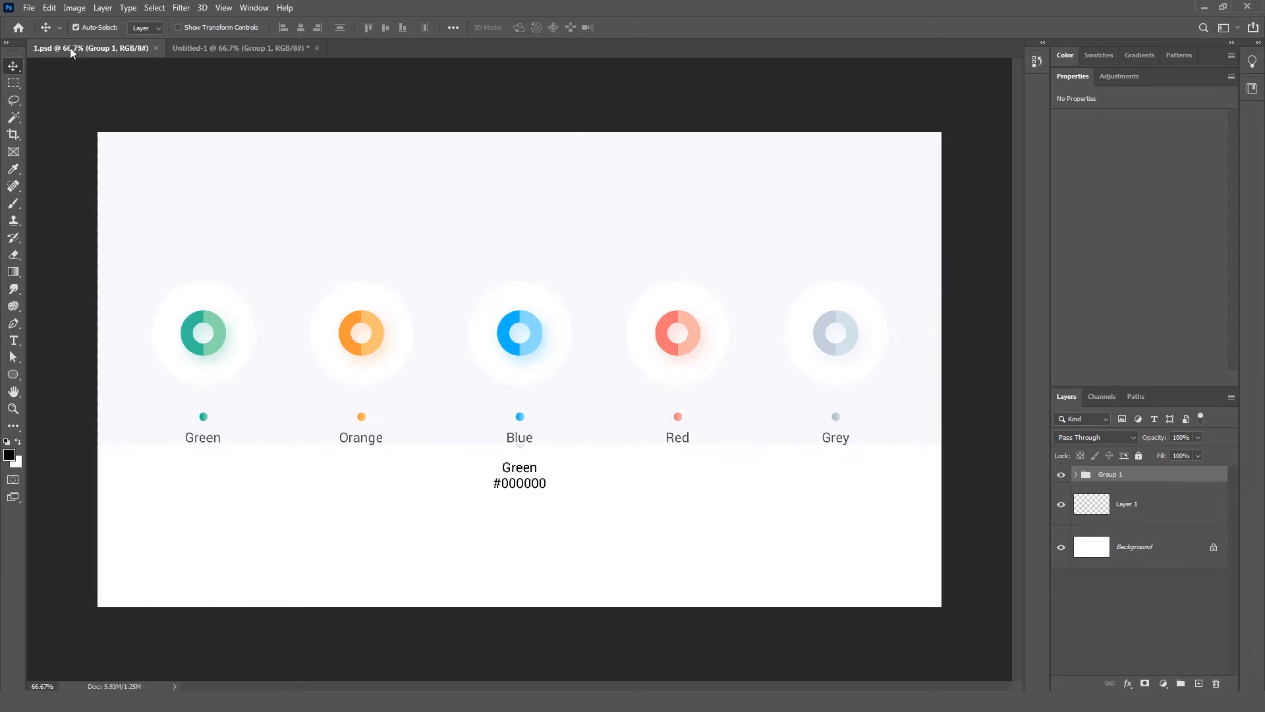
left_click(9, 454)
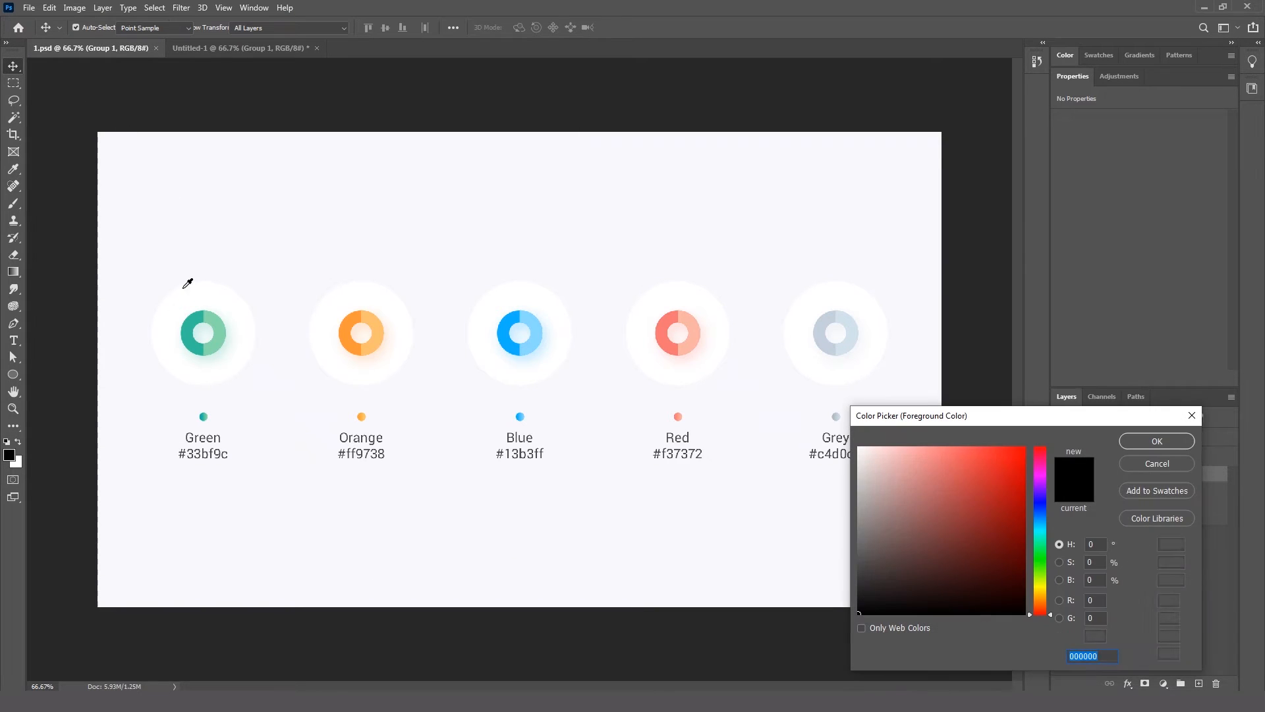
left_click(205, 205)
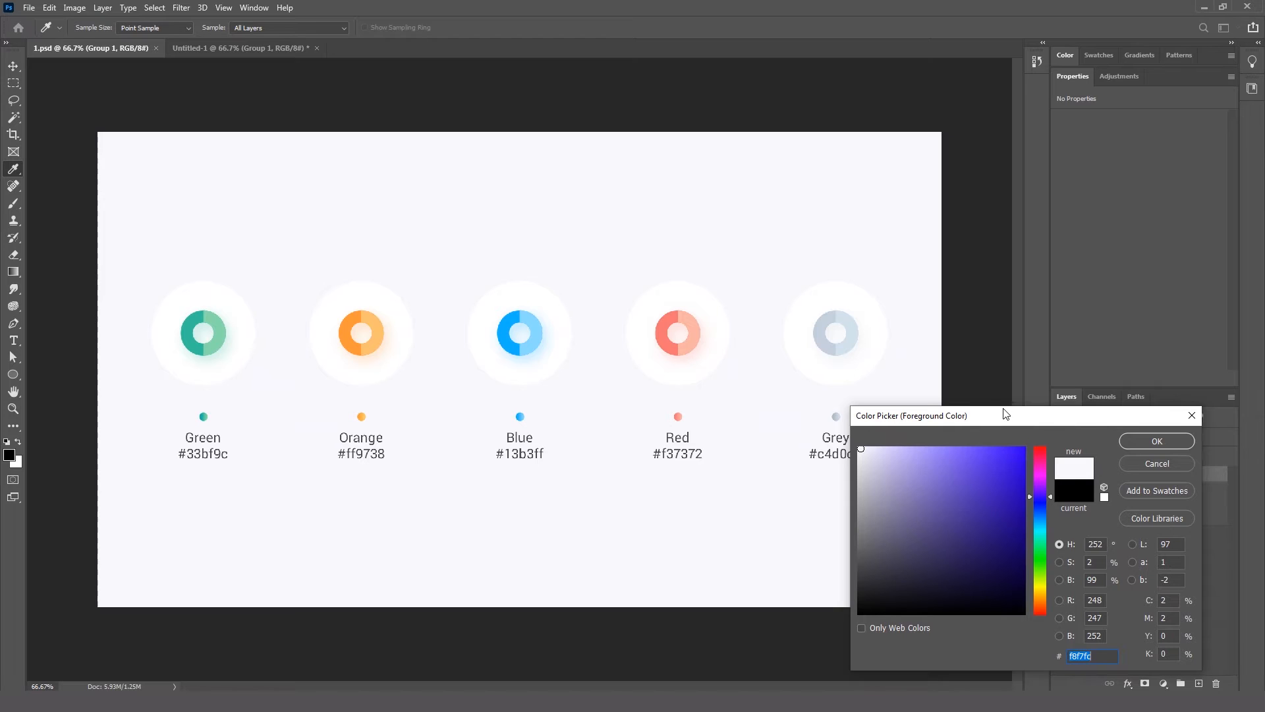
left_click_drag(1006, 413, 668, 231)
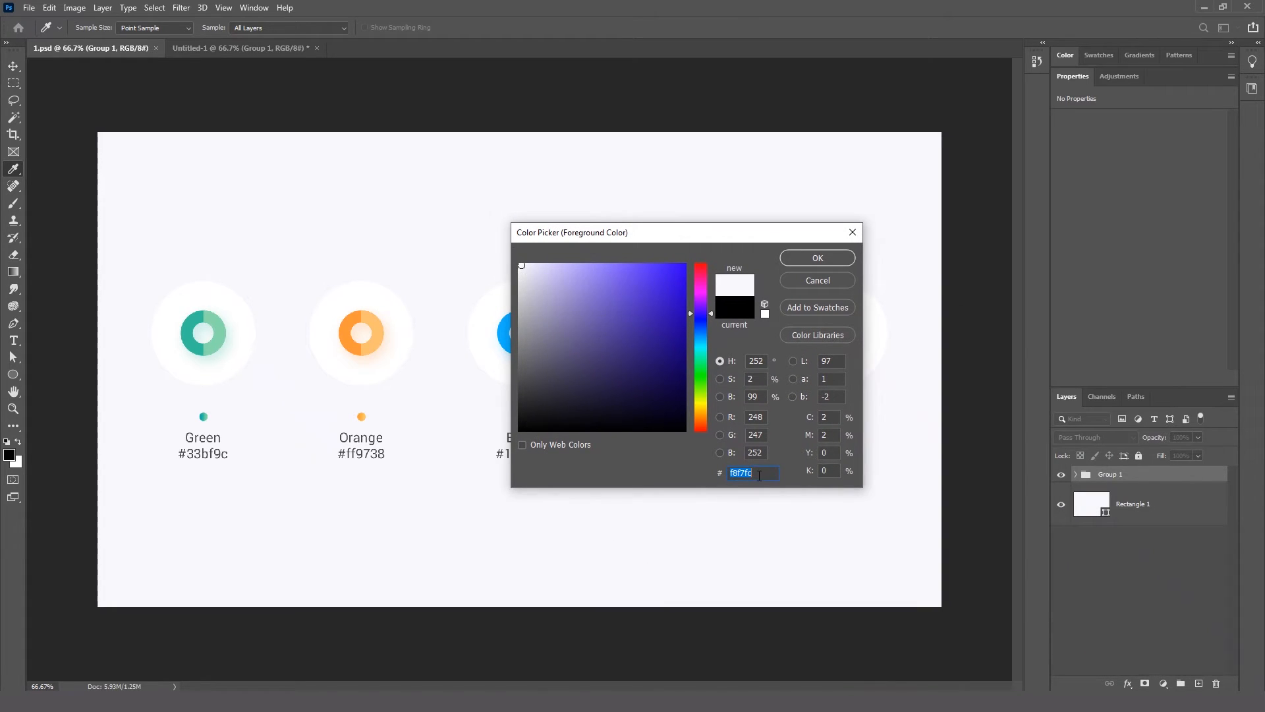
left_click_drag(767, 474, 660, 462)
key("ctrl+c")
left_click(805, 261)
key("v")
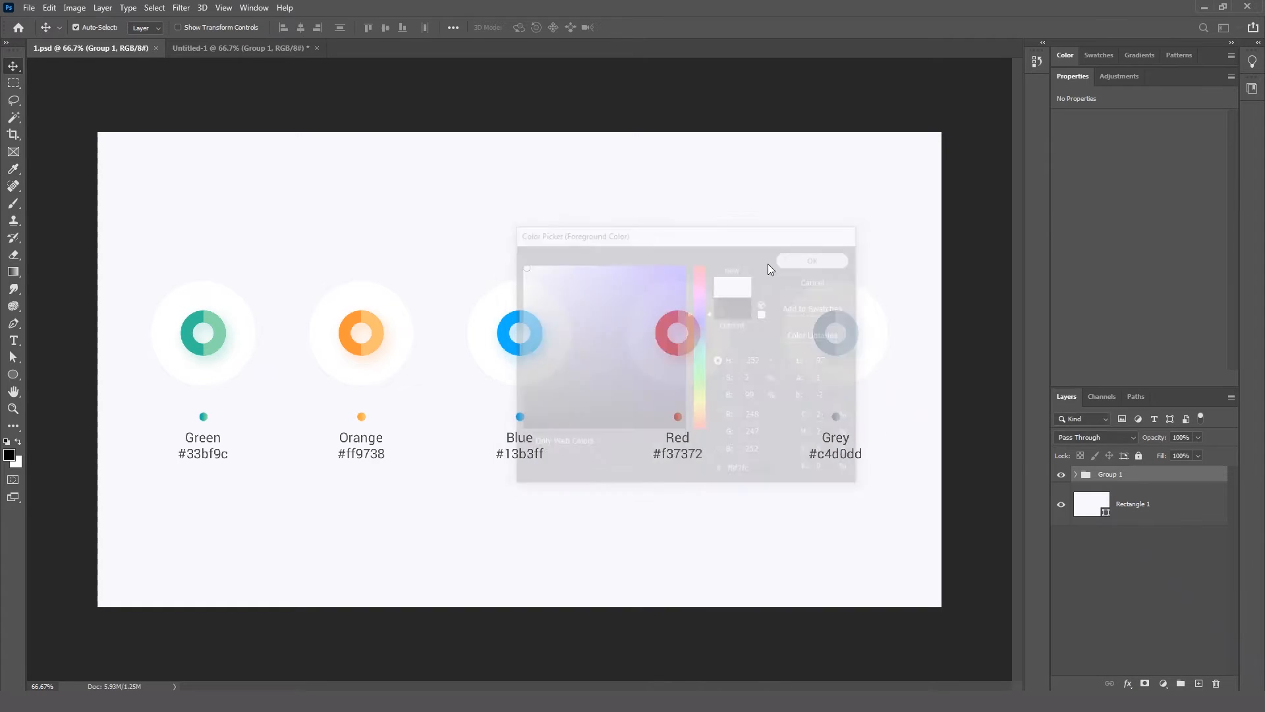
Convert the locked Background of Untitled-1 into a regular layer with the default name.
left_click(264, 53)
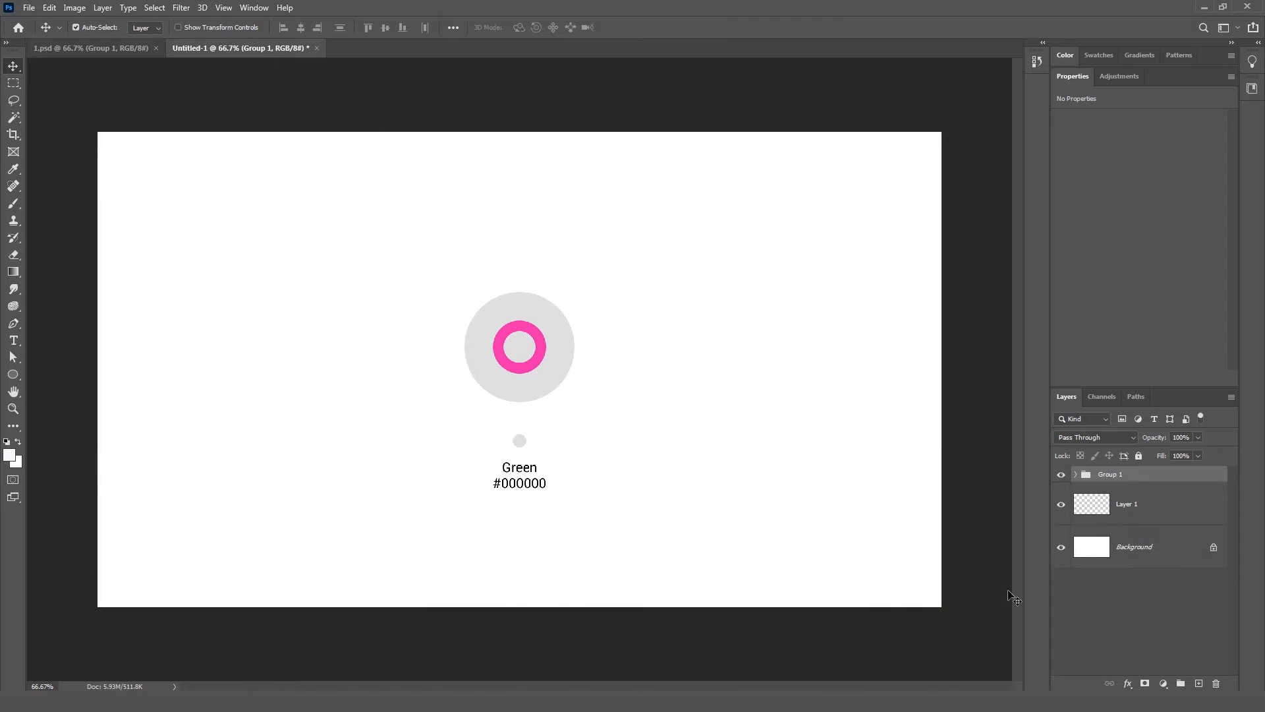
left_click(1160, 544)
double_click(1170, 553)
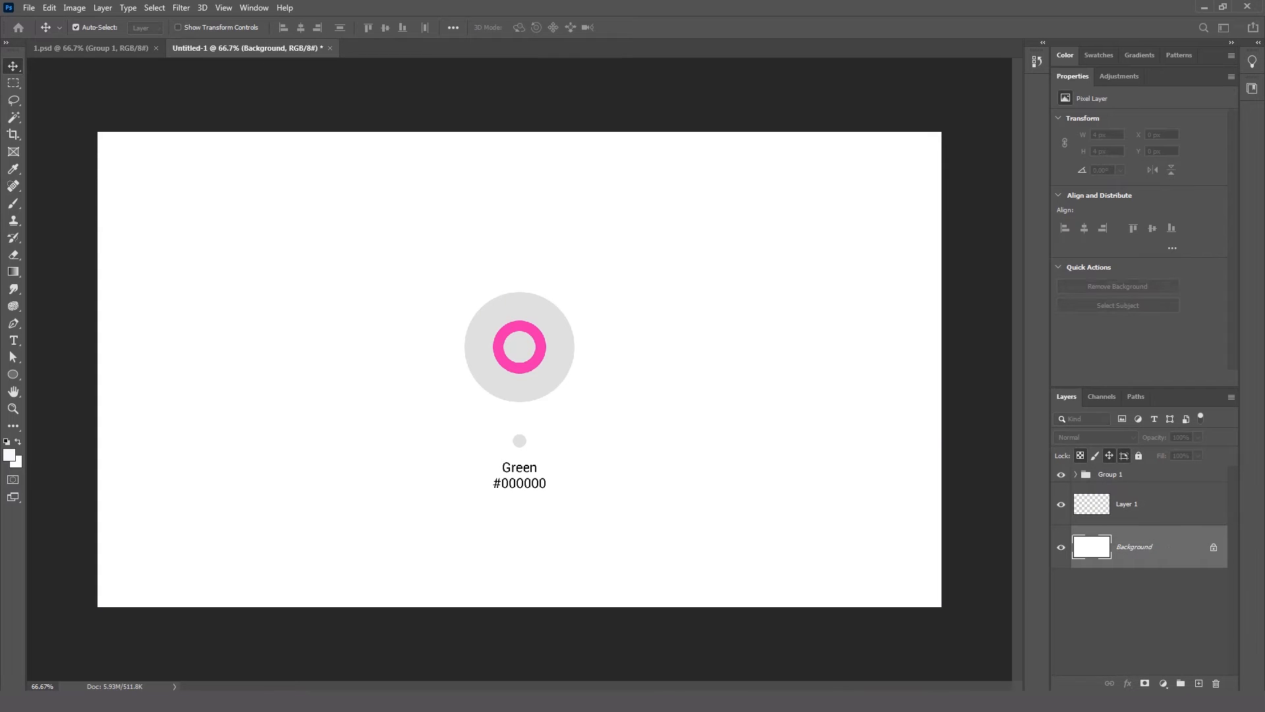
key("Return")
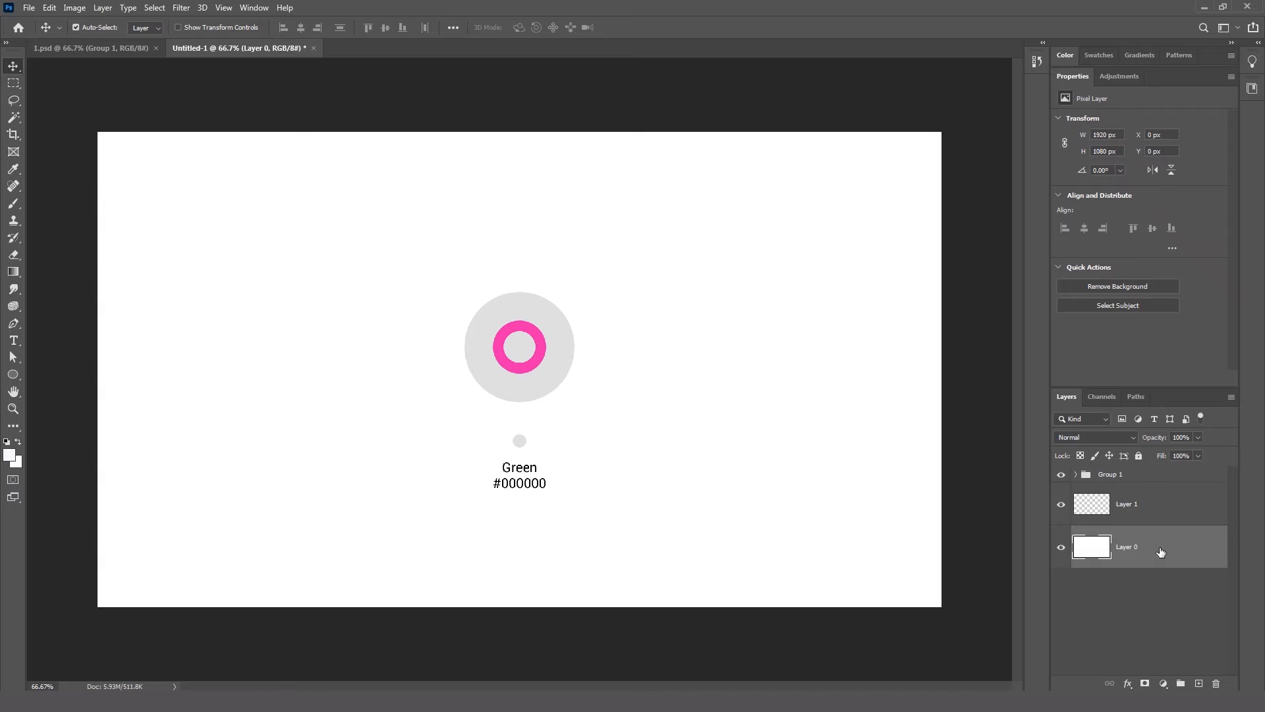
Apply a Color Overlay to Layer 0, entering f8f7fc and picking a slightly stronger pale lavender right beside it.
key("h")
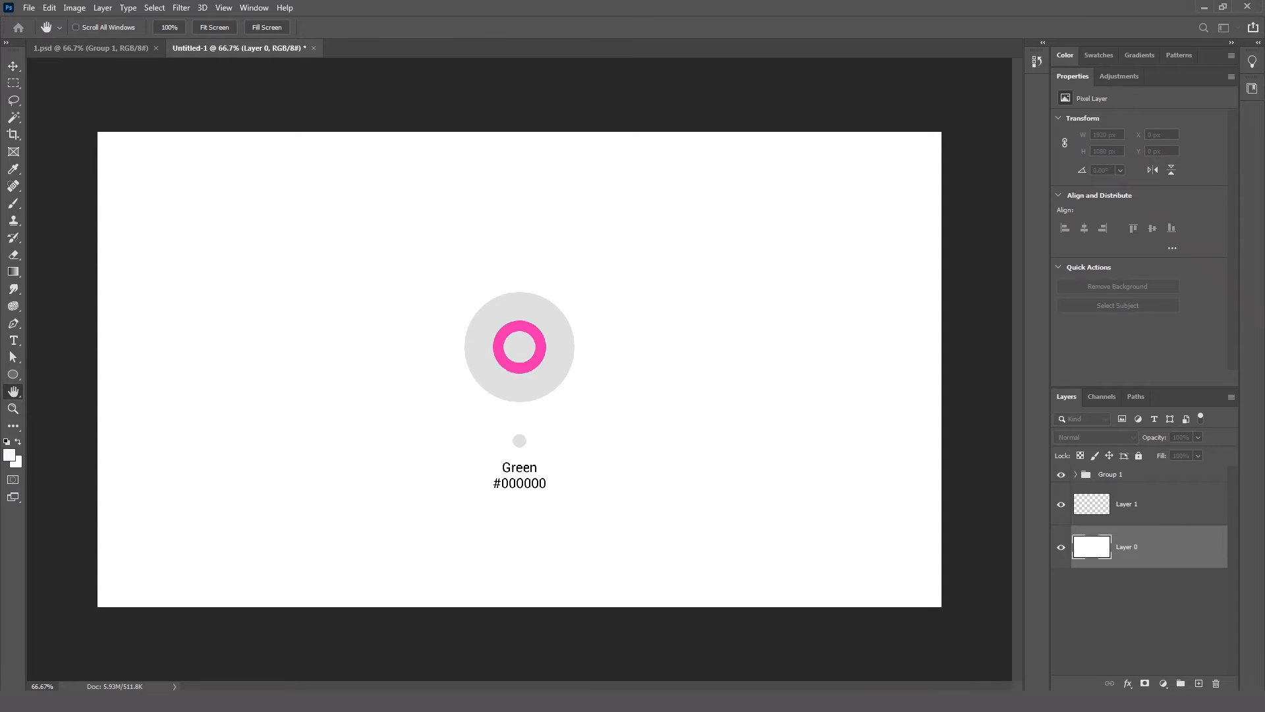
key("Return")
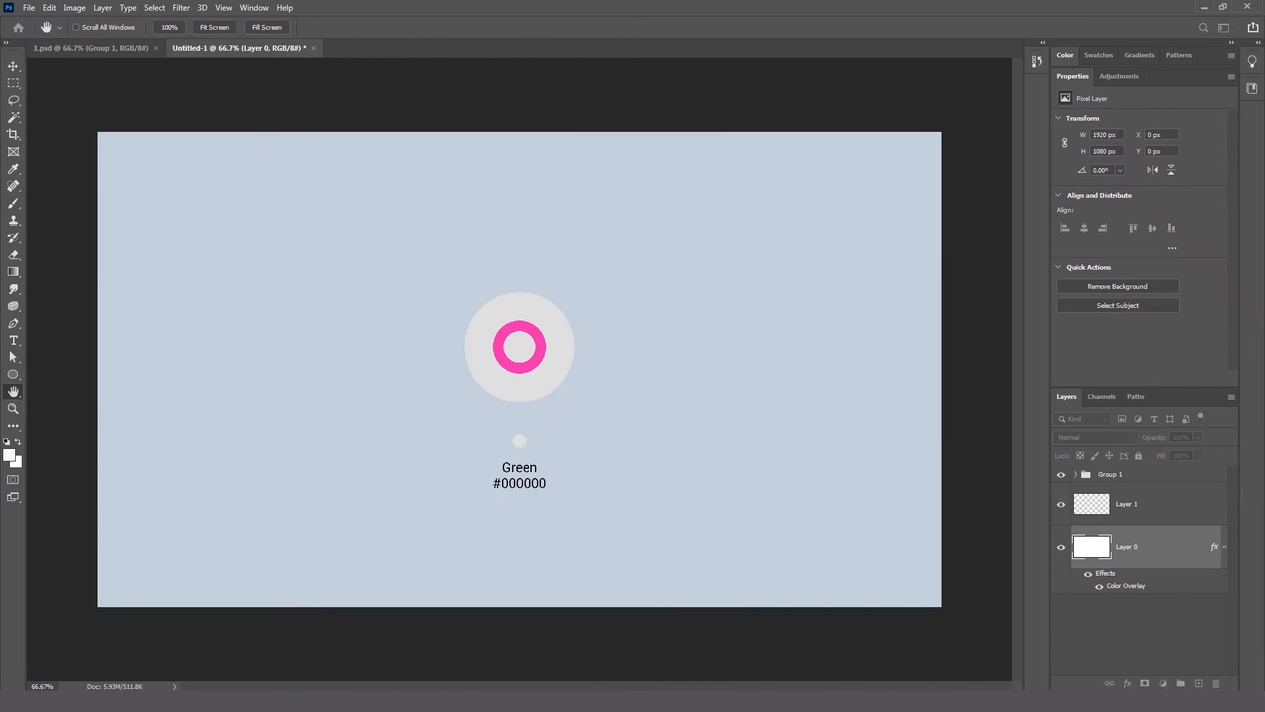
left_click(584, 376)
key("ctrl+v")
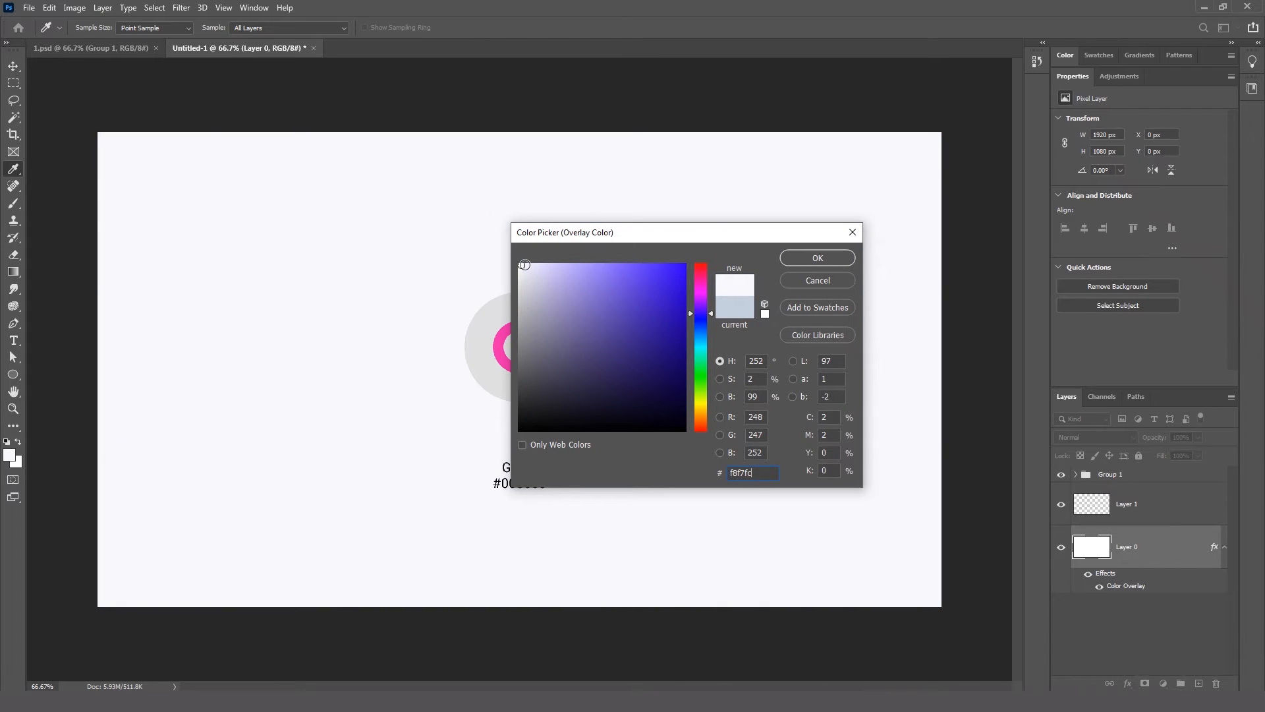
left_click(525, 264)
left_click(818, 258)
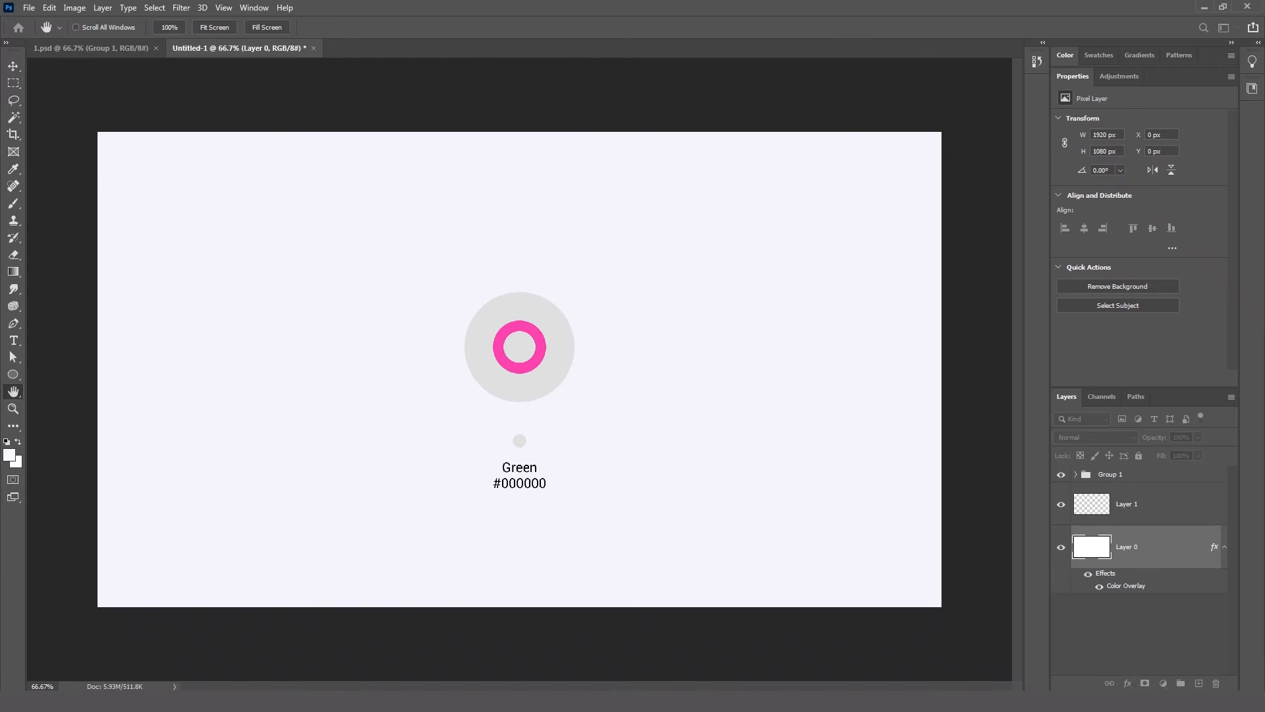
key("v")
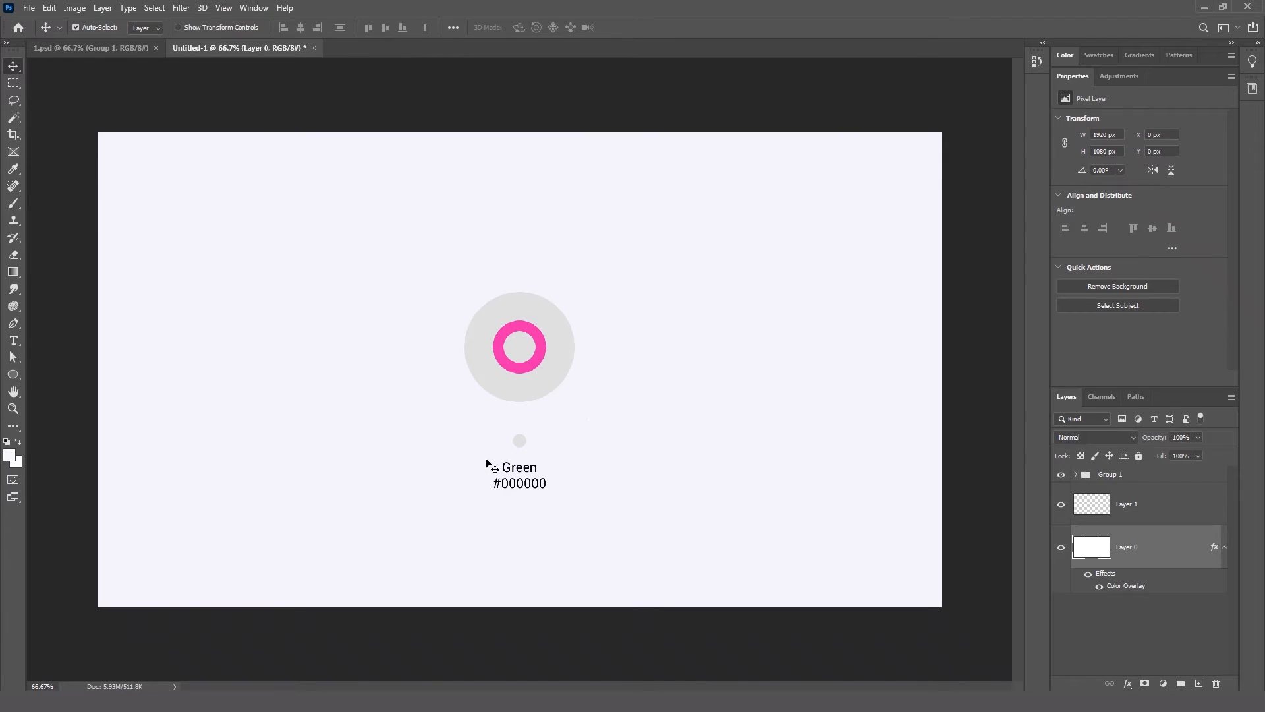
Rename Layer 0 as "BG" and lock the layer completely.
double_click(1129, 547)
key("Return")
left_click(1139, 455)
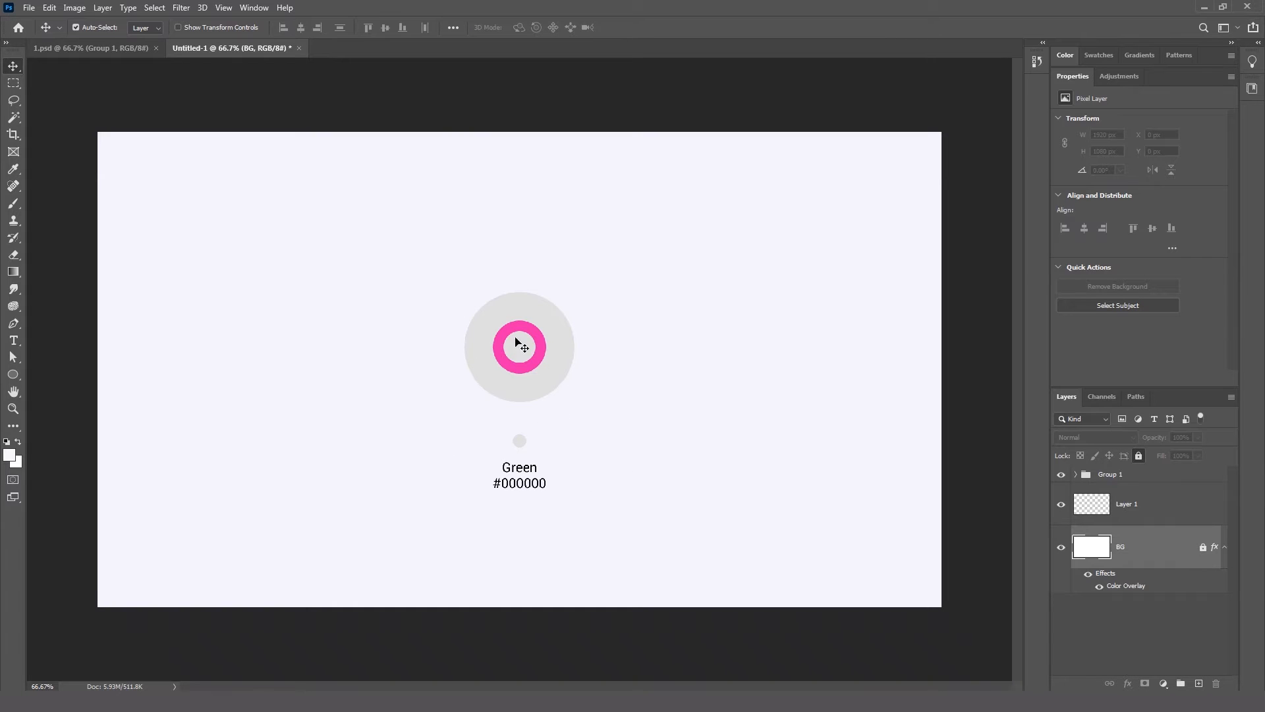
Select Group 1 and toggle its visibility off and on to check what it contains.
left_click(1101, 482)
left_click(1060, 474)
left_click(1060, 474)
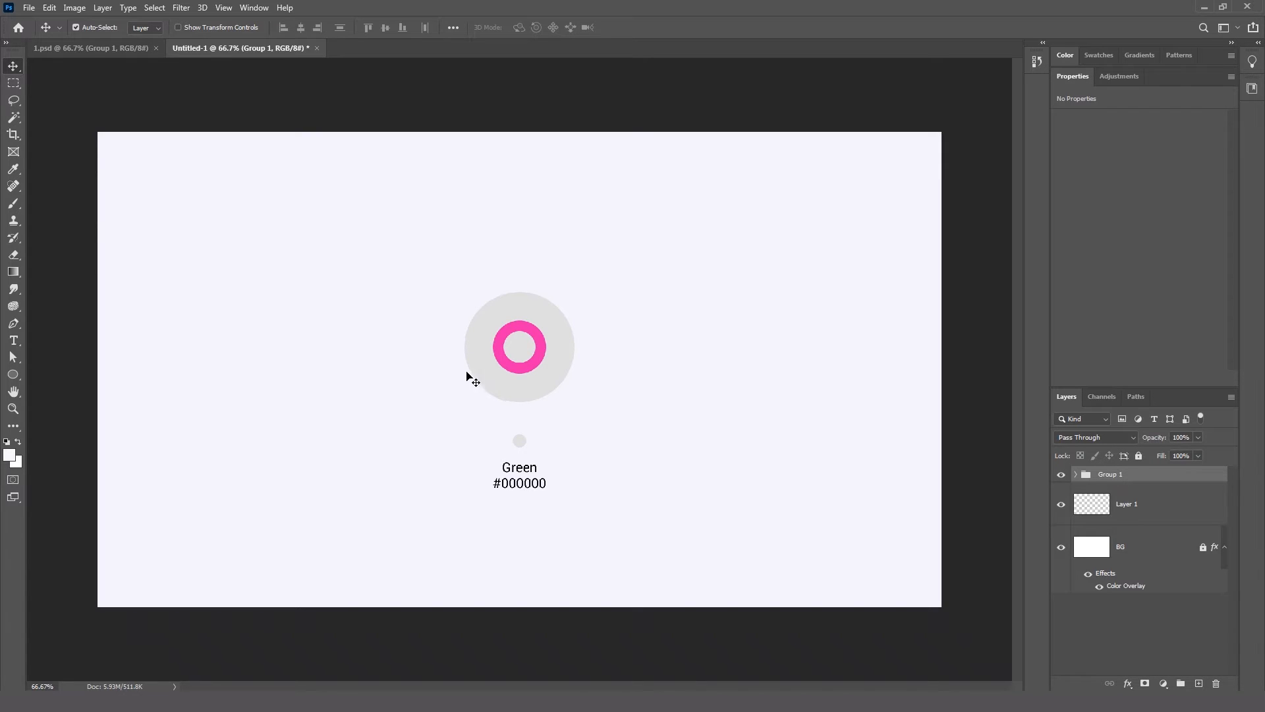
Change the fill color of the large grey circle in Group 1 to white, ffffff.
left_click(487, 378)
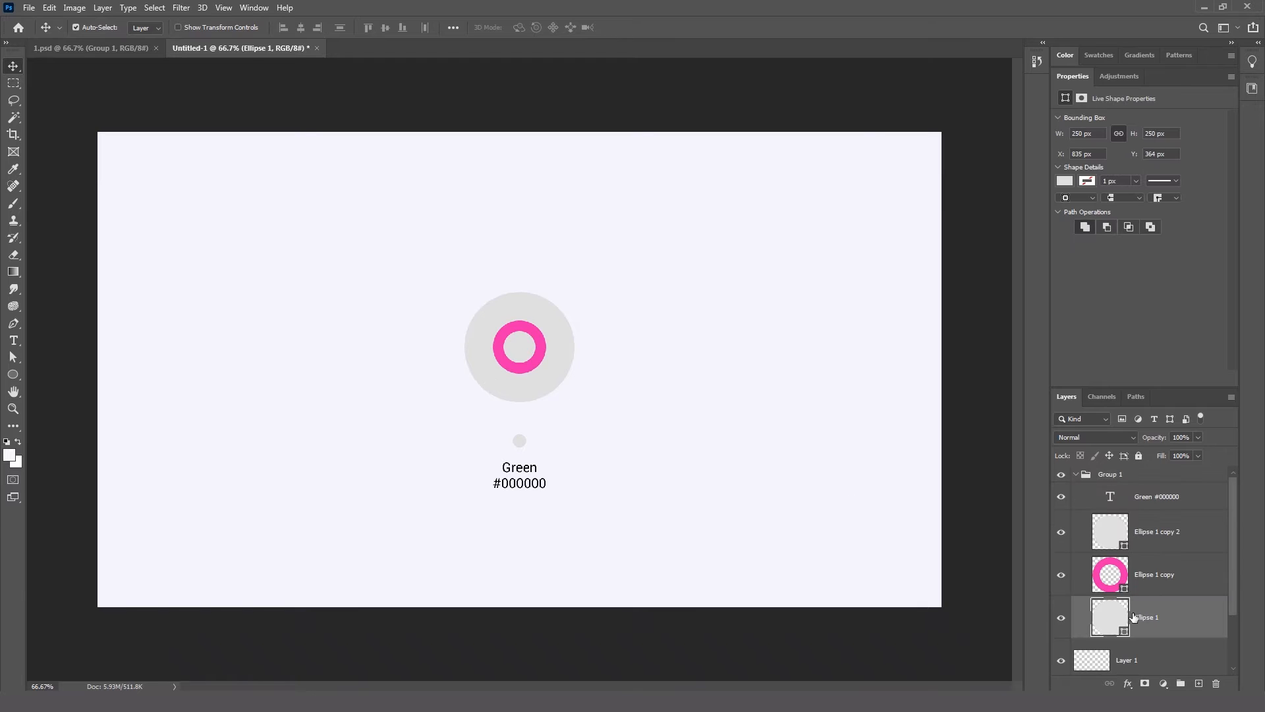
double_click(1111, 614)
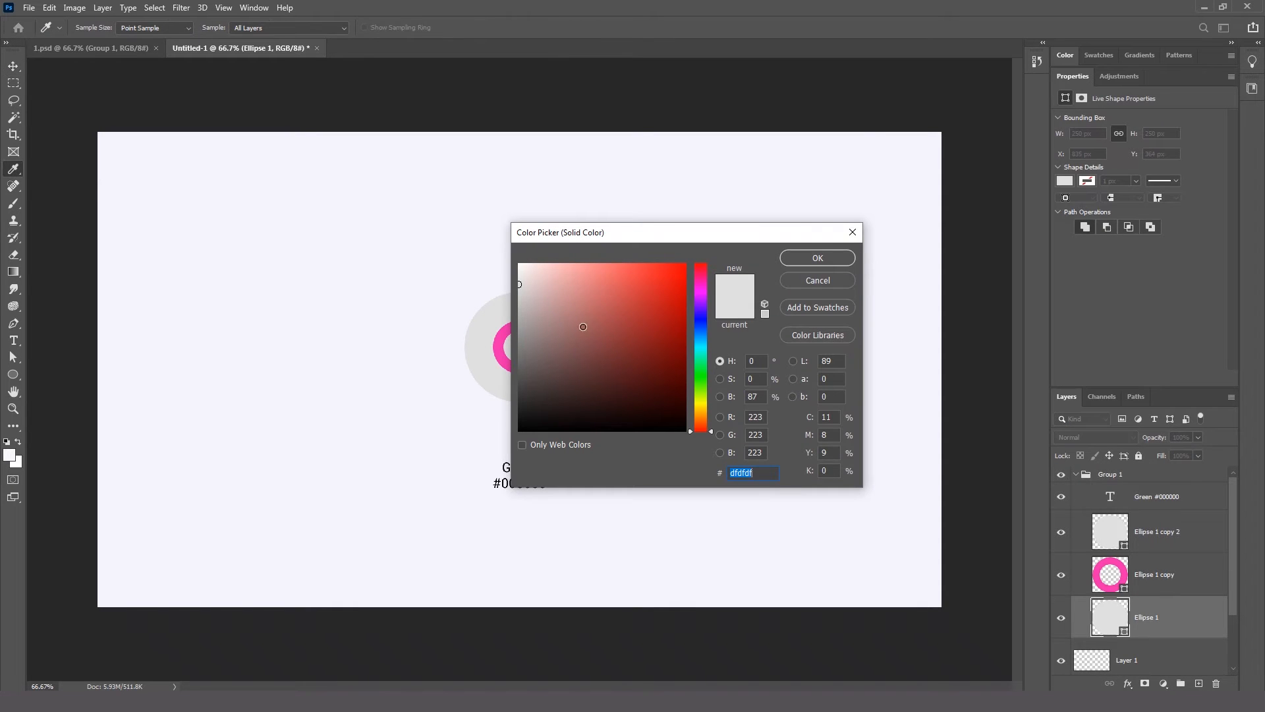
type("ffffff")
left_click(809, 260)
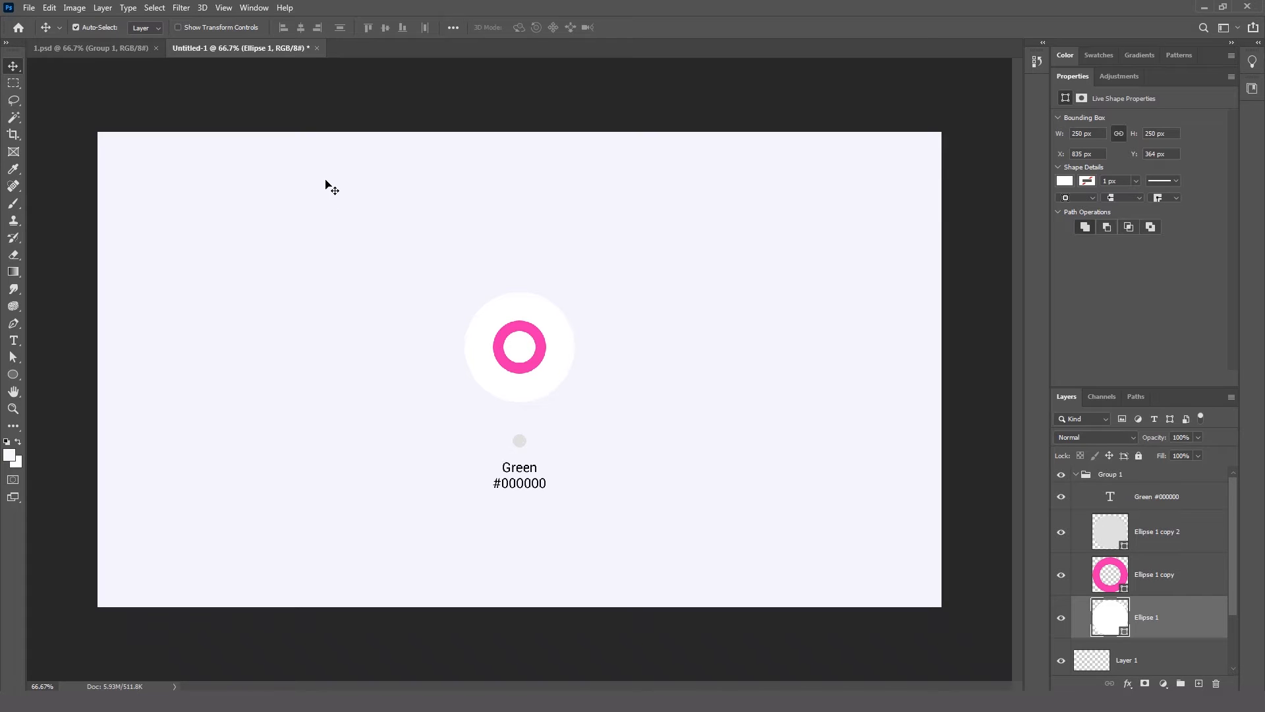
Draw a strokeless rectangle of about 32 × 28 px above the green ring in 1.psd.
left_click(109, 47)
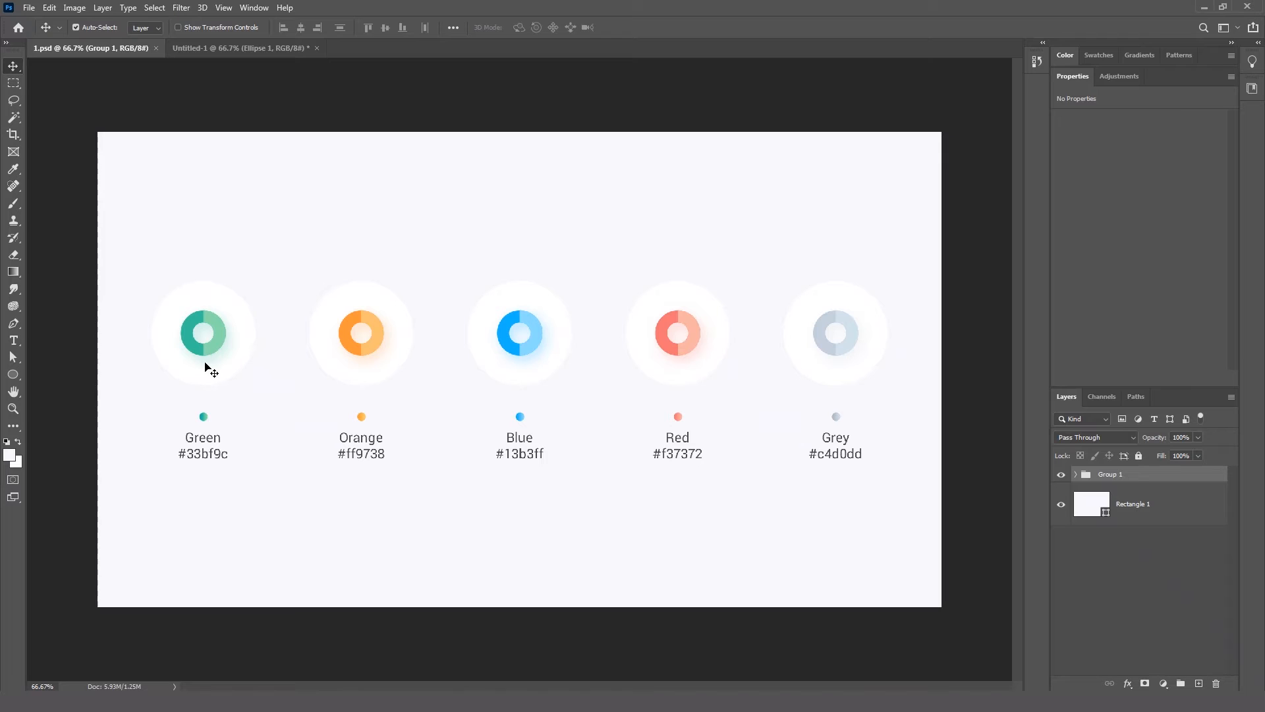
key("z")
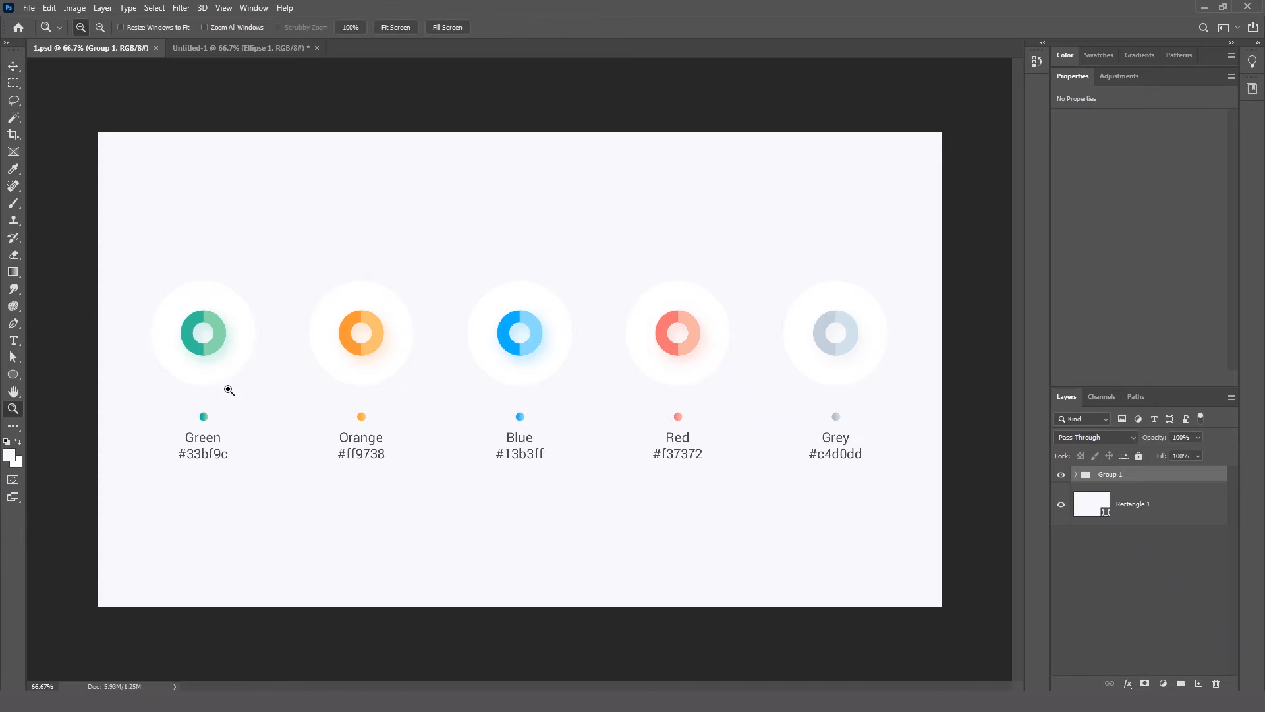
left_click(216, 377)
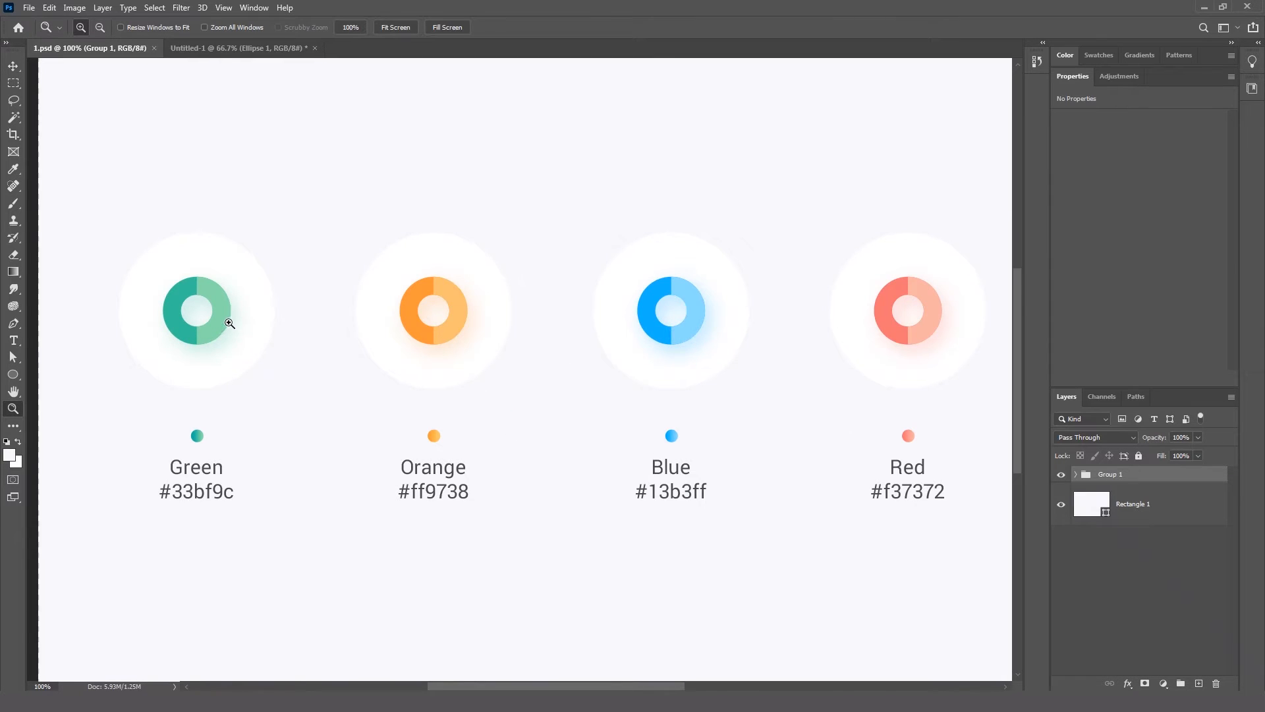
left_click(229, 324)
left_click_drag(516, 397, 556, 429)
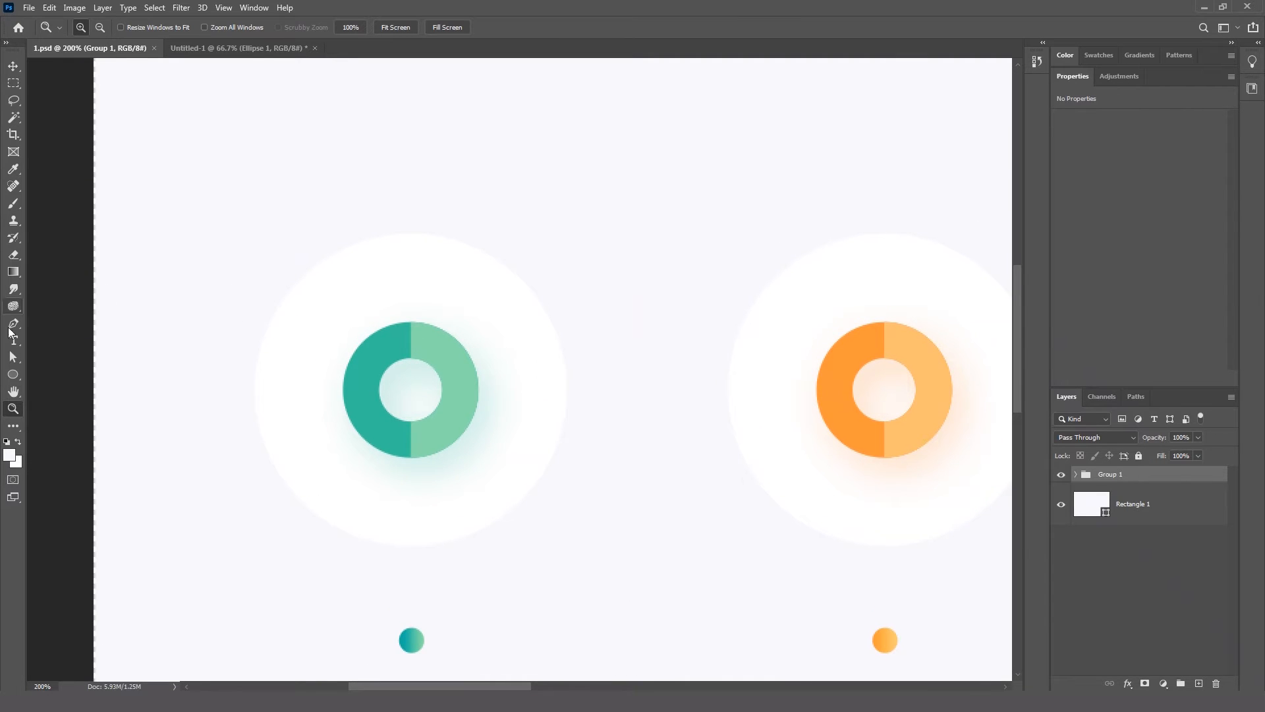
left_click(13, 374)
left_click(73, 375)
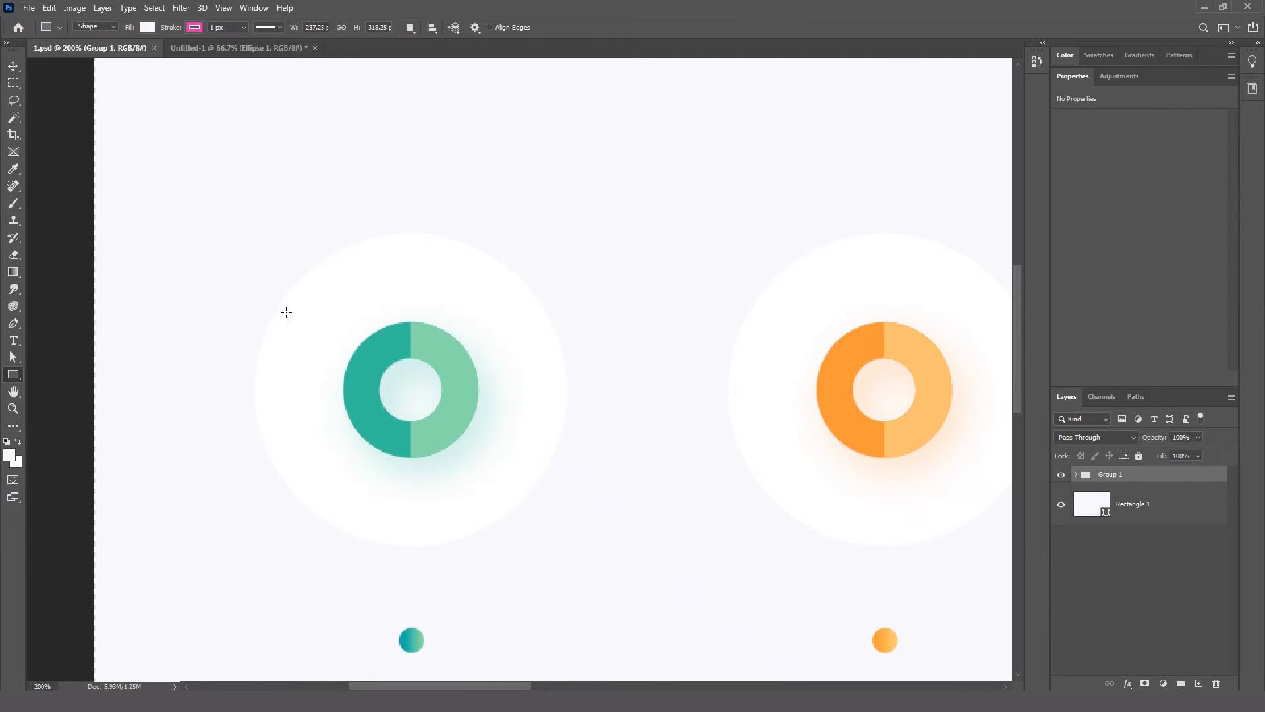
left_click_drag(330, 269, 371, 305)
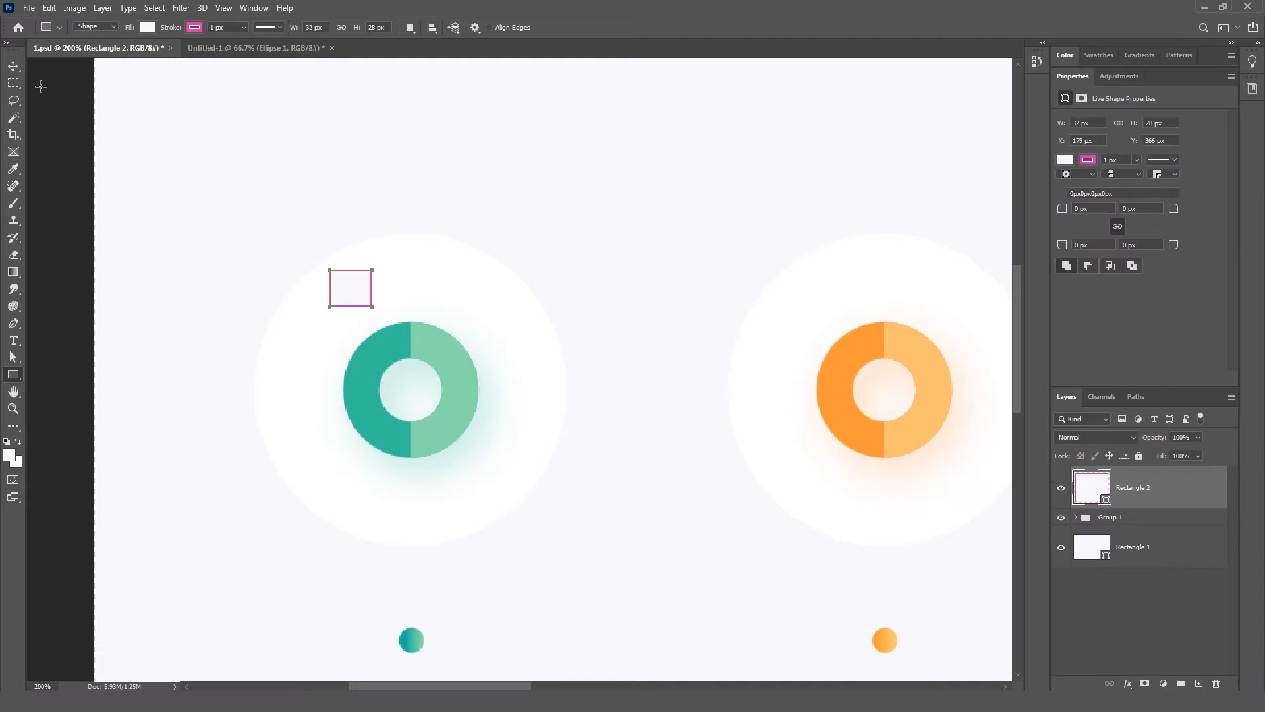
left_click(195, 28)
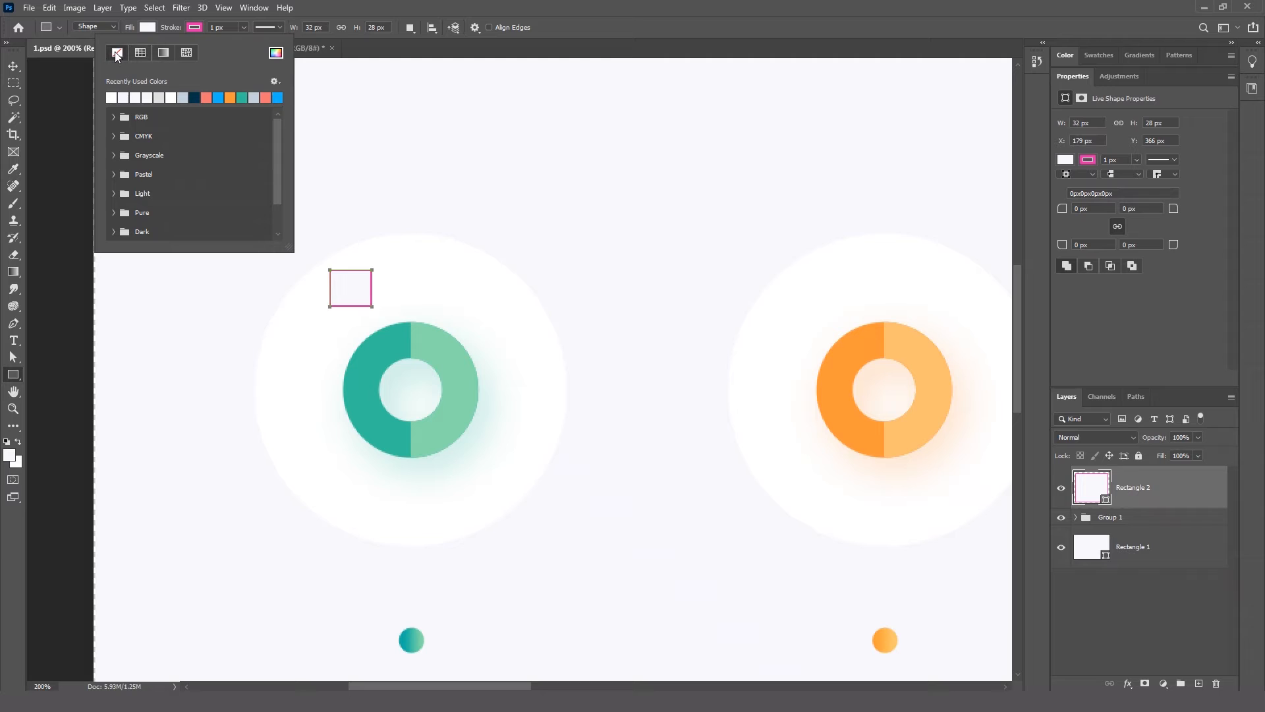
left_click(114, 51)
left_click(19, 66)
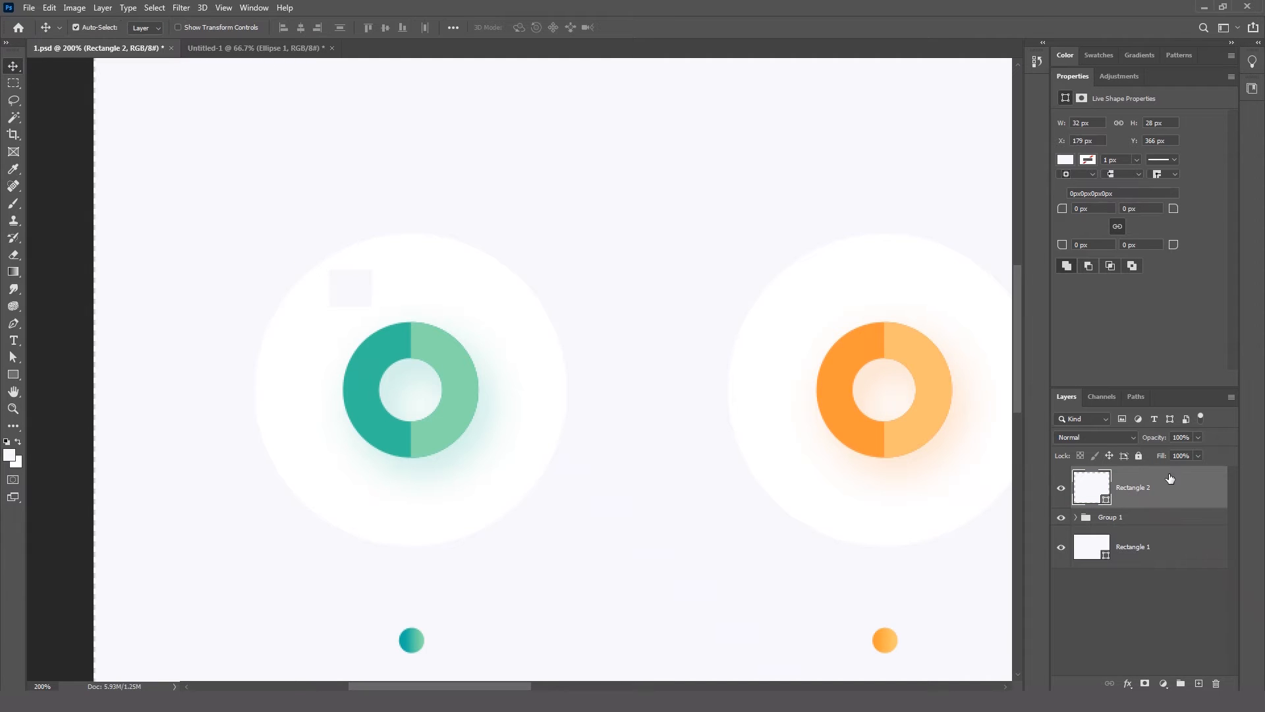
Fill the new rectangle with the dark green sampled from the darker half of the green ring, 33bf9c.
double_click(1096, 496)
left_click(383, 338)
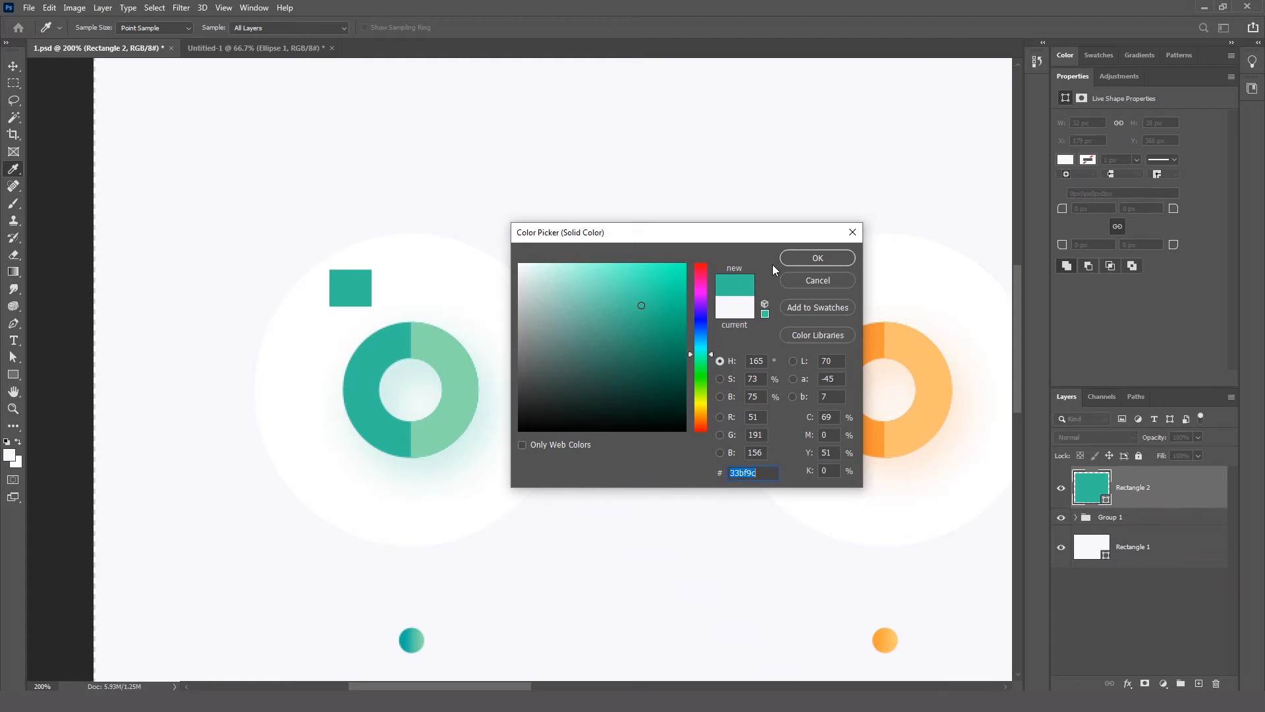
left_click(797, 257)
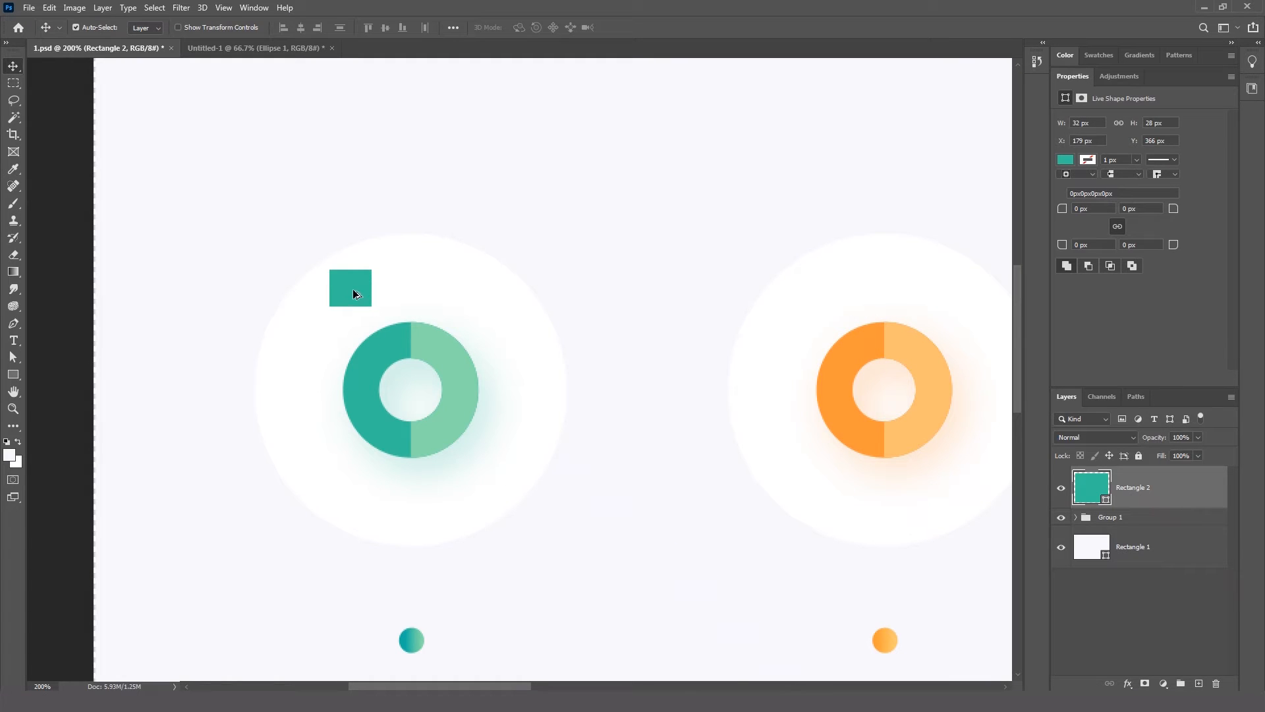
Duplicate the dark green rectangle directly beside it and fill the copy with the ring's lighter green, 84daab.
left_click_drag(354, 294, 395, 292)
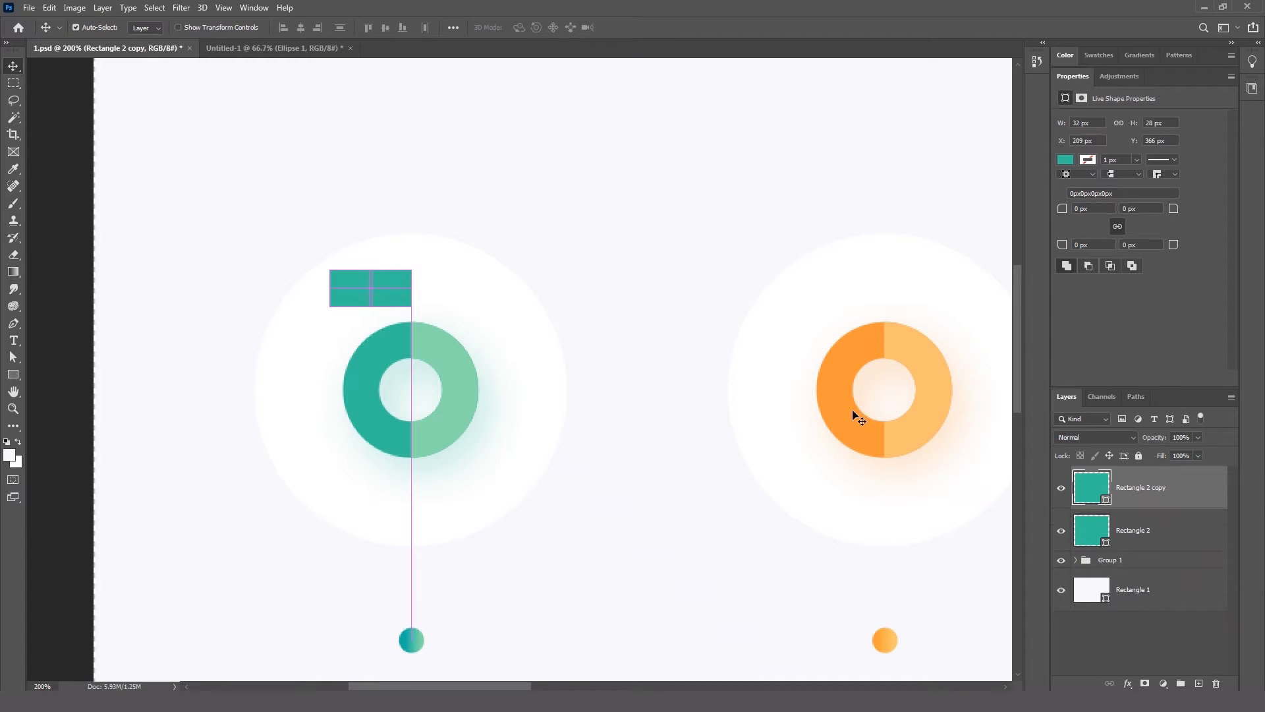
double_click(1088, 484)
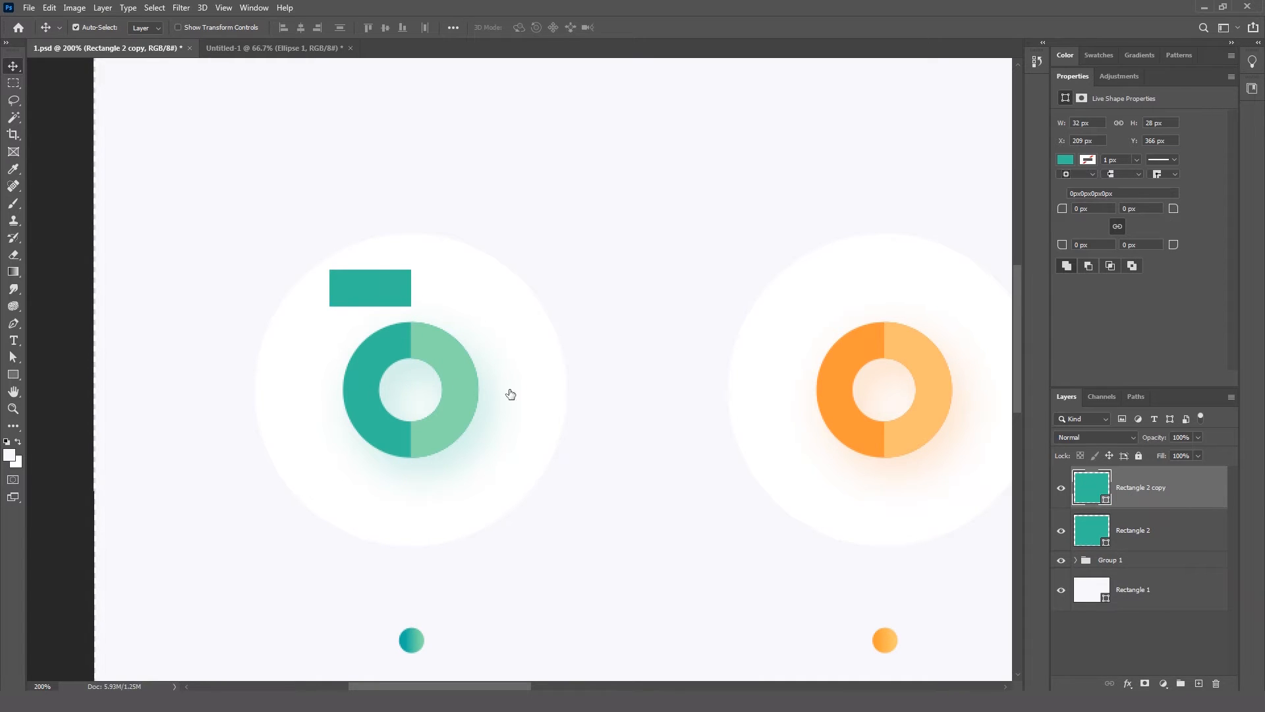
left_click(476, 383)
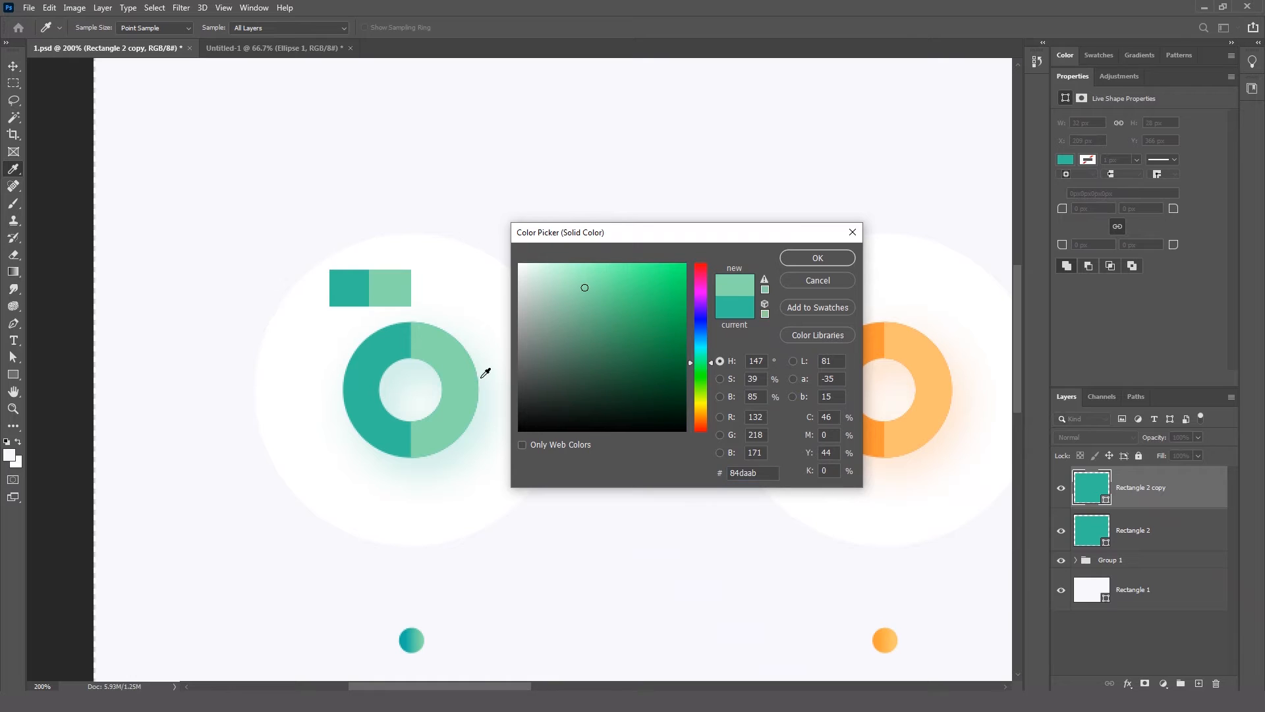
left_click(818, 257)
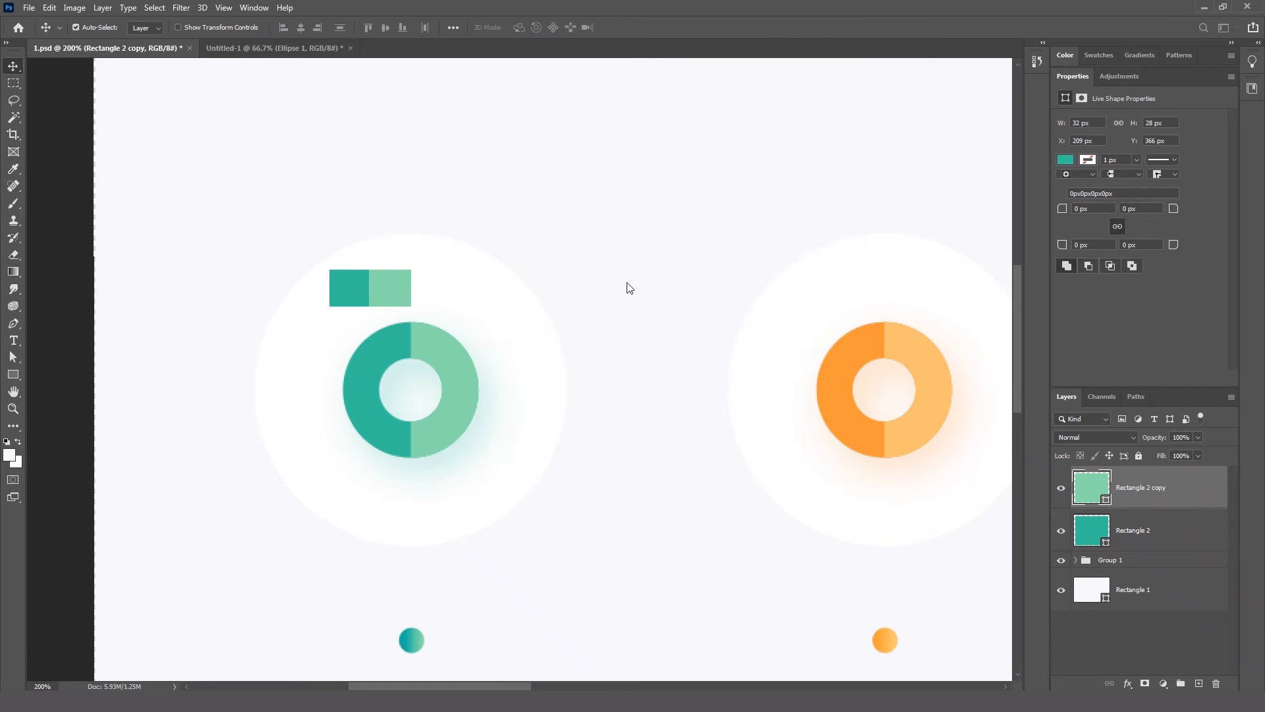
Select both green rectangles and move them 40 px to the right above the green ring.
left_click(1166, 533, "shift")
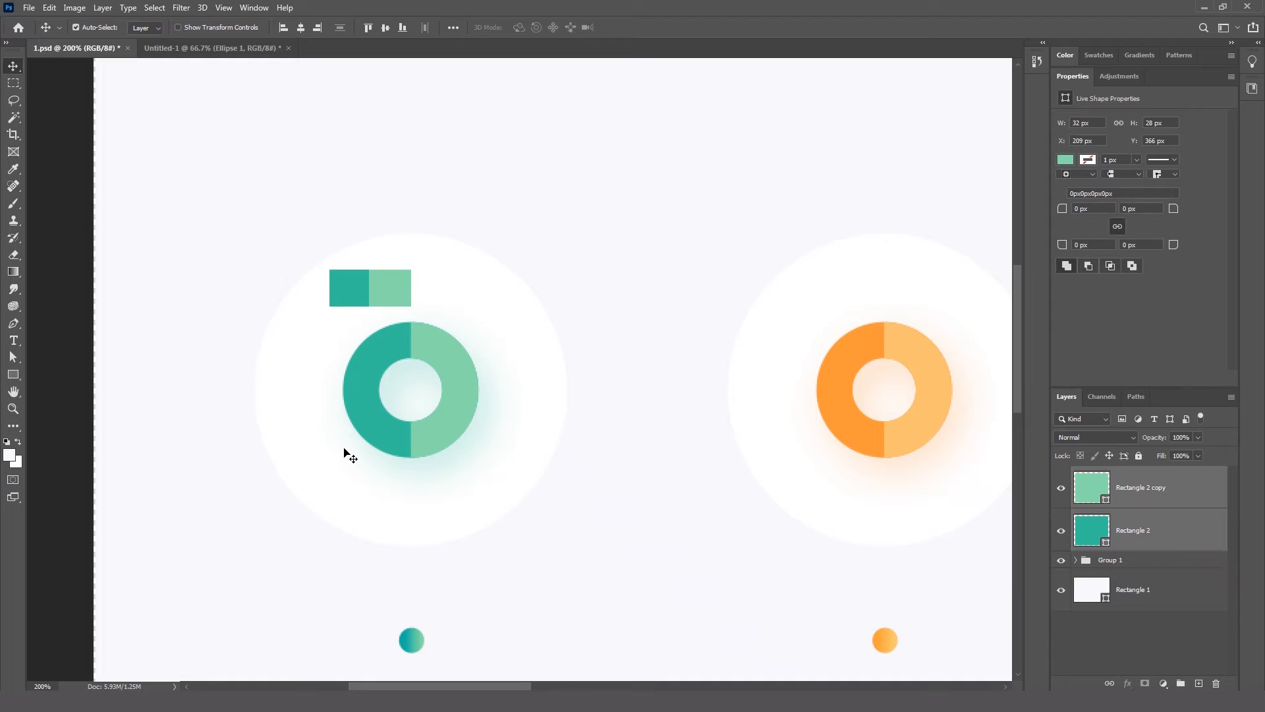
key("shift+Right")
key("shift+Right")
key("shift+Right")
key("shift+Right")
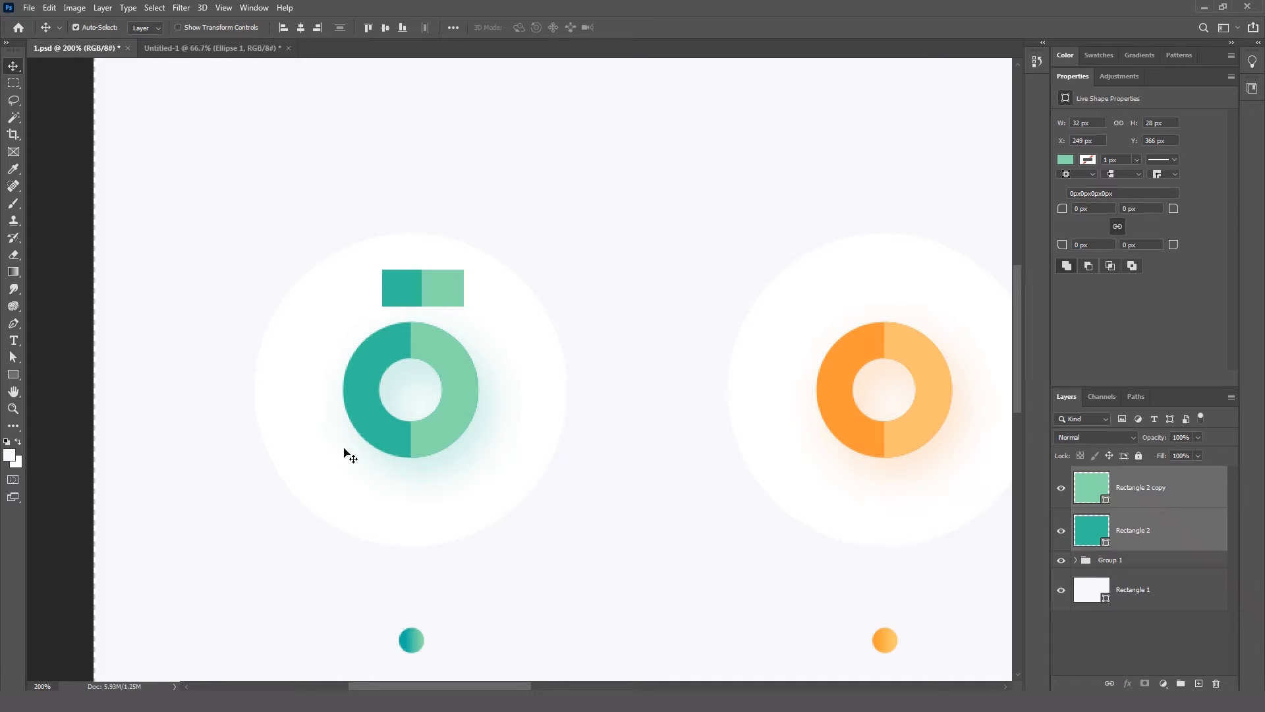
Duplicate the pair of green rectangles and move the copies horizontally to sit above the orange ring.
key("ctrl+j")
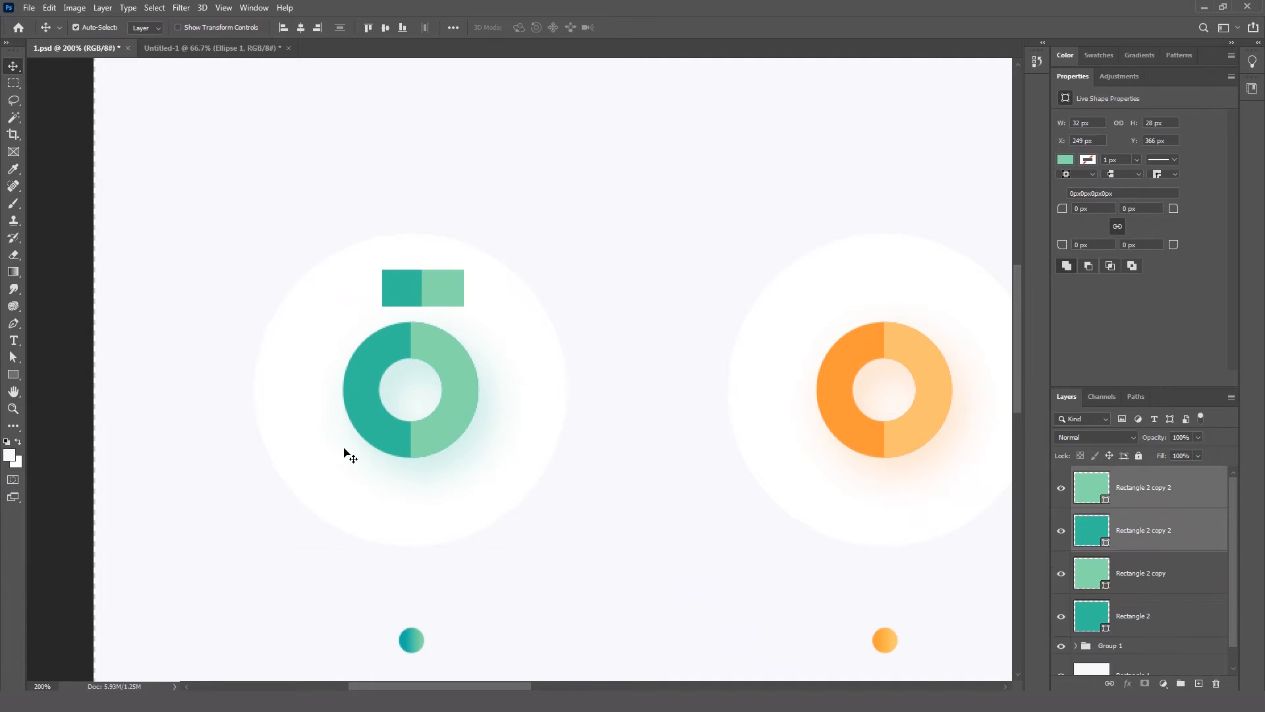
key("shift+Right")
key("shift+Right")
key("shift+Right")
key("shift+Right")
key("shift+Right")
key("shift+Right")
key("shift+Right")
key("shift+Right")
key("shift+Right")
key("shift+Right")
key("shift+Right")
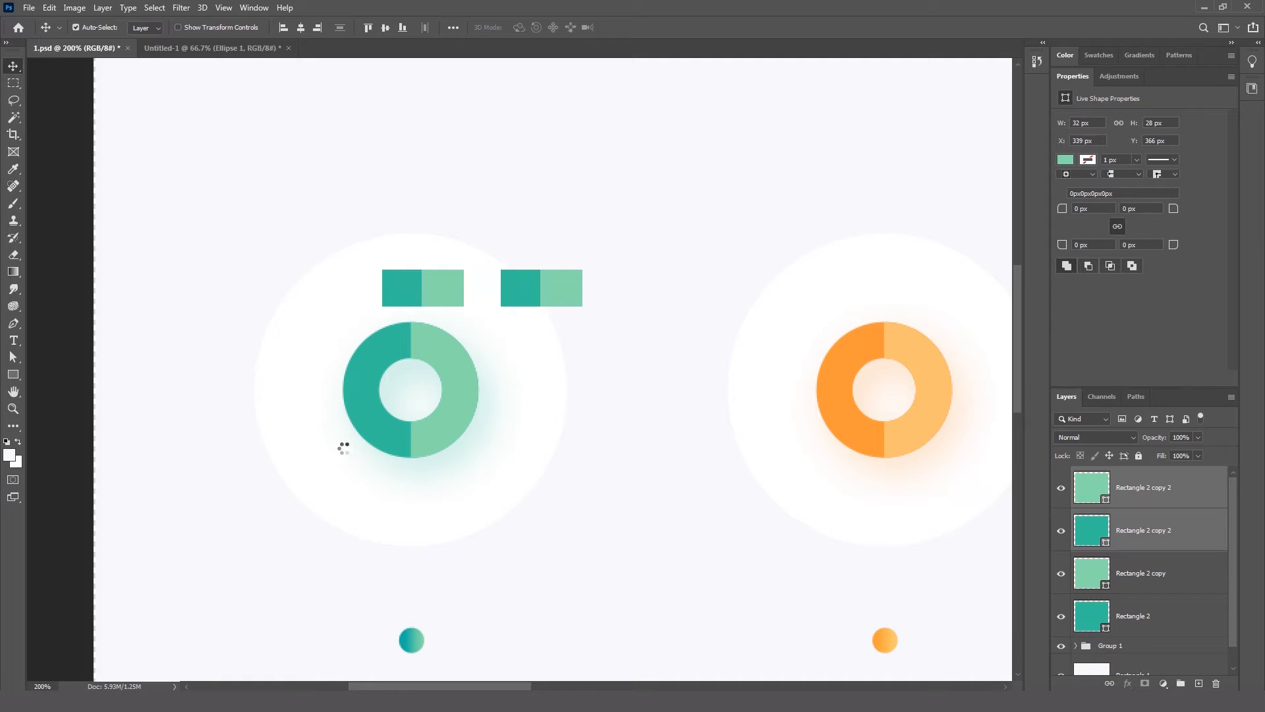
key("shift+Right")
key("shift+Right")
key("shift+Right")
key("shift+Right")
key("shift+Right")
key("shift+Right")
key("shift+Right")
key("shift+Right")
key("shift+Right")
key("shift+Right")
key("shift+Right")
key("shift+Right")
key("shift+Right")
key("shift+Right")
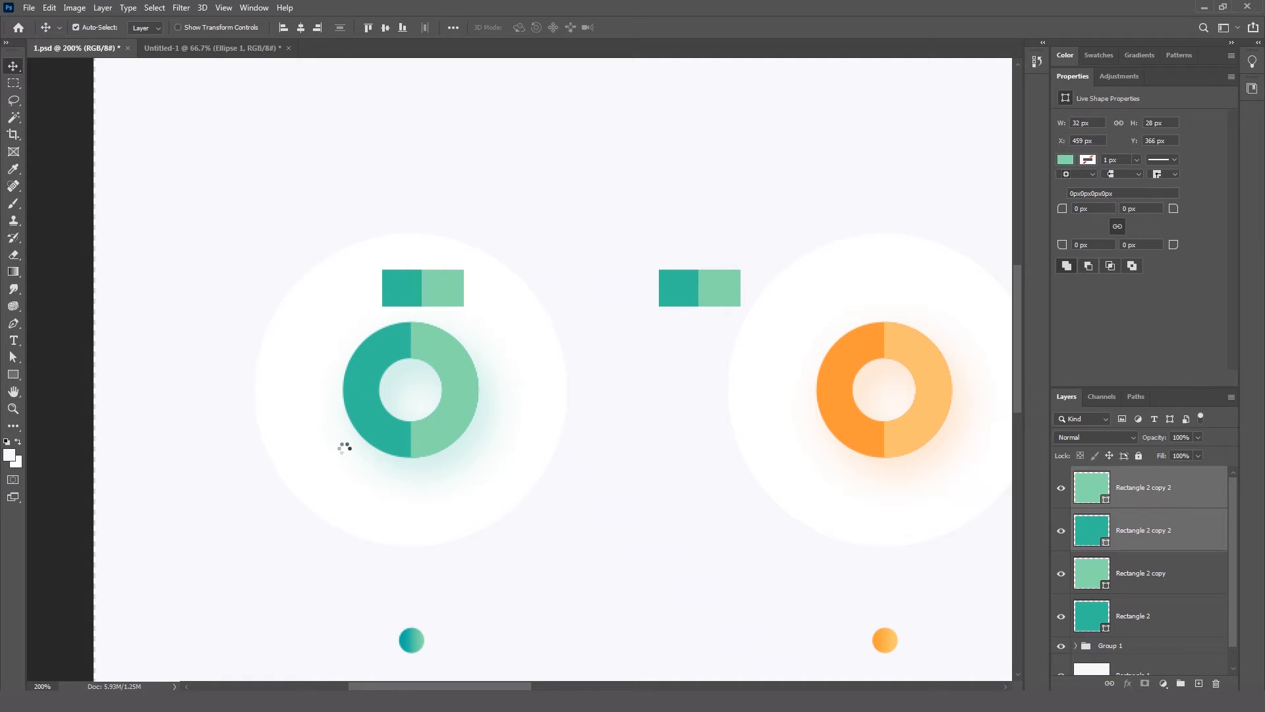
key("shift+Right")
key("shift+Right")
key("shift+Right")
key("shift+Right")
key("shift+Right")
key("shift+Right")
key("shift+Right")
key("shift+Right")
key("shift+Right")
key("shift+Right")
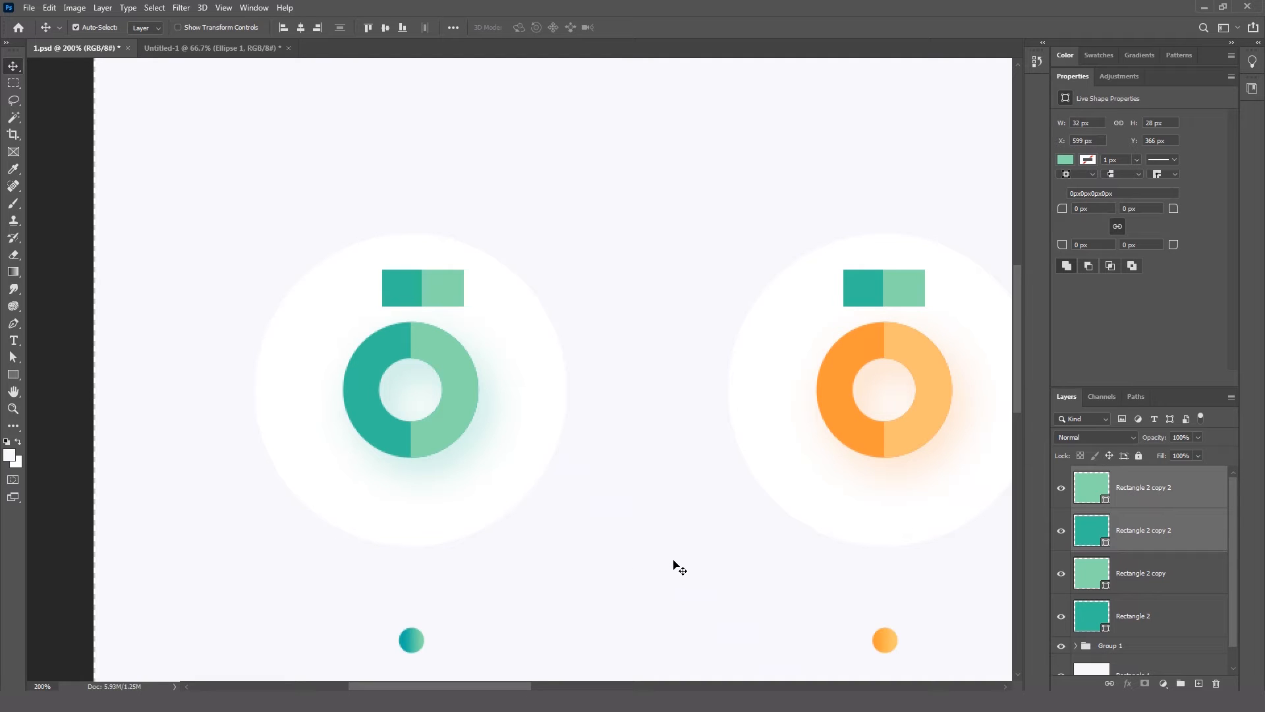
Recolor the dark green rectangle above the orange ring with the ring's darker orange, ff9738.
left_click(676, 566)
left_click(874, 288)
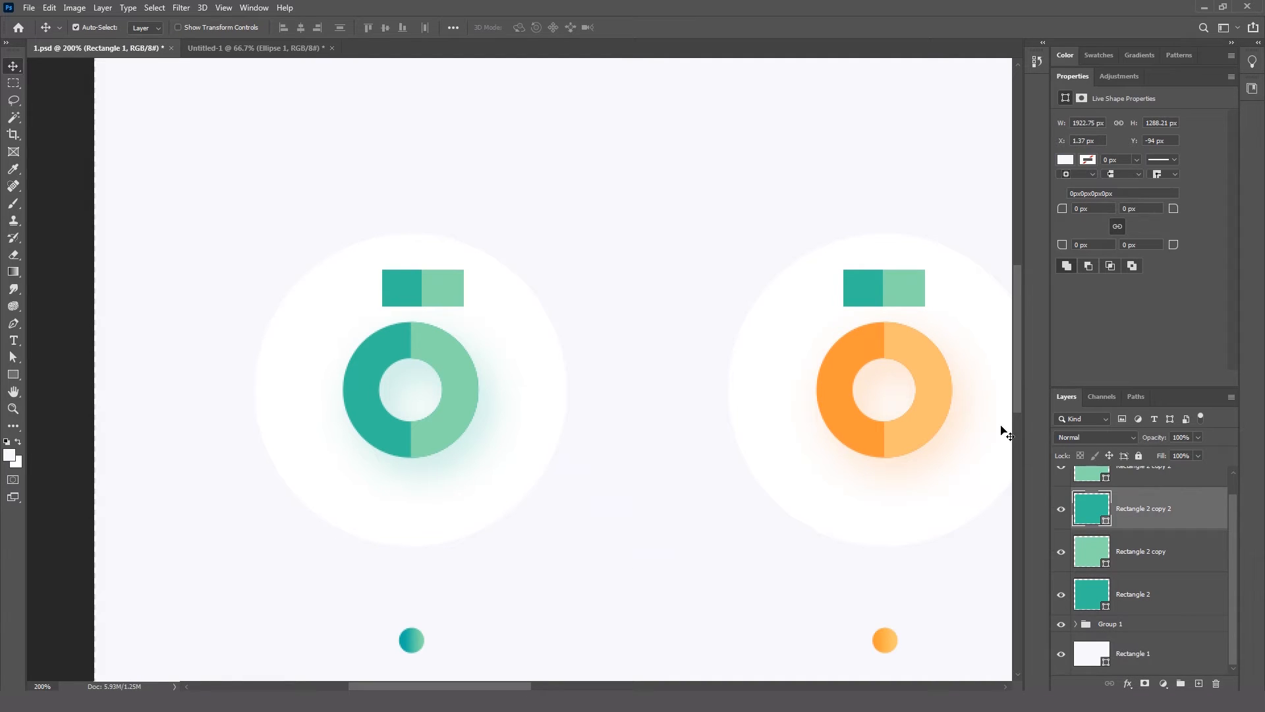
double_click(1079, 497)
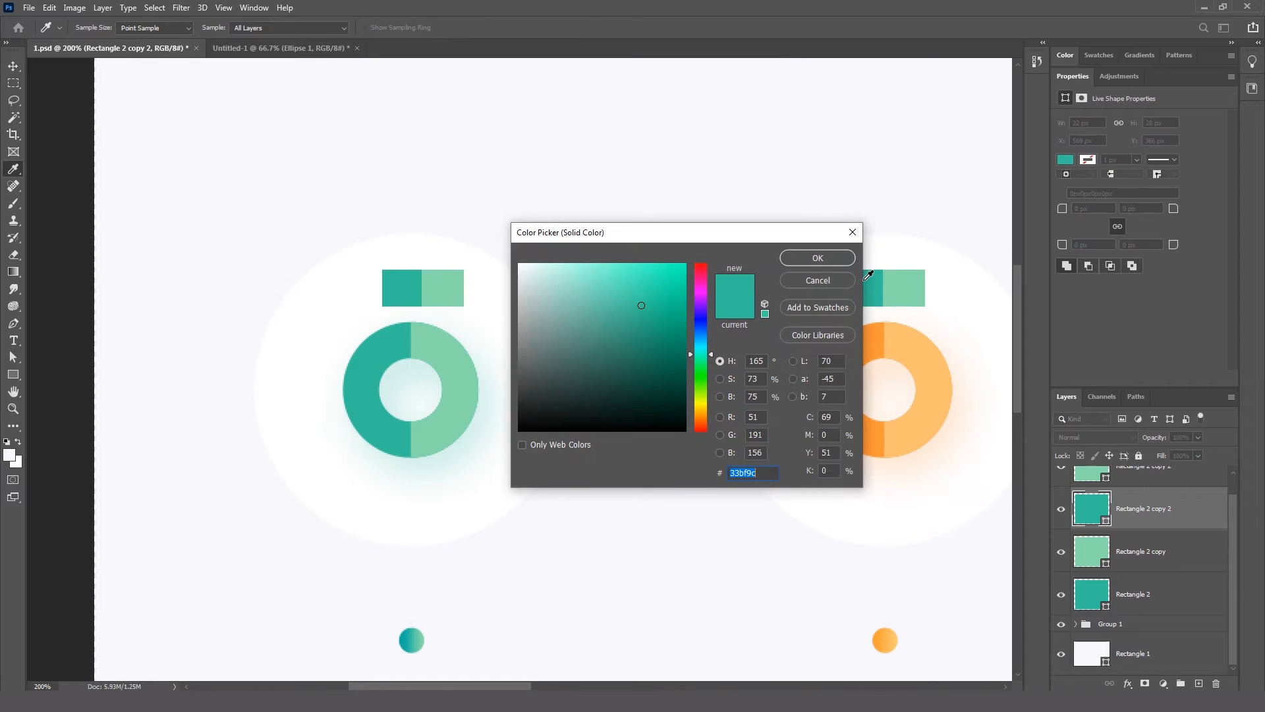
left_click_drag(730, 235, 592, 252)
left_click(846, 357)
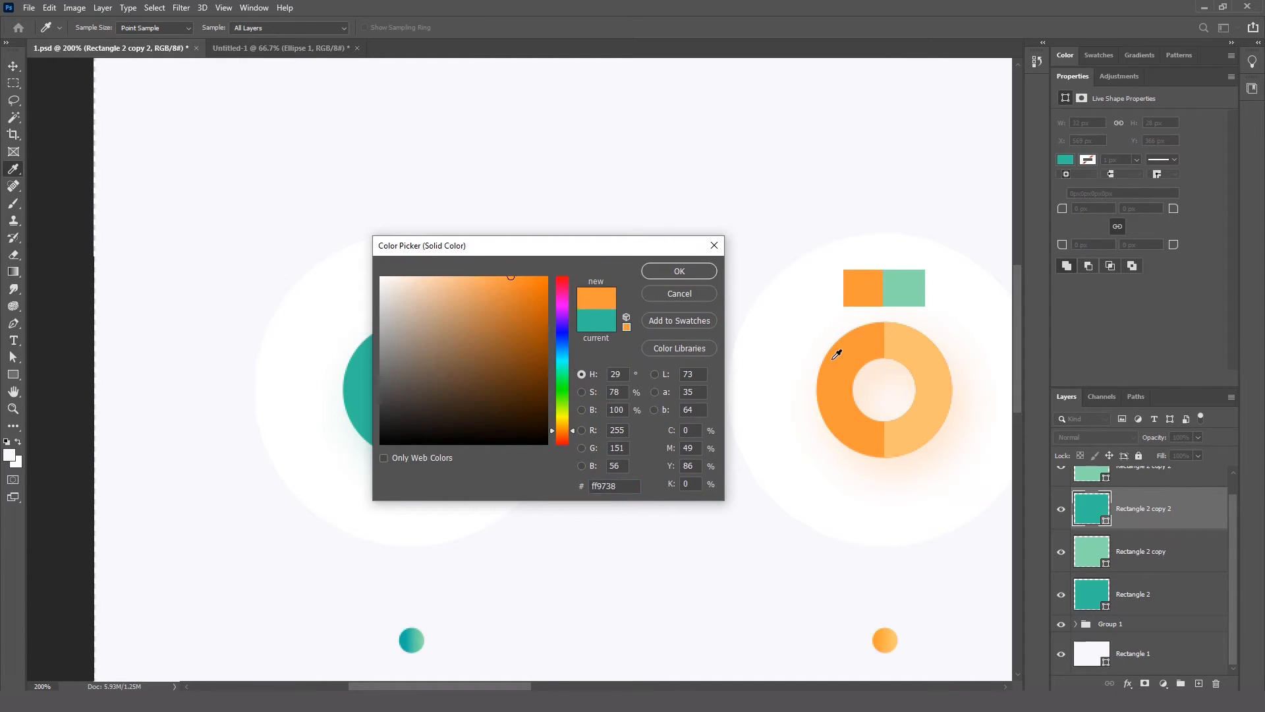
left_click(697, 265)
Recolor the light green rectangle above the orange ring with the ring's lighter orange, f9c06f.
key("v")
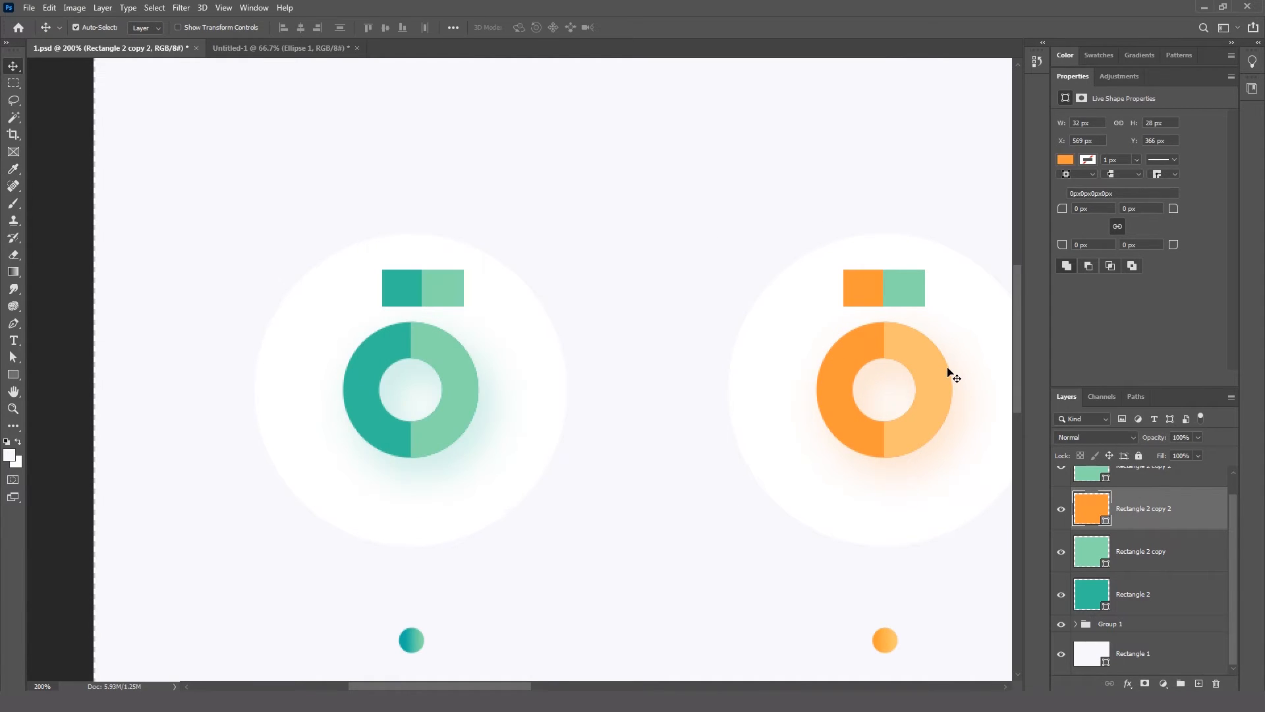
left_click(945, 373)
left_click(911, 276)
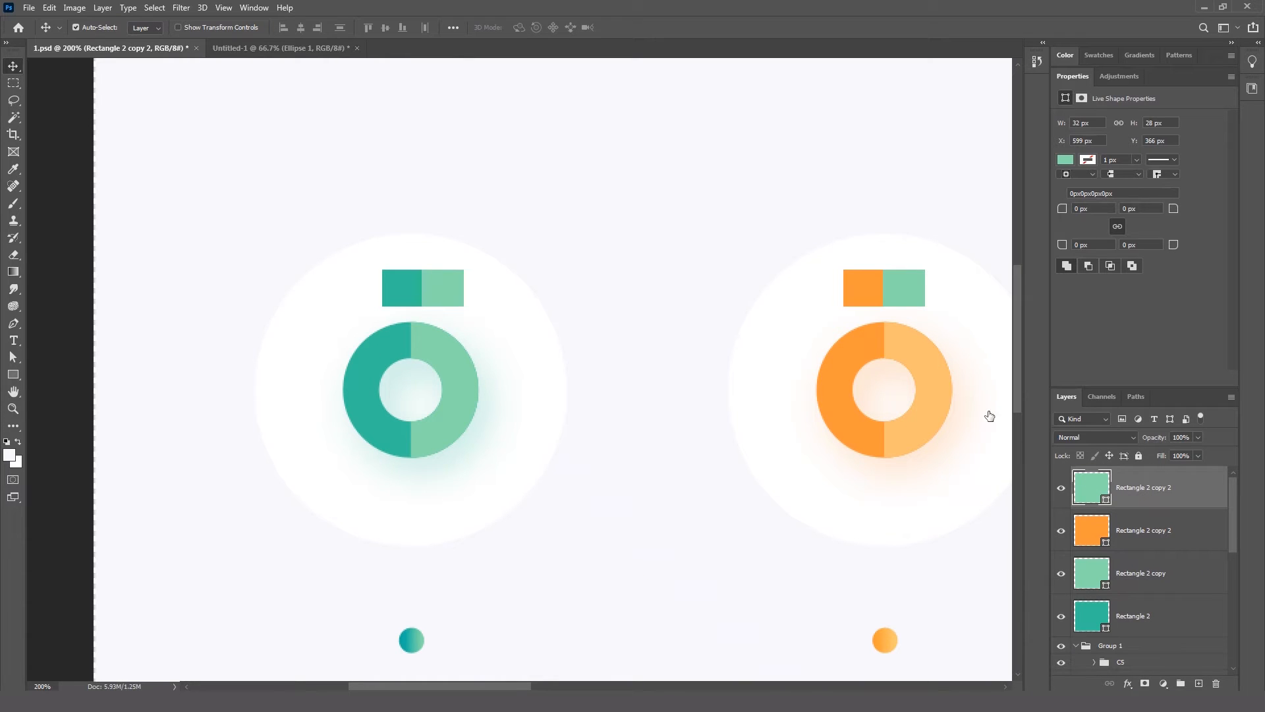
left_click(936, 380)
left_click(697, 275)
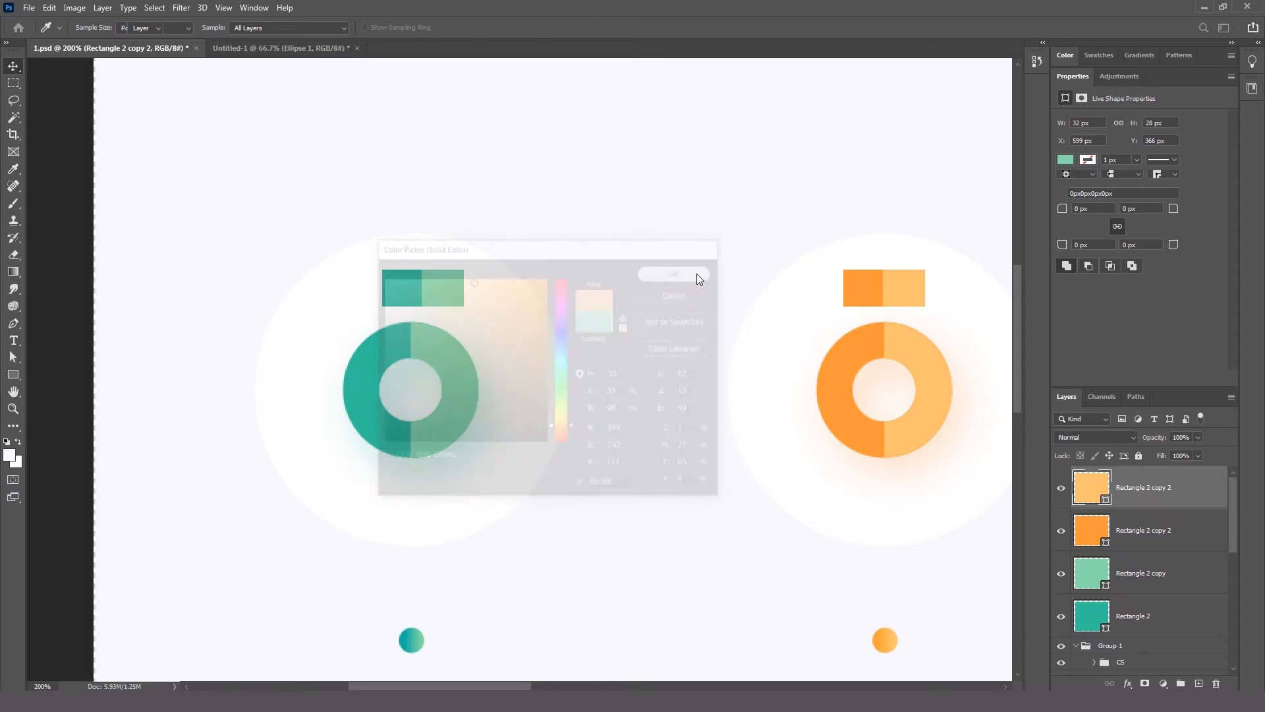
Duplicate the two orange rectangles together and place the copies above the blue ring at the same height.
left_click_drag(735, 319, 363, 335)
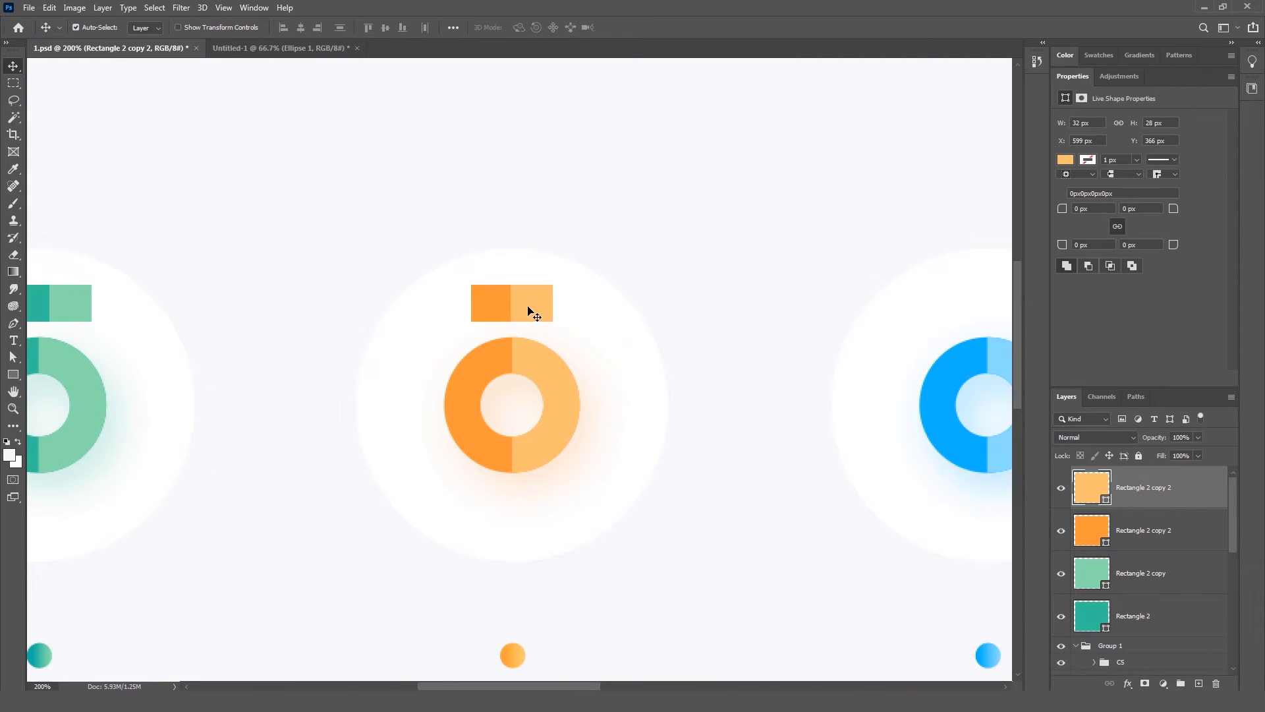
left_click(491, 307, "shift")
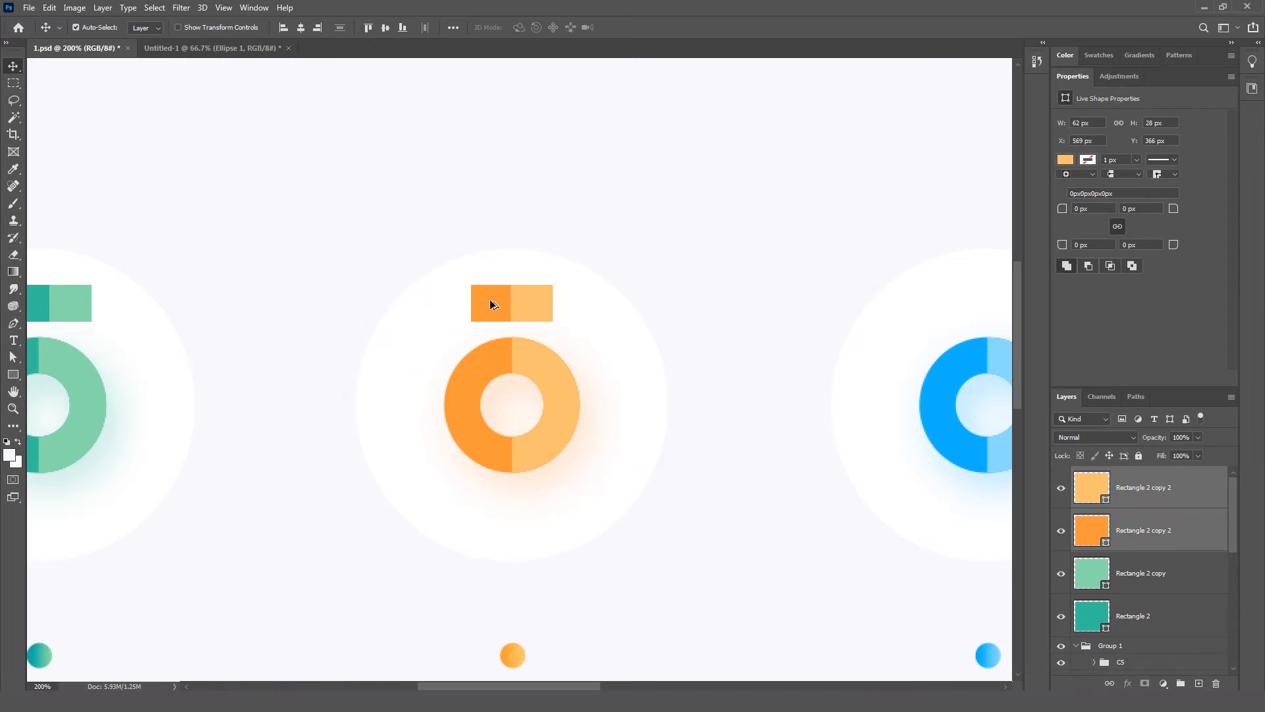
left_click_drag(489, 299, 957, 295)
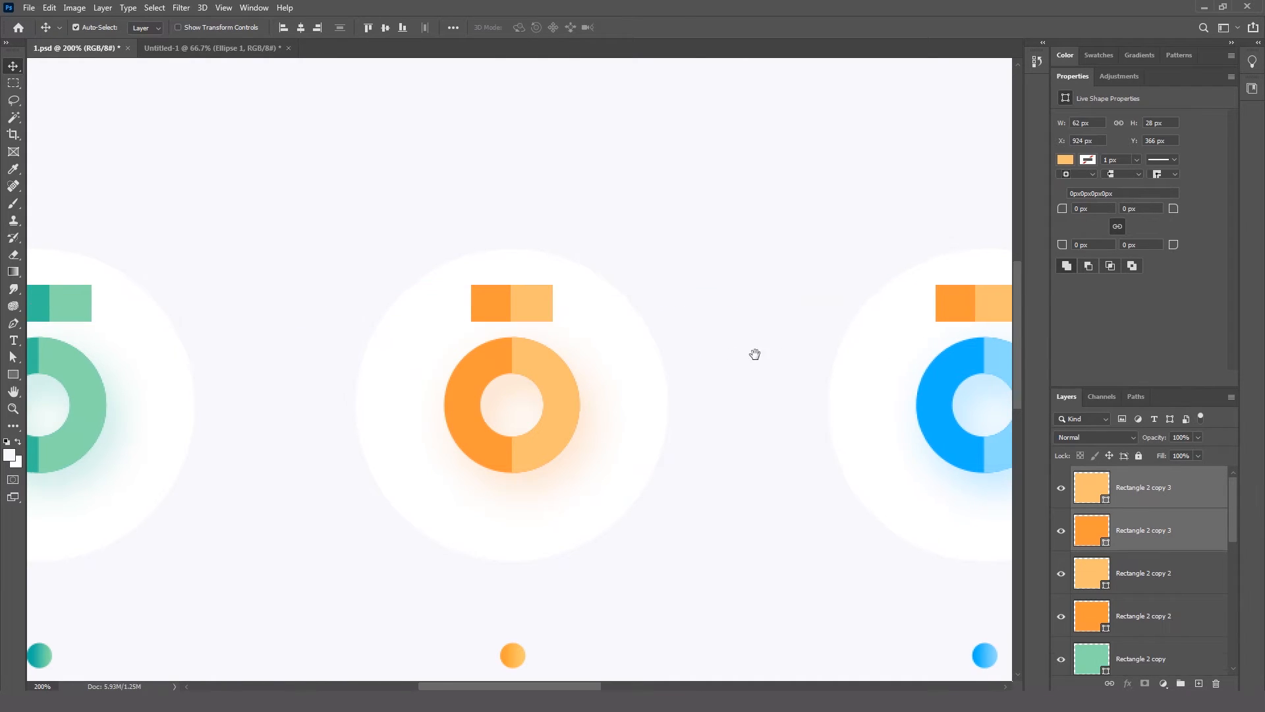
Recolor the dark orange rectangle above the blue ring with the ring's darker blue, 13b3ff.
left_click_drag(754, 353, 467, 366)
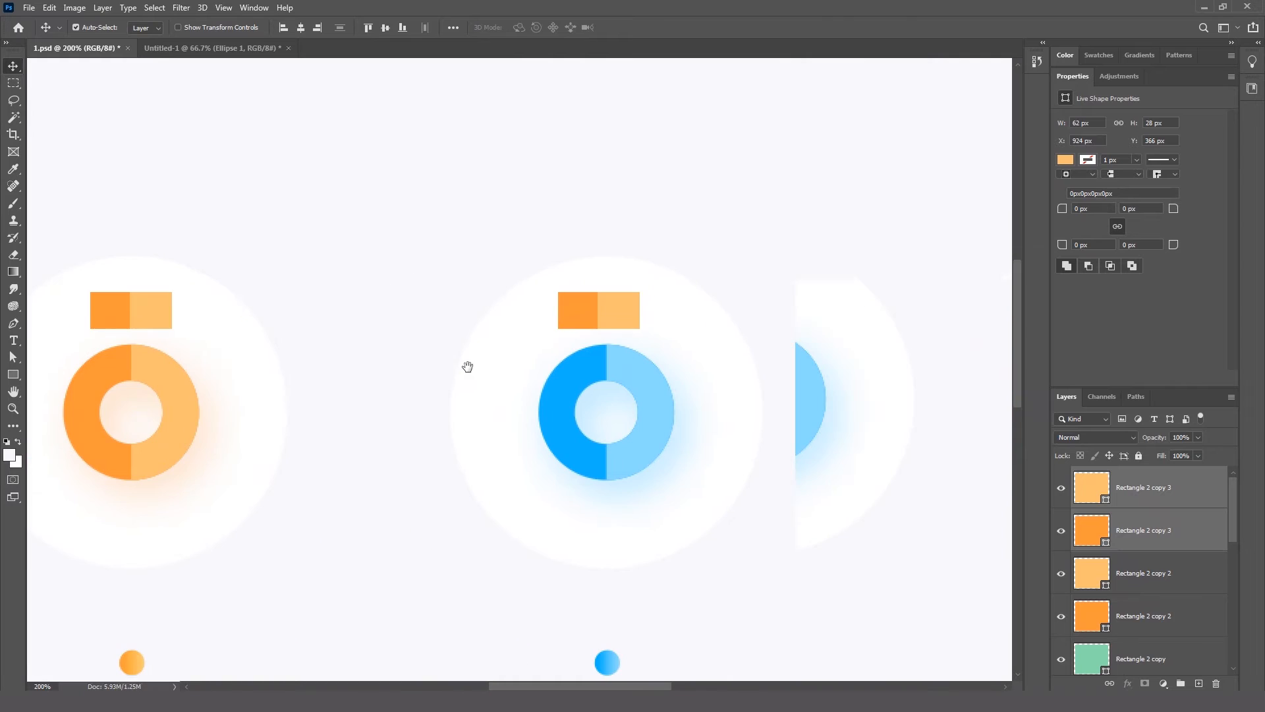
left_click(894, 482)
left_click(578, 312)
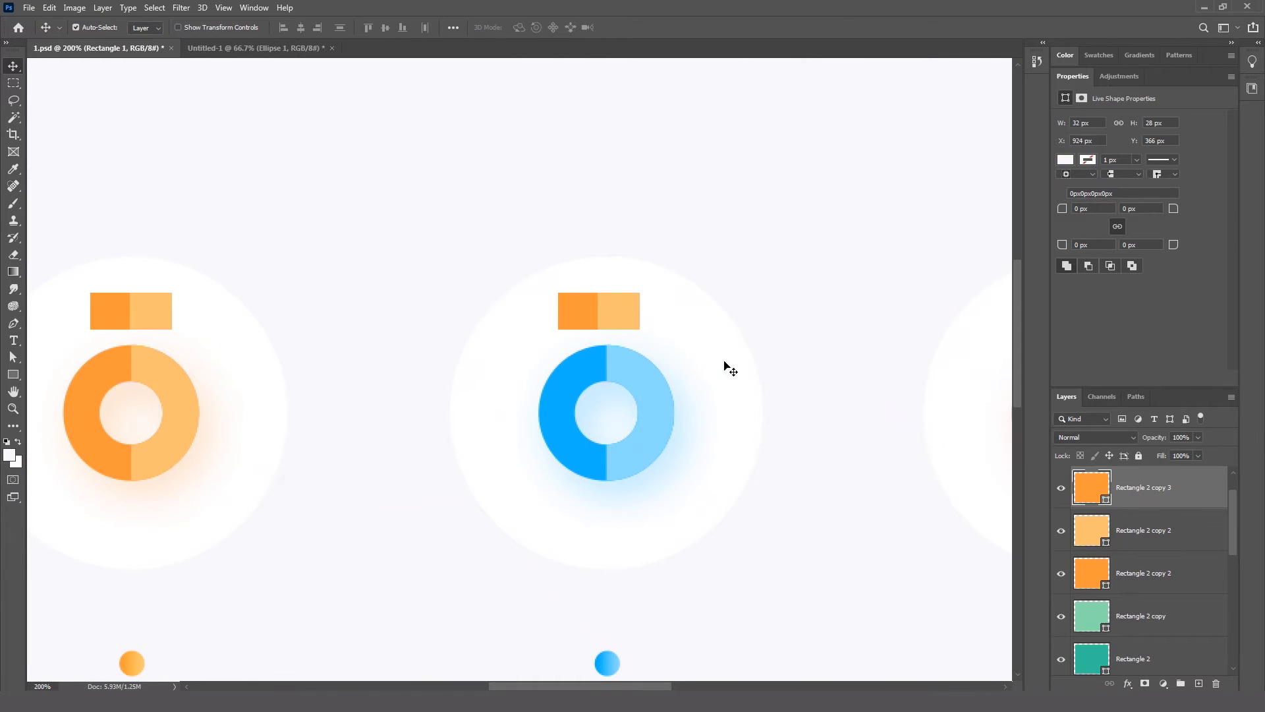
double_click(1101, 489)
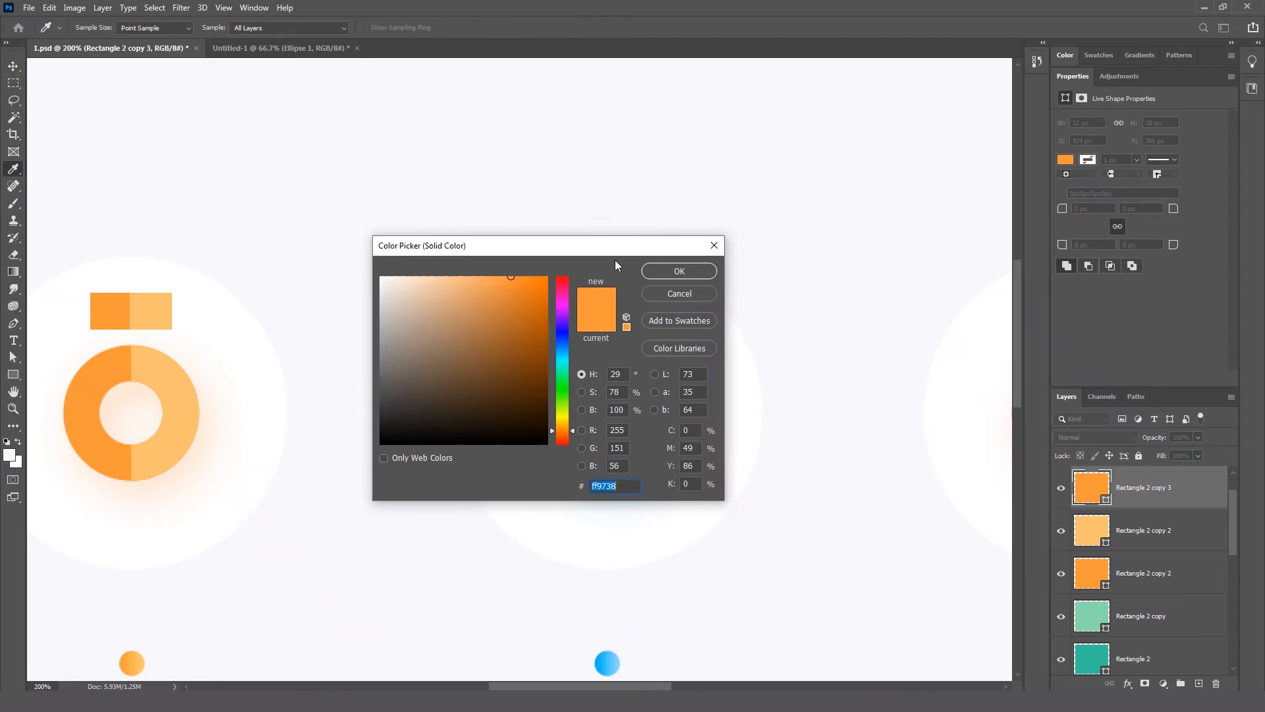
left_click_drag(614, 250, 886, 356)
left_click(549, 384)
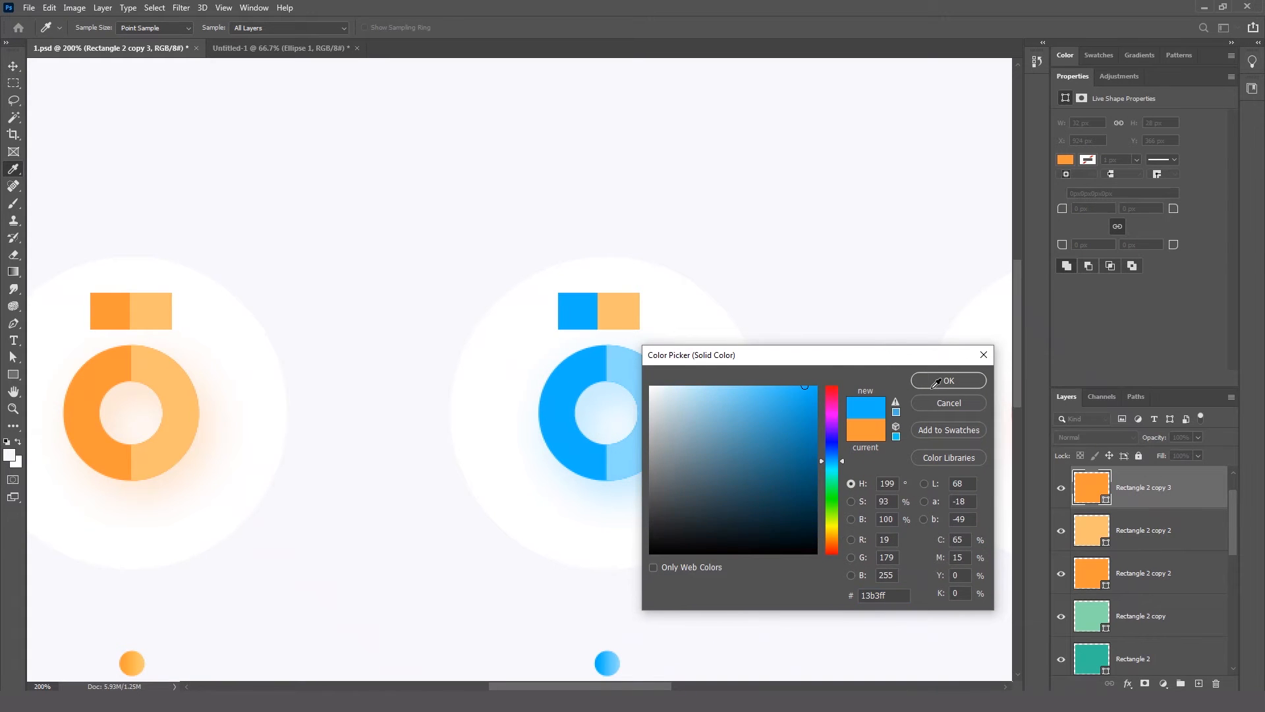
left_click(935, 385)
Recolor the light orange rectangle above the blue ring with the ring's lighter blue, 8bdbff.
left_click(622, 310)
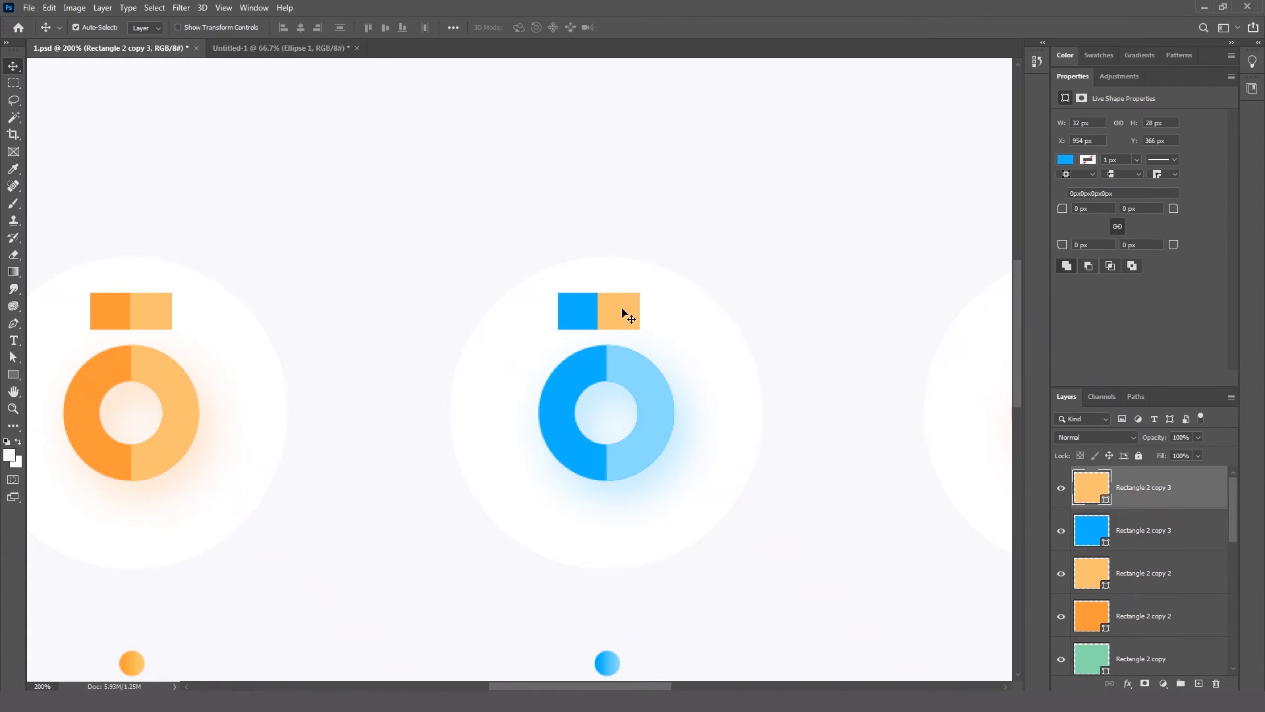
double_click(1095, 487)
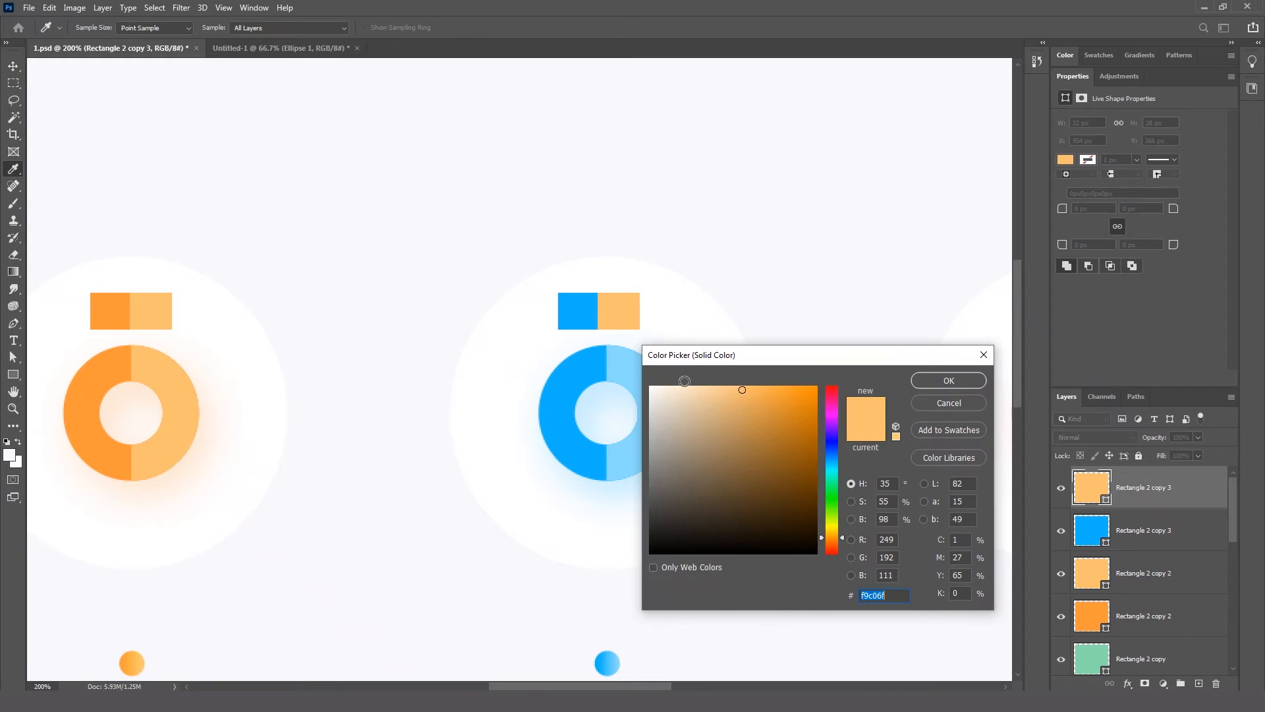
left_click_drag(717, 360, 849, 387)
left_click(666, 384)
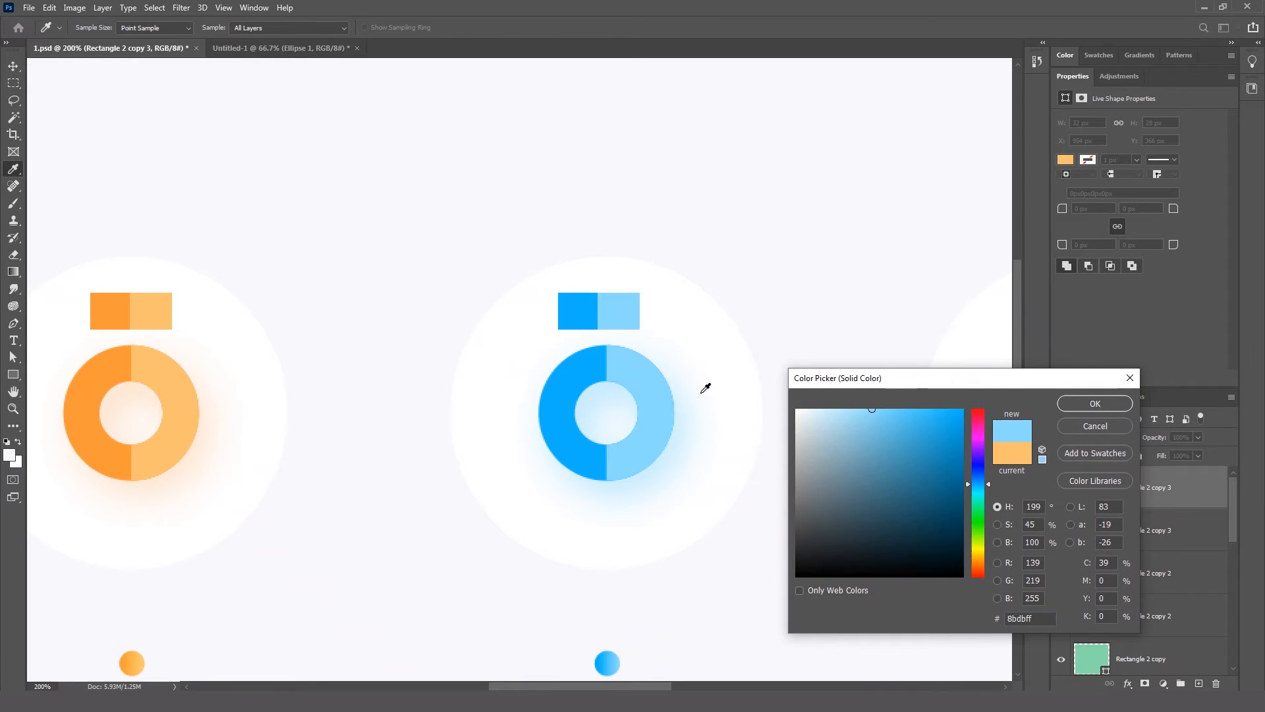
left_click(1082, 402)
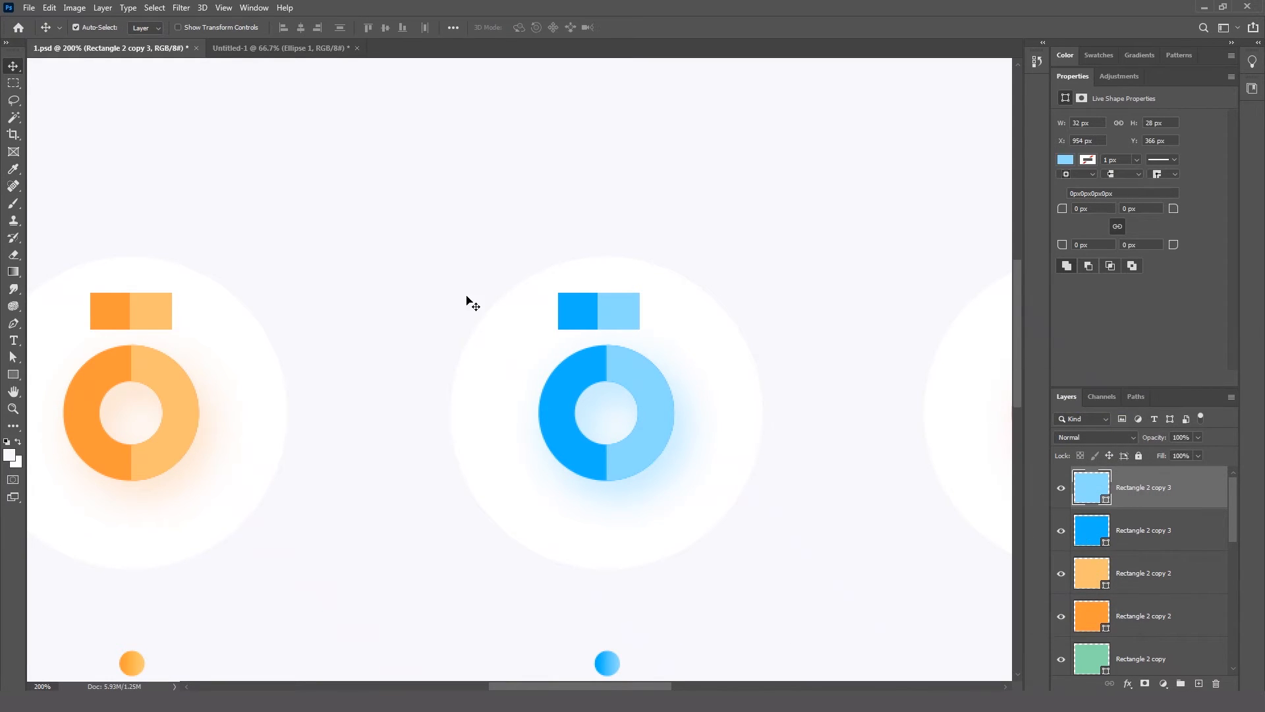
Duplicate the two blue rectangles together and place the copies above the red ring at the same height.
key("ctrl+minus")
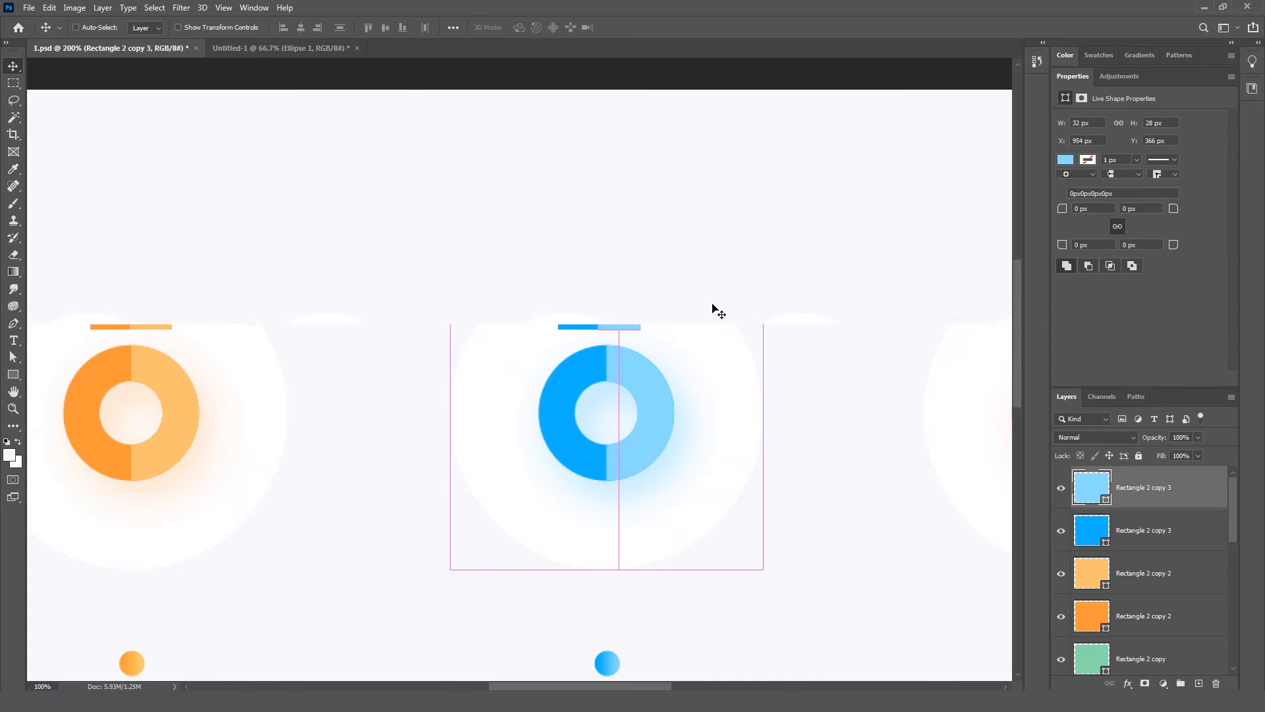
left_click_drag(598, 408, 579, 409)
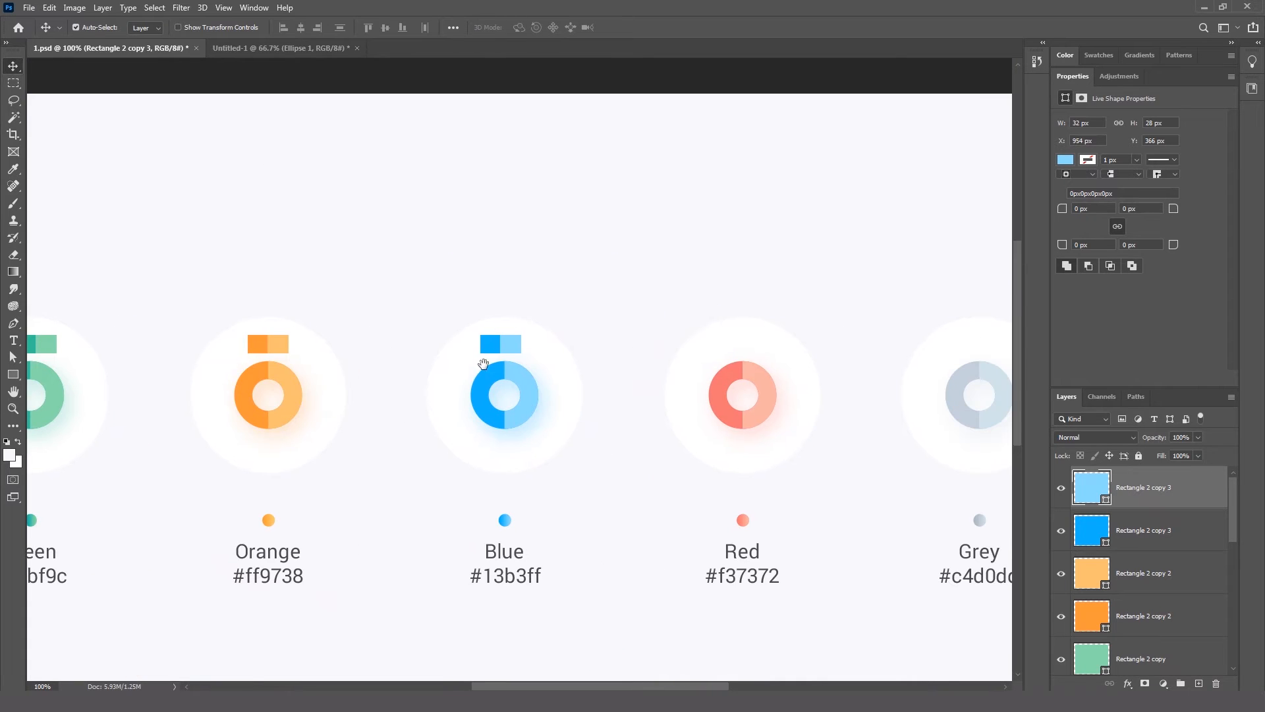
left_click(489, 345, "shift")
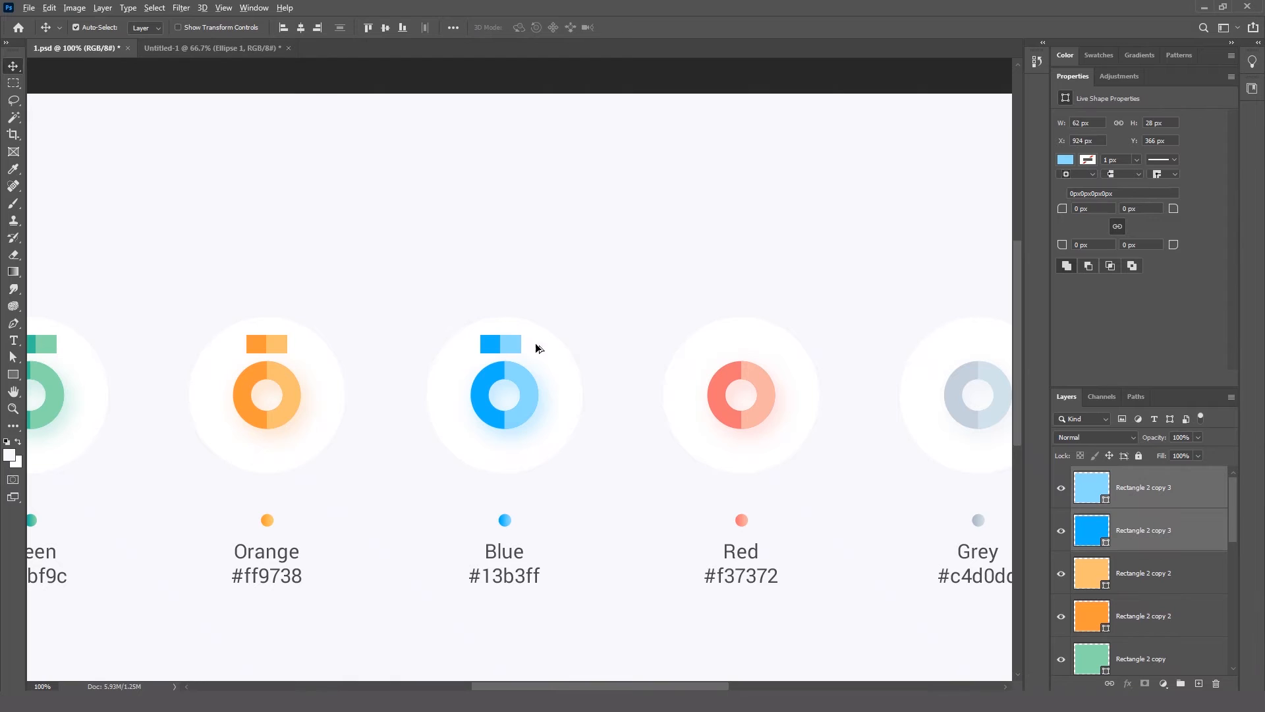
left_click_drag(535, 342, 729, 350)
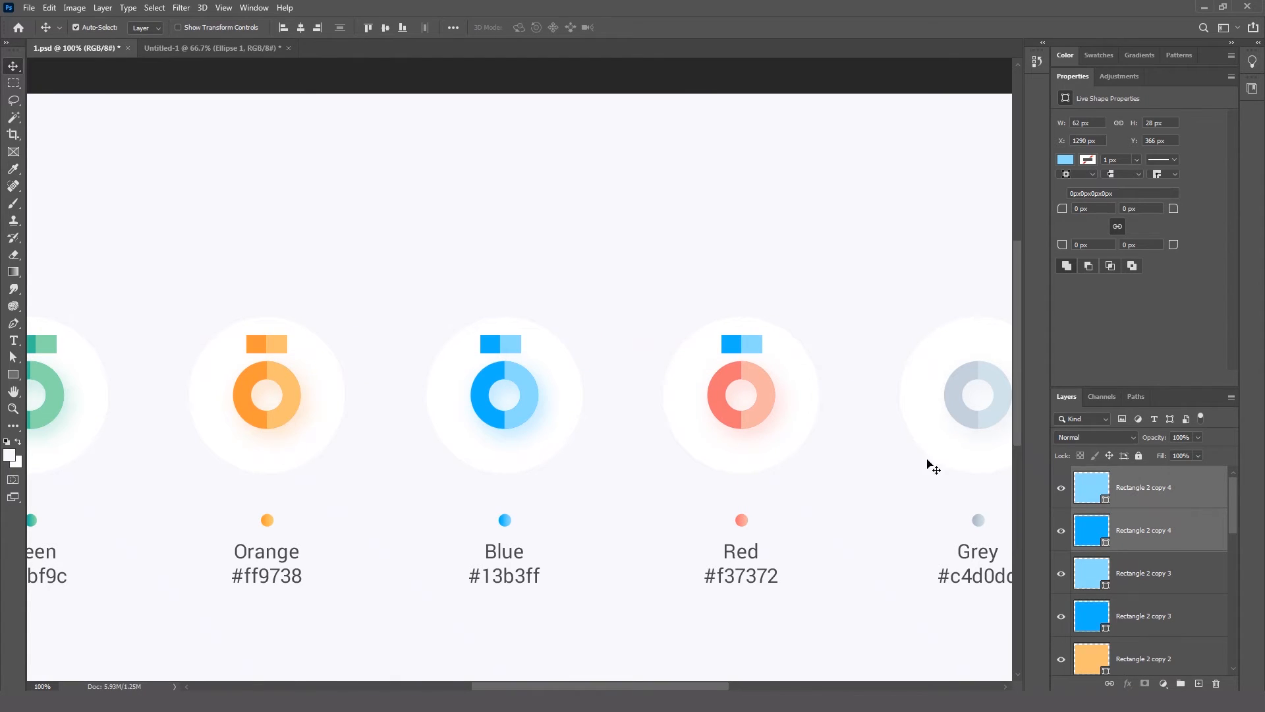
Recolor the light blue rectangle above the red ring with the ring's lighter red, f8b3a4.
left_click(827, 344)
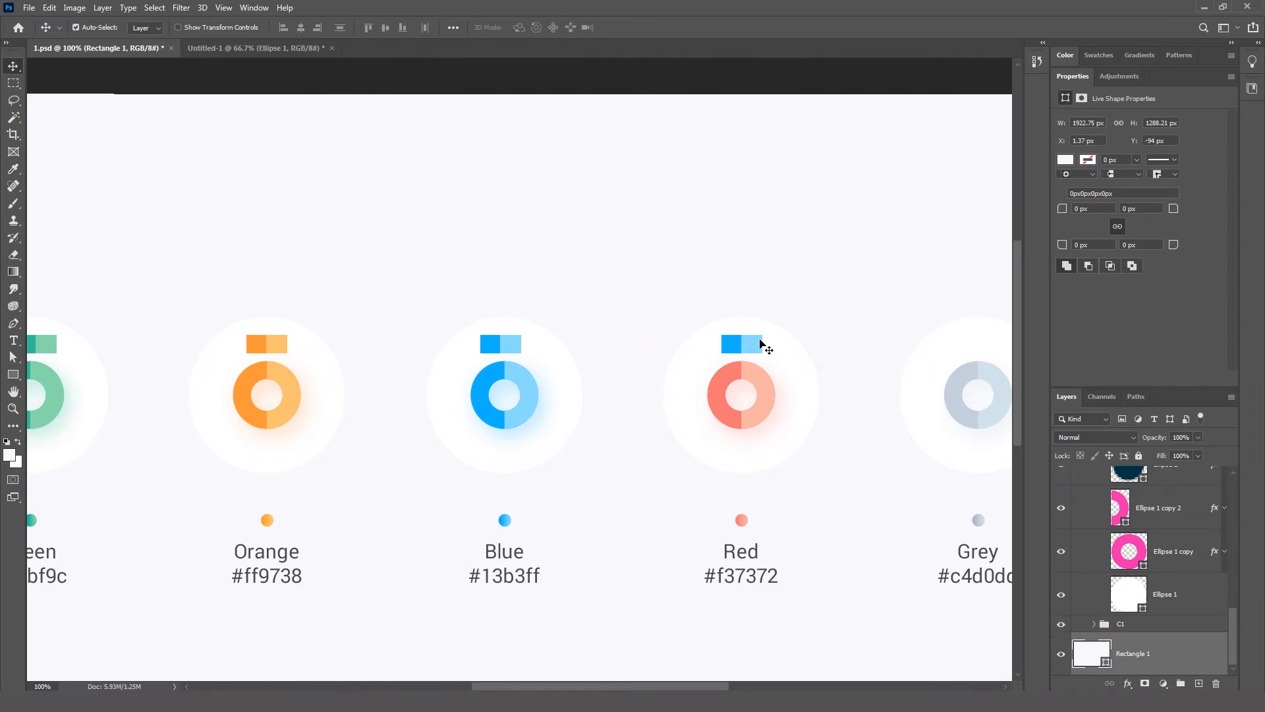
left_click(758, 343)
double_click(1096, 490)
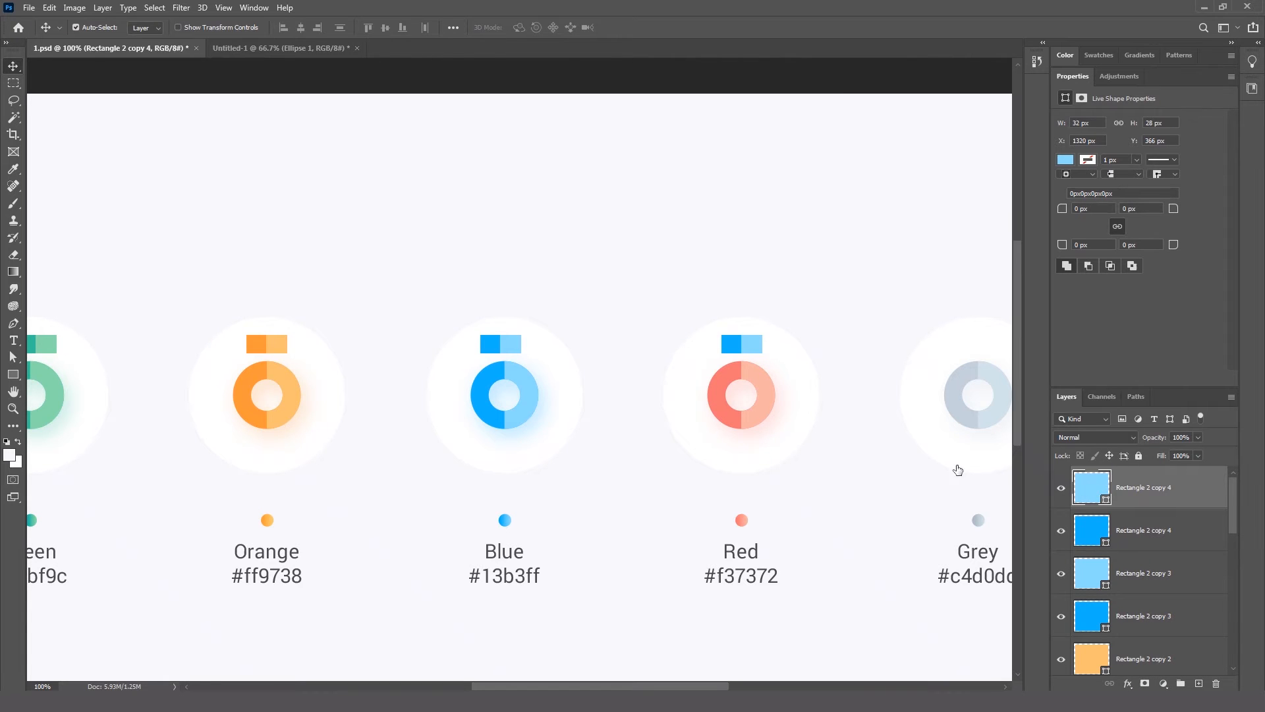
left_click(764, 398)
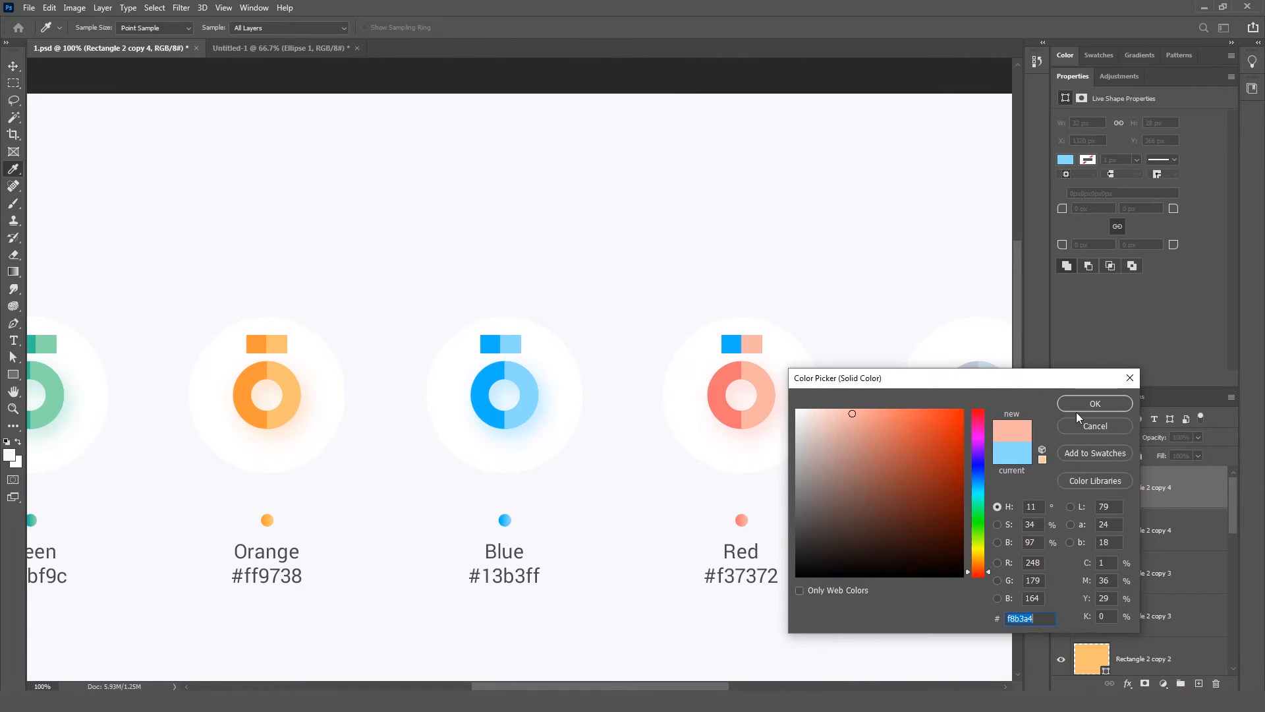
left_click(1078, 408)
Recolor the dark blue rectangle above the red ring with the ring's darker red.
left_click(725, 389)
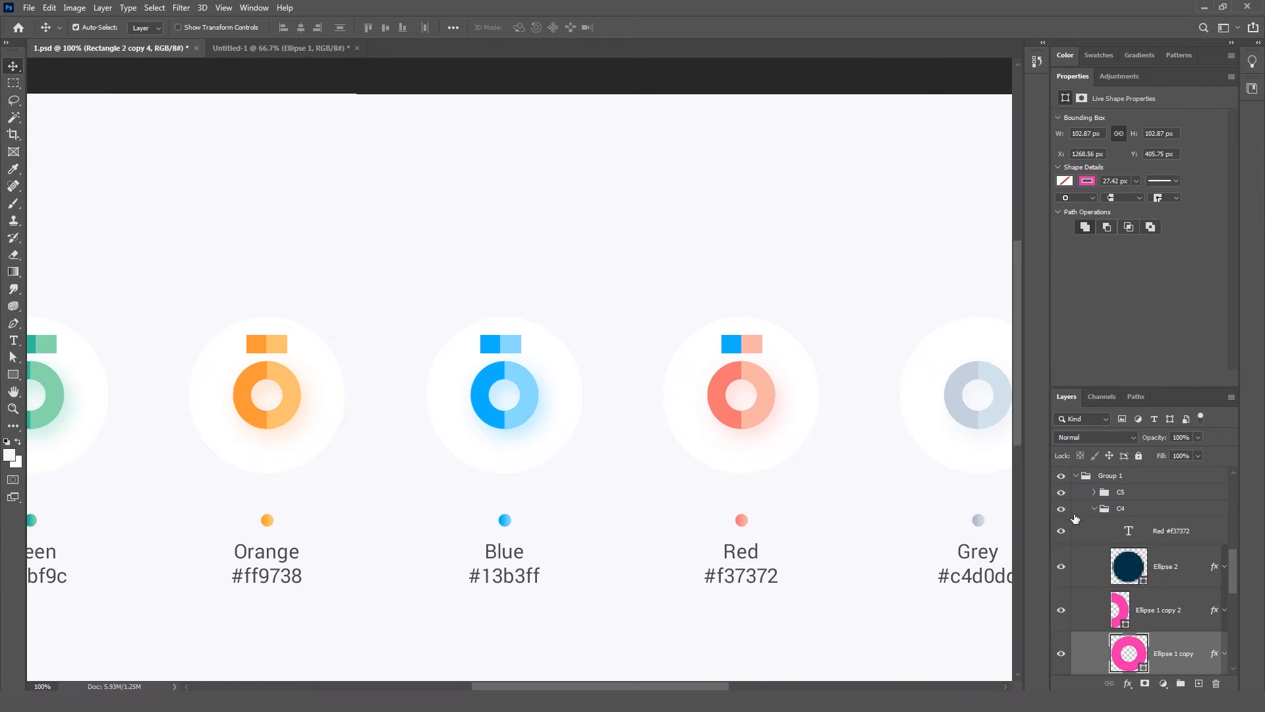
left_click(733, 341)
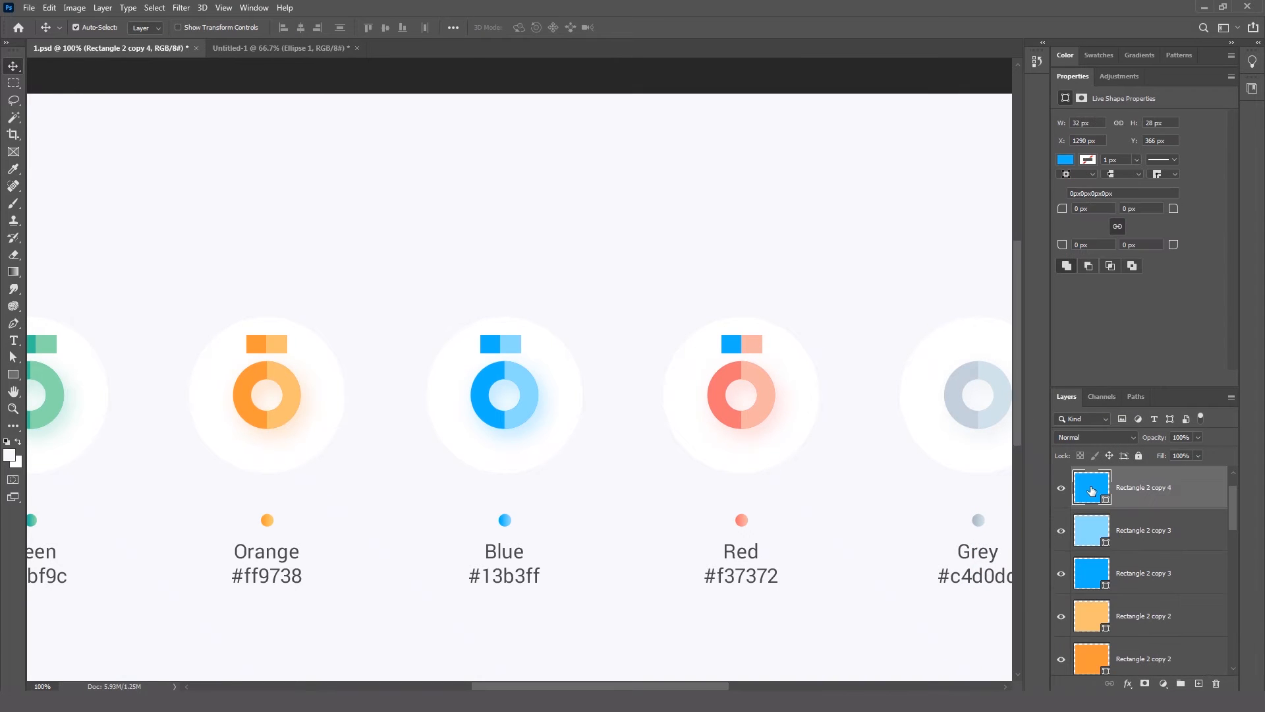
left_click(721, 382)
left_click(1068, 406)
key("v")
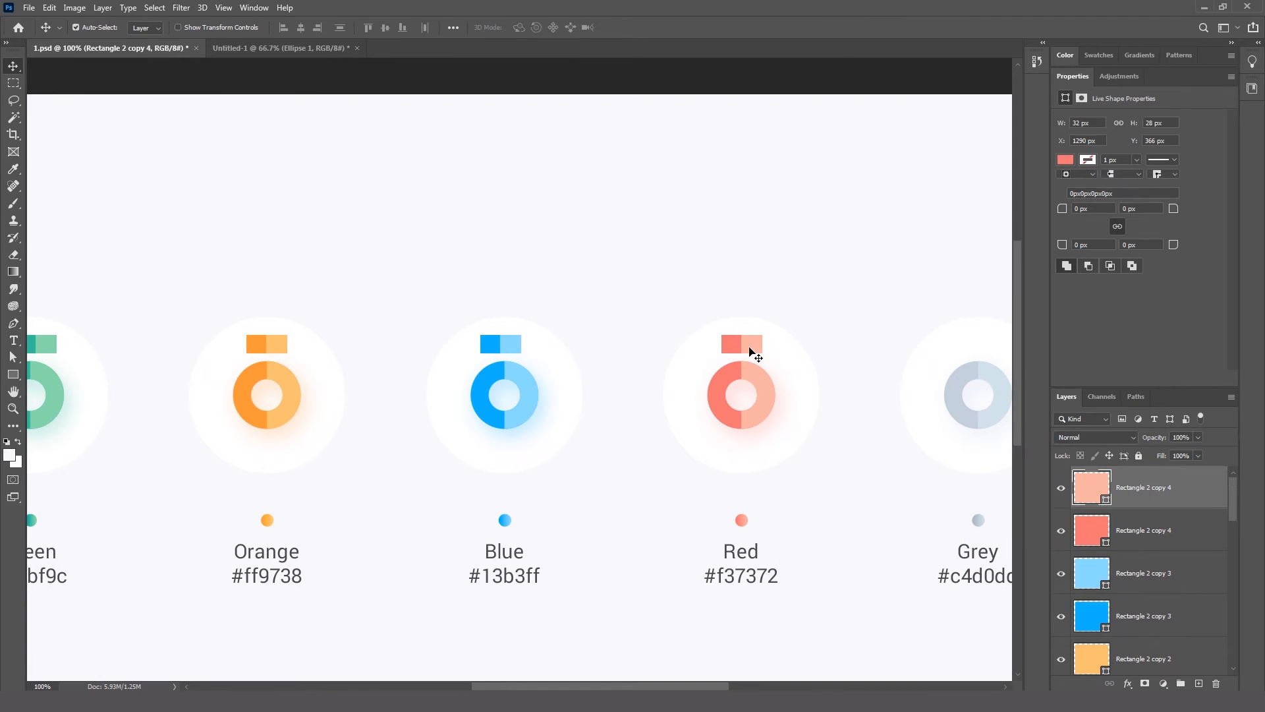
Duplicate the two red rectangles together and place the copies above the grey ring at the same height.
left_click(734, 342, "shift")
left_click_drag(734, 343, 979, 366)
key("Escape")
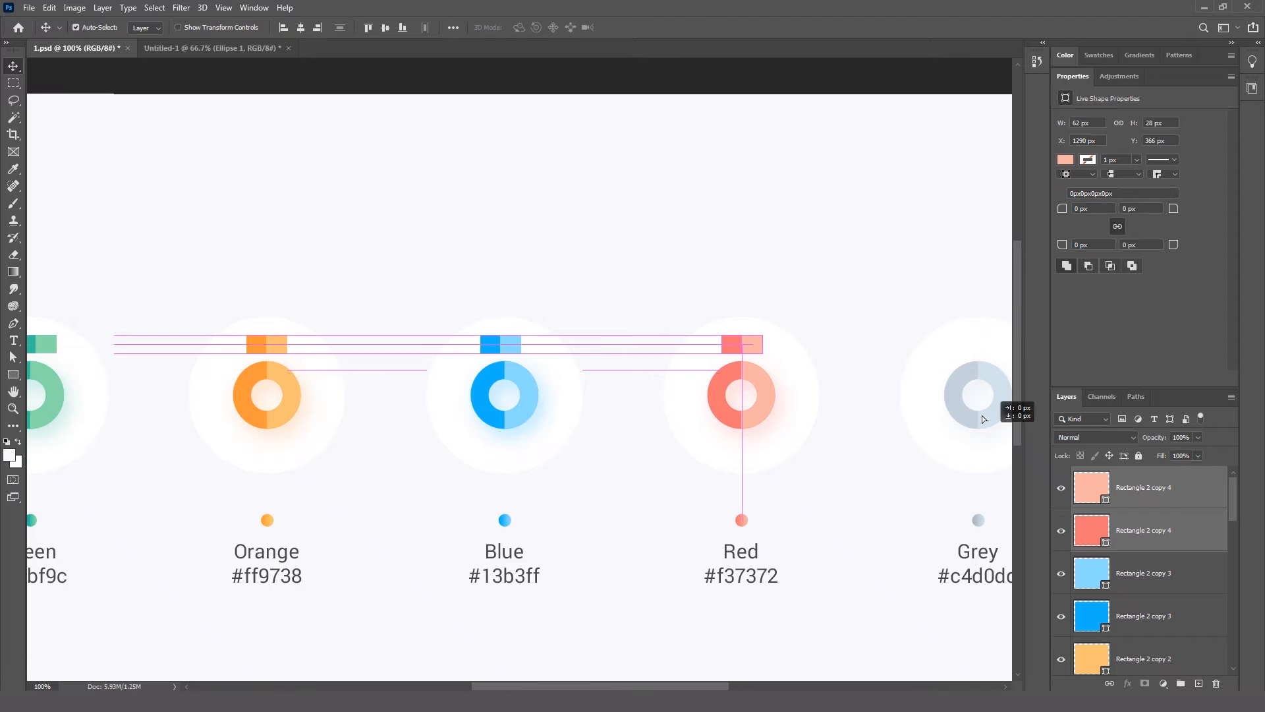
left_click_drag(838, 420, 613, 423)
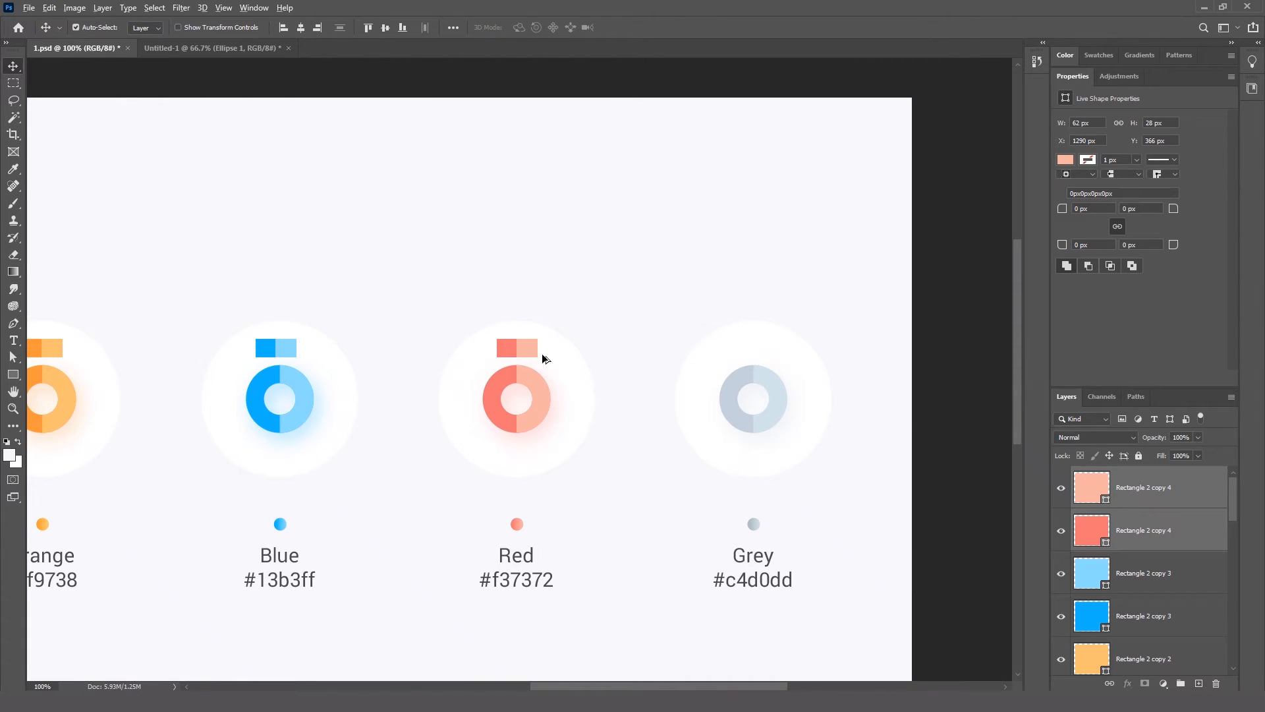
left_click_drag(526, 347, 764, 350)
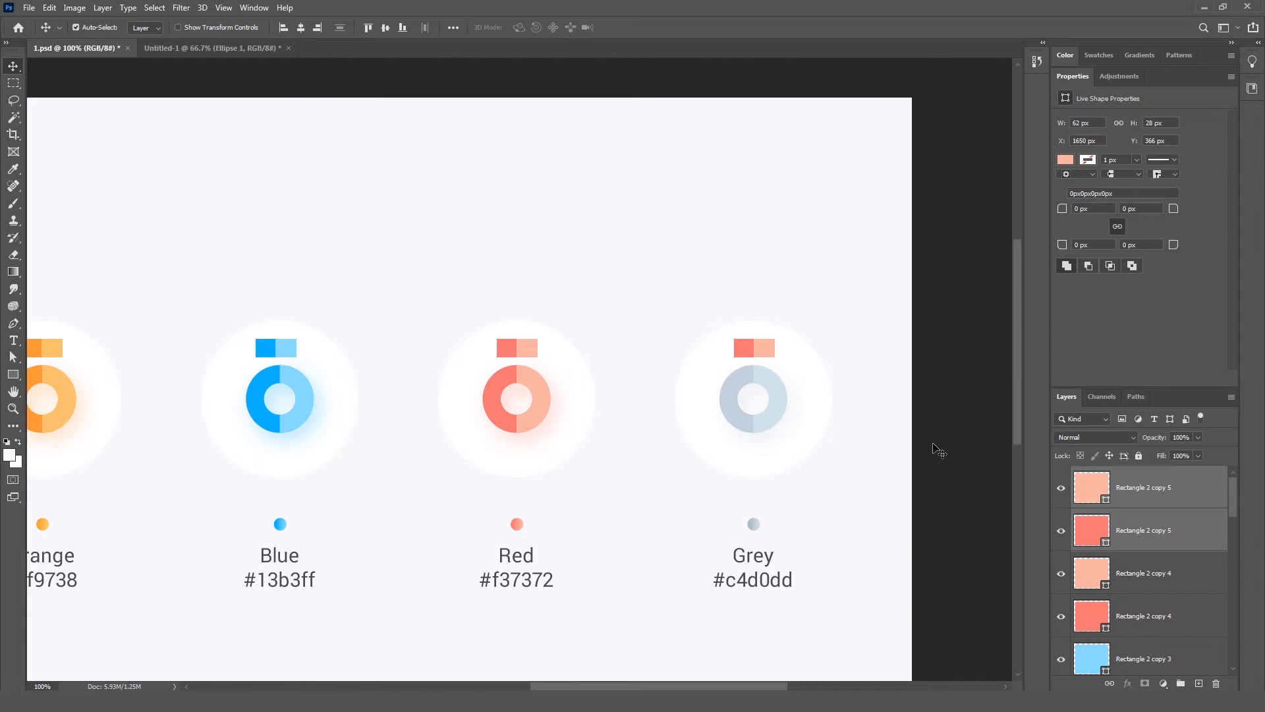
Recolor the light red rectangle above the grey ring with the ring's lighter grey, d1e2ea.
left_click(783, 396)
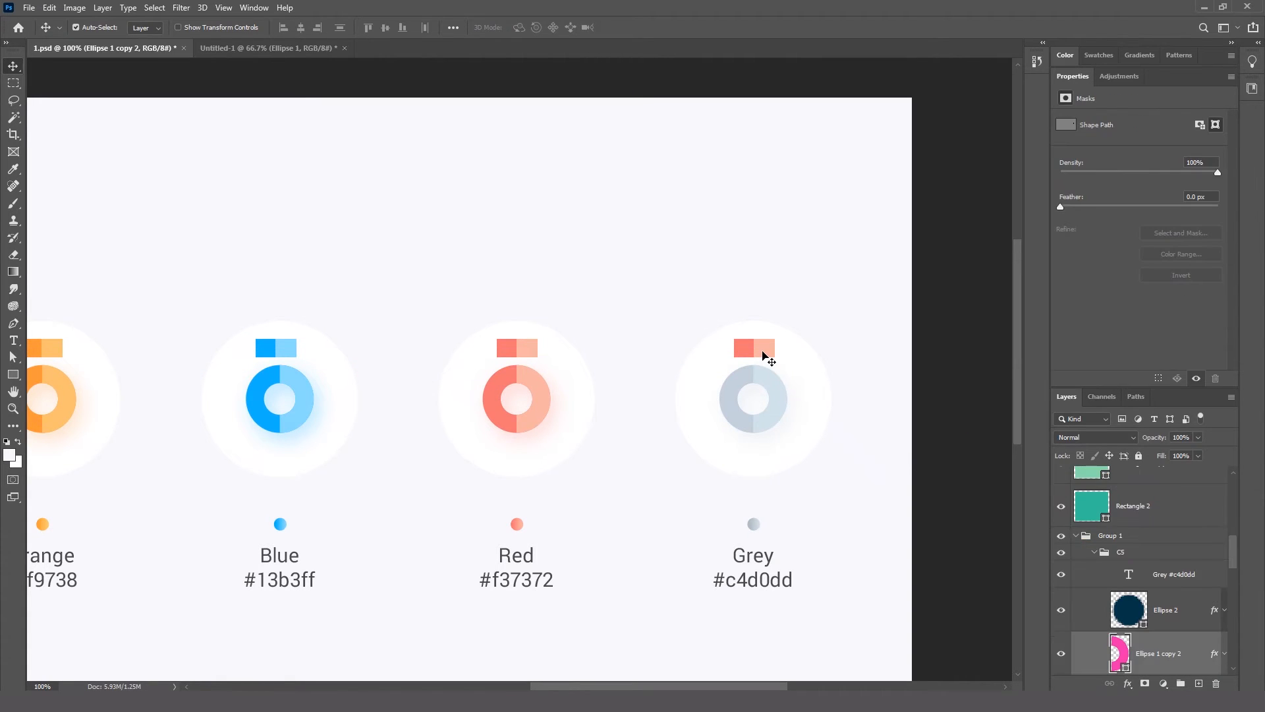
left_click(766, 359)
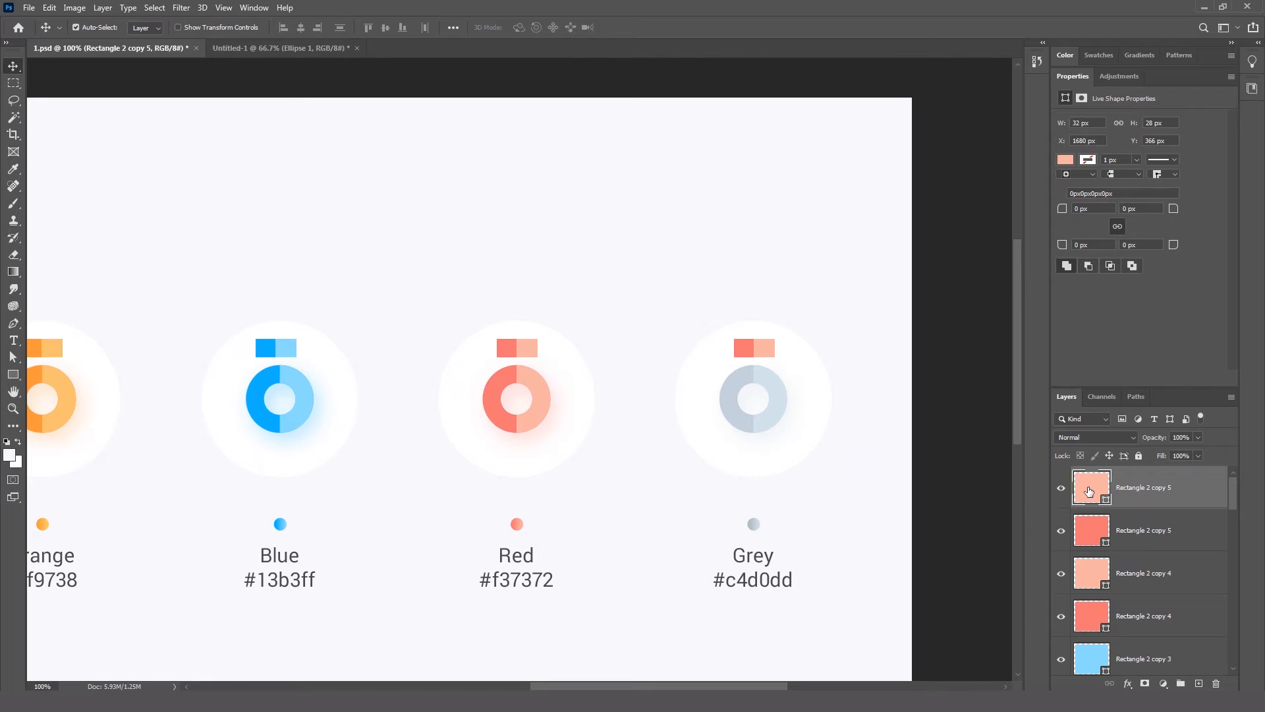
double_click(1089, 491)
left_click(770, 374)
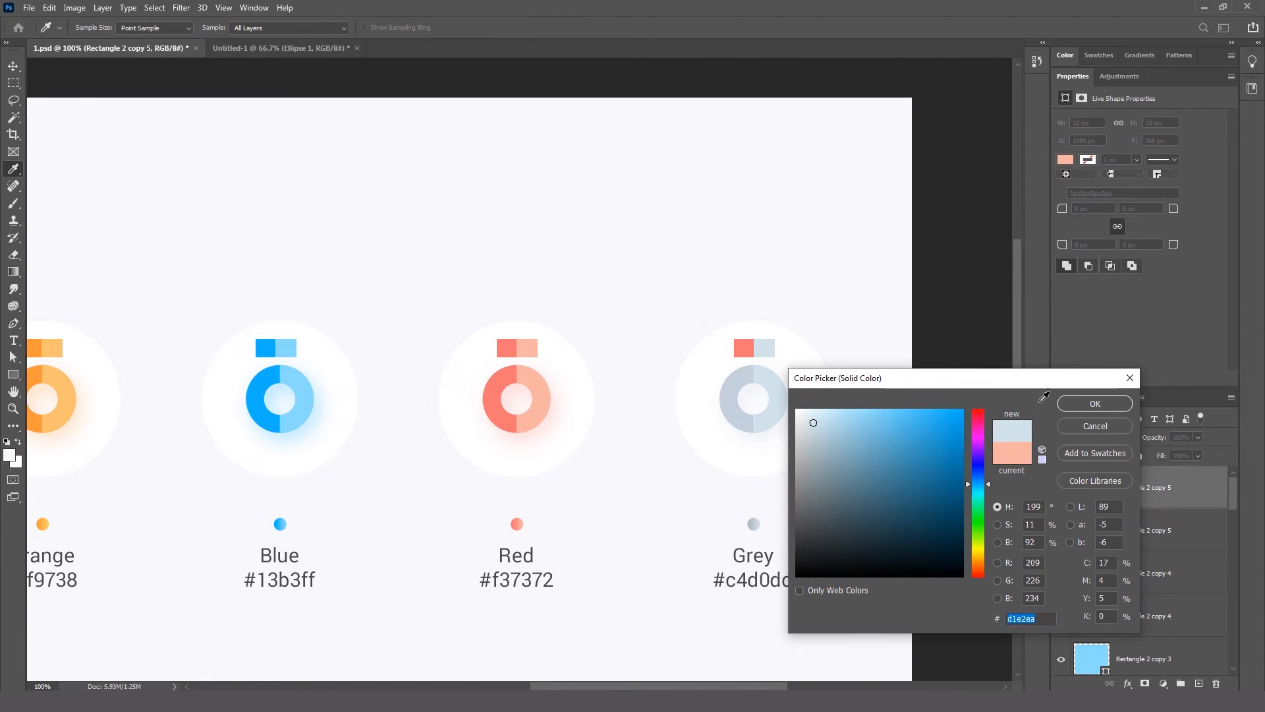
left_click(1095, 403)
Recolor the dark red rectangle above the grey ring with the ring's darker grey.
double_click(1091, 530)
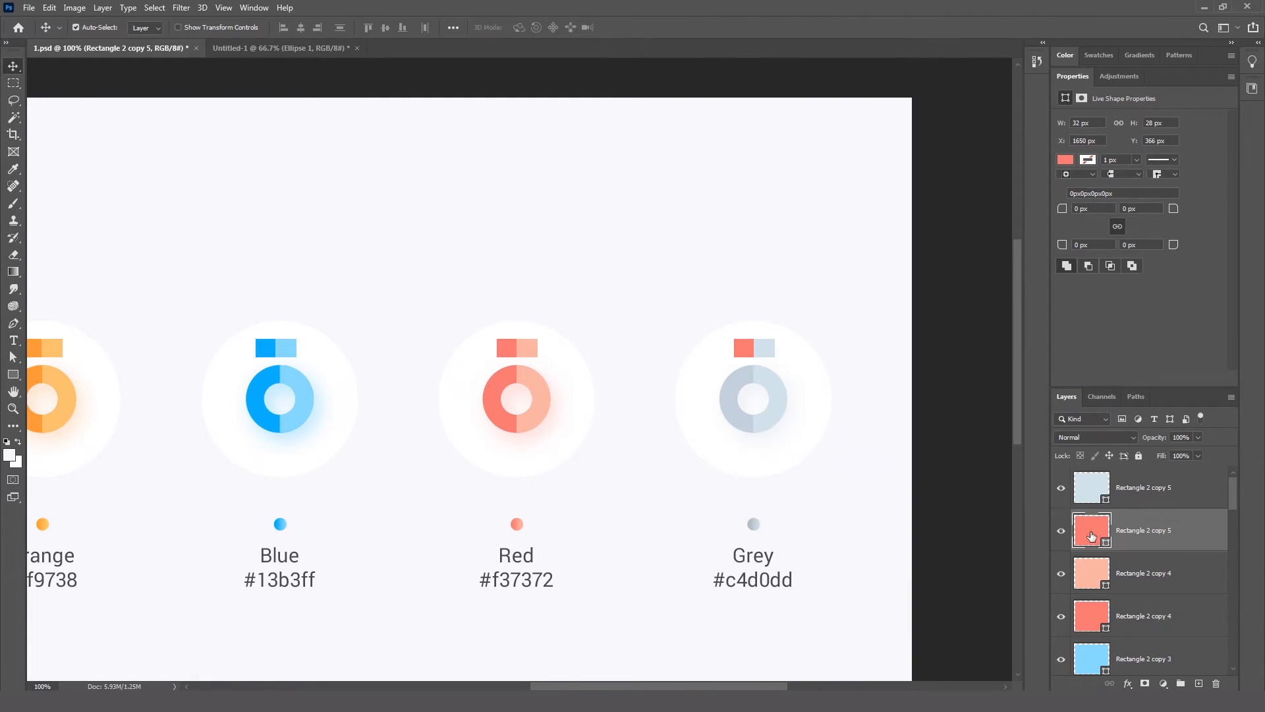
left_click(748, 370)
left_click(1087, 398)
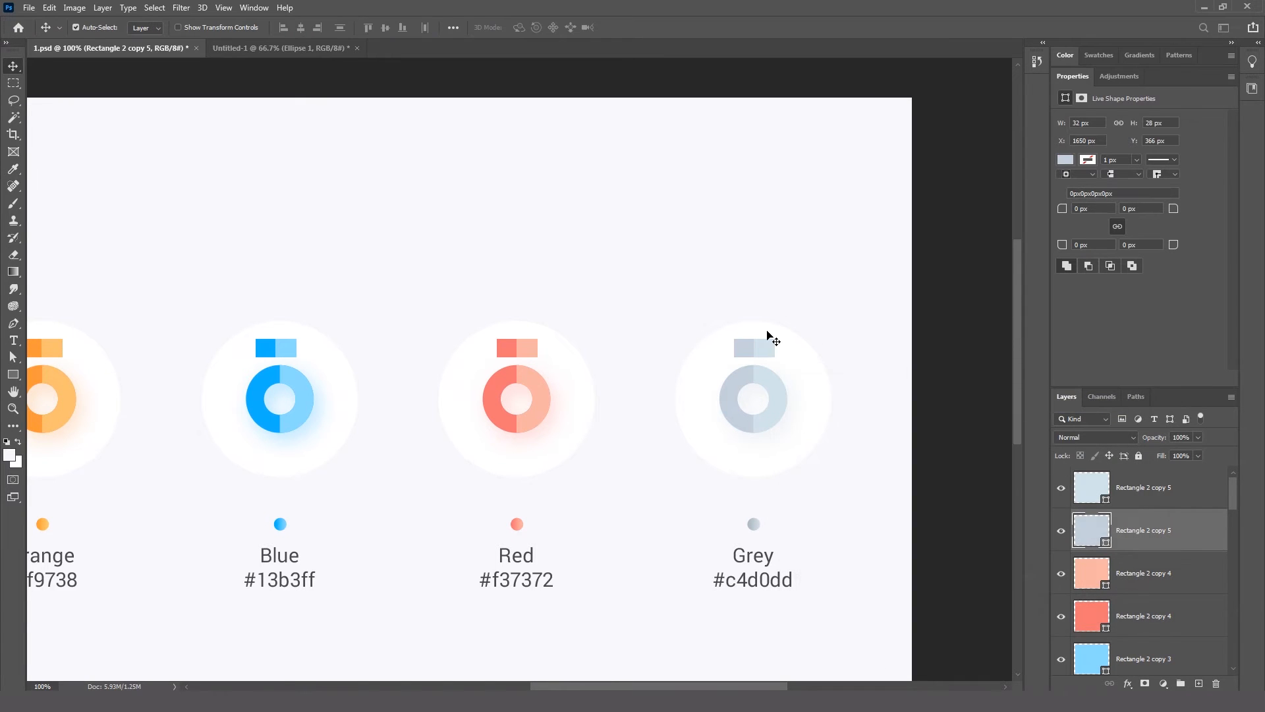
Group all ten swatch rectangles and check the group by hiding it and showing it again.
key("ctrl+minus")
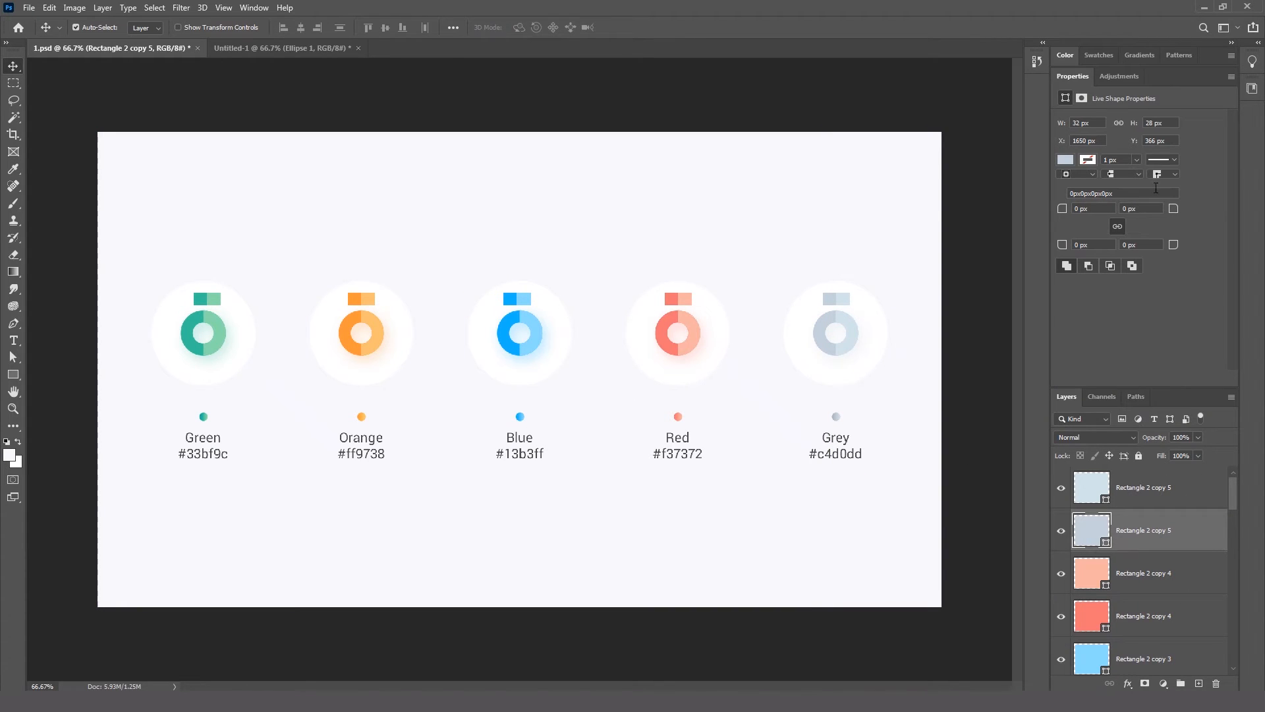
double_click(1166, 80)
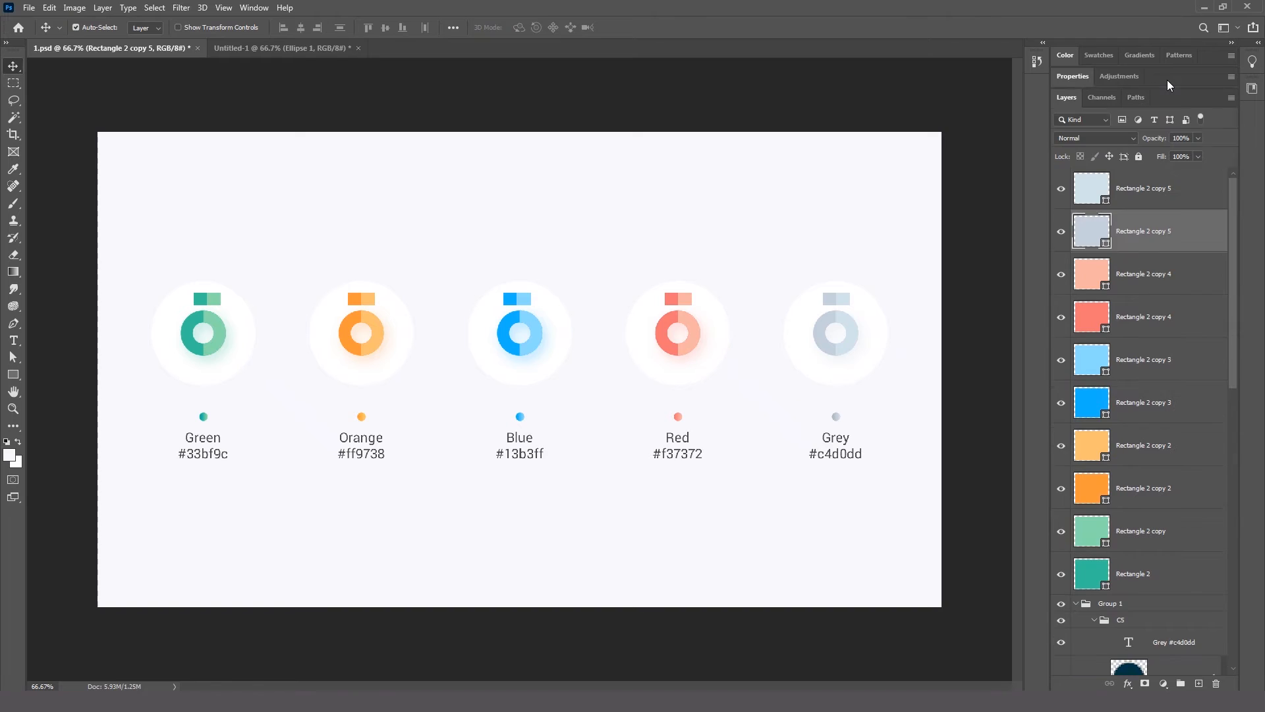
left_click(1169, 184)
left_click(1173, 570, "shift")
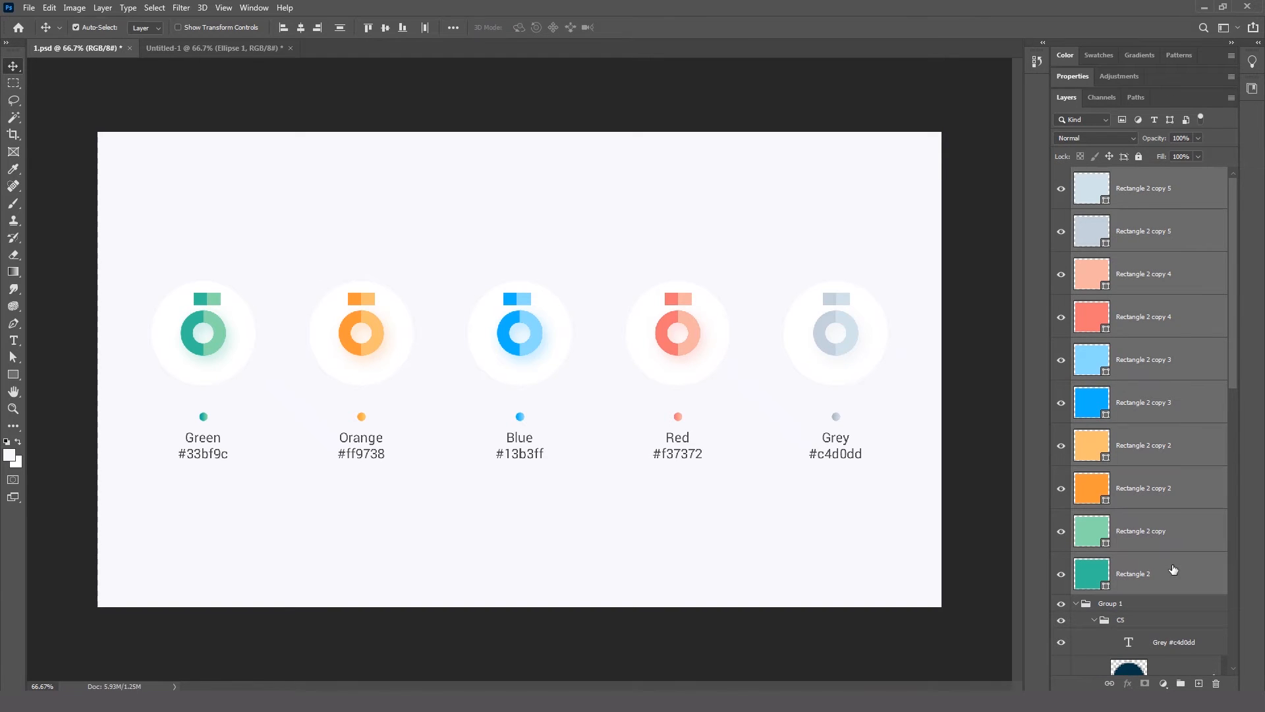
key("ctrl+g")
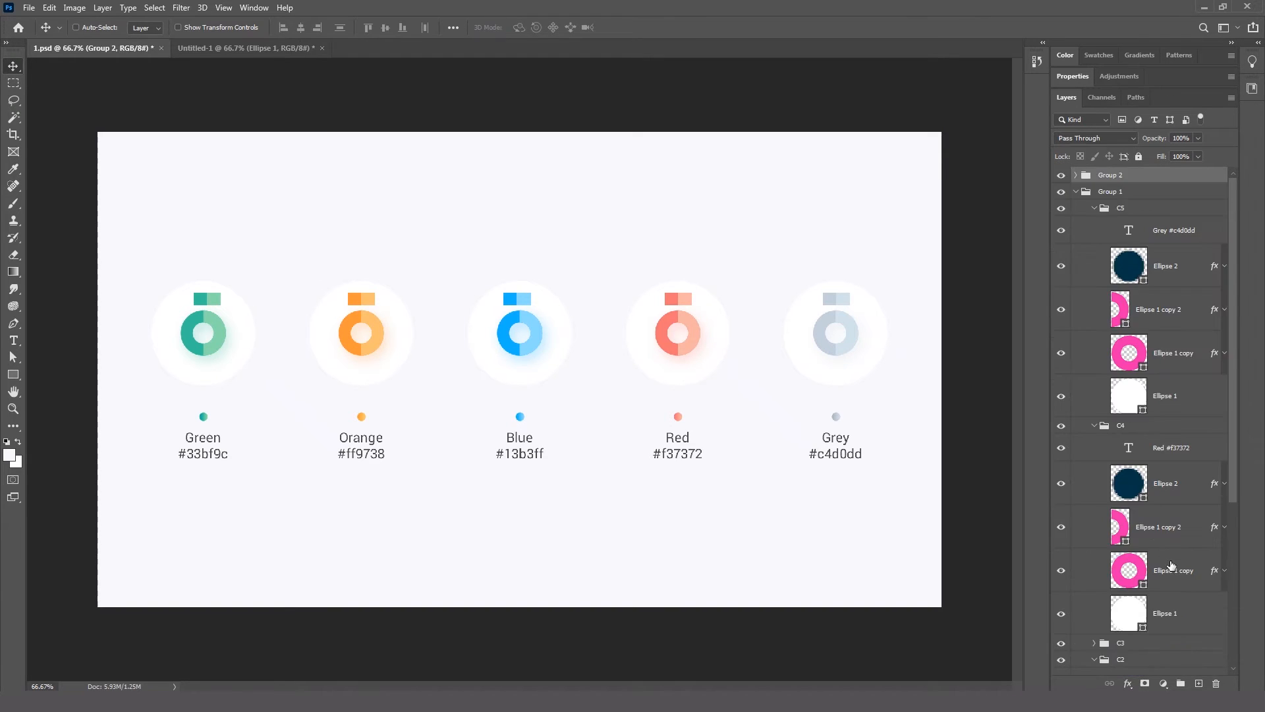
left_click(1061, 175)
left_click(1061, 174)
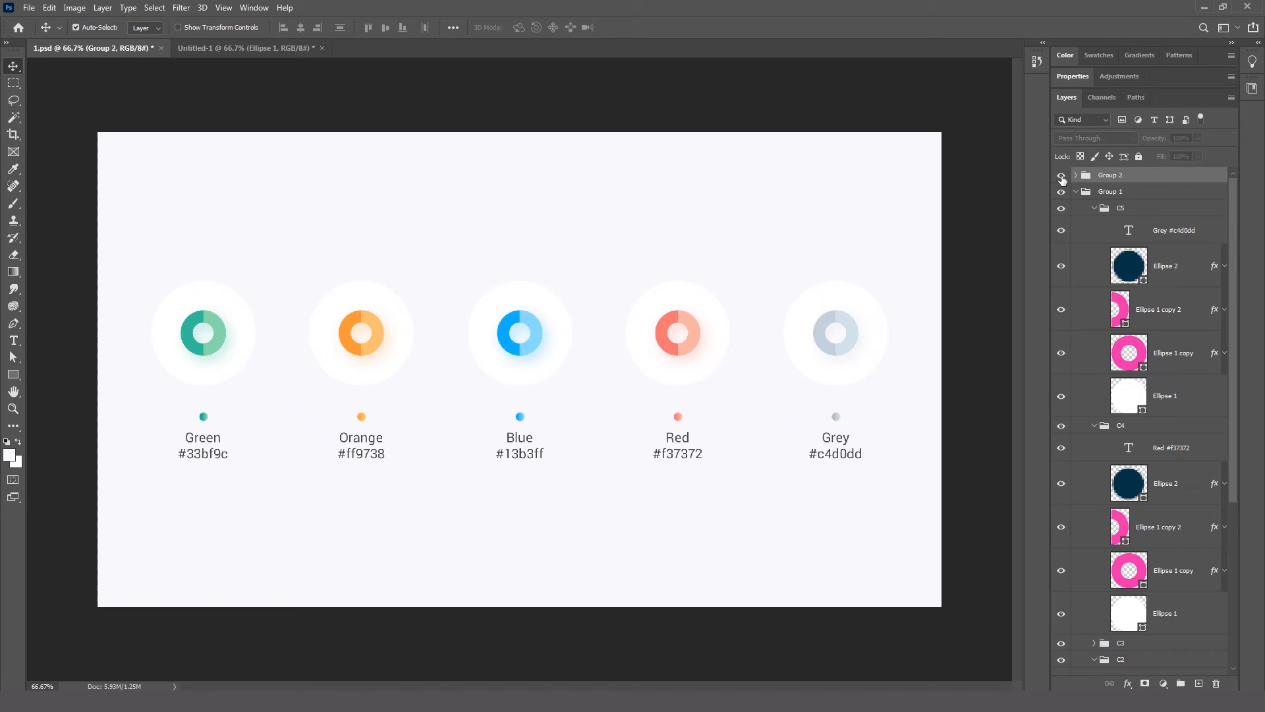
Duplicate the swatch group into the Untitled-1 document and switch to that document.
right_click(1129, 172)
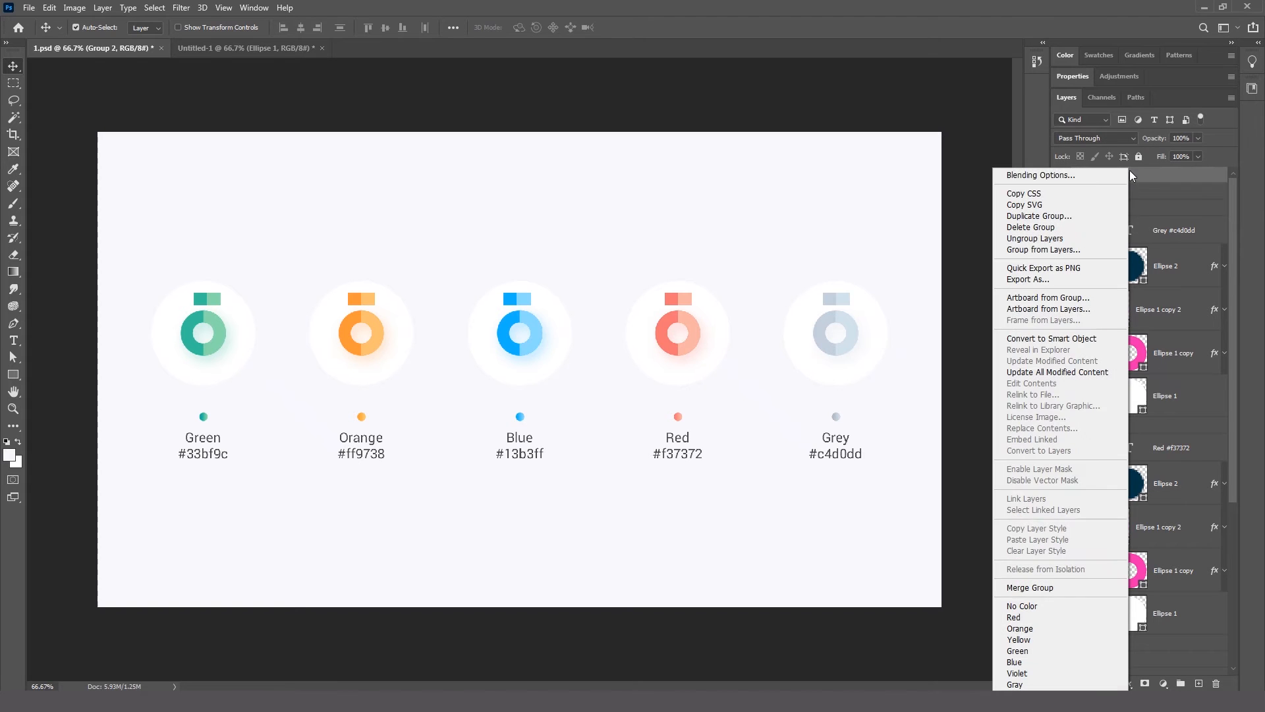
left_click(1088, 217)
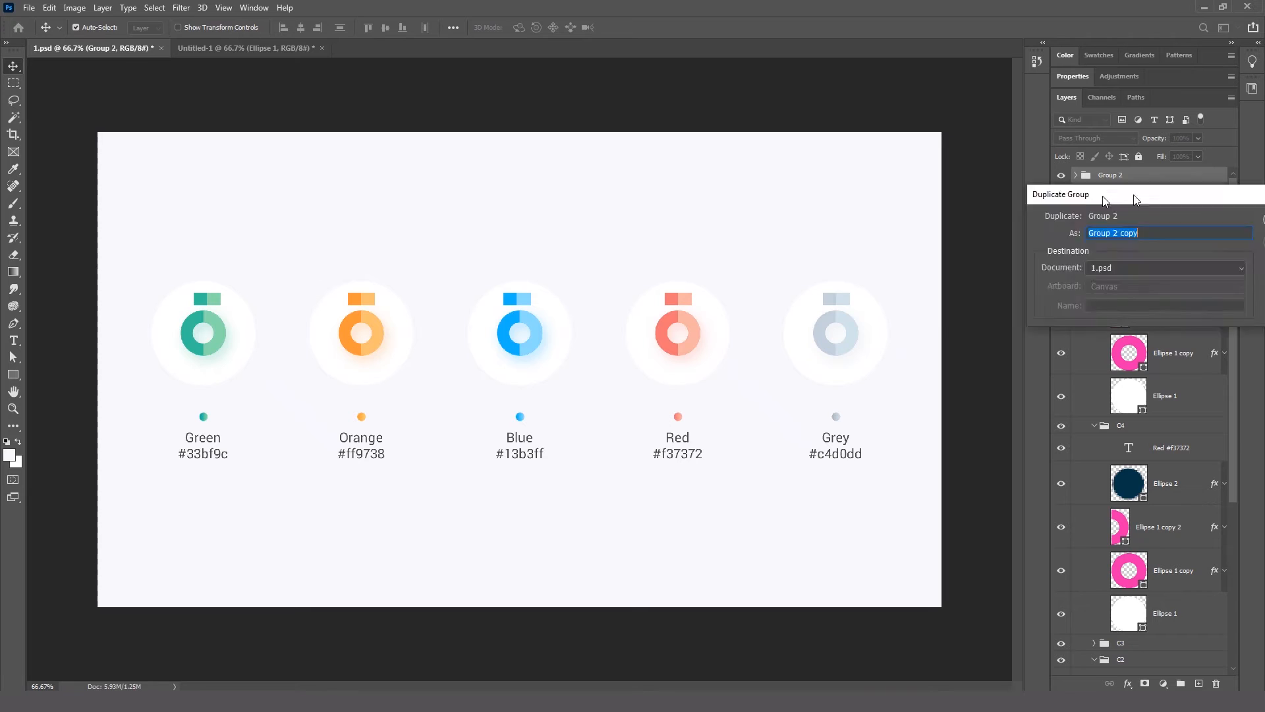
left_click(671, 259)
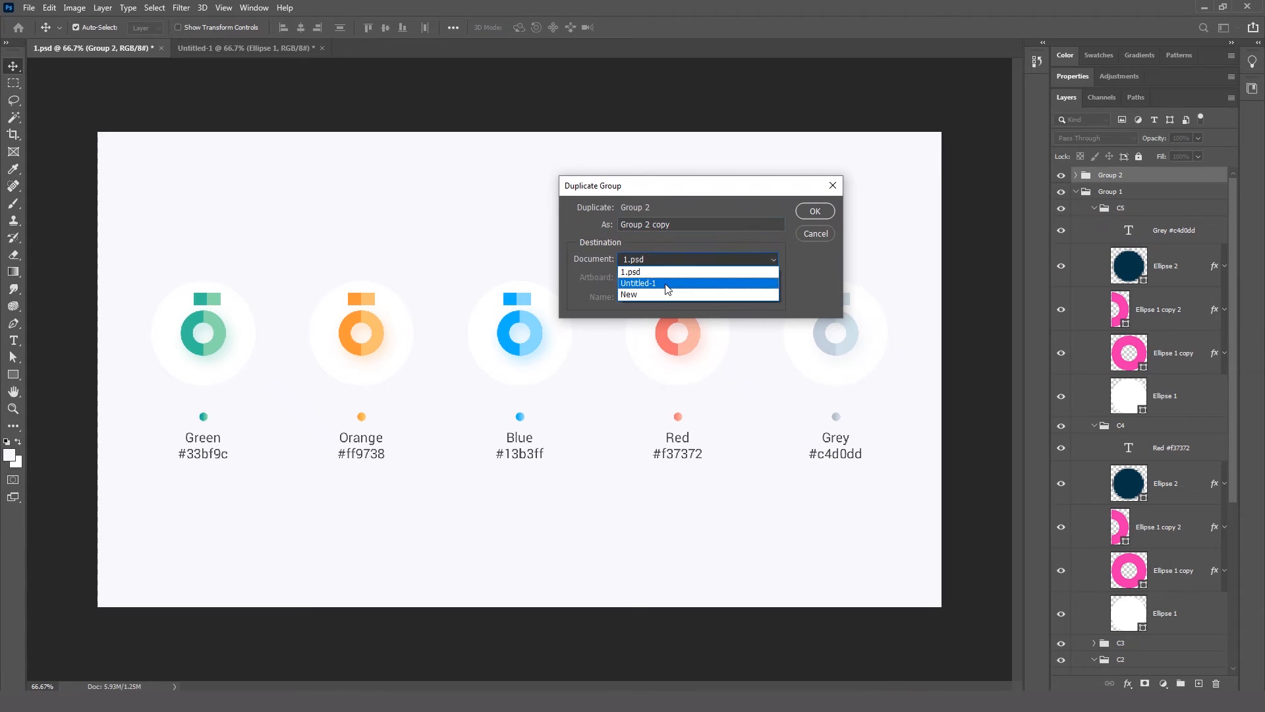
left_click(668, 288)
left_click(815, 211)
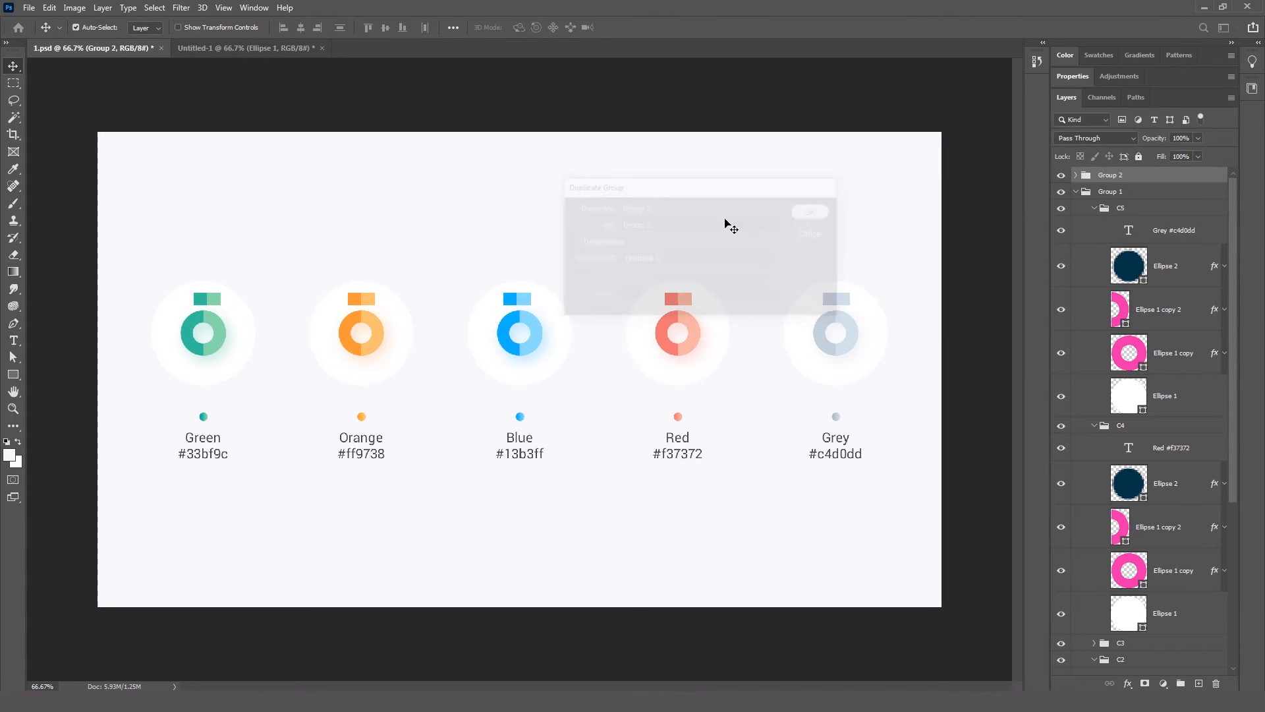
left_click(236, 48)
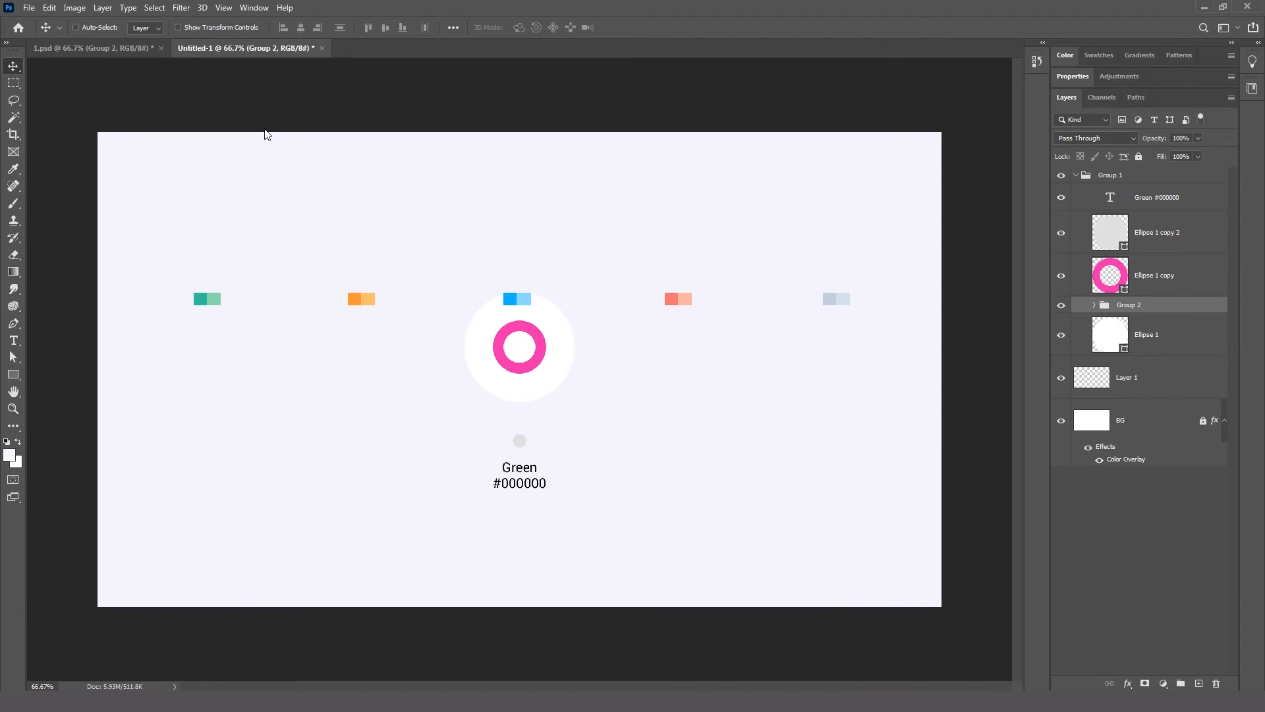
Save the document as the Photoshop file ColorP_v1 with maximized compatibility.
key("ctrl+s")
type("ColorP_v1")
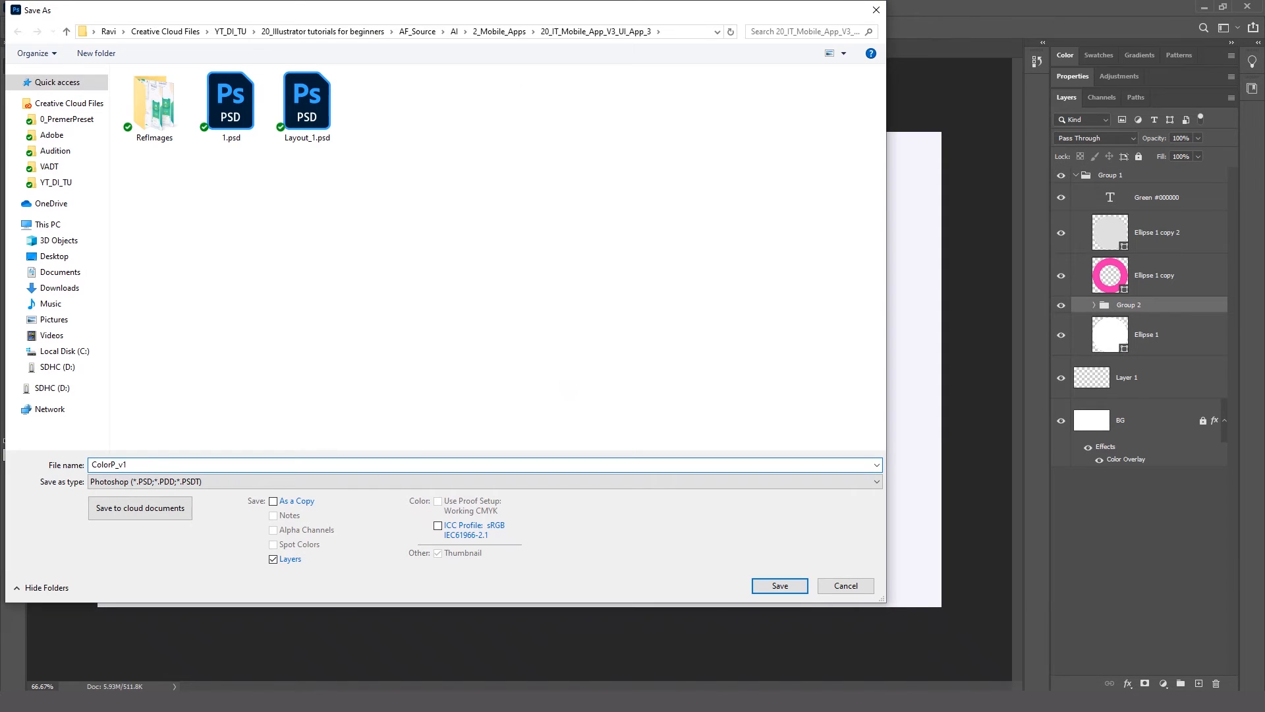
left_click(768, 590)
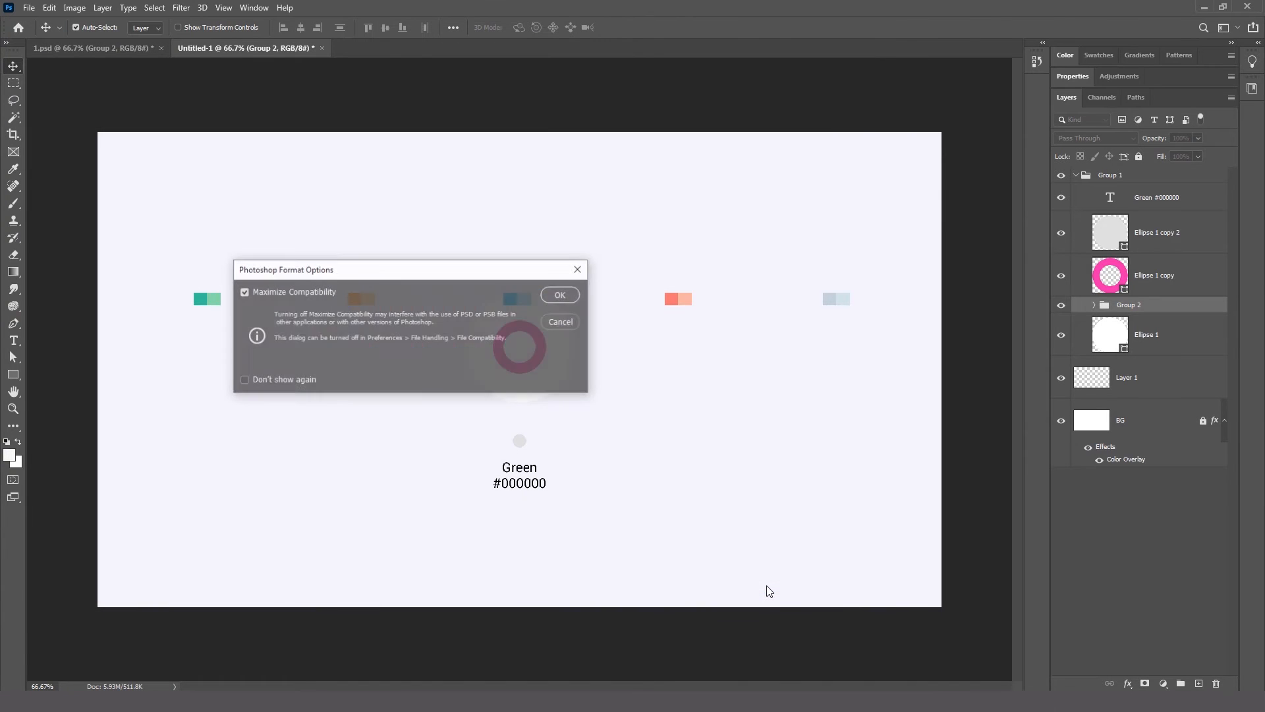
left_click(561, 295)
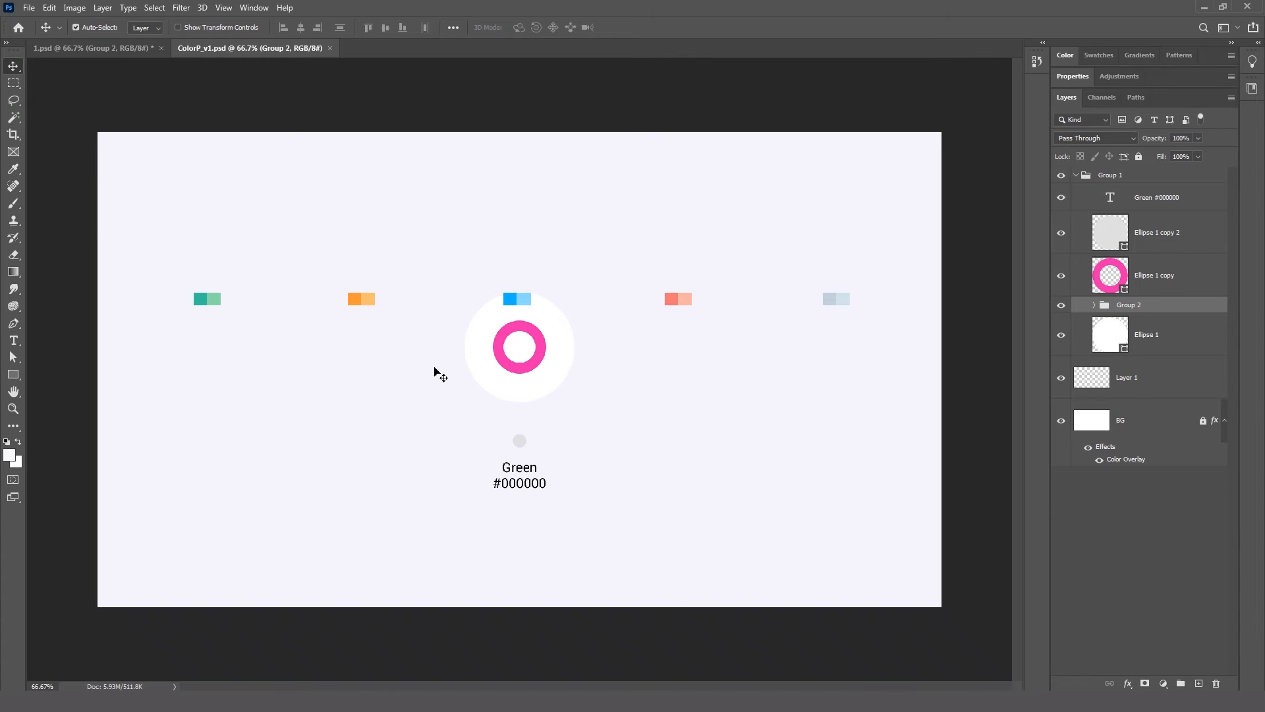
Add a color overlay to the pink ring using the dark green #33bf9c sampled from the green reference swatch.
left_click(526, 331)
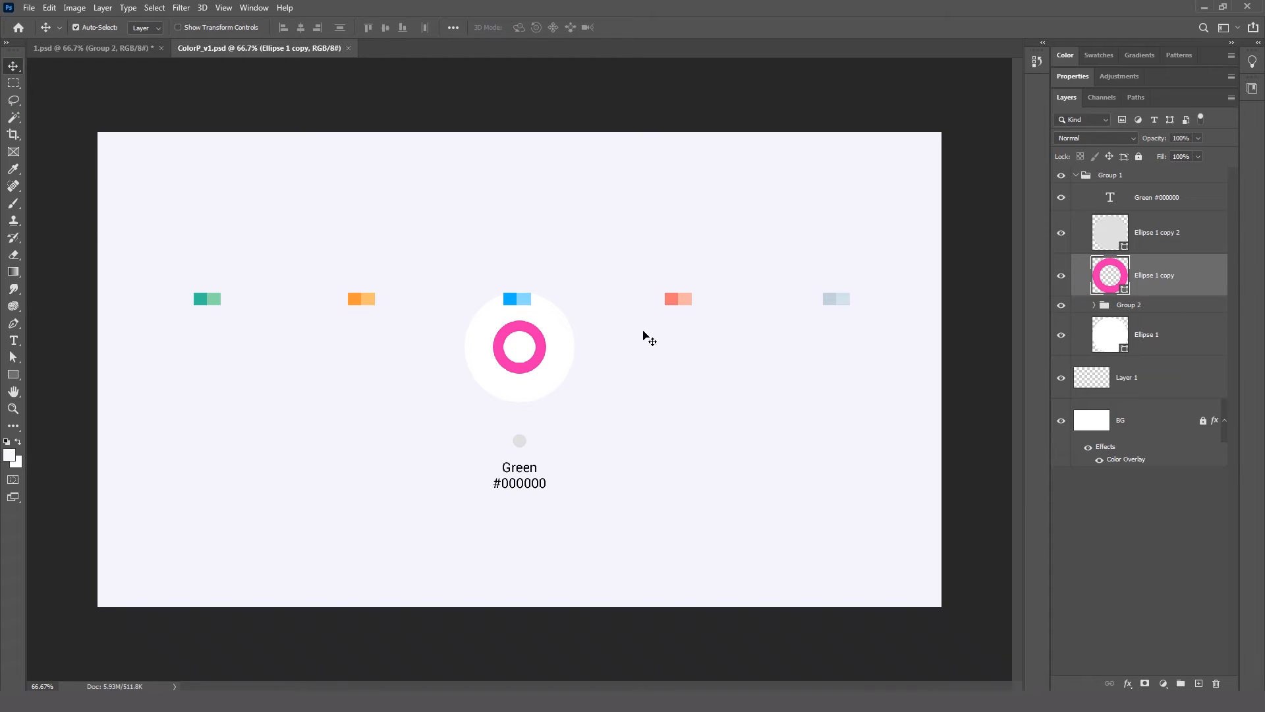
left_click(1057, 277)
key("h")
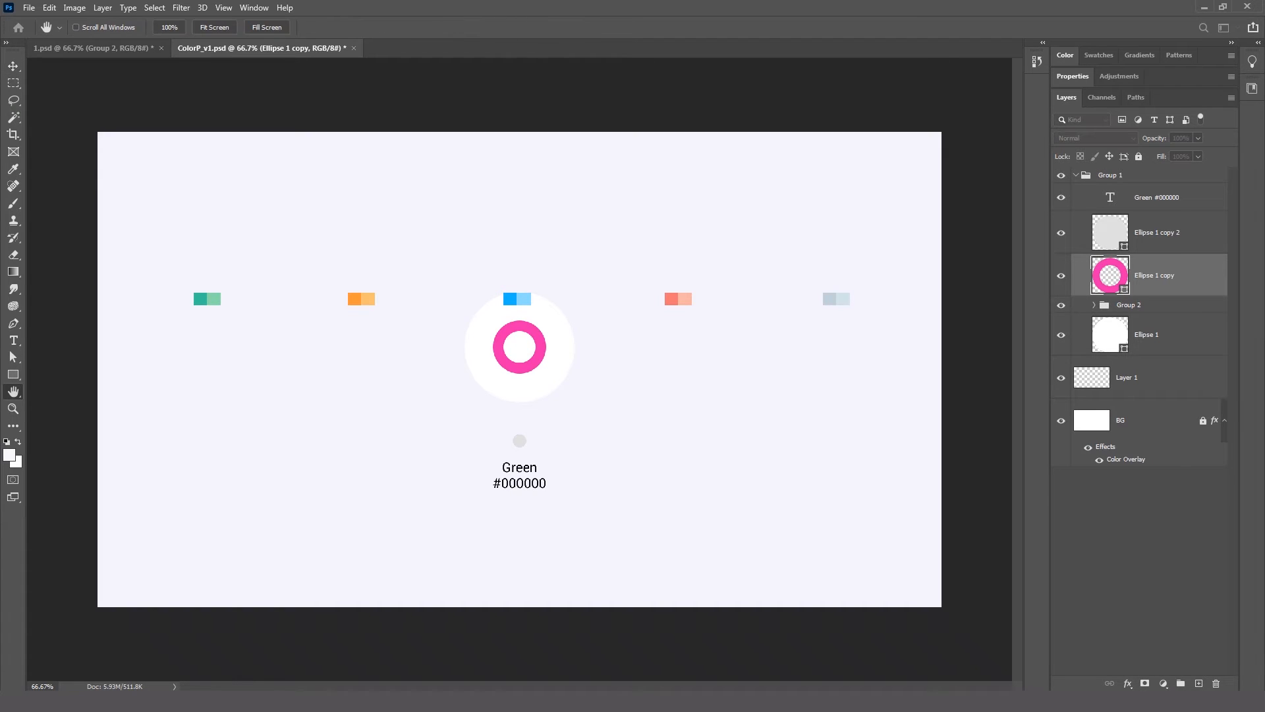
left_click_drag(1264, 388, 777, 158)
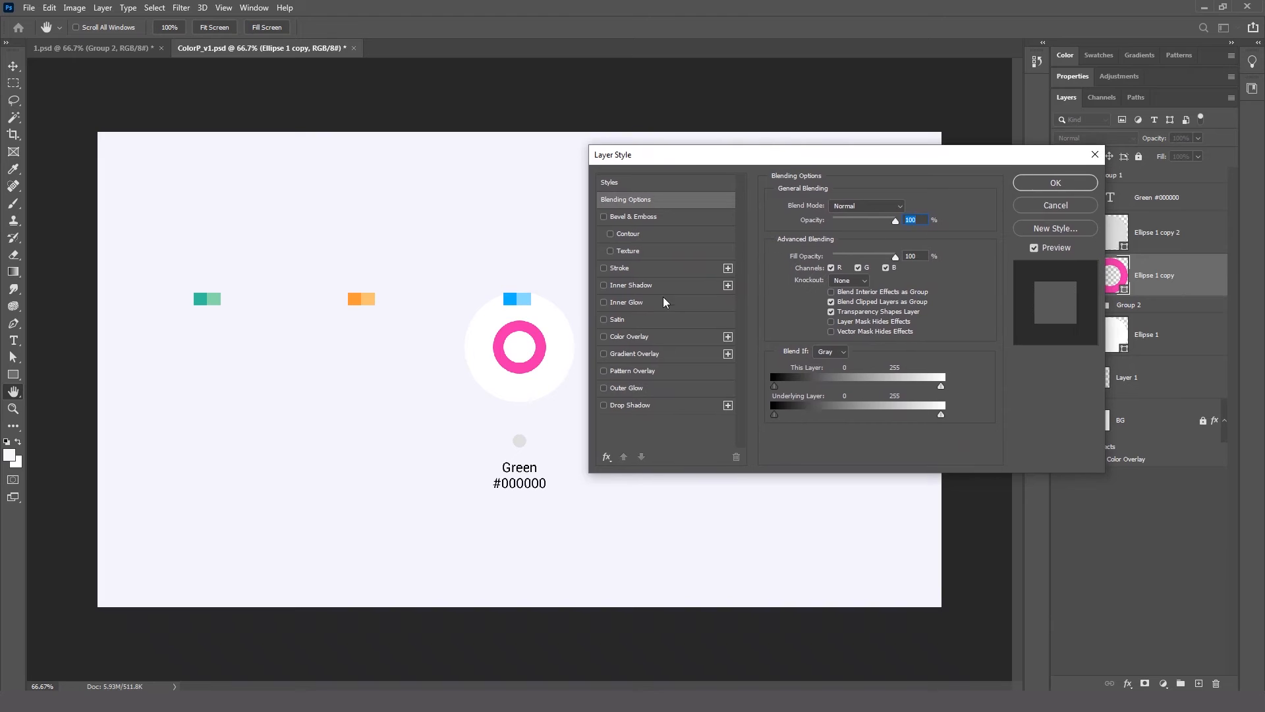
left_click(646, 338)
left_click(907, 213)
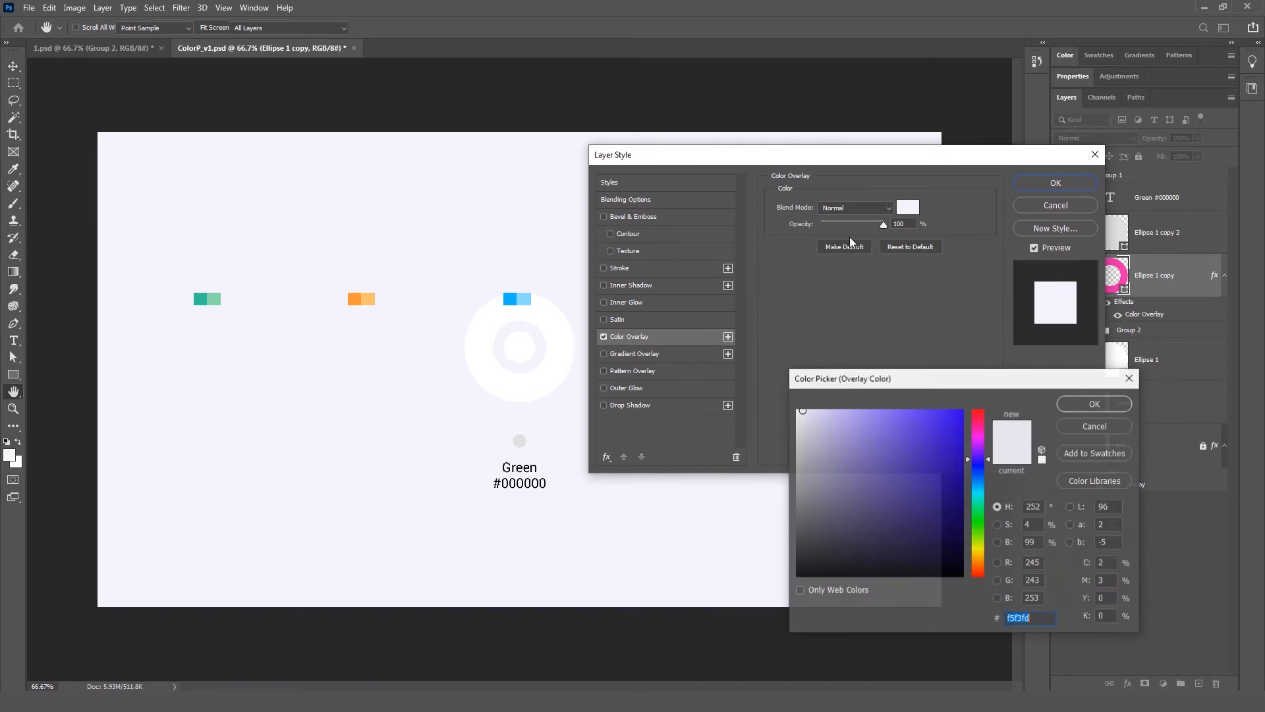
left_click(204, 294)
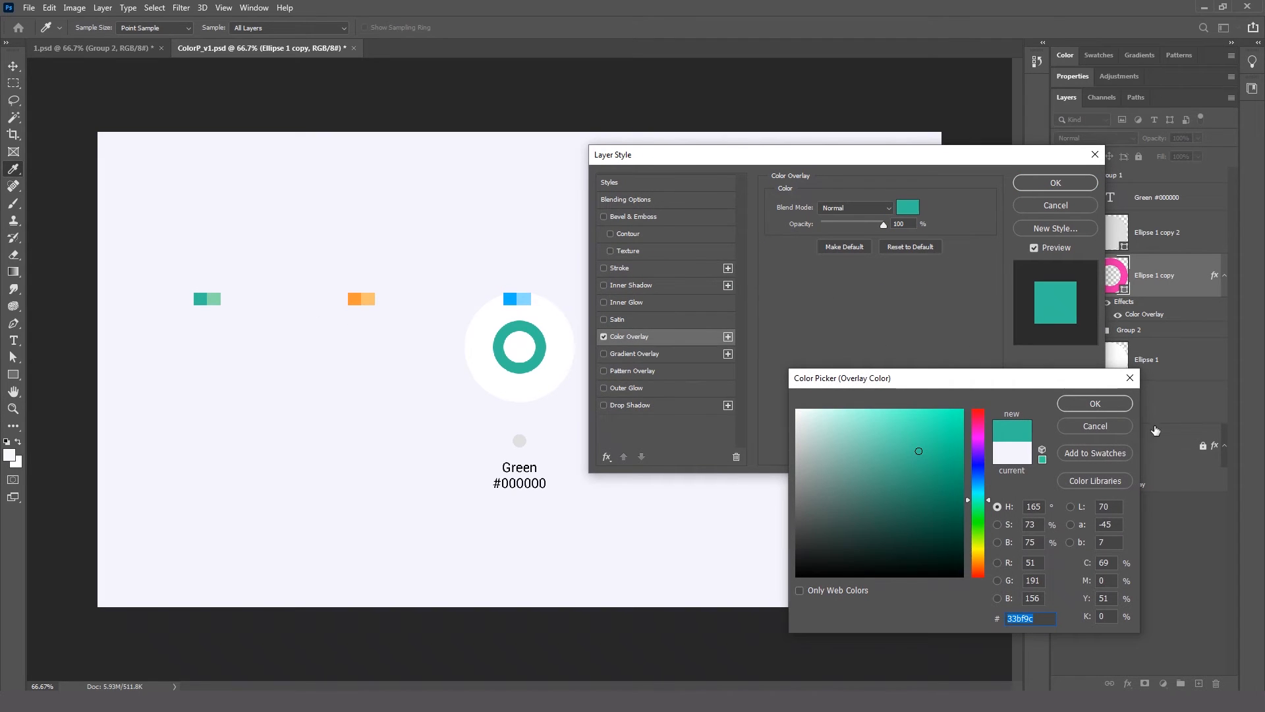
left_click(1095, 404)
left_click(1048, 185)
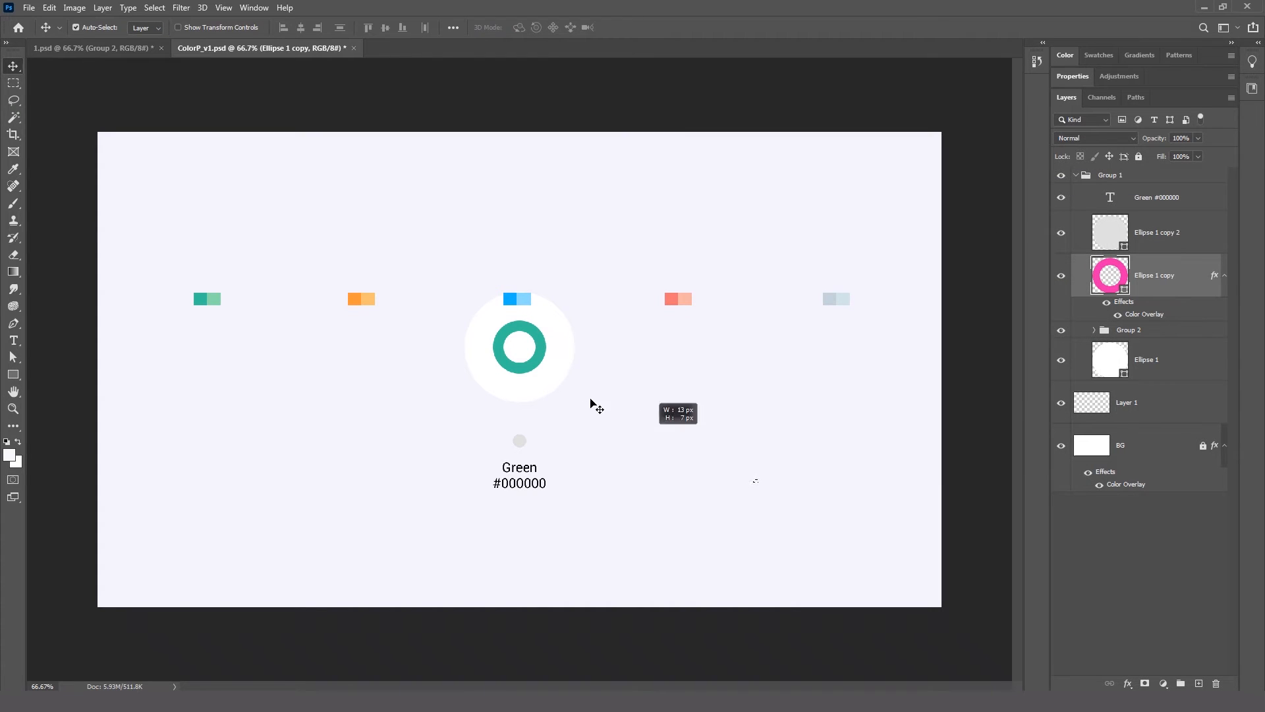
Duplicate the green ring and recolor the copy's overlay with the swatch's light green #84daab.
left_click(540, 349)
key("ctrl")
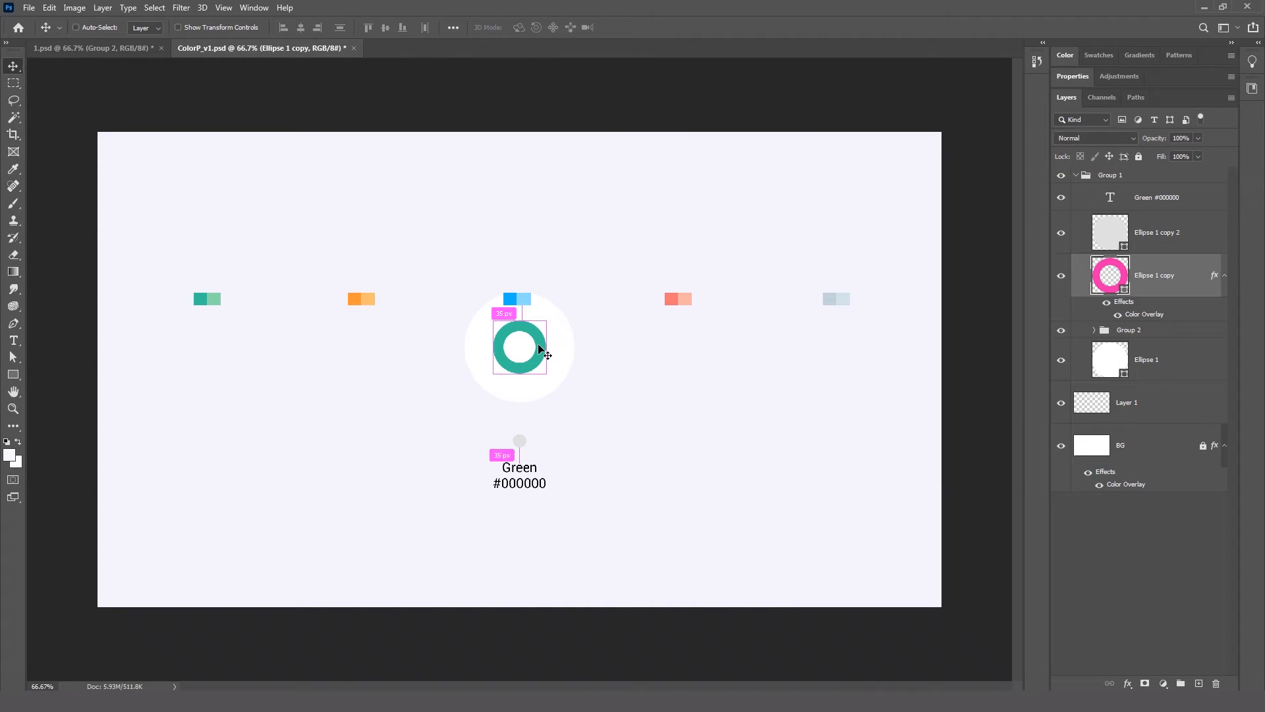
key("ctrl+j")
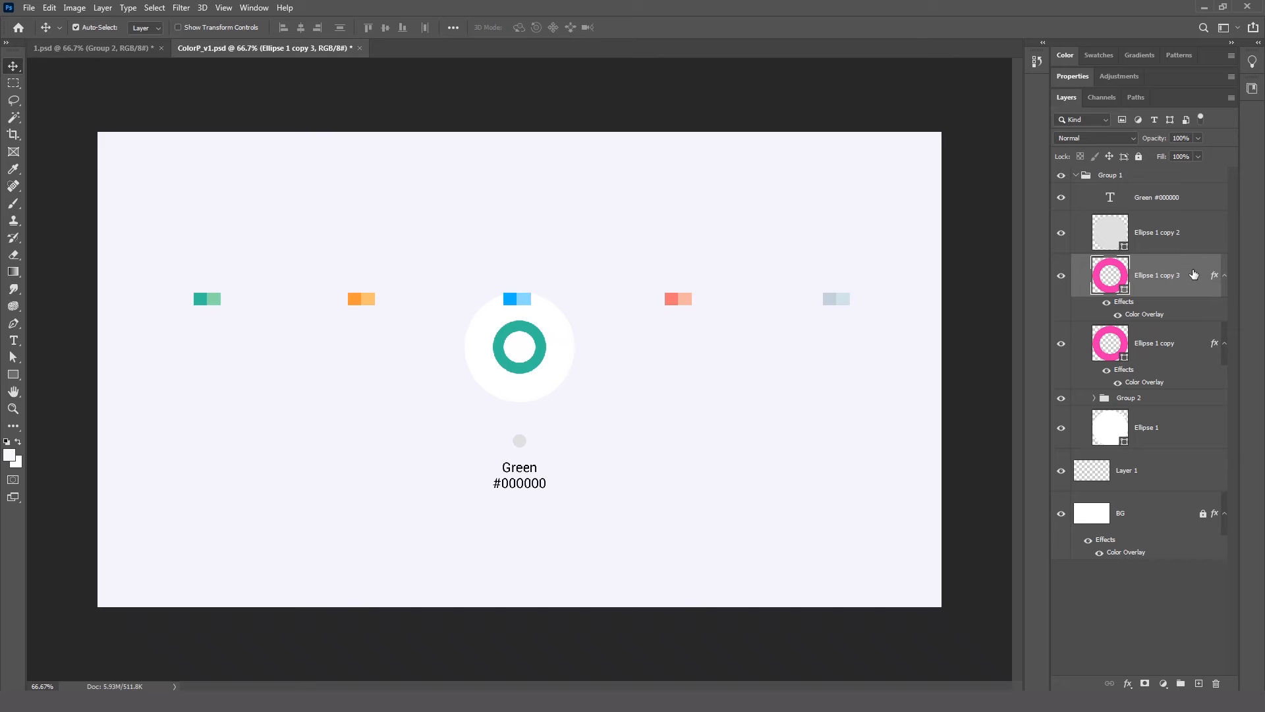
double_click(1193, 273)
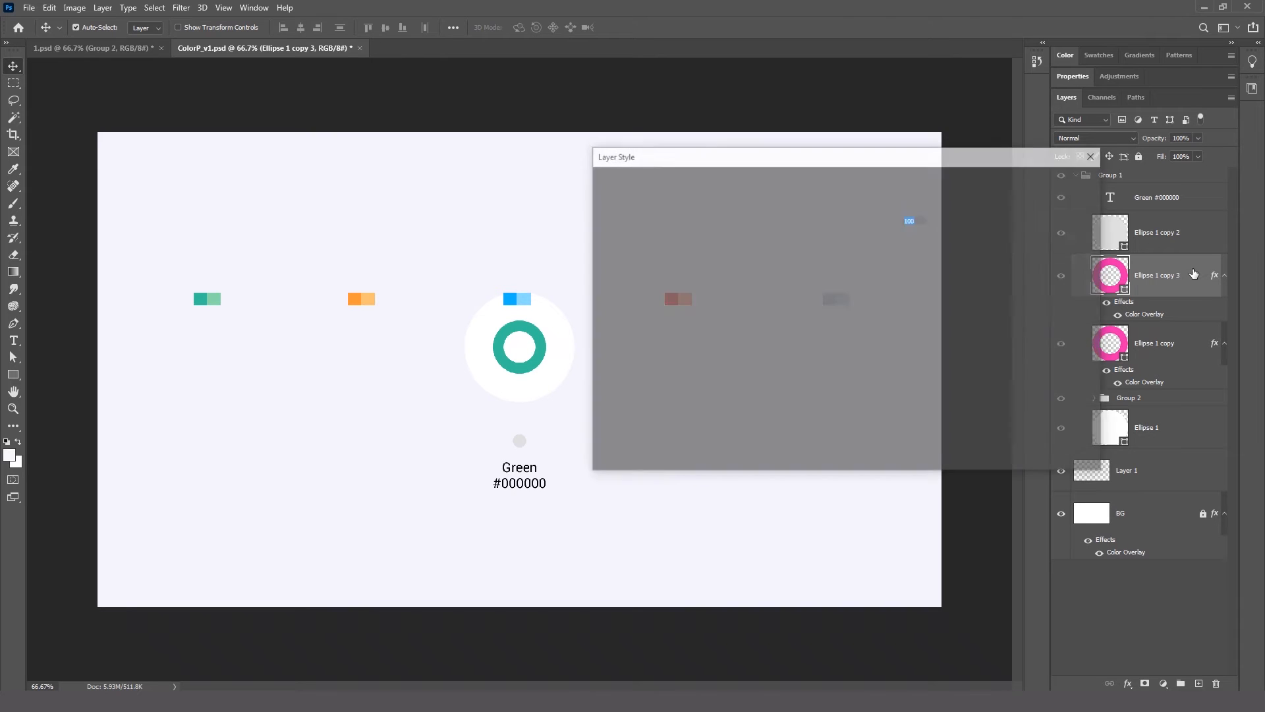
left_click(908, 207)
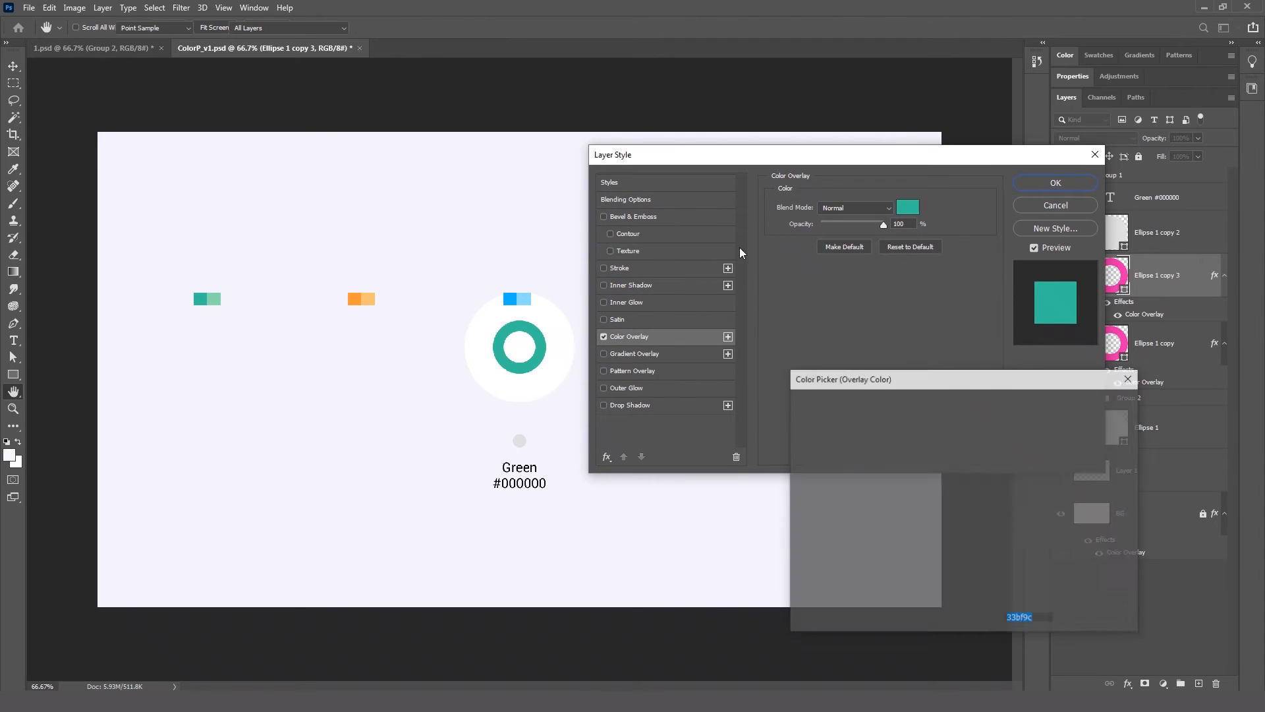
left_click(212, 298)
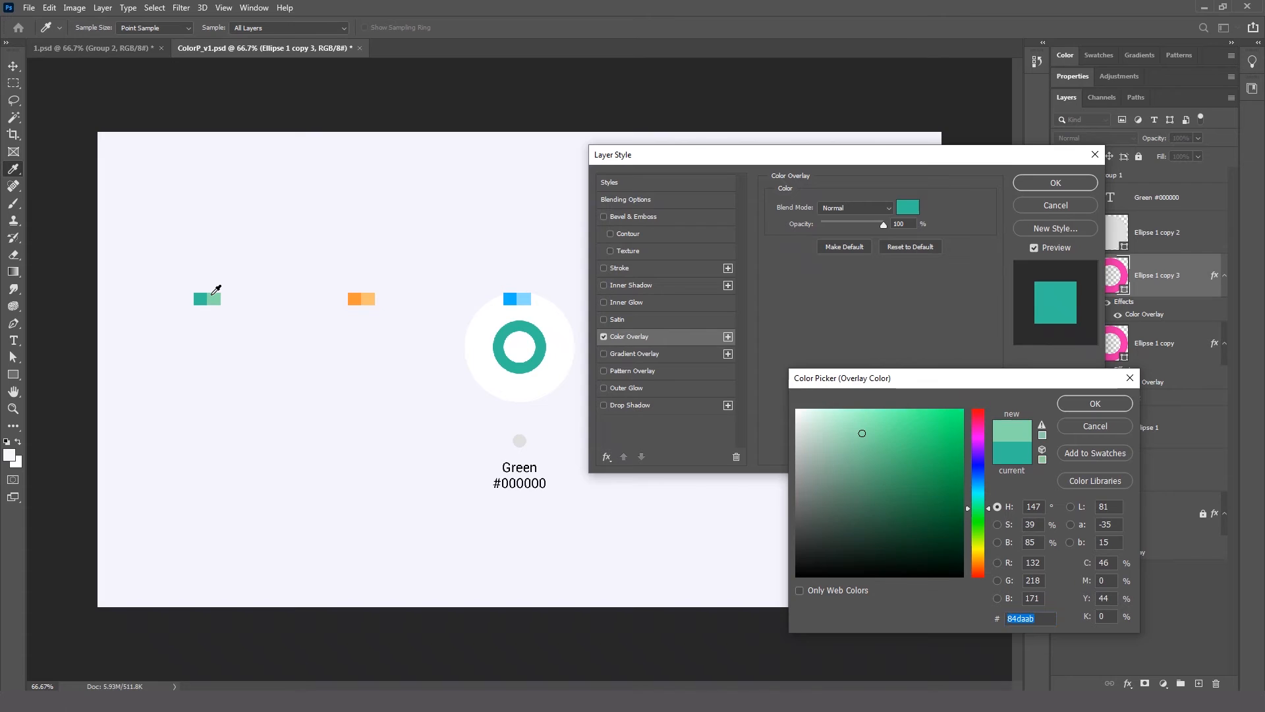
left_click(1080, 402)
left_click(1054, 184)
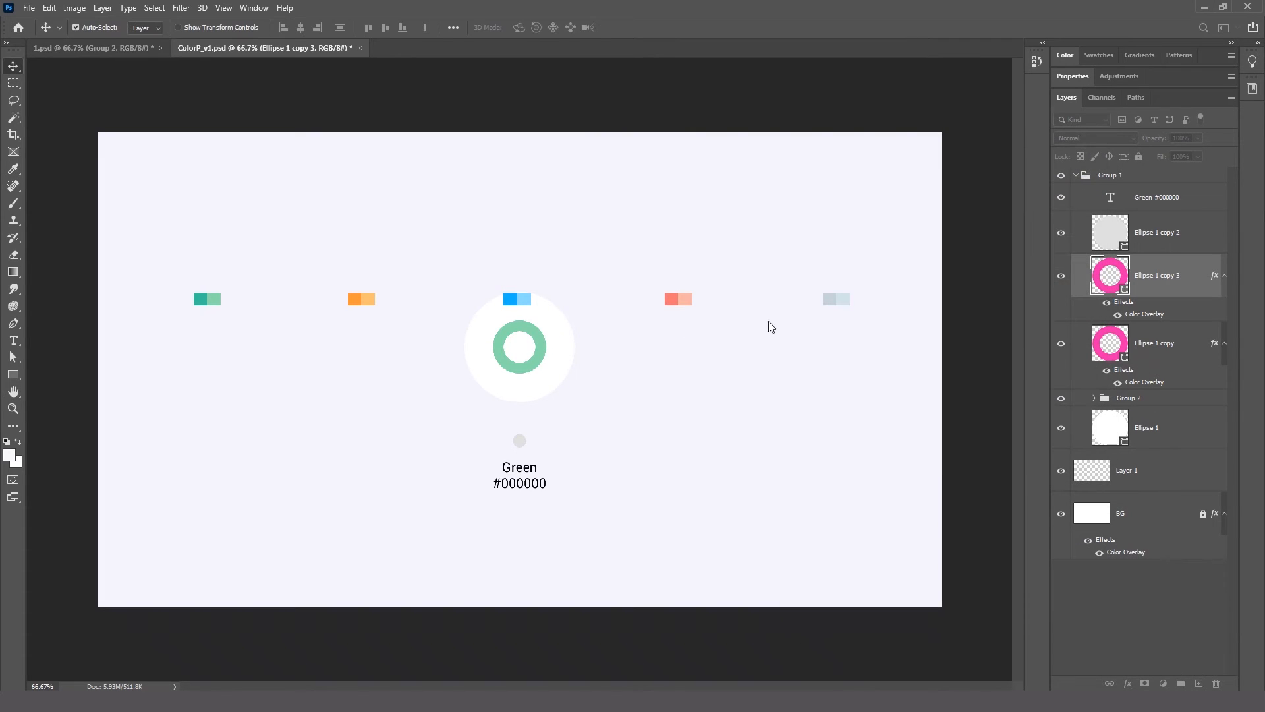
Delete the left anchor point of the light green ring, converting it to a regular path that covers only the right half.
key("z")
left_click(516, 380)
left_click_drag(518, 394, 549, 397)
key("v")
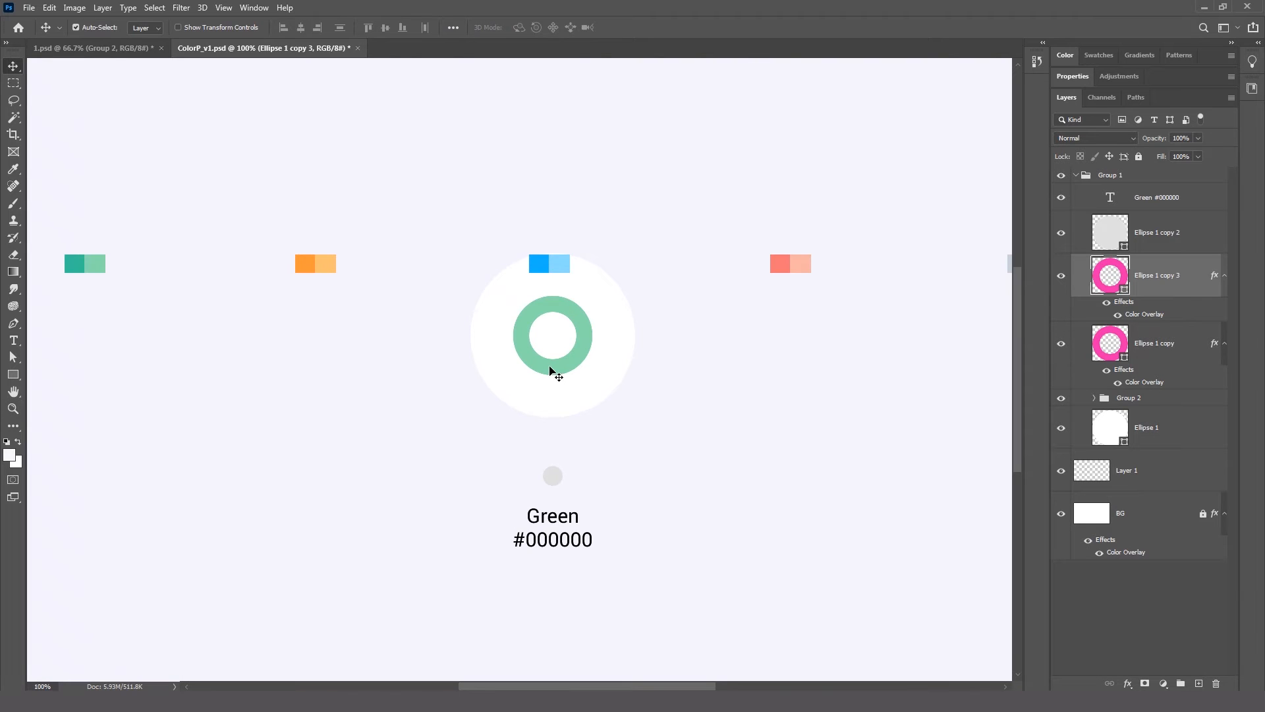
key("a")
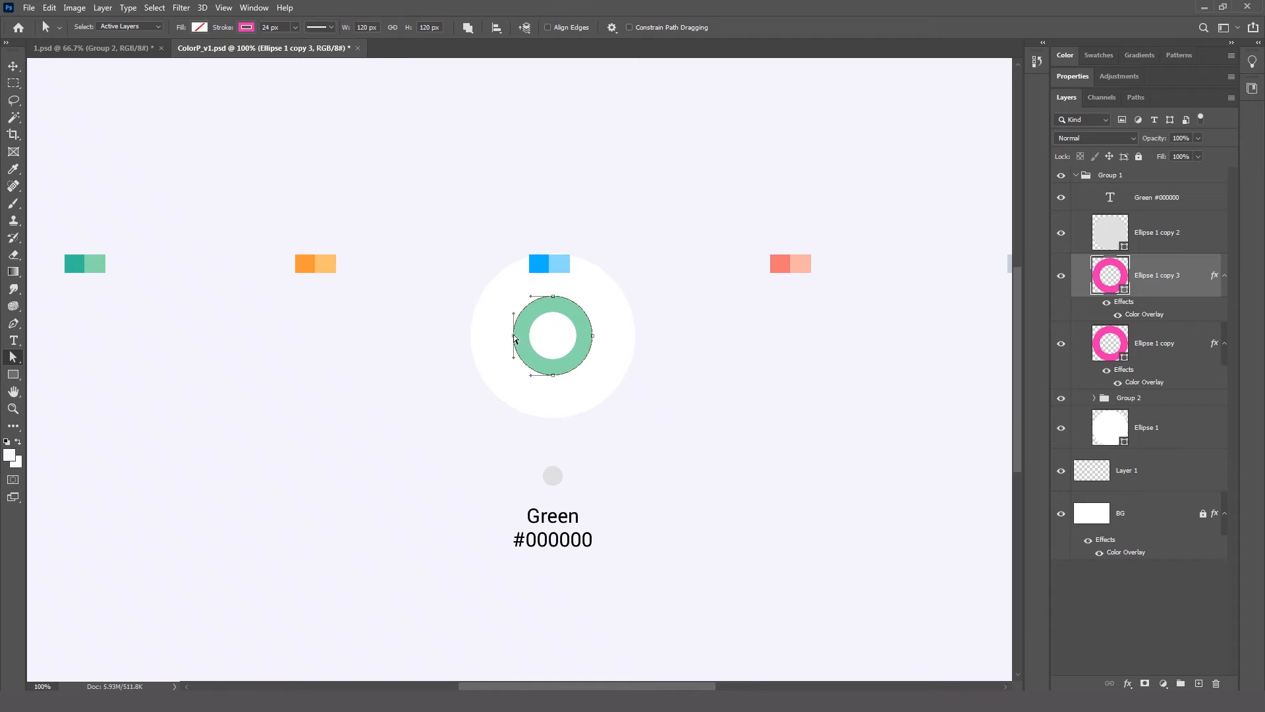
key("Delete")
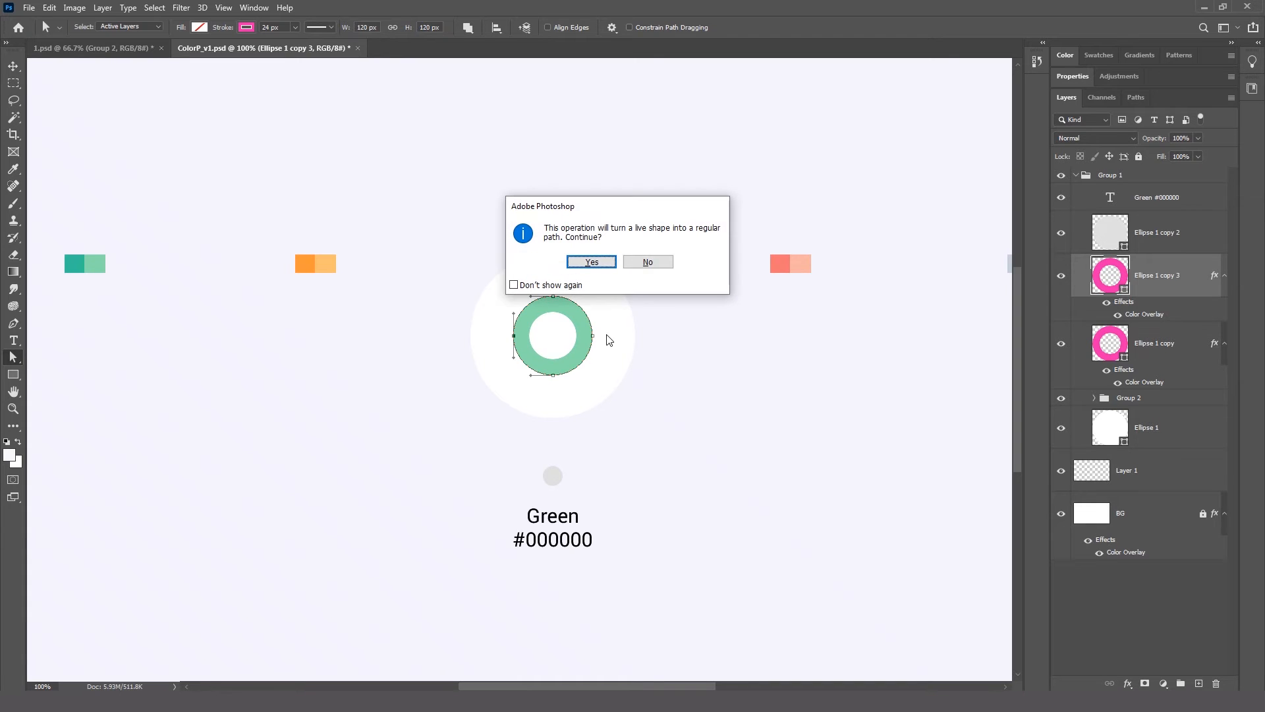
left_click(592, 262)
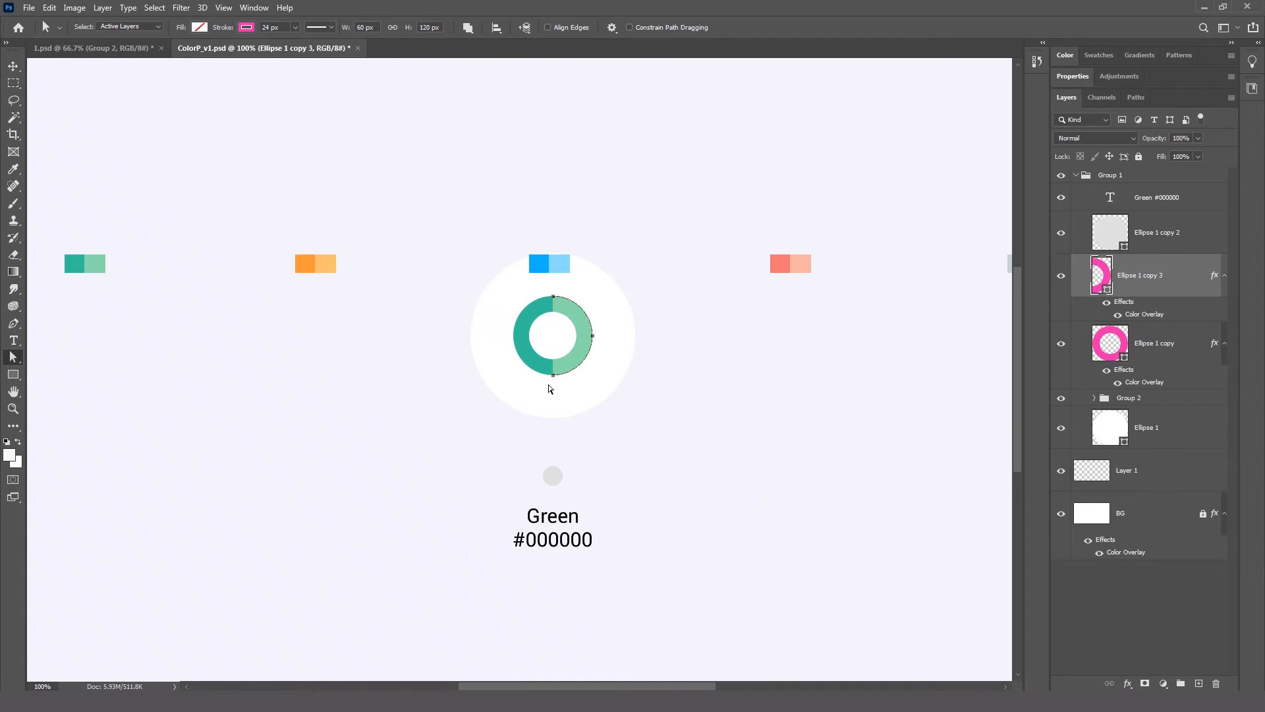
left_click(13, 66)
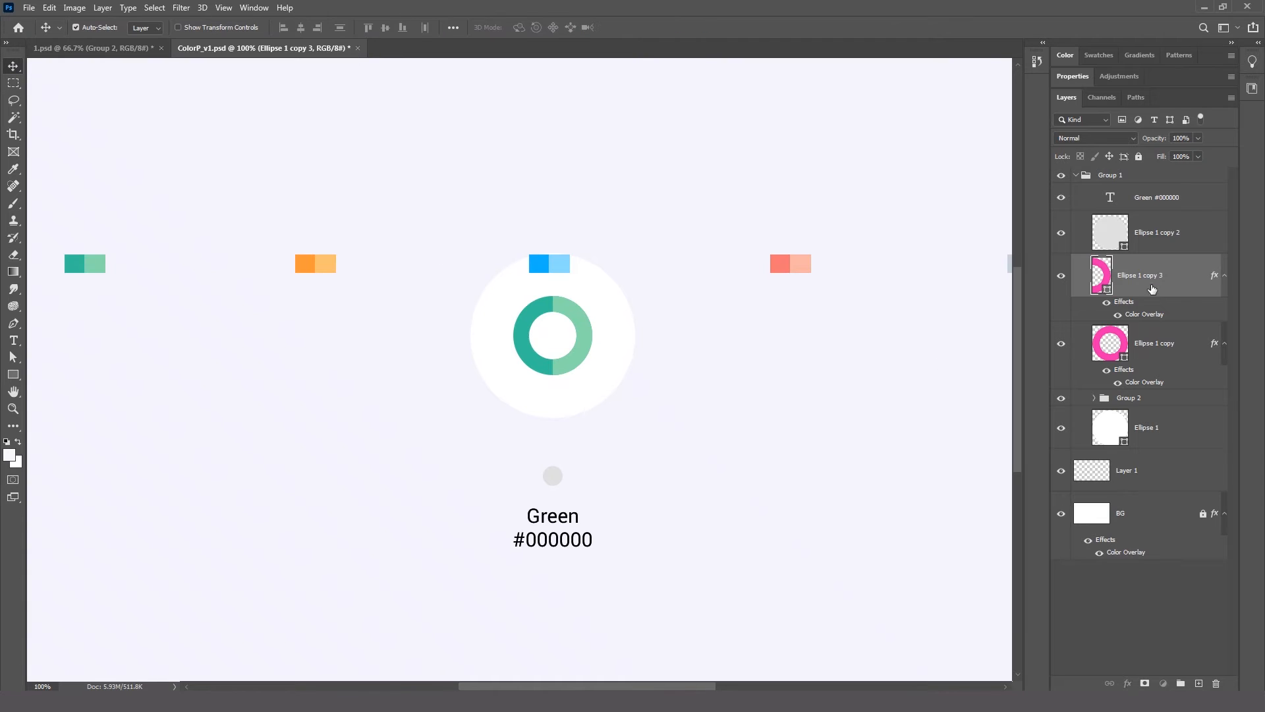
Check the light green half ring and the dark green full ring by toggling their layer visibility.
left_click(1061, 276)
left_click(1061, 276)
left_click(1080, 349)
left_click(1063, 344)
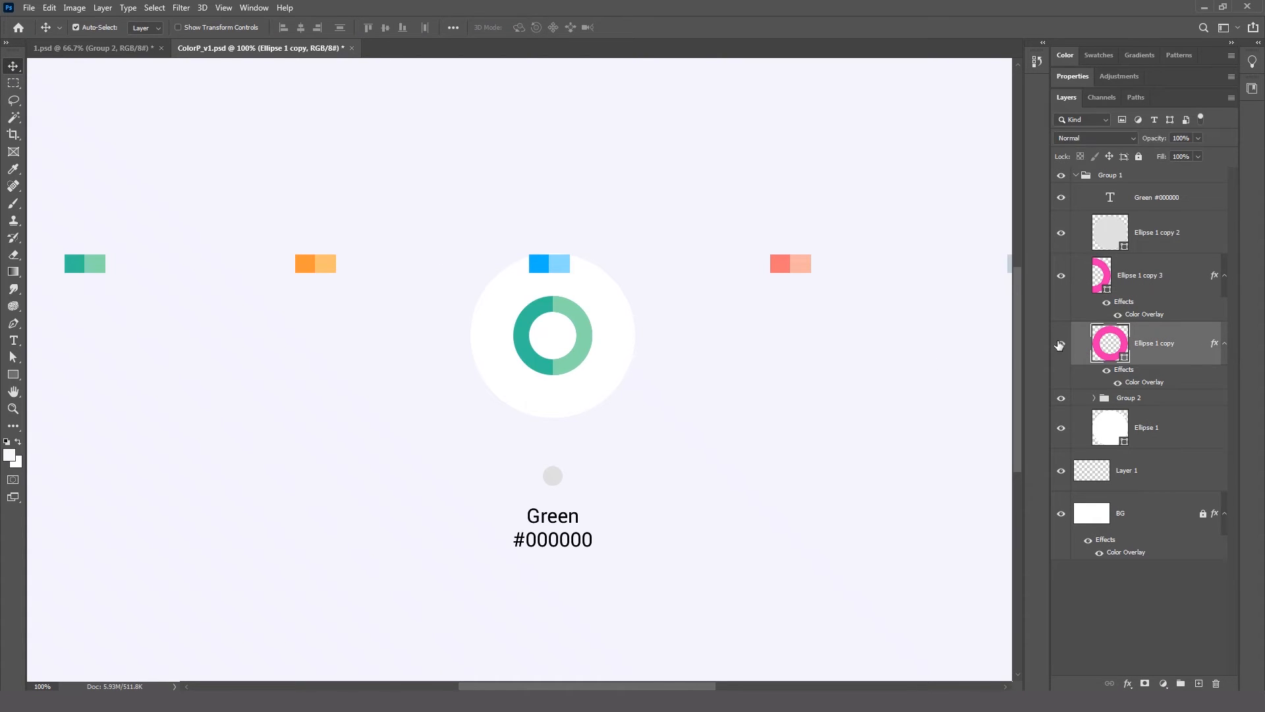
key("ctrl+minus")
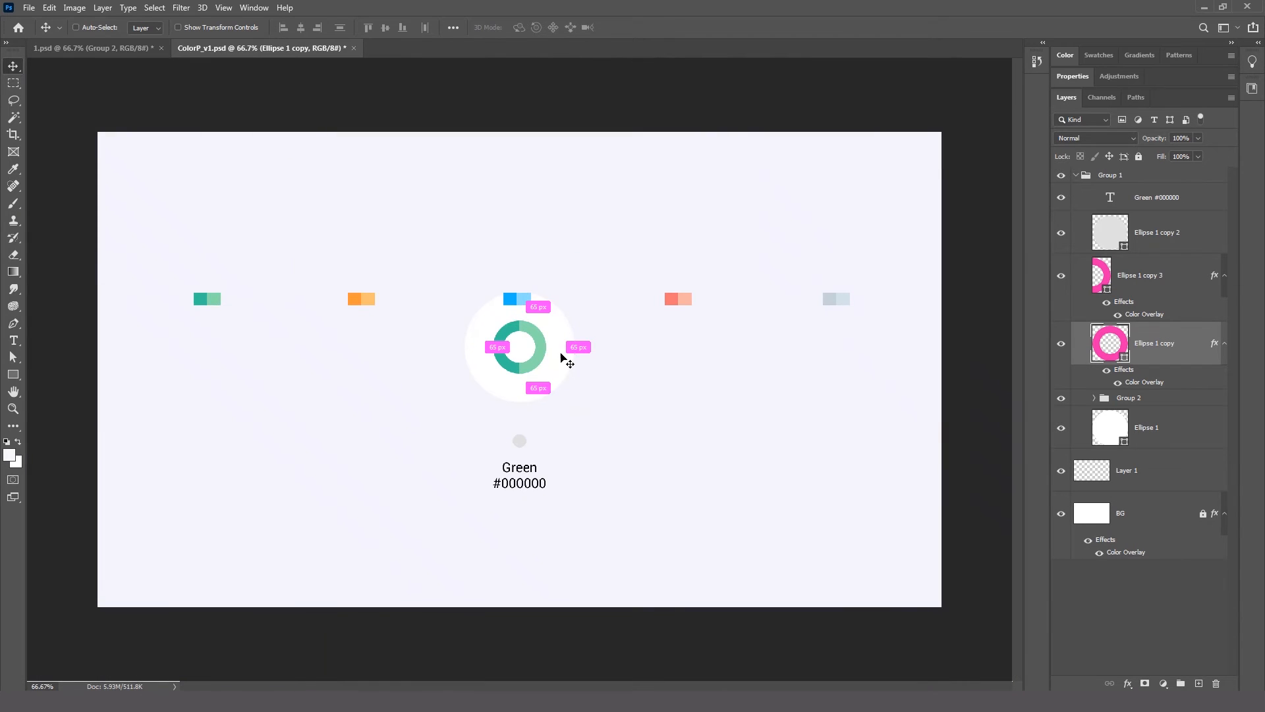
Compare the two-tone ring with the finished samples in 1.psd and return to ColorP_v1.psd.
left_click(110, 50)
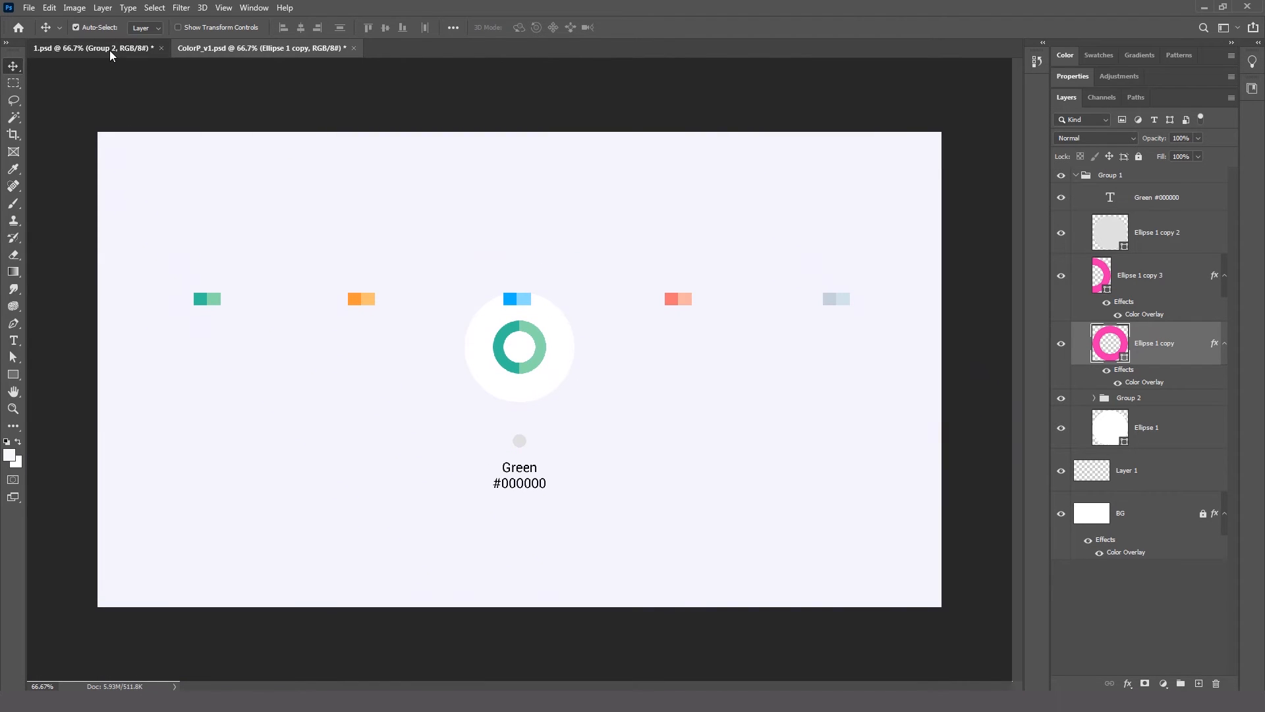
left_click(226, 53)
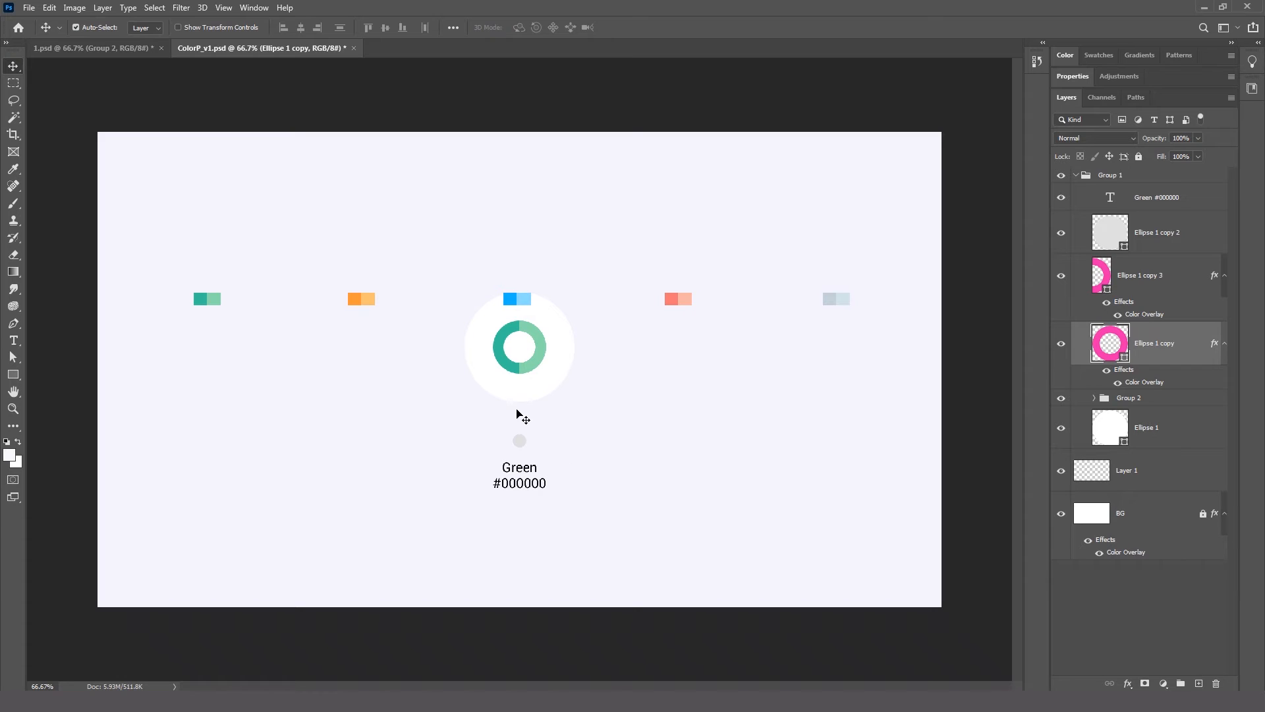
left_click(119, 50)
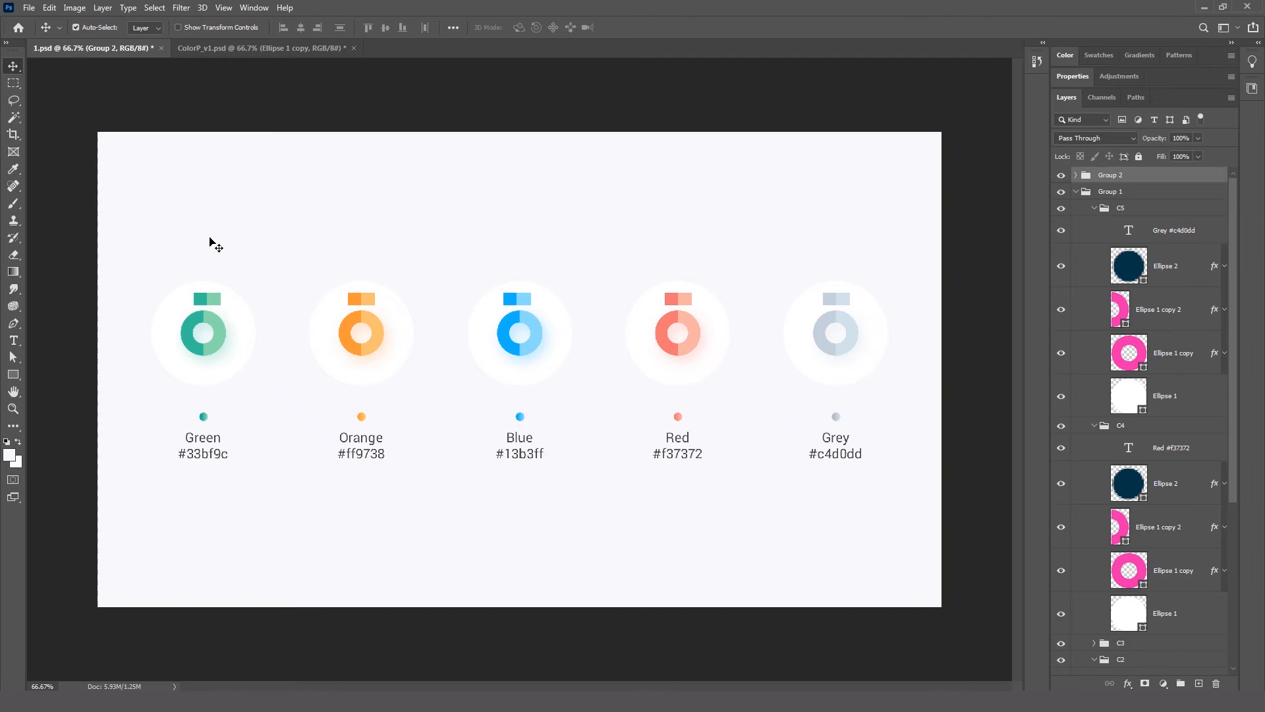
left_click(241, 51)
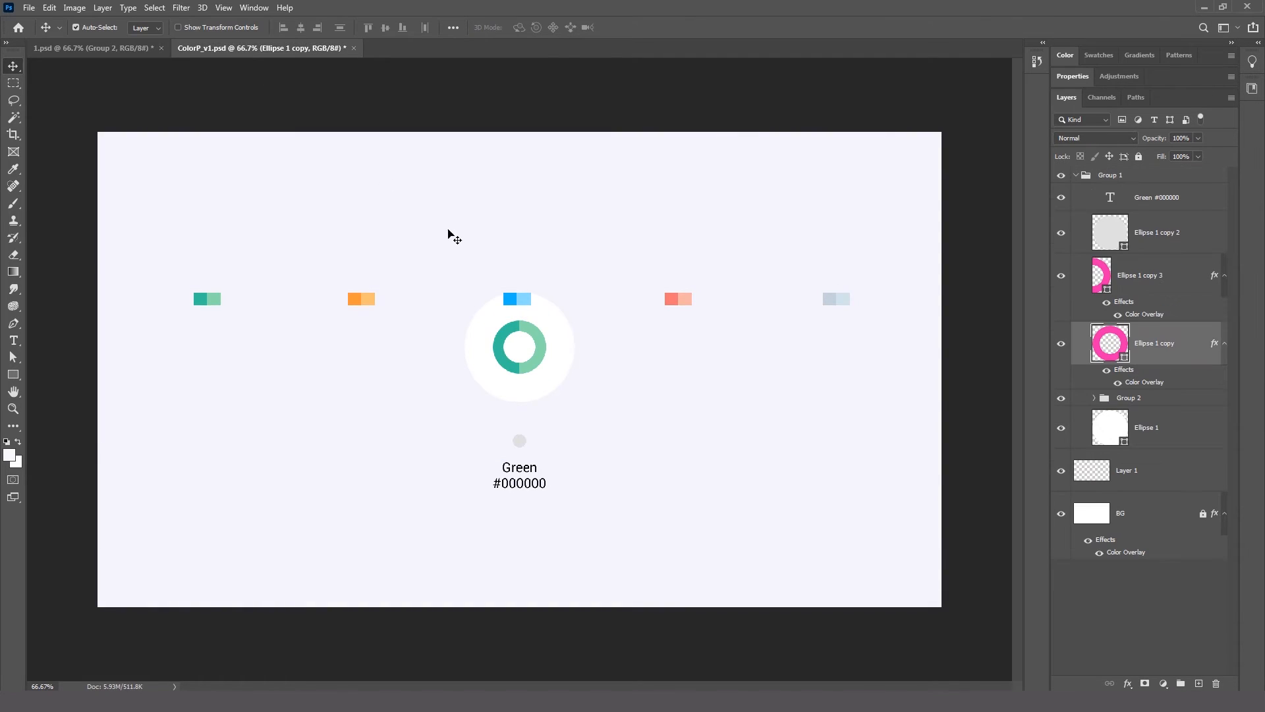
Add a drop shadow to the dark green full ring, colored with the ring's own green #33bf9c.
double_click(1196, 339)
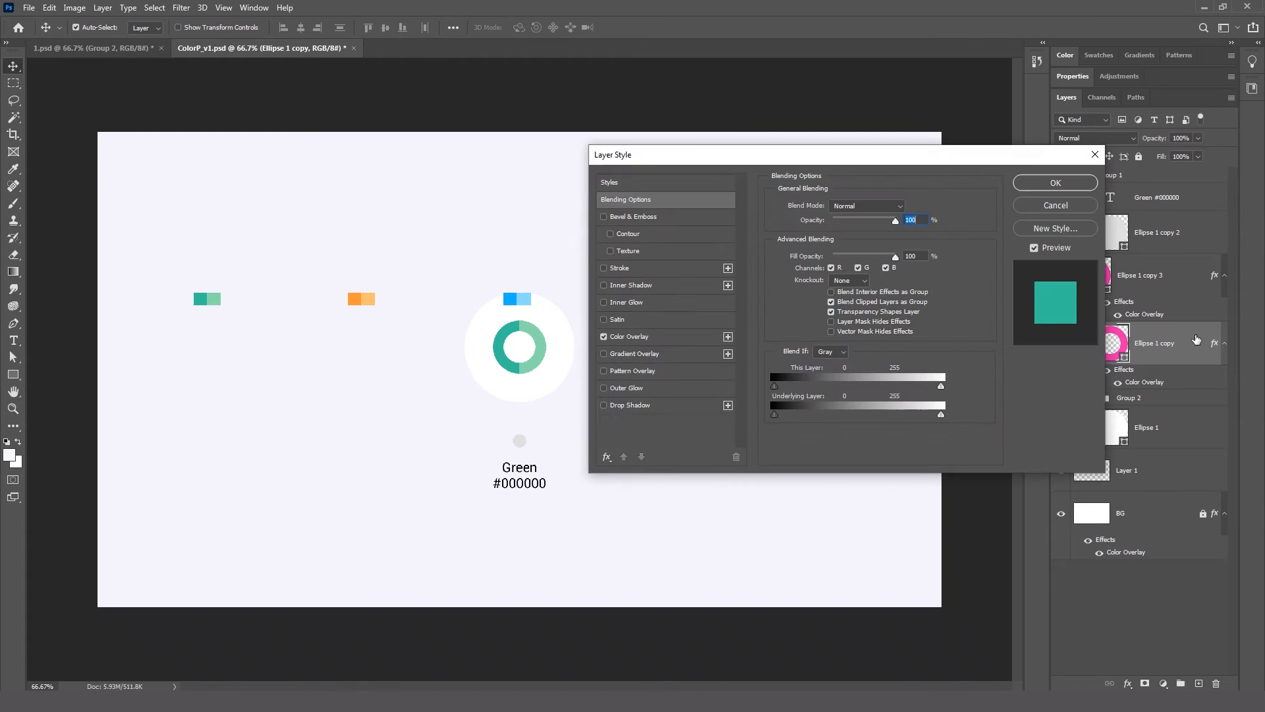
left_click(630, 405)
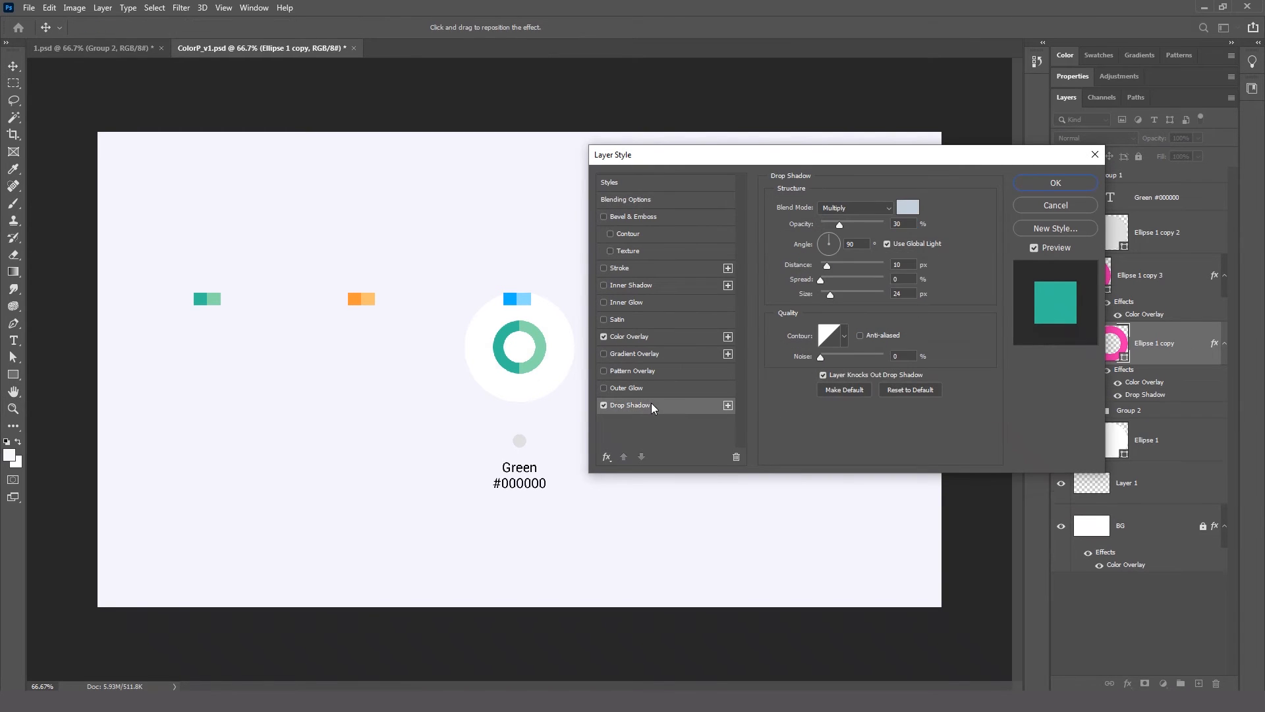
left_click_drag(876, 158, 954, 152)
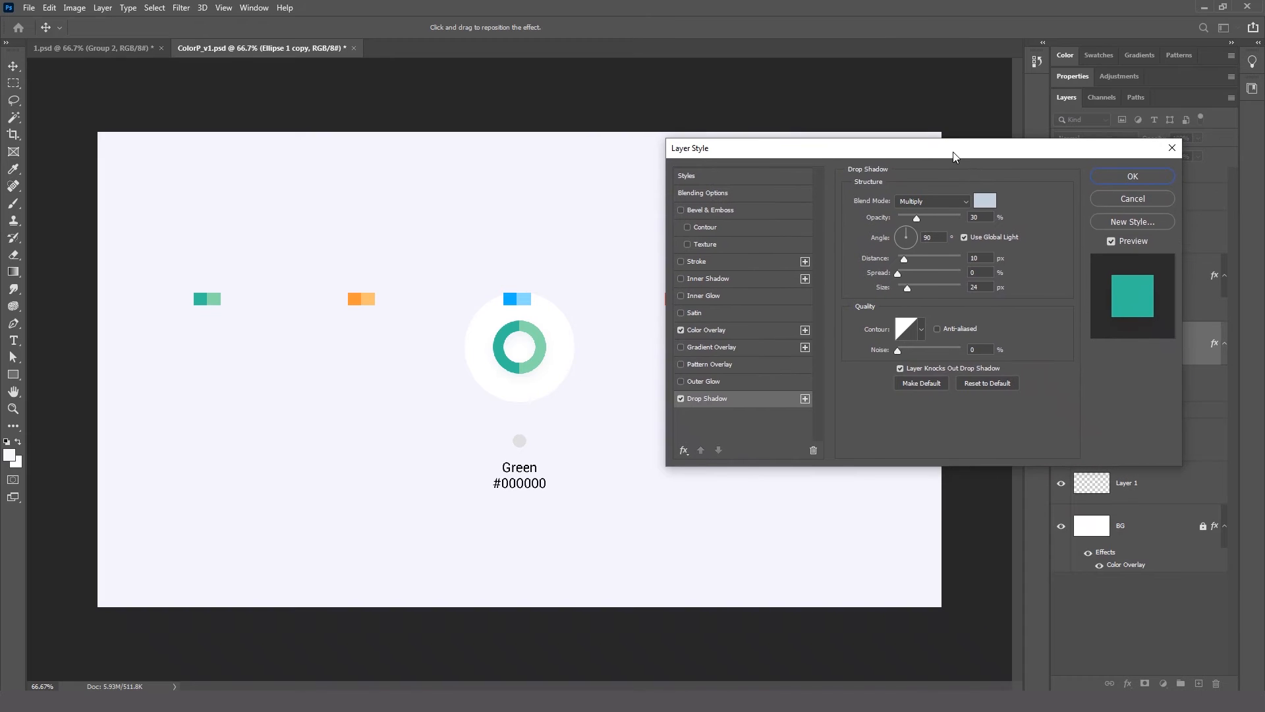
left_click(996, 205)
left_click(502, 340)
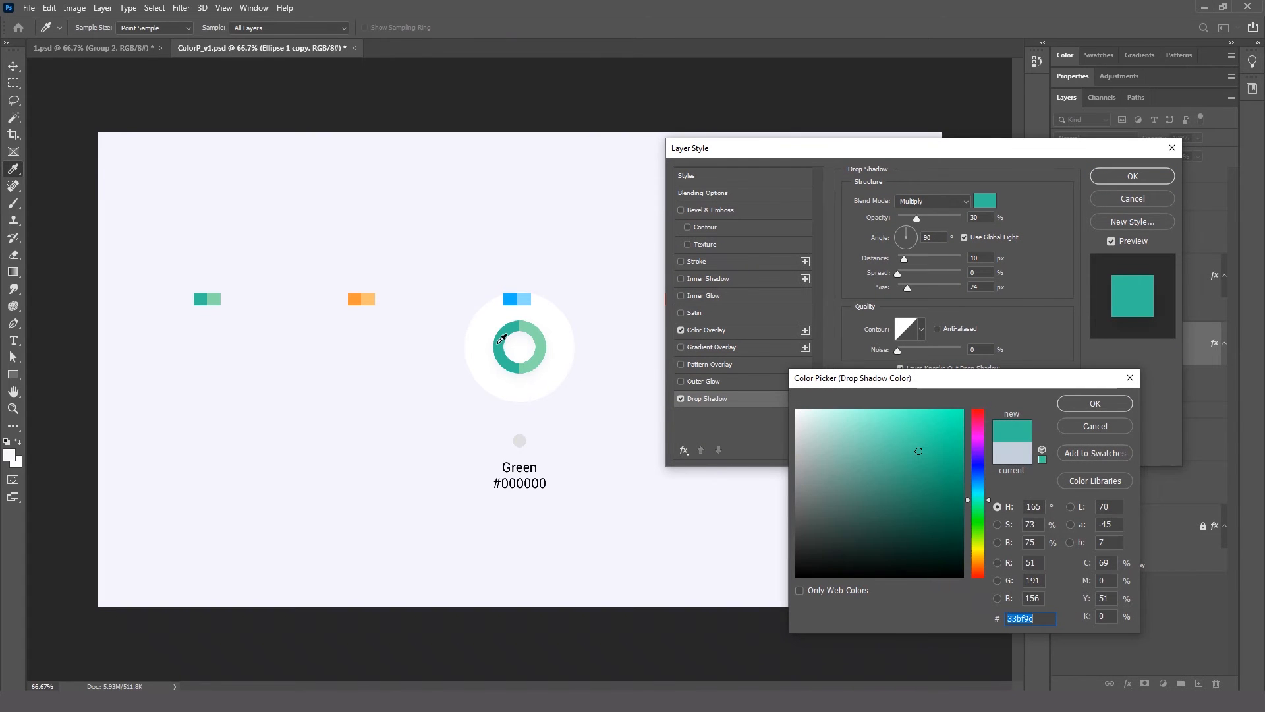
left_click(1095, 403)
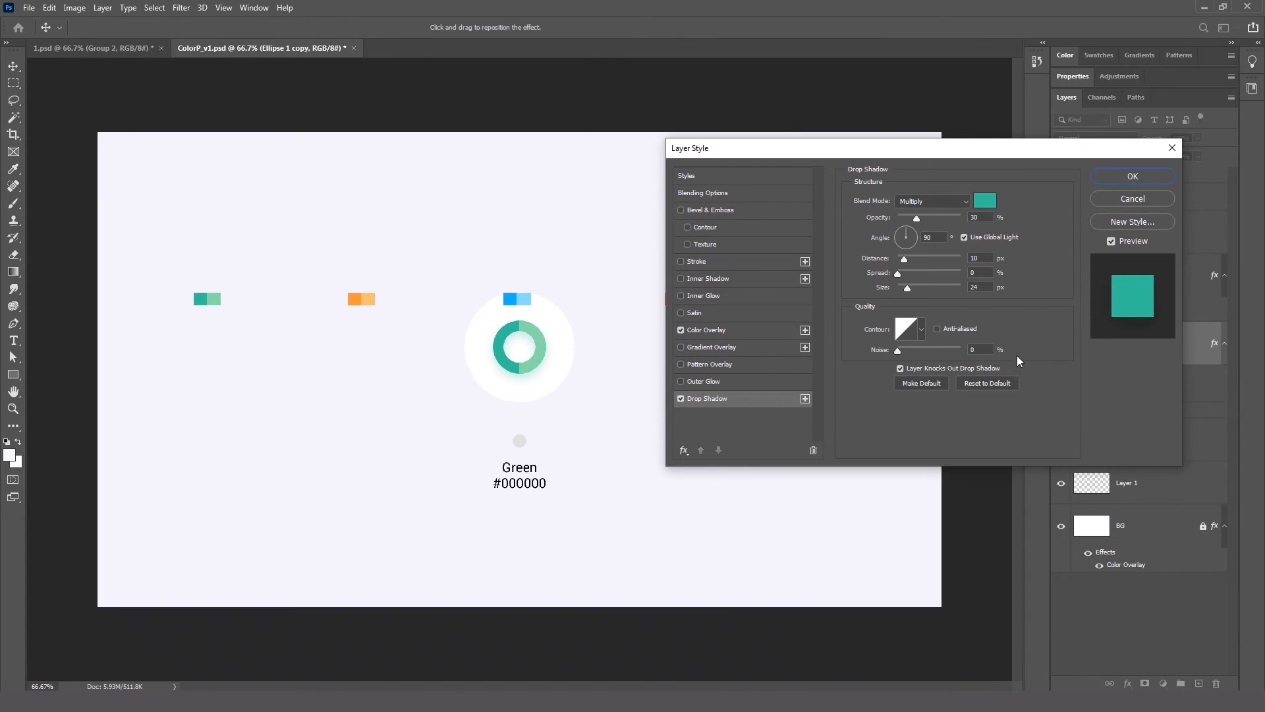
Set the ring's drop shadow opacity to 30% and its size to 25 px, and apply the layer style.
left_click_drag(918, 217, 1005, 227)
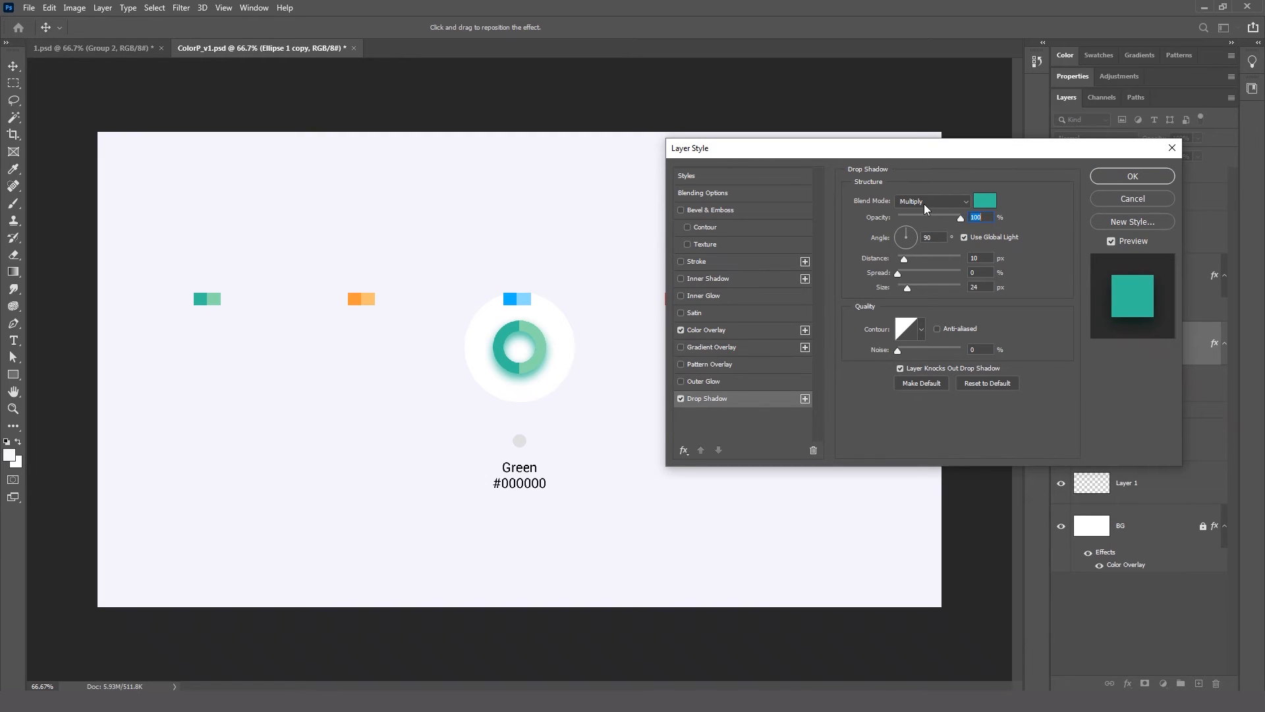
left_click(988, 216)
type("30")
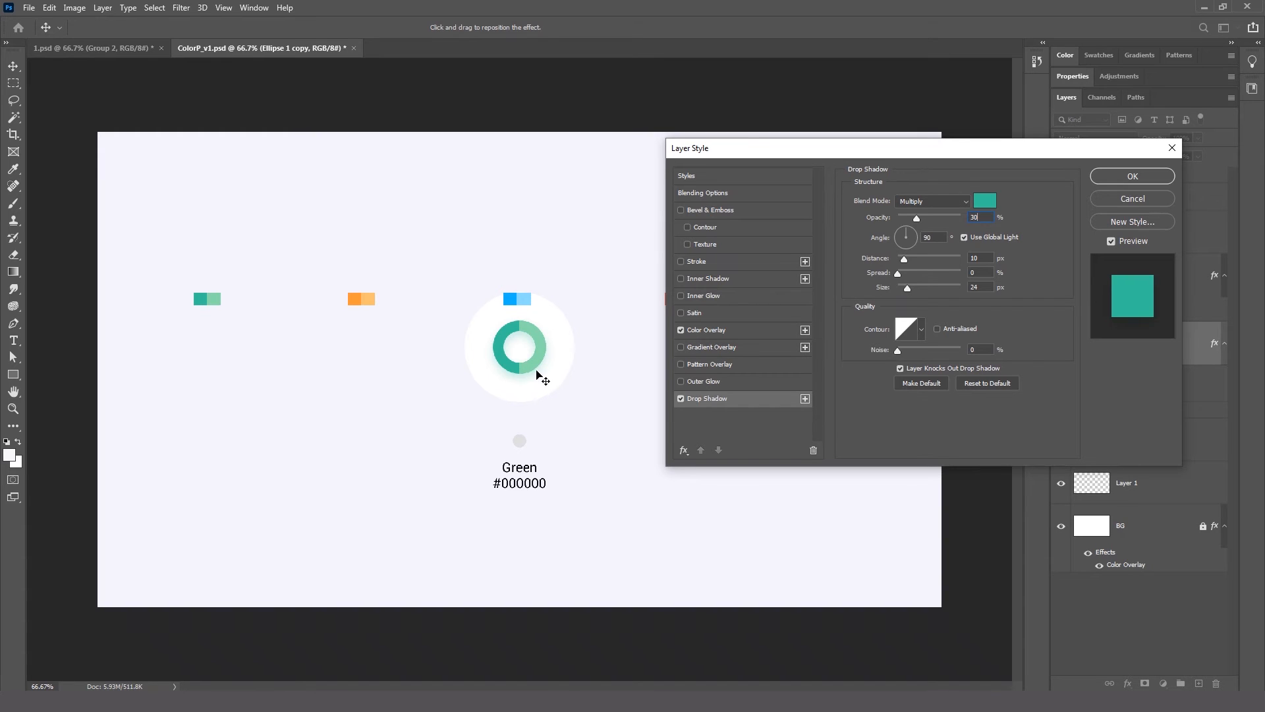
left_click_drag(905, 289, 903, 288)
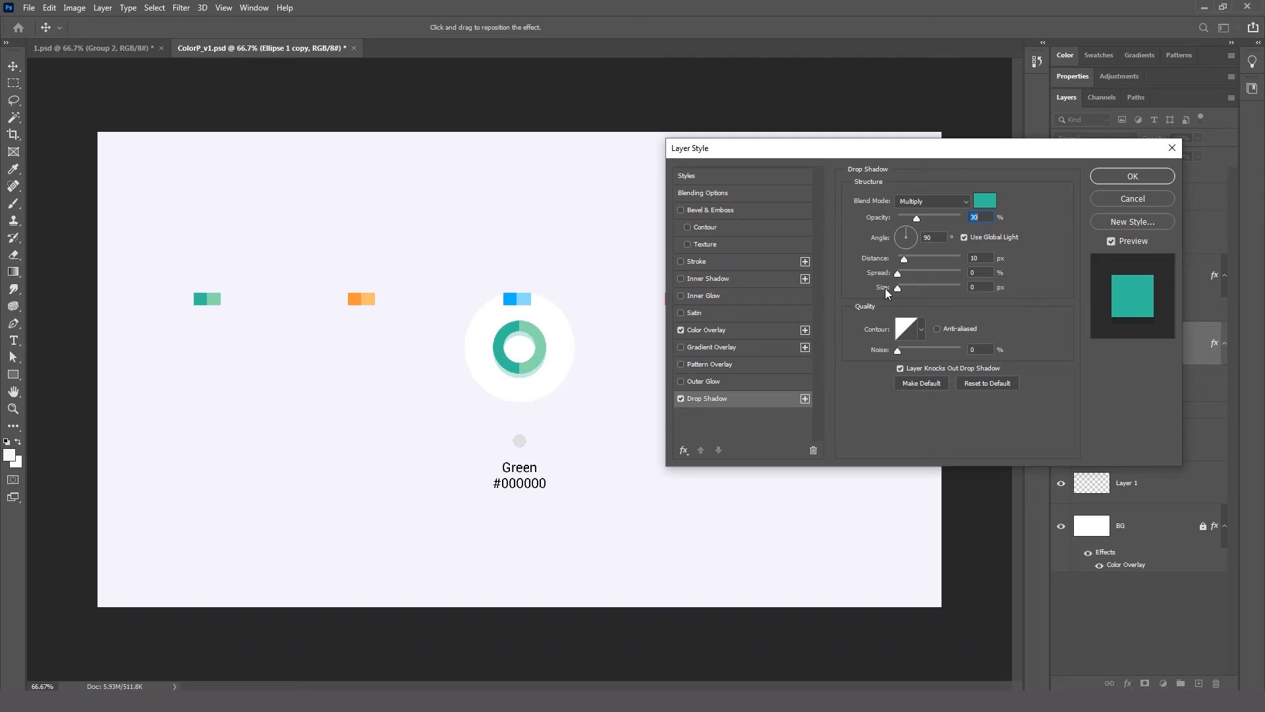
left_click_drag(905, 290, 907, 290)
type("25")
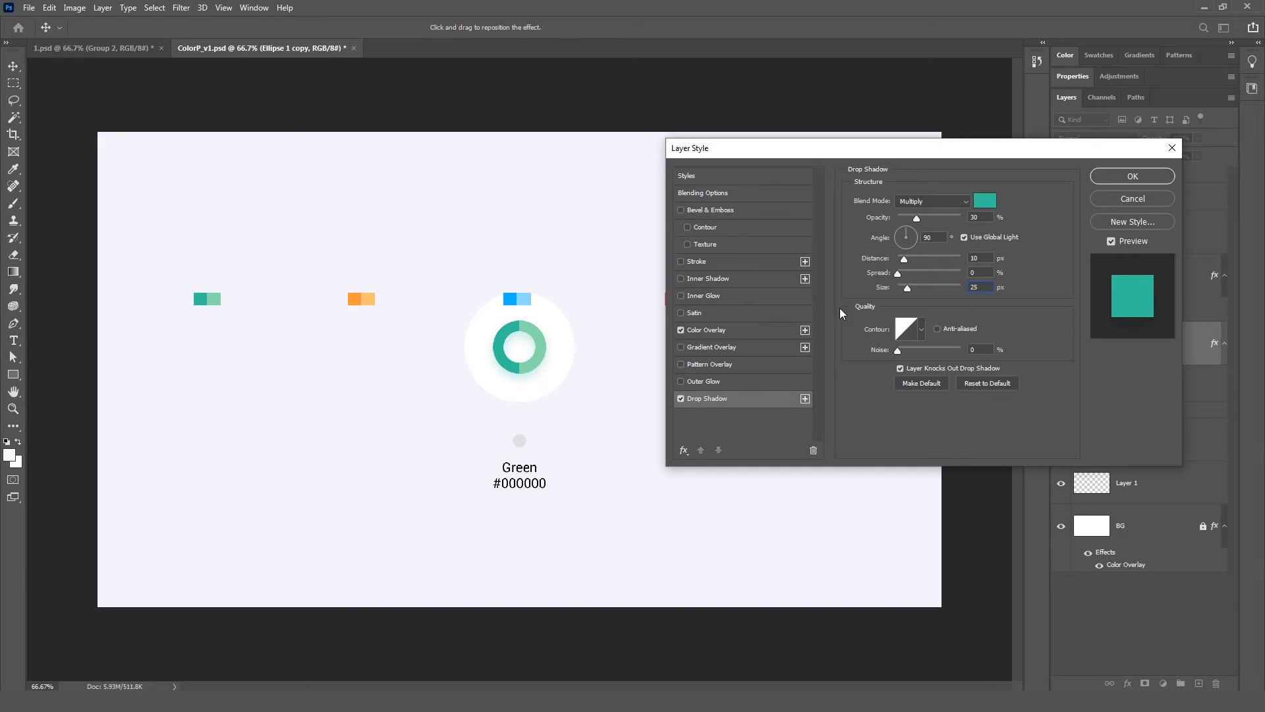
left_click(1113, 176)
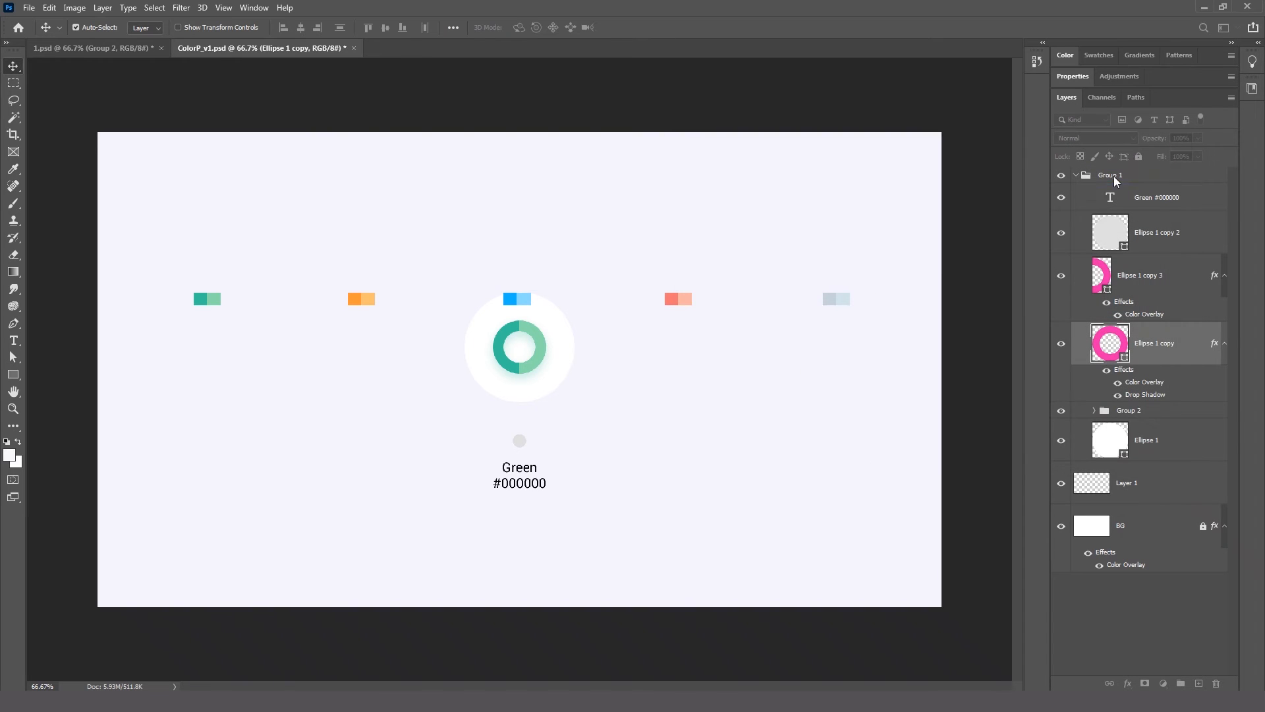
Give the small dot below the ring a gradient overlay, leaving its color overlay turned off.
left_click(522, 439)
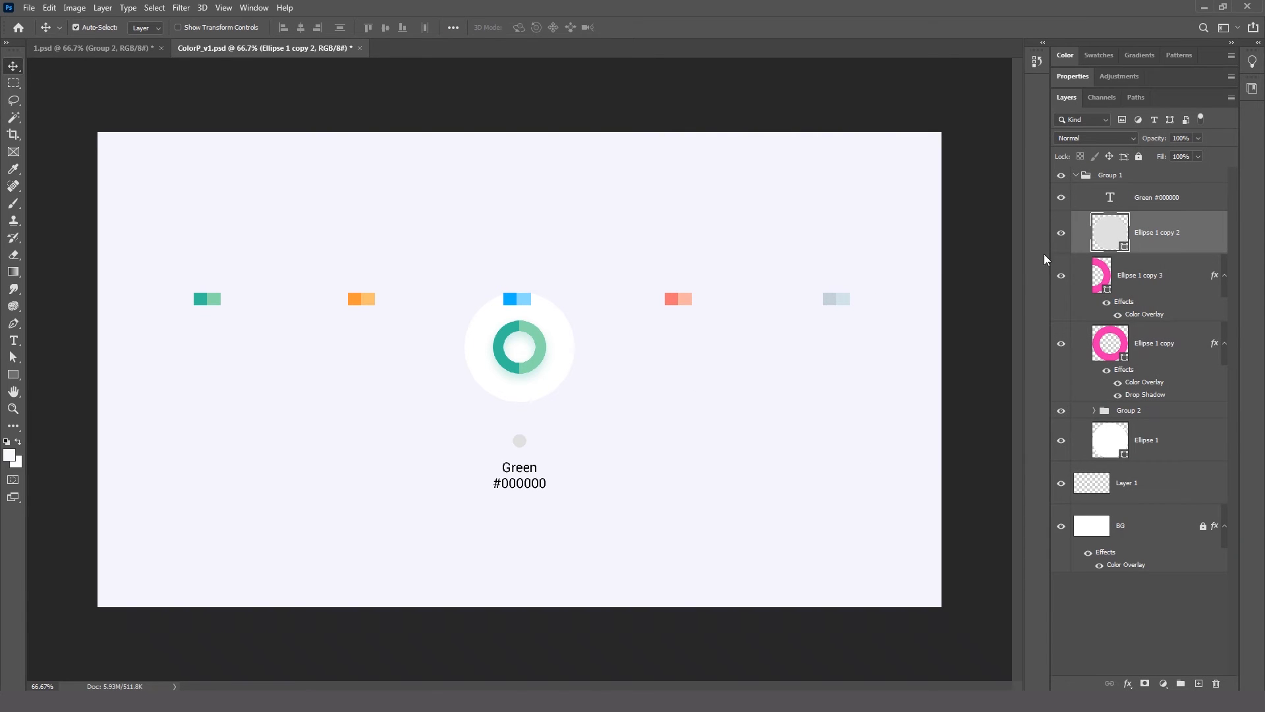
double_click(1209, 246)
left_click(746, 337)
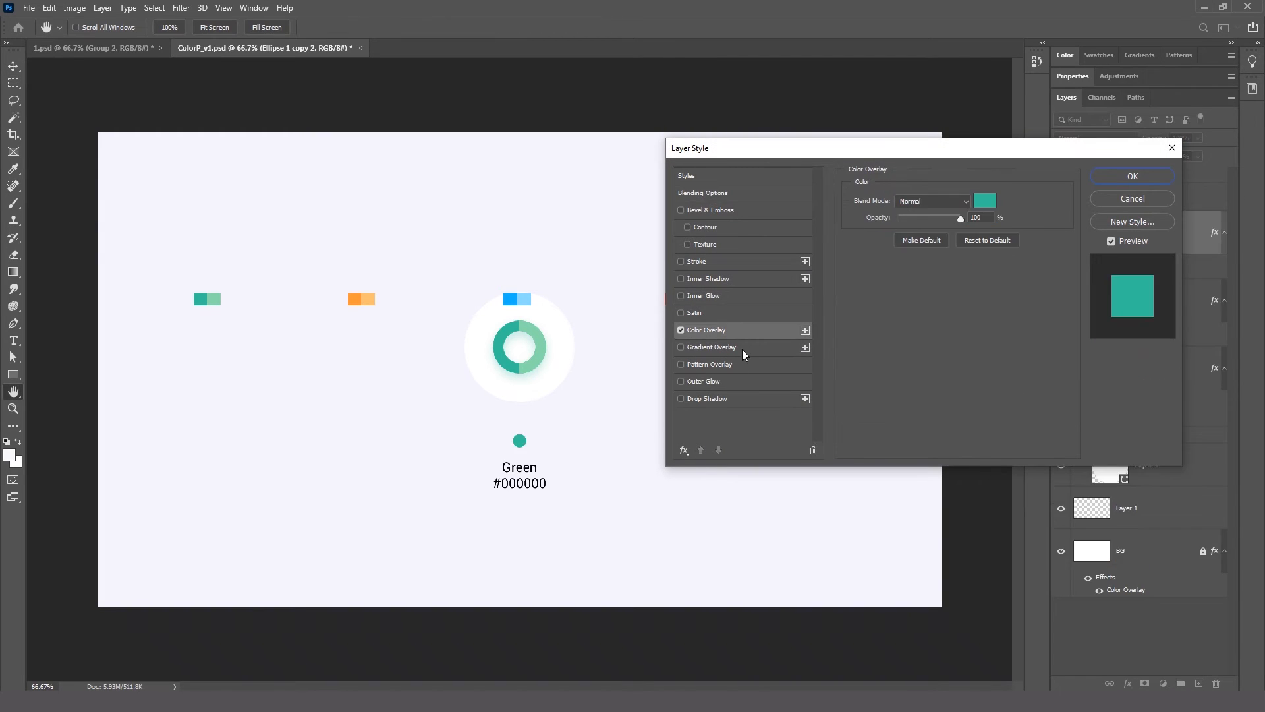
left_click(742, 345)
left_click(680, 329)
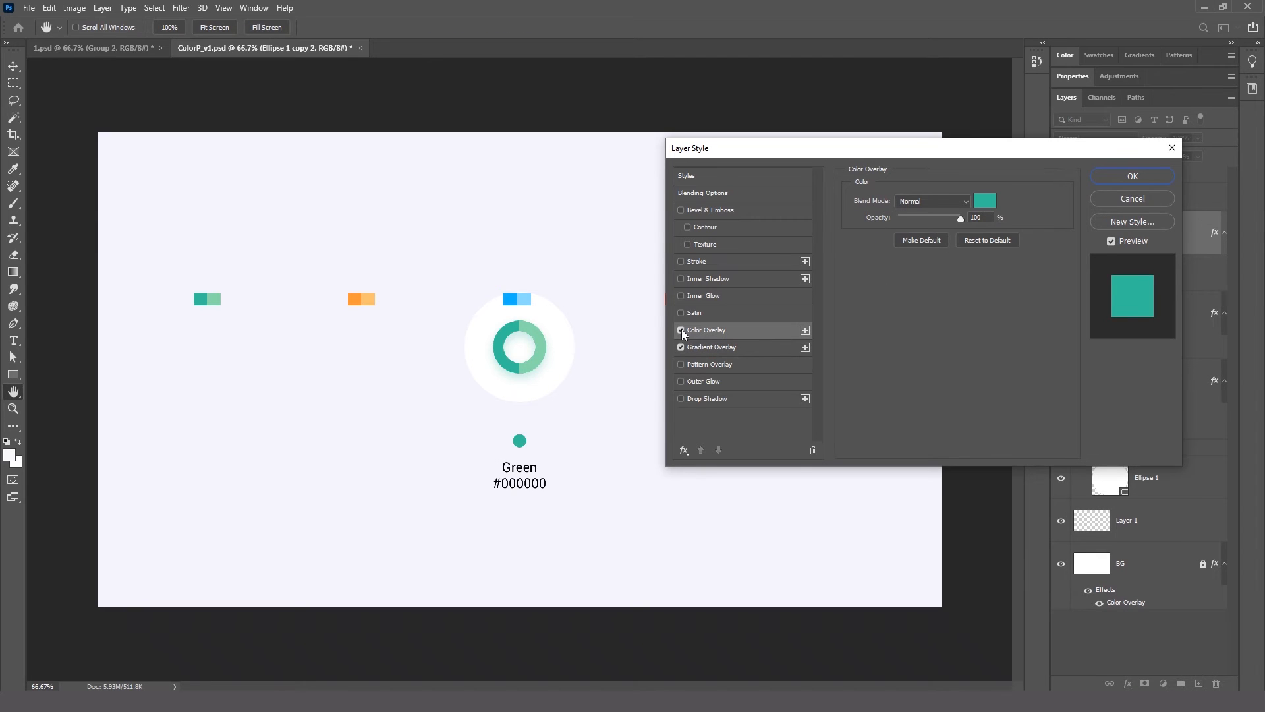
left_click(682, 329)
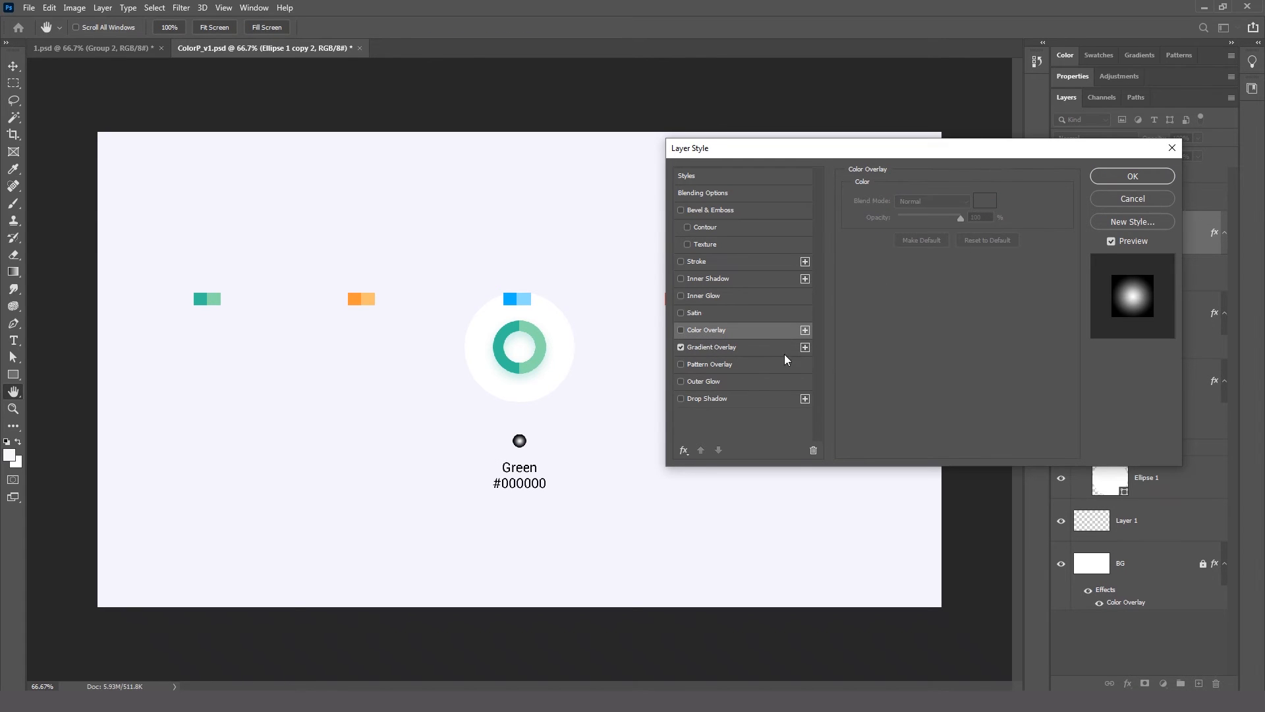
left_click(742, 328)
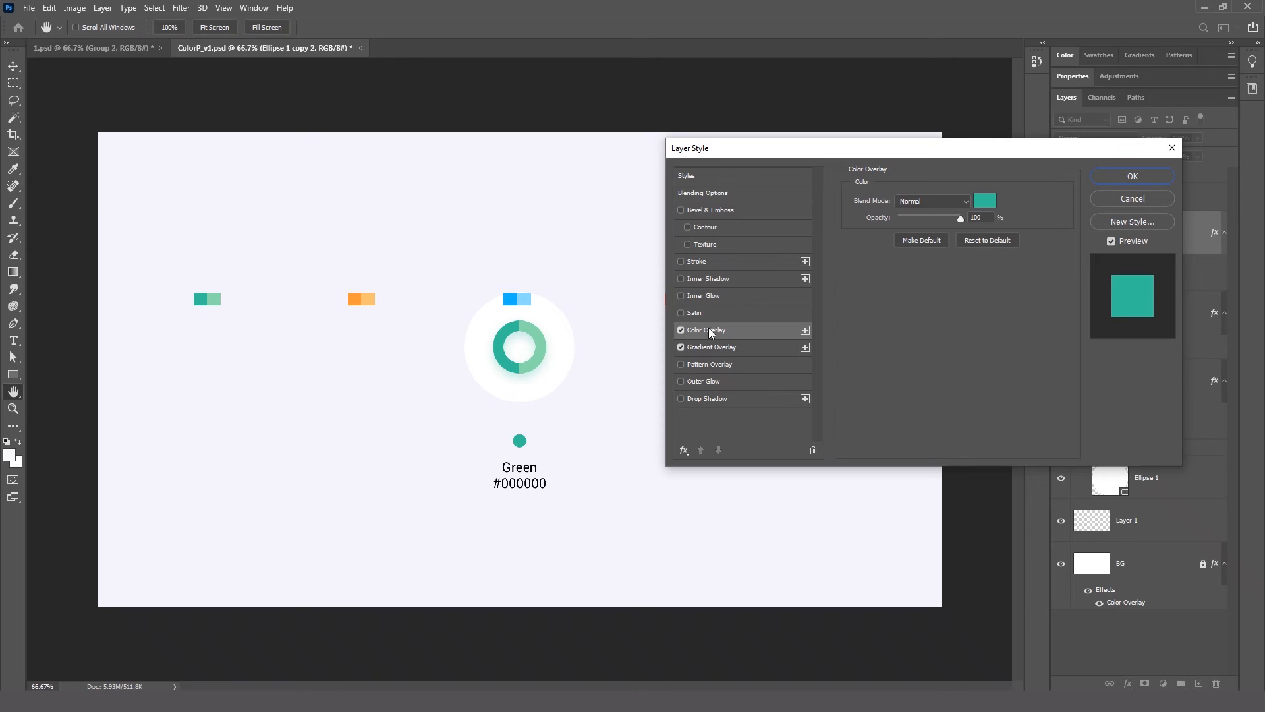
left_click(682, 330)
left_click(727, 354)
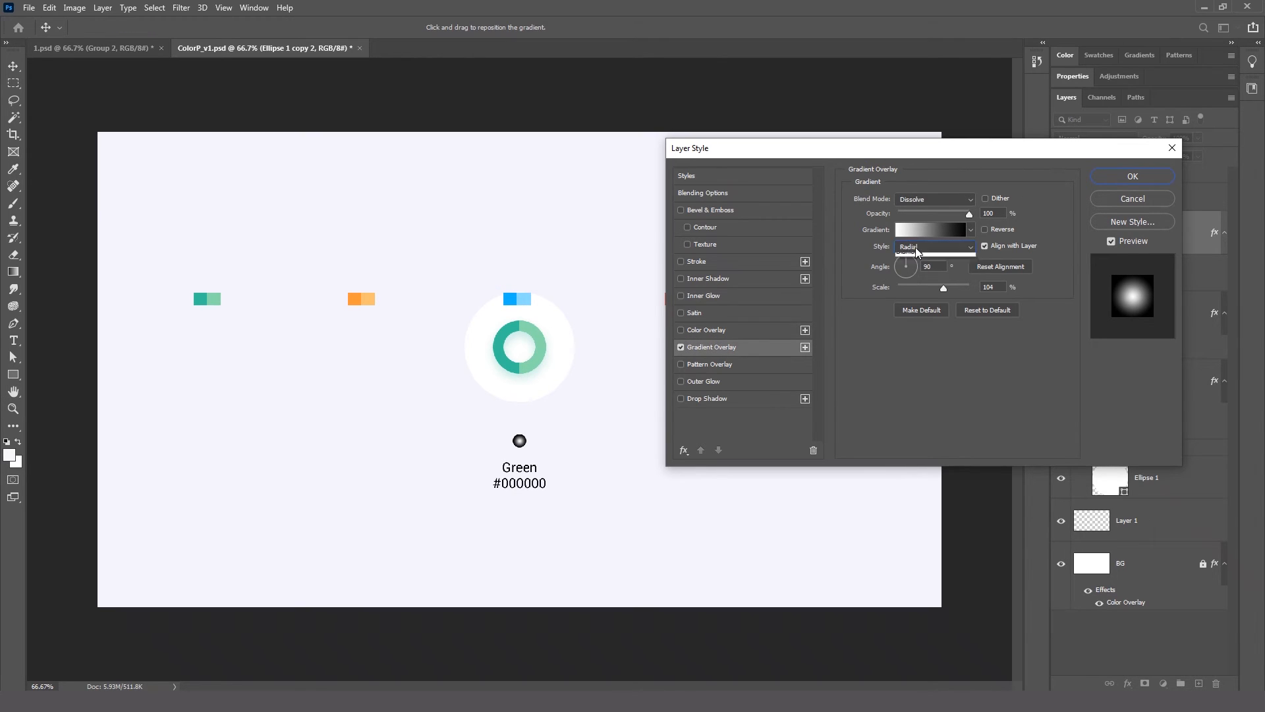
Set the dot's gradient overlay to the Linear style with an angle of 0°.
left_click(918, 251)
left_click(916, 257)
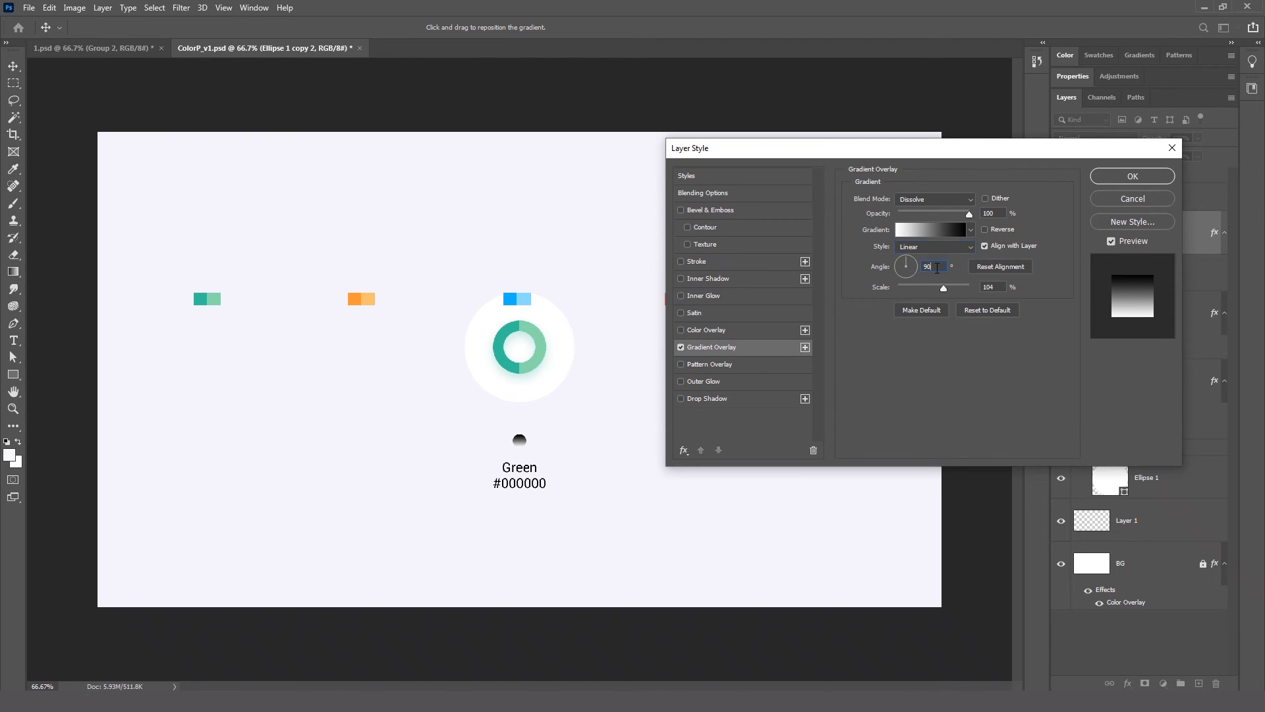
type("0")
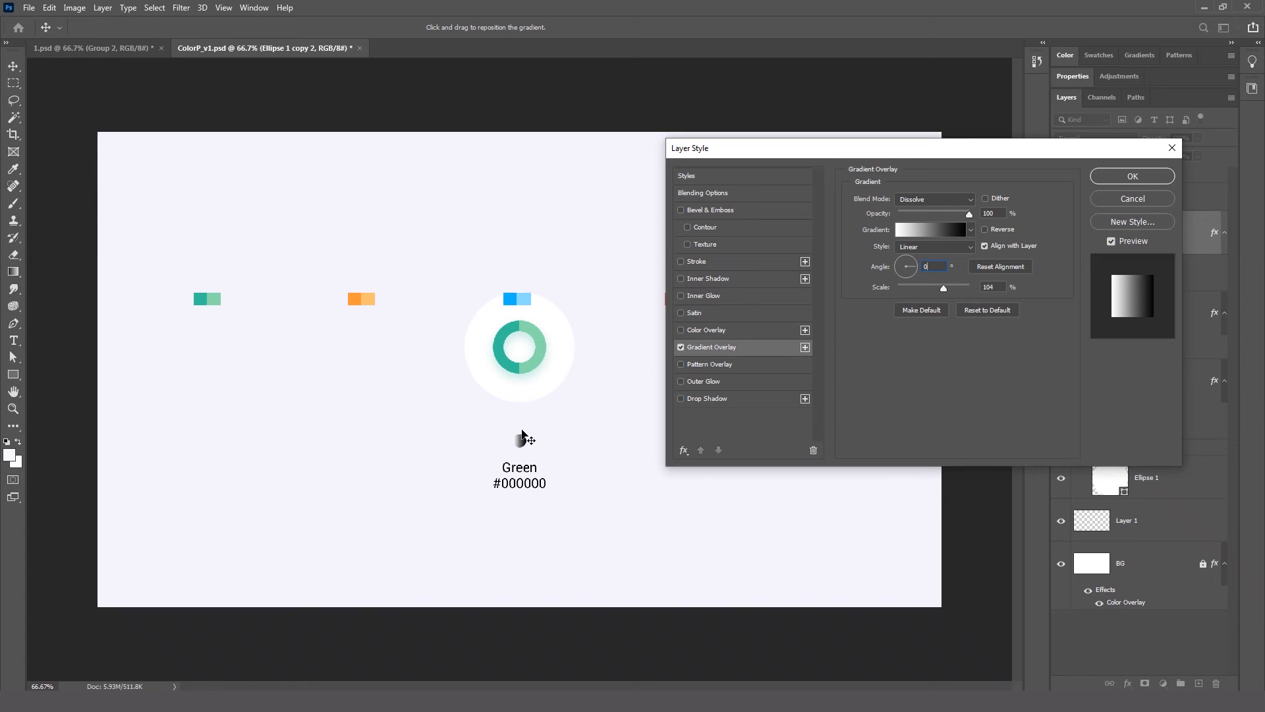
Set the gradient's starting color stop to the ring's dark green #33bf9c, sampled from the canvas.
left_click(938, 230)
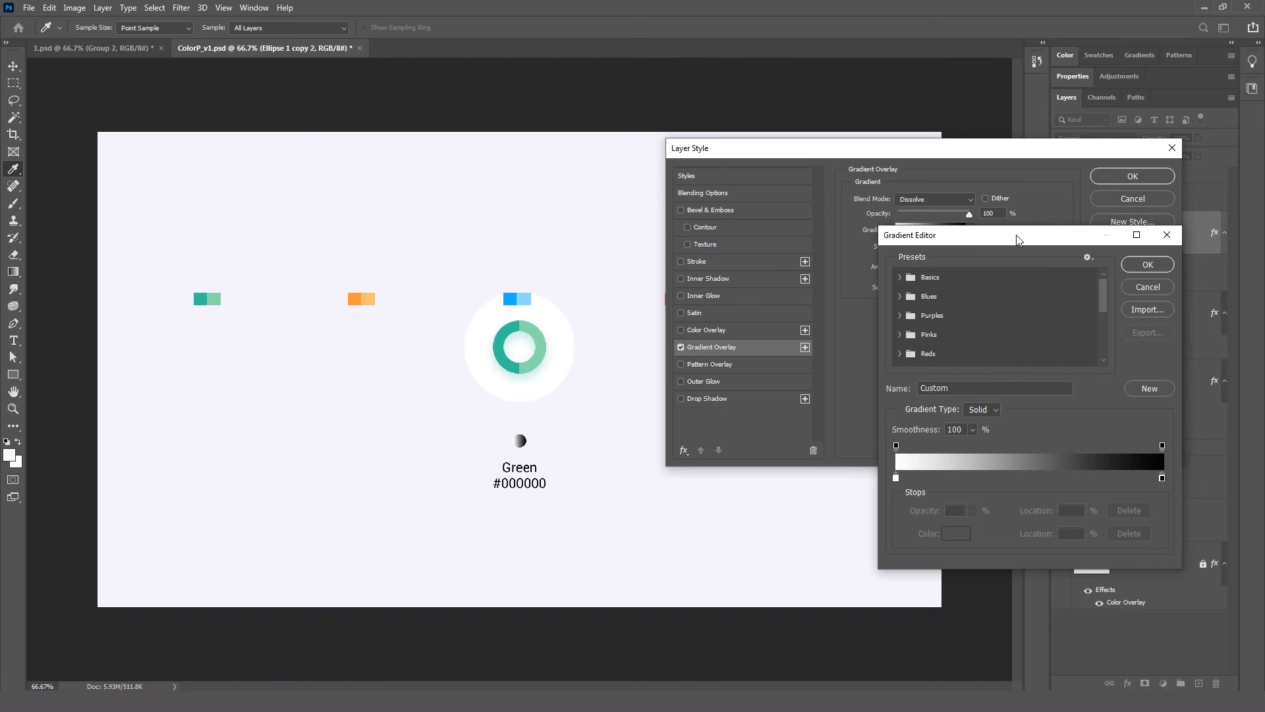
left_click_drag(1017, 236, 810, 233)
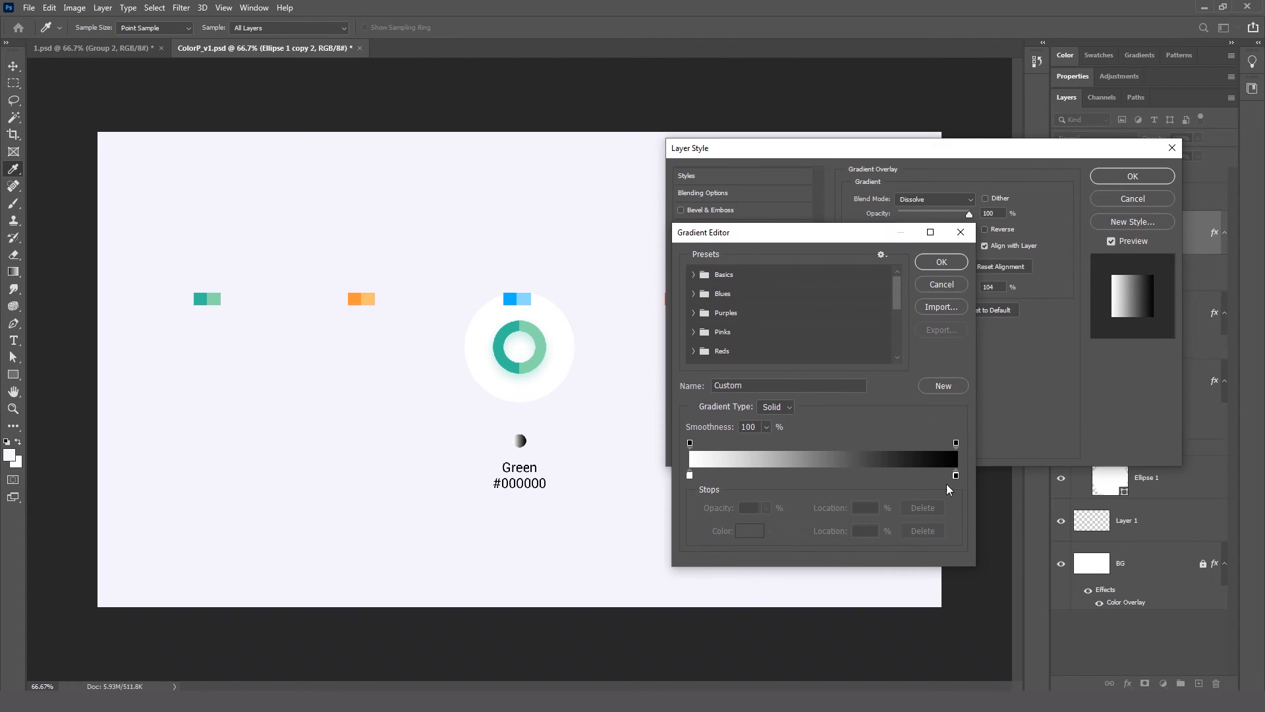
left_click(690, 475)
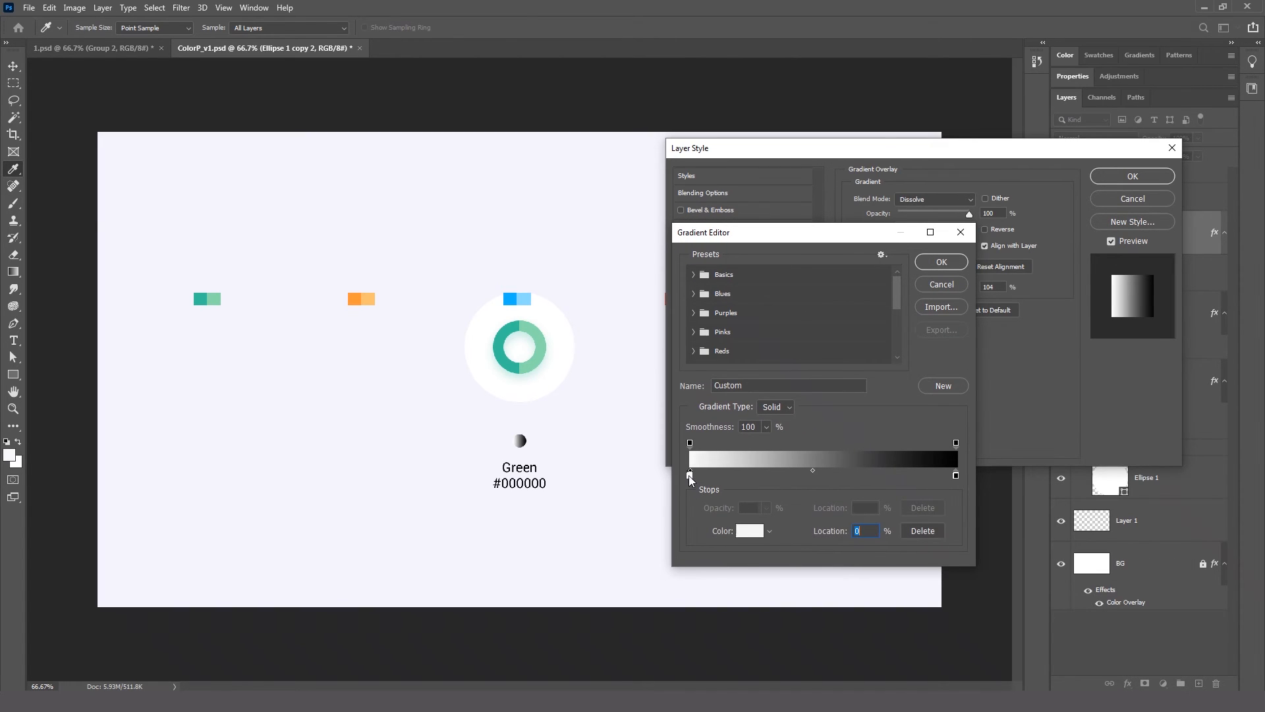
left_click(750, 531)
left_click(506, 334)
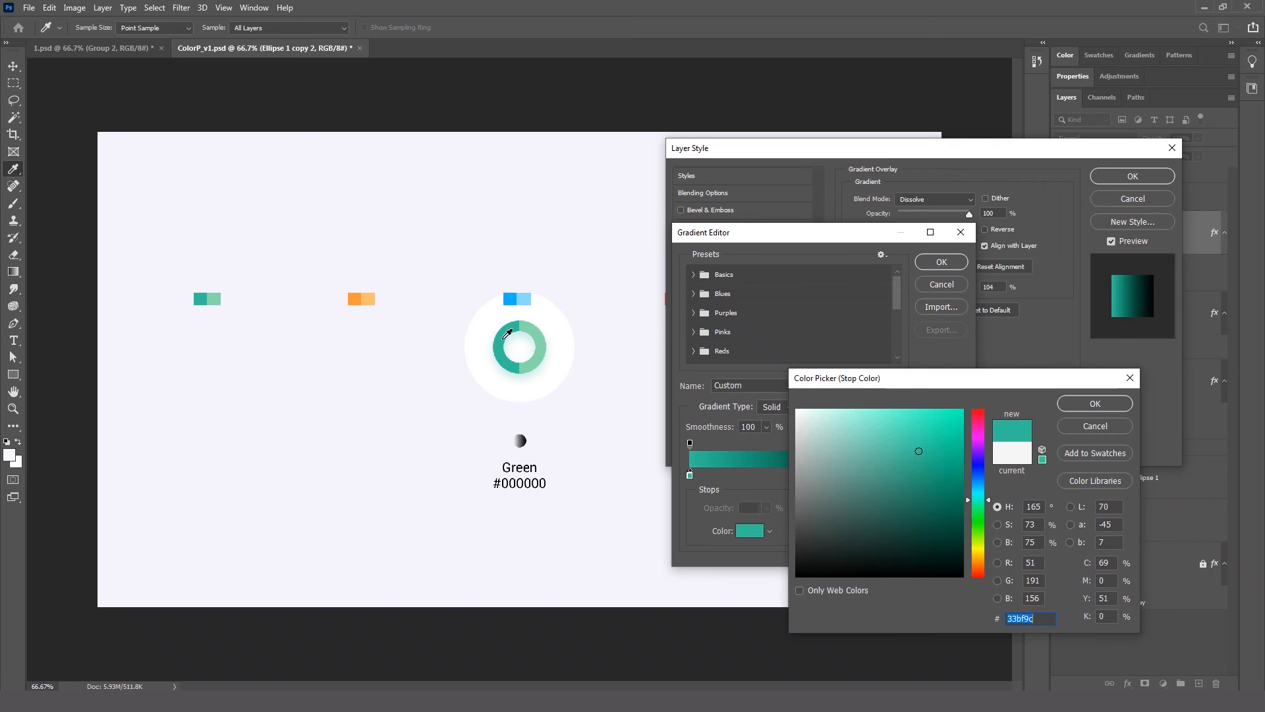
left_click(1095, 403)
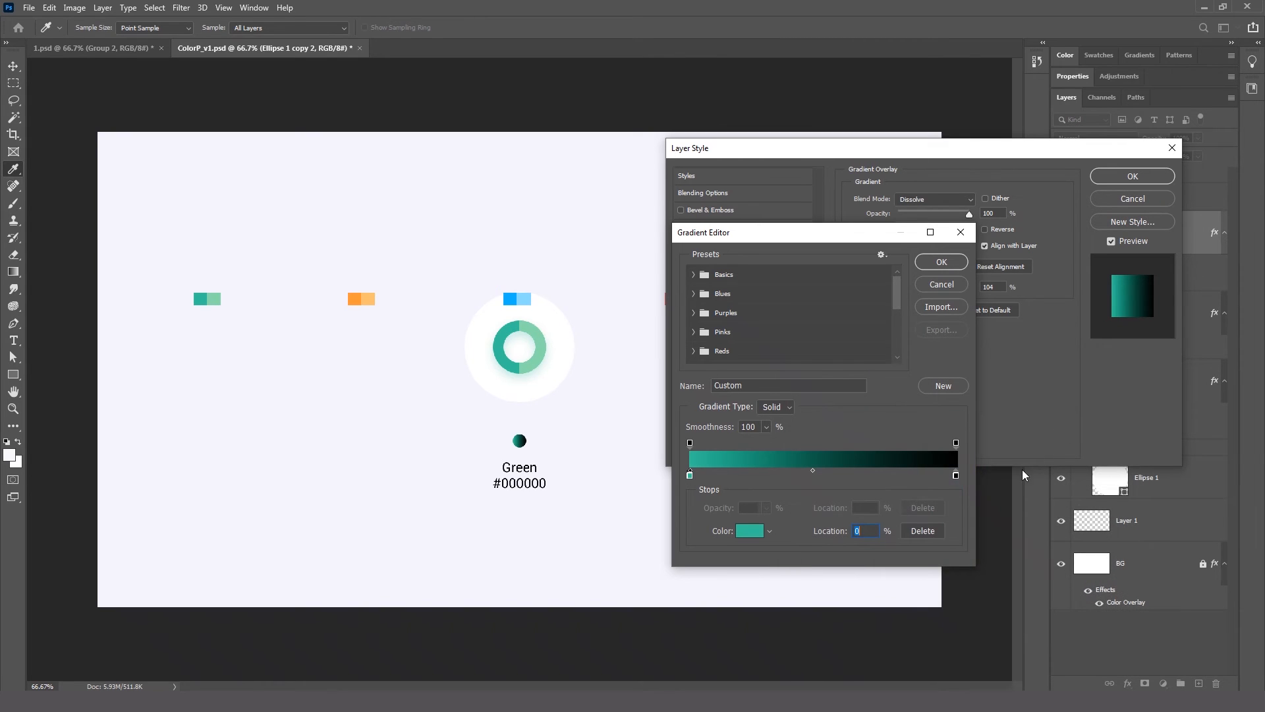
Set the gradient's end color stop to the ring's light green #84daab and apply the dot's layer style.
left_click(956, 475)
left_click(750, 531)
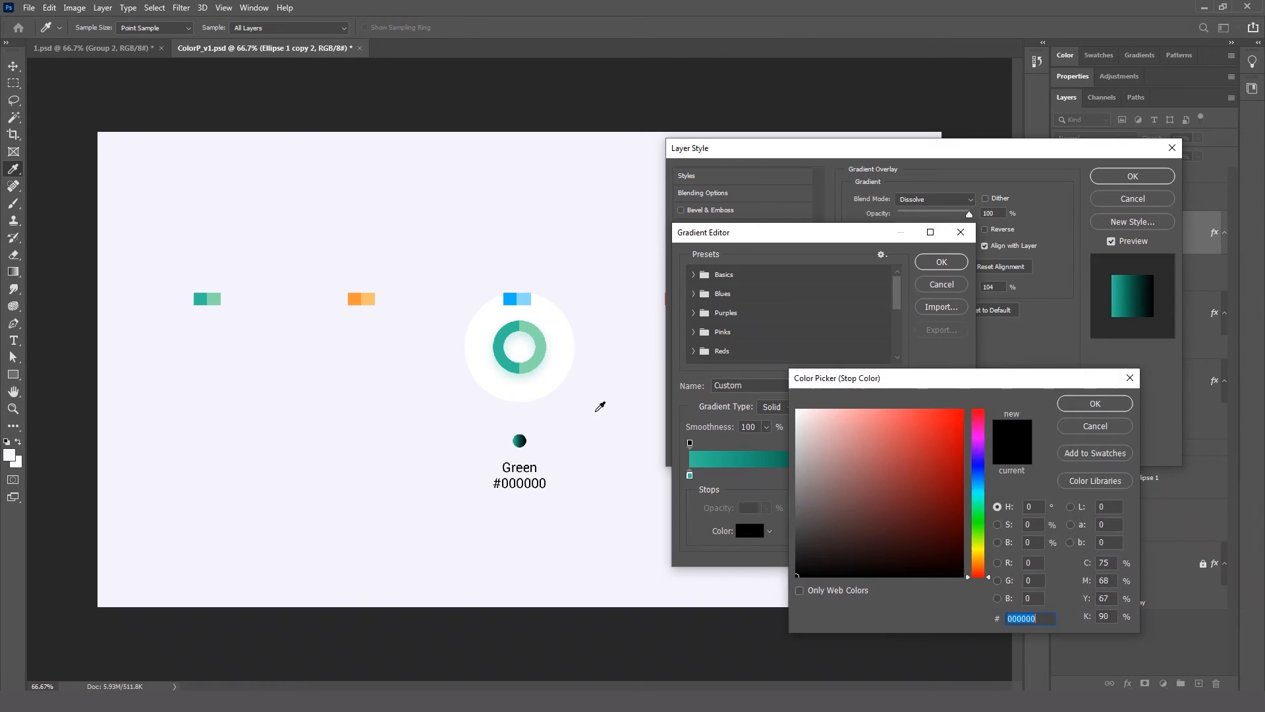
left_click(546, 341)
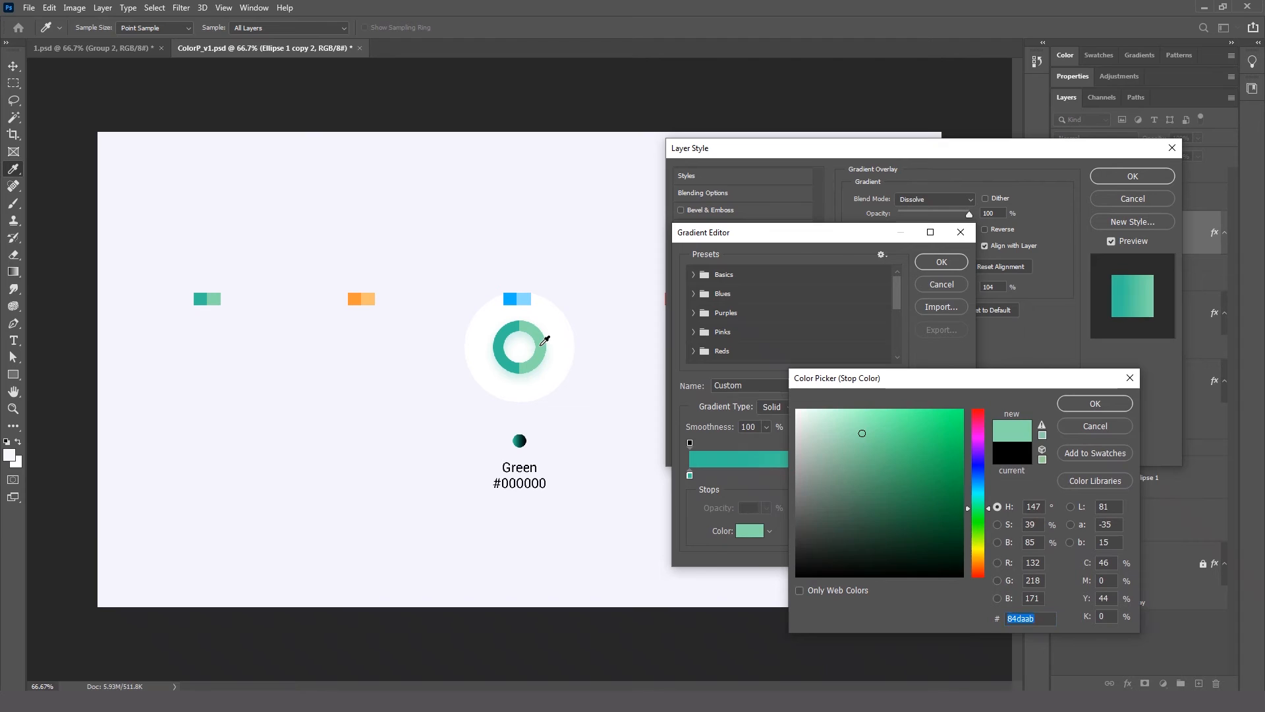
left_click(1095, 404)
left_click(949, 265)
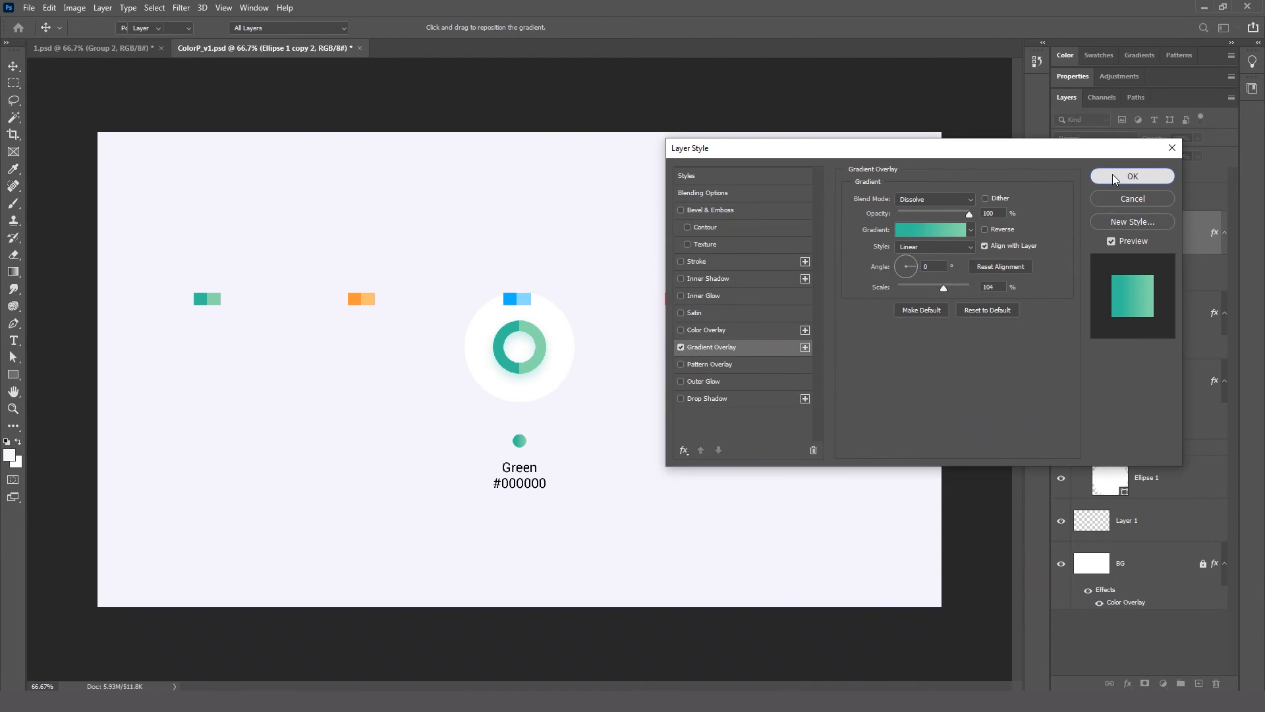
left_click(1113, 174)
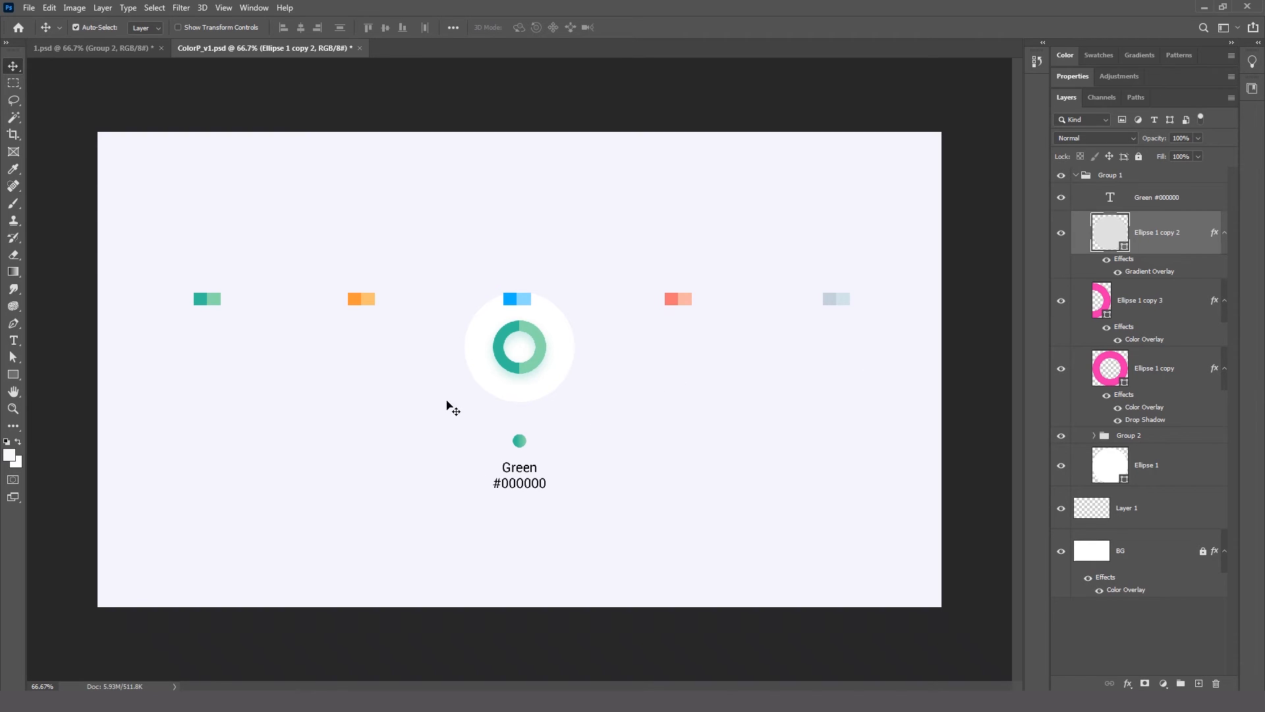
Bring the sample's label, dot, rings and white circle to the top of the layer stack and group them, checking the group's visibility.
left_click_drag(440, 345, 591, 517)
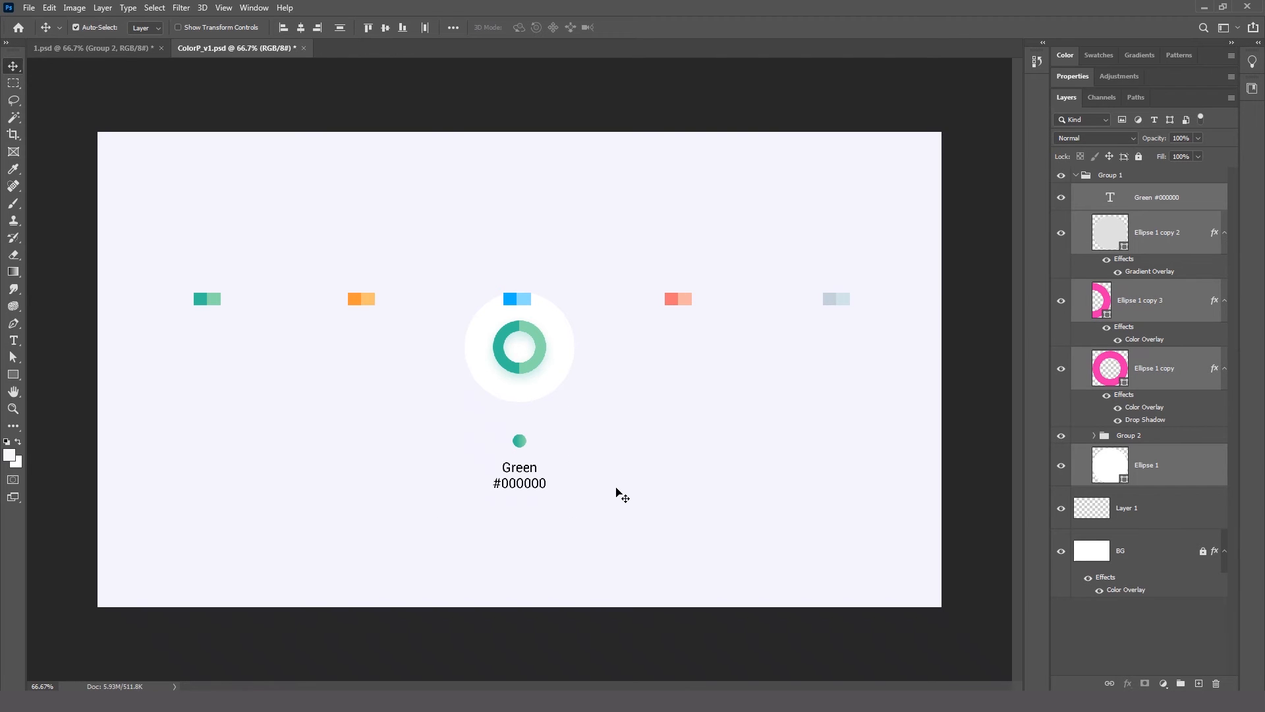
key("ctrl+shift+]")
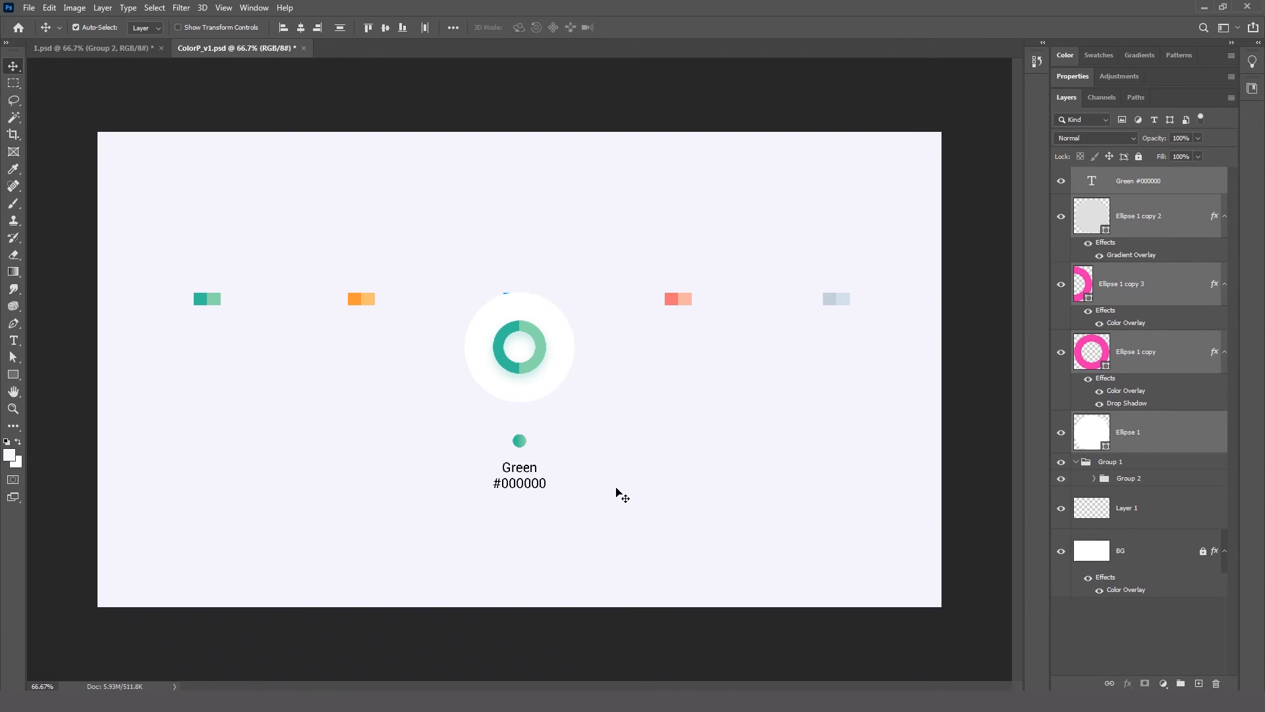
key("ctrl+g")
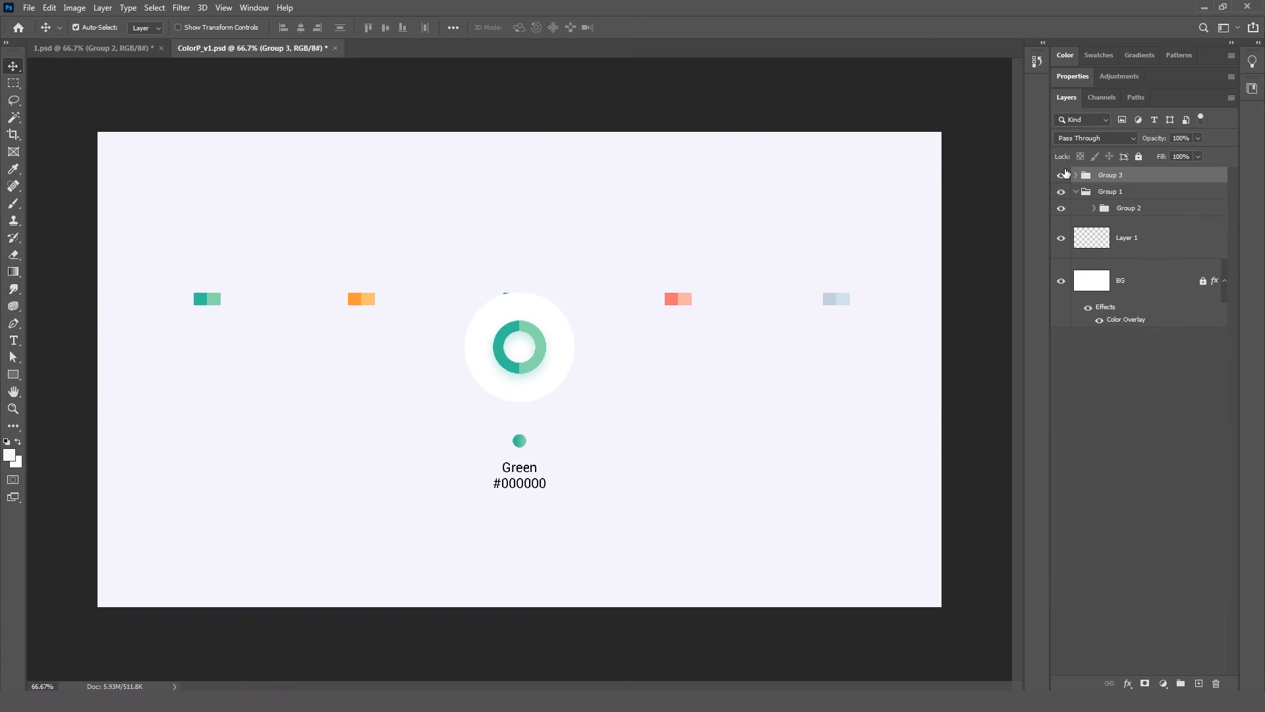
left_click(1062, 175)
left_click(1062, 175)
Nudge the Green #000000 label slightly up toward the small dot.
left_click_drag(447, 527, 568, 472)
key("Up")
key("Up")
key("Up")
key("Up")
key("Up")
key("Up")
key("Up")
key("Up")
key("Up")
key("Up")
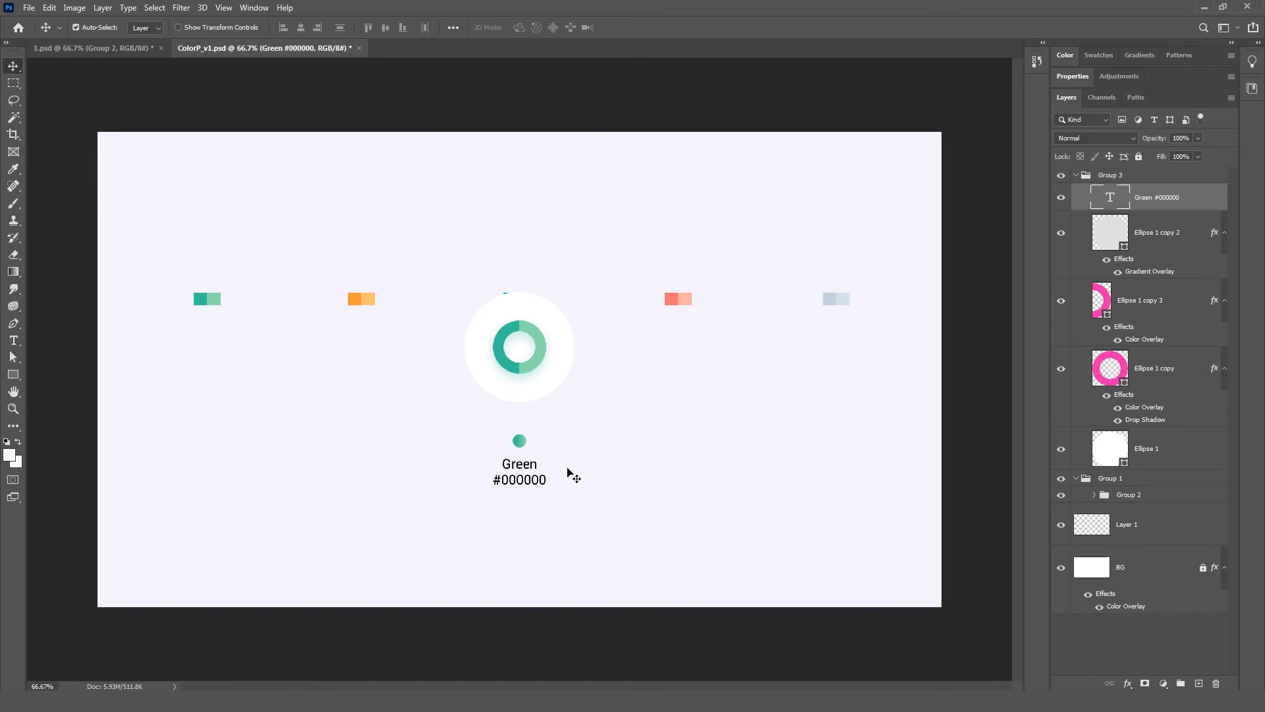
Nudge the small dot and the Green #000000 label together slightly up toward the white circle.
left_click_drag(460, 517, 596, 440)
key("Up")
key("Up")
key("Up")
key("Up")
key("Up")
key("Up")
key("Up")
key("Up")
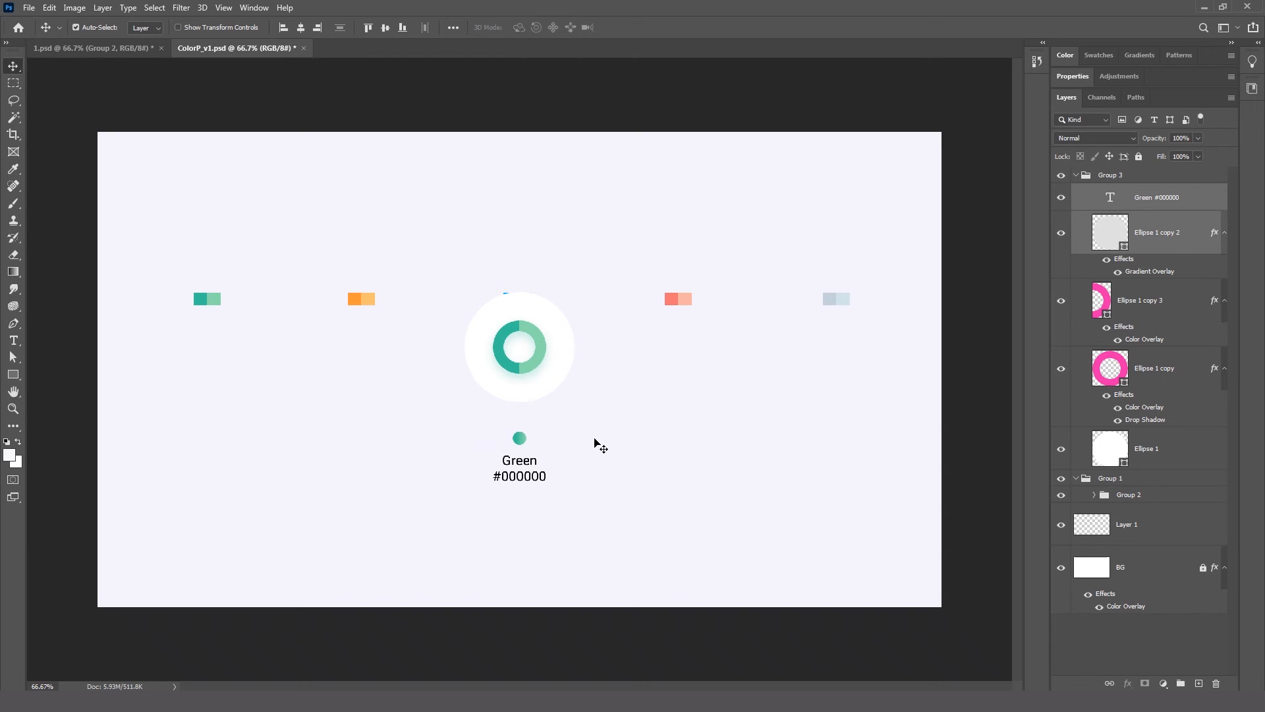
Align the label, small dot, dark green full ring and white circle on their horizontal centers, and collapse their group.
left_click(1076, 174)
left_click_drag(486, 528, 573, 436)
left_click(498, 380, "shift")
left_click(509, 359, "shift")
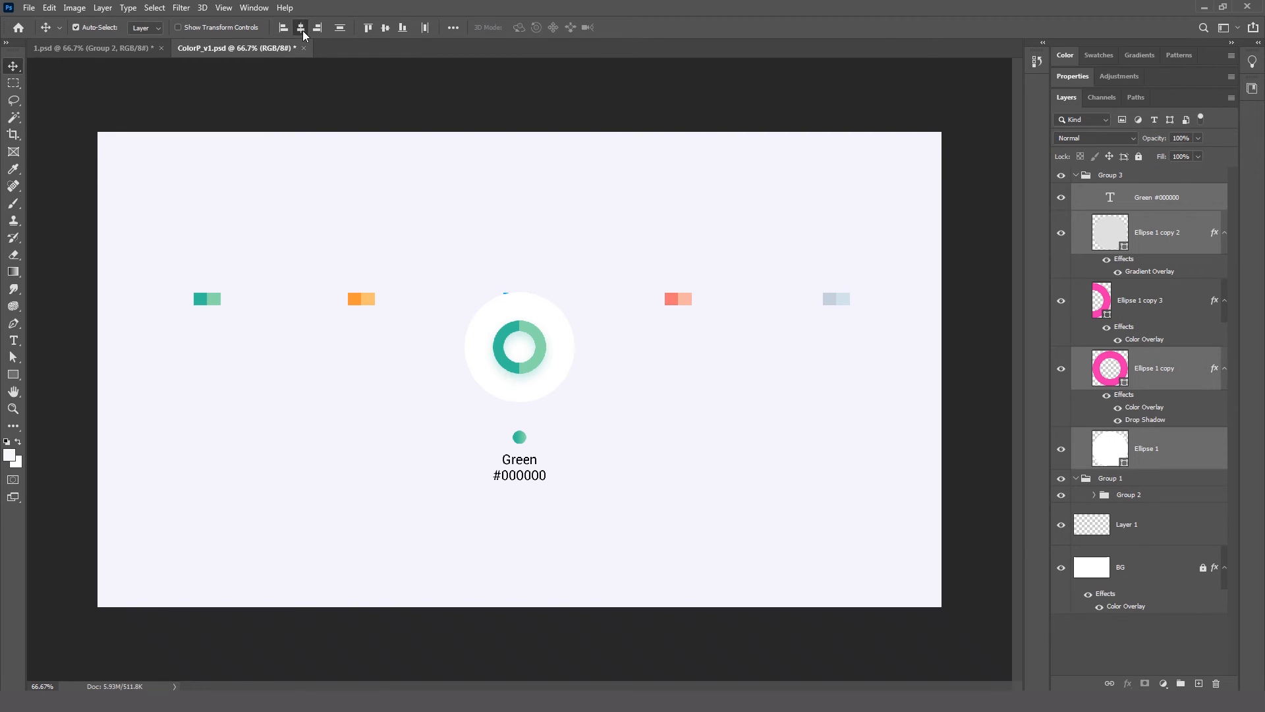
left_click(1076, 176)
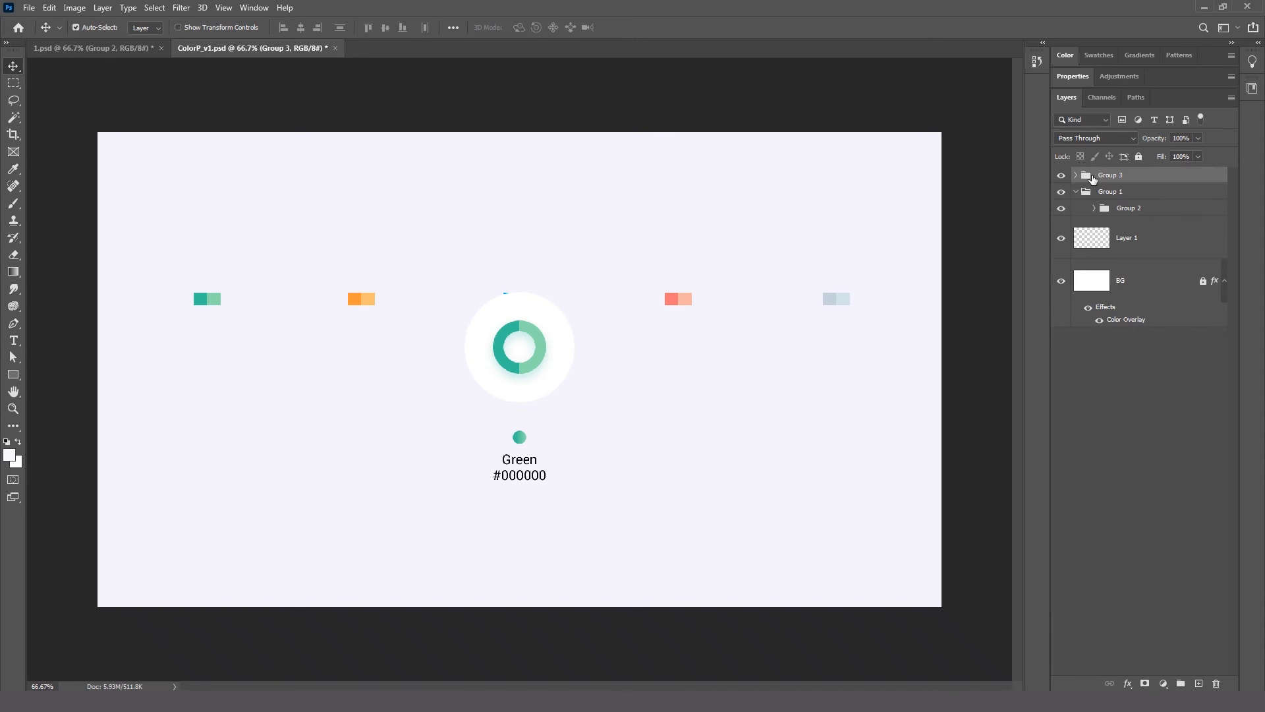
Rename the green sample's group to C1 and save the document.
double_click(1110, 175)
type("C1")
key("Return")
key("ctrl+s")
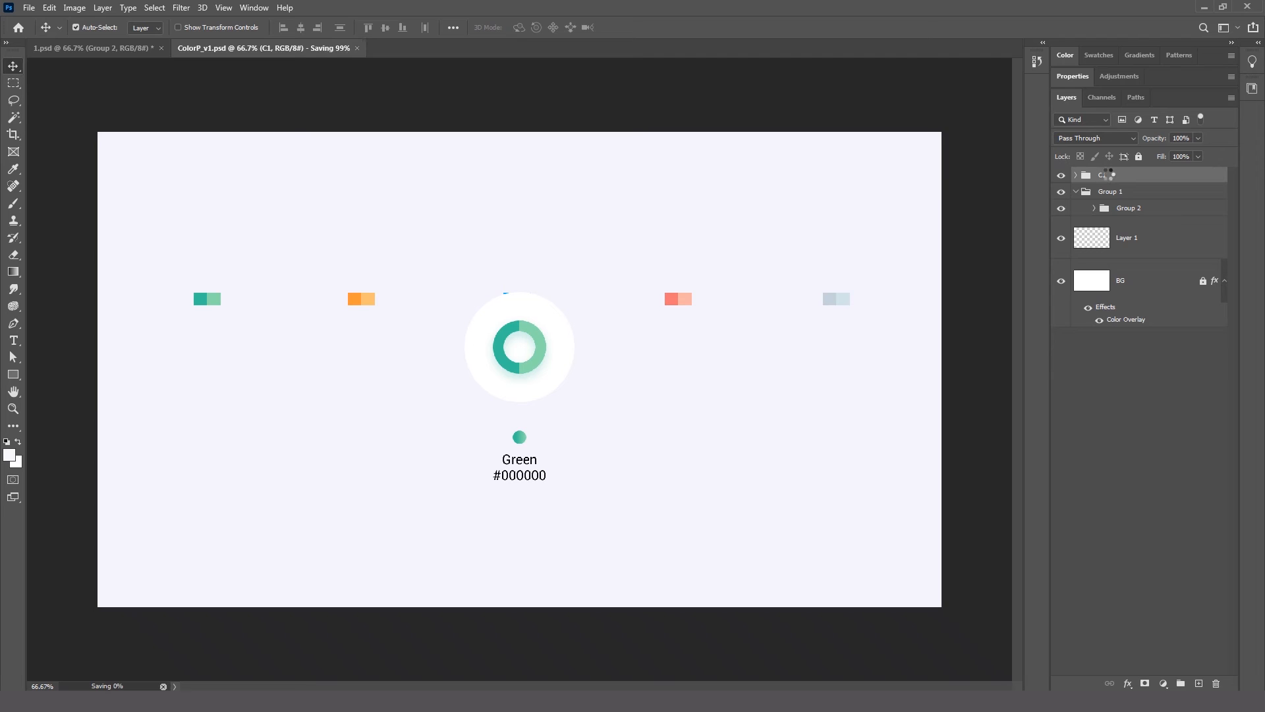
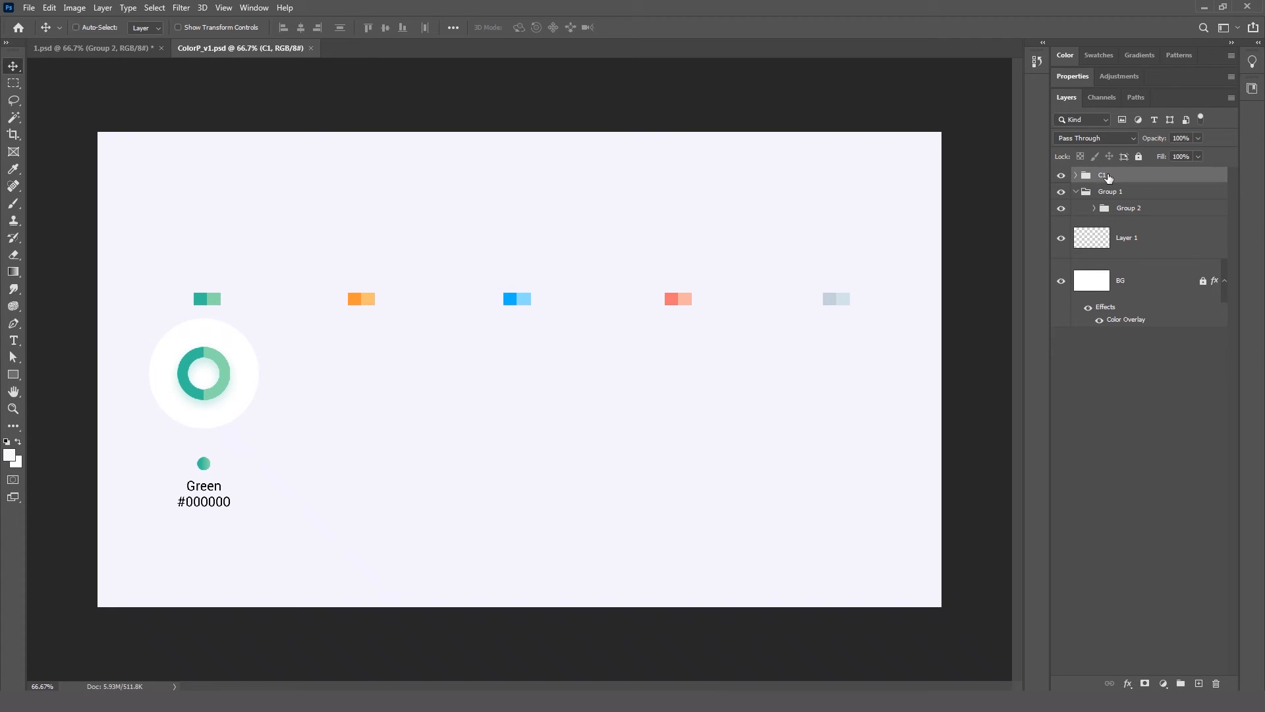
Duplicate the C1 group and move the copy horizontally to sit beneath the orange swatches.
key("ctrl+j")
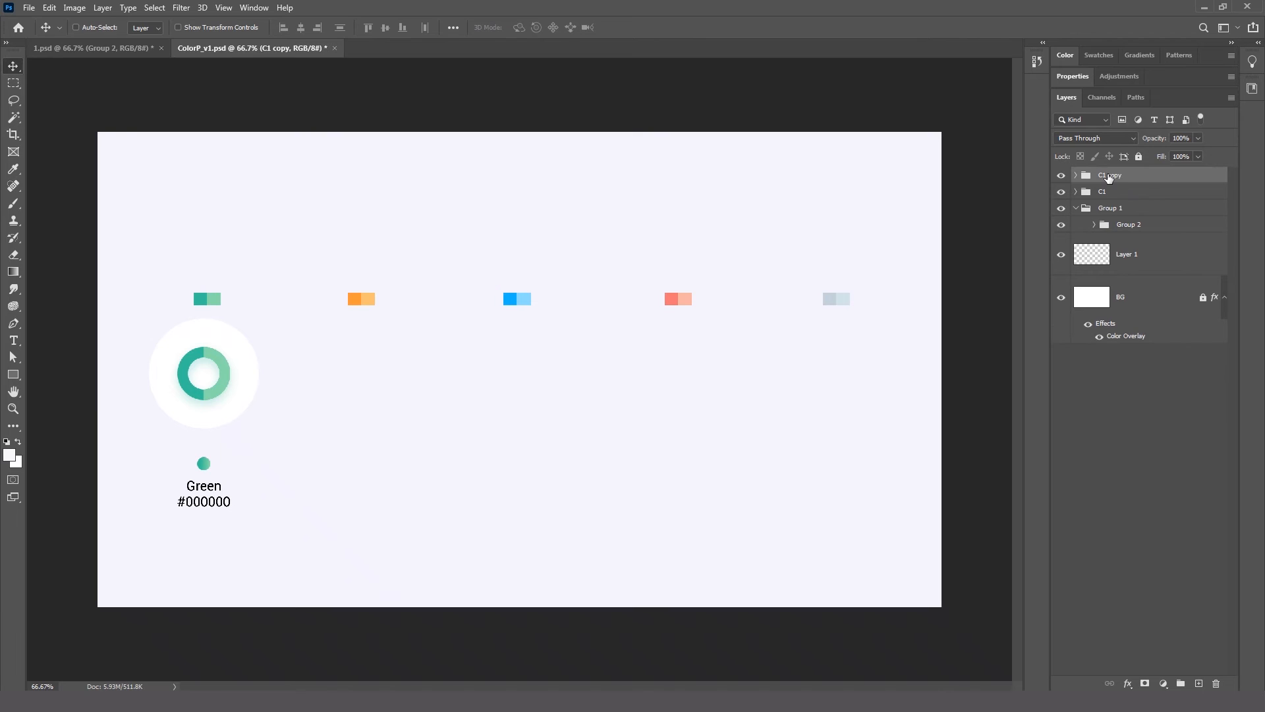
key("shift+Right")
key("shift+Right")
key("shift+Right")
key("shift+Right")
key("shift+Right")
key("shift+Right")
key("shift+Right")
key("shift+Right")
key("shift+Right")
key("shift+Right")
key("shift+Right")
key("shift+Right")
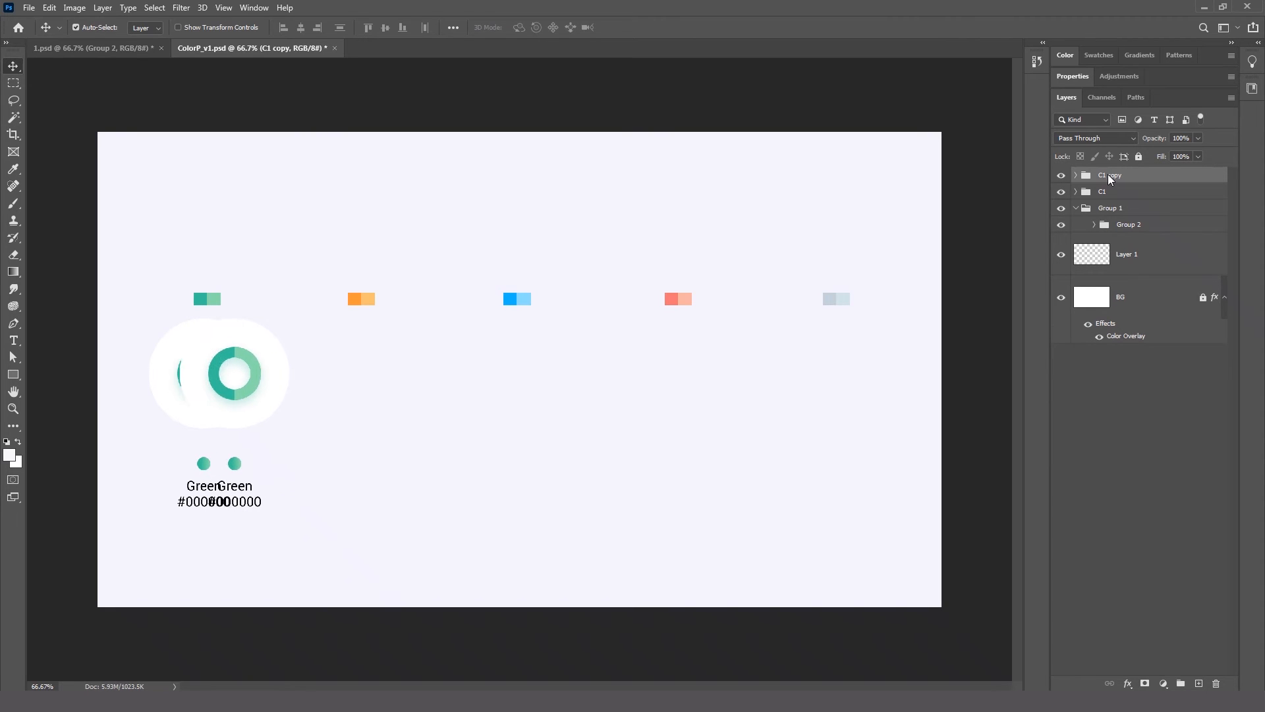
key("shift+Right")
key("shift+Right")
key("shift+Right")
key("shift+Right")
key("shift+Right")
key("shift+Right")
key("shift+Right")
key("shift+Right")
key("shift+Right")
key("shift+Right")
key("shift+Right")
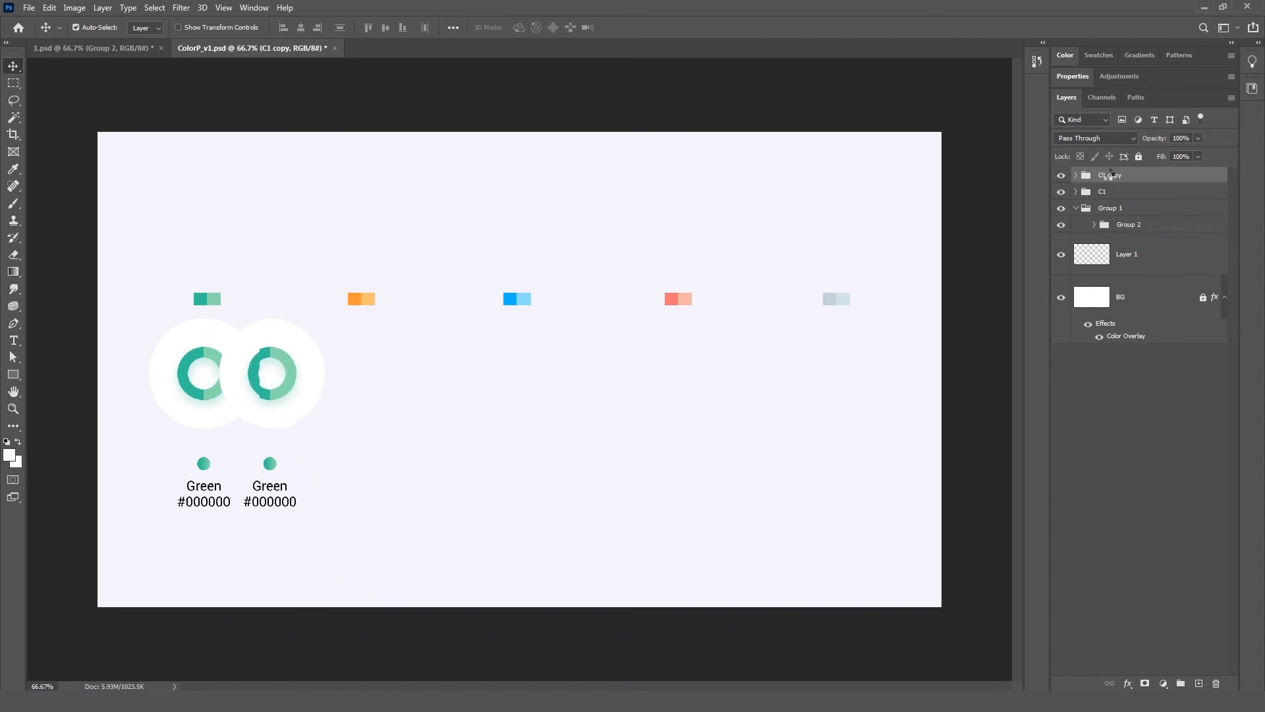
key("shift+Right")
key("shift+Right")
key("shift+Right")
key("shift+Right")
key("shift+Right")
key("shift+Right")
key("shift+Right")
key("shift+Right")
key("shift+Right")
key("shift+Right")
key("shift+Right")
key("shift+Right")
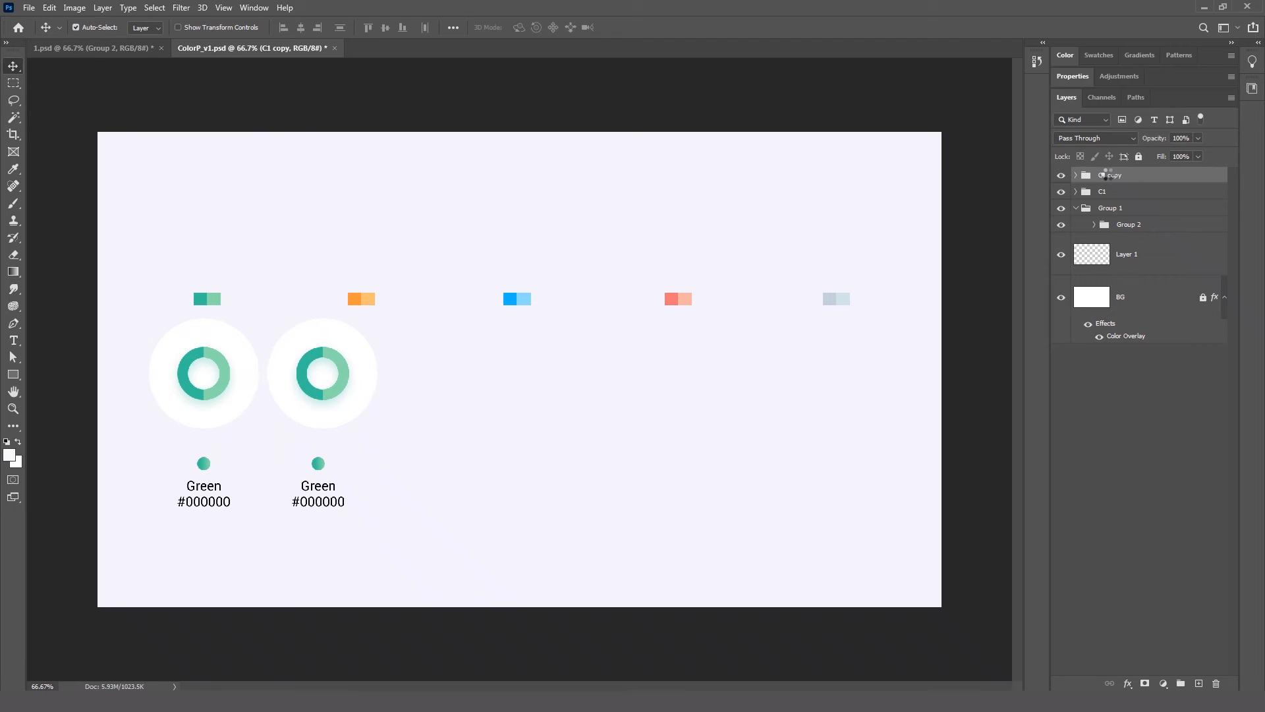
key("shift+Right")
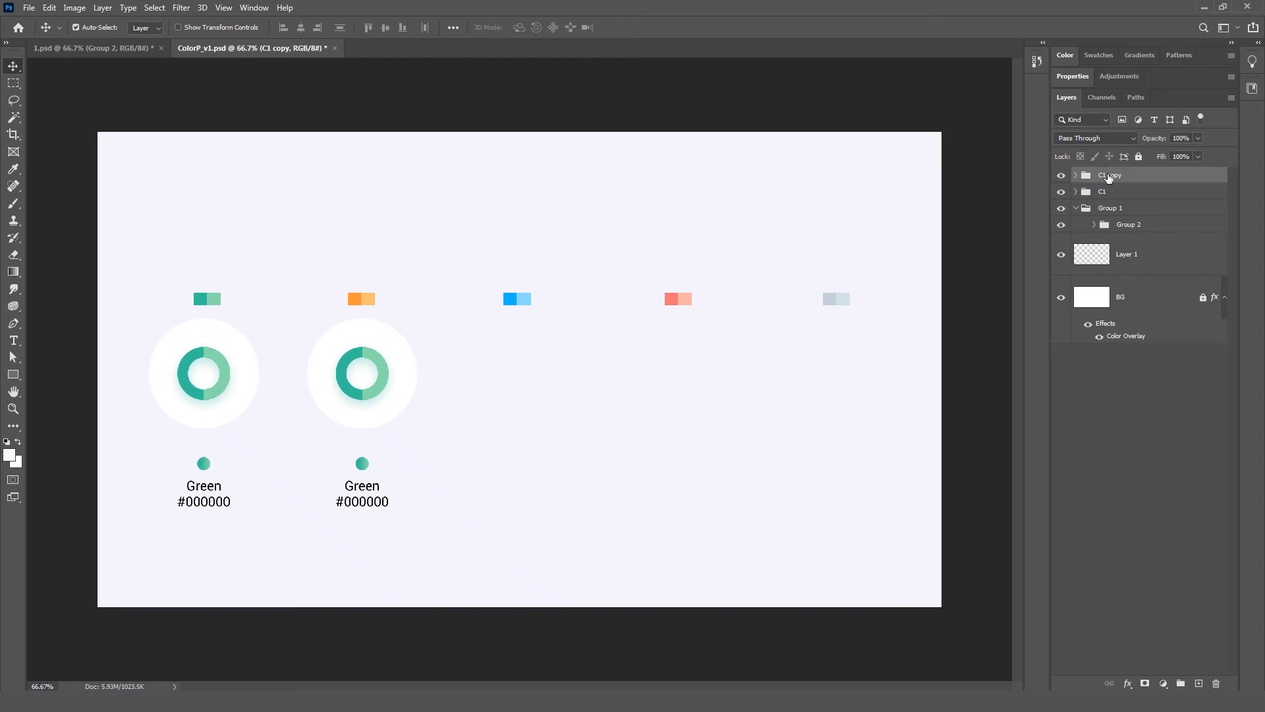
Duplicate the second sample group and move the new copy horizontally to sit beneath the blue swatches.
key("ctrl+j")
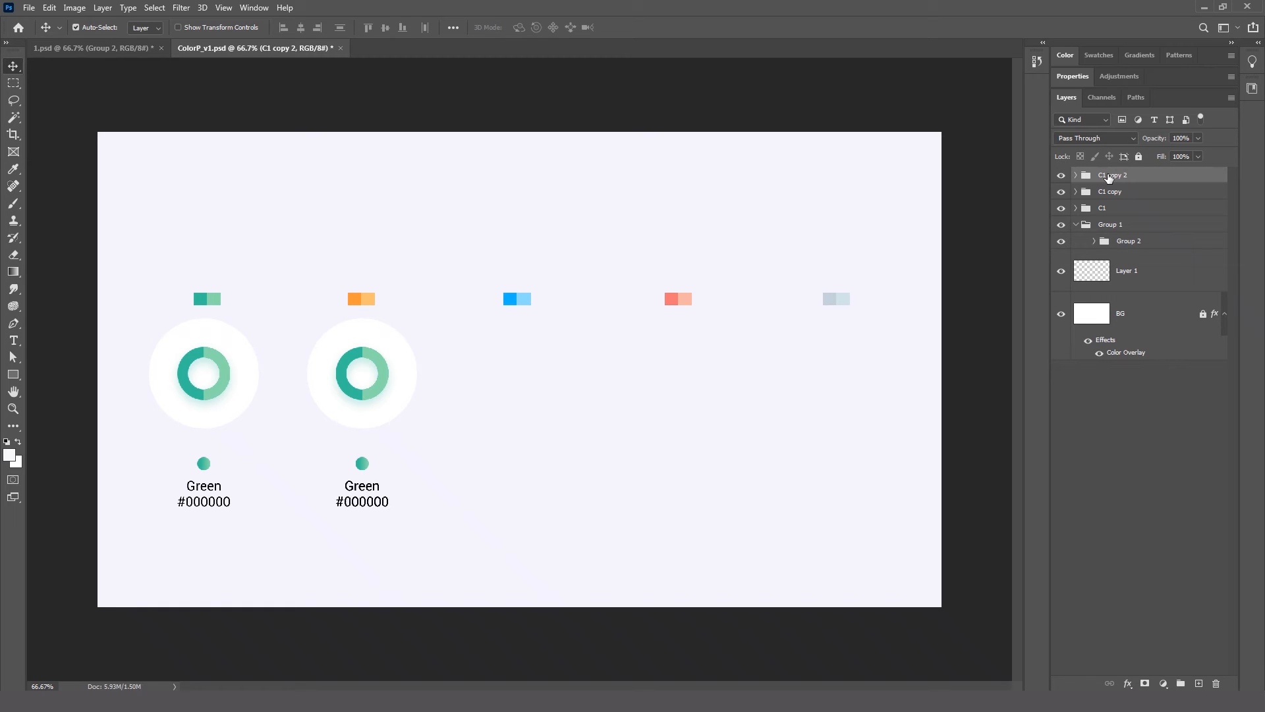
key("shift+Right")
key("shift+Right")
key("shift+Right")
key("shift+Right")
key("shift+Right")
key("shift+Right")
key("shift+Right")
key("shift+Right")
key("shift+Right")
key("shift+Right")
key("shift+Right")
key("shift+Right")
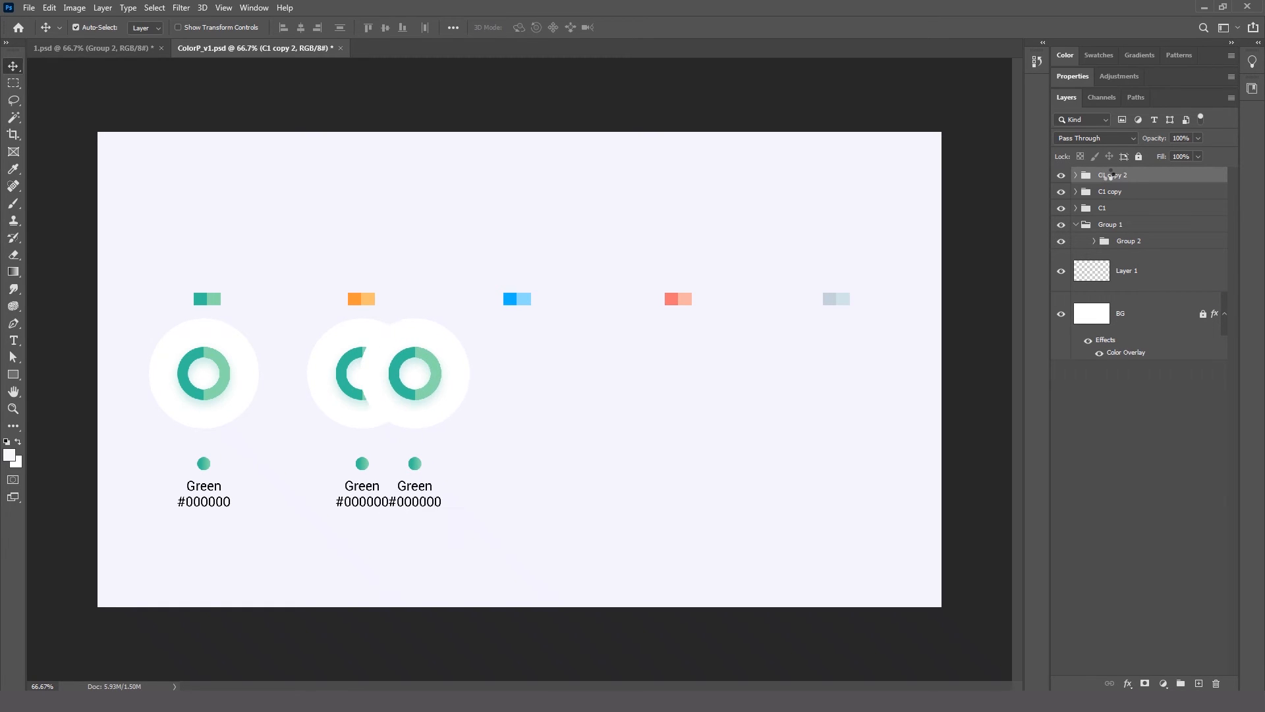
key("shift+Right")
key("shift+Right")
key("shift+Right")
key("shift+Right")
key("shift+Right")
key("shift+Right")
key("shift+Right")
key("shift+Right")
key("shift+Right")
key("shift+Right")
key("shift+Right")
key("shift+Right")
key("shift+Right")
key("shift+Right")
key("shift+Right")
key("shift+Right")
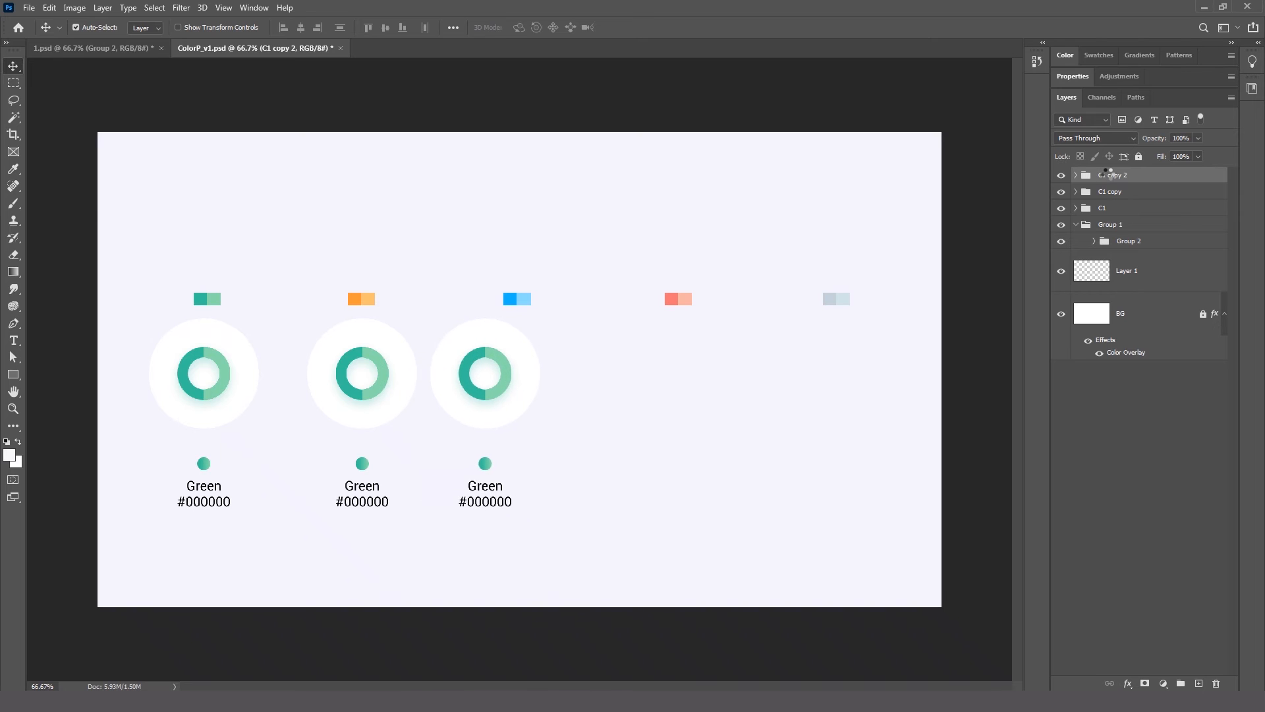
key("shift+Right")
key("shift+Right")
key("shift+Right")
key("shift+Right")
key("shift+Right")
key("shift+Right")
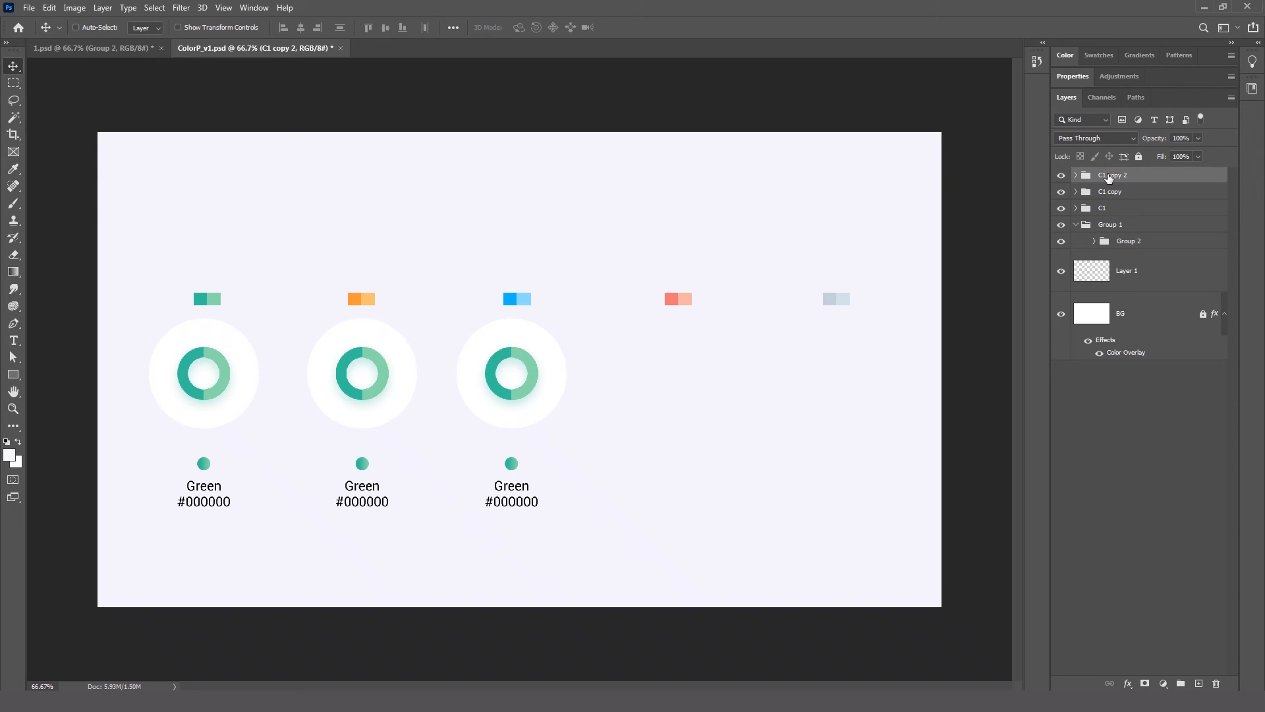
Duplicate the third sample group and move the new copy horizontally to sit beneath the coral swatches.
key("ctrl+j")
key("shift+Right")
key("shift+Right")
key("shift+Right")
key("shift+Right")
key("shift+Right")
key("shift+Right")
key("shift+Right")
key("shift+Right")
key("shift+Right")
key("shift+Right")
key("shift+Right")
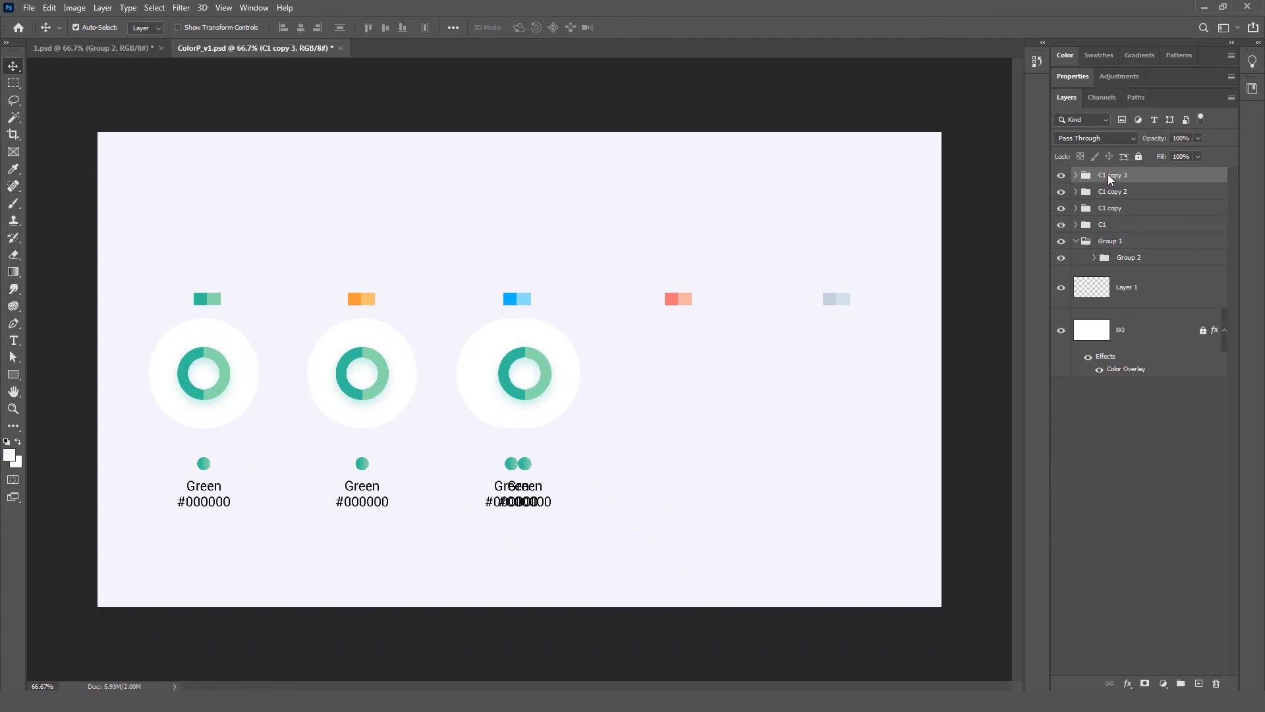
key("shift+Right")
key("shift+Right")
key("shift+Right")
key("shift+Right")
key("shift+Right")
key("shift+Right")
key("shift+Right")
key("shift+Right")
key("shift+Right")
key("shift+Right")
key("shift+Right")
key("shift+Right")
key("shift+Right")
key("shift+Right")
key("shift+Right")
key("shift+Right")
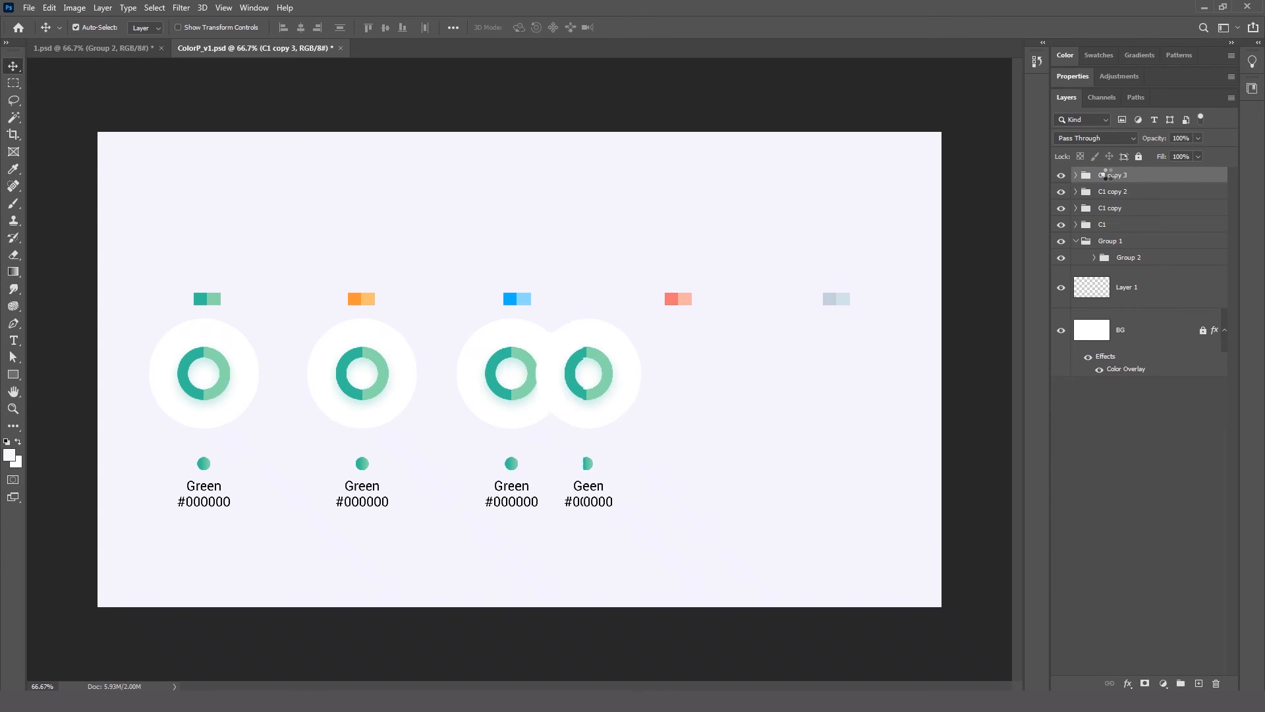
key("shift+Right")
key("shift+Right")
key("shift+Right")
key("shift+Right")
key("shift+Right")
key("shift+Right")
key("shift+Right")
key("shift+Right")
key("shift+Right")
key("shift+Right")
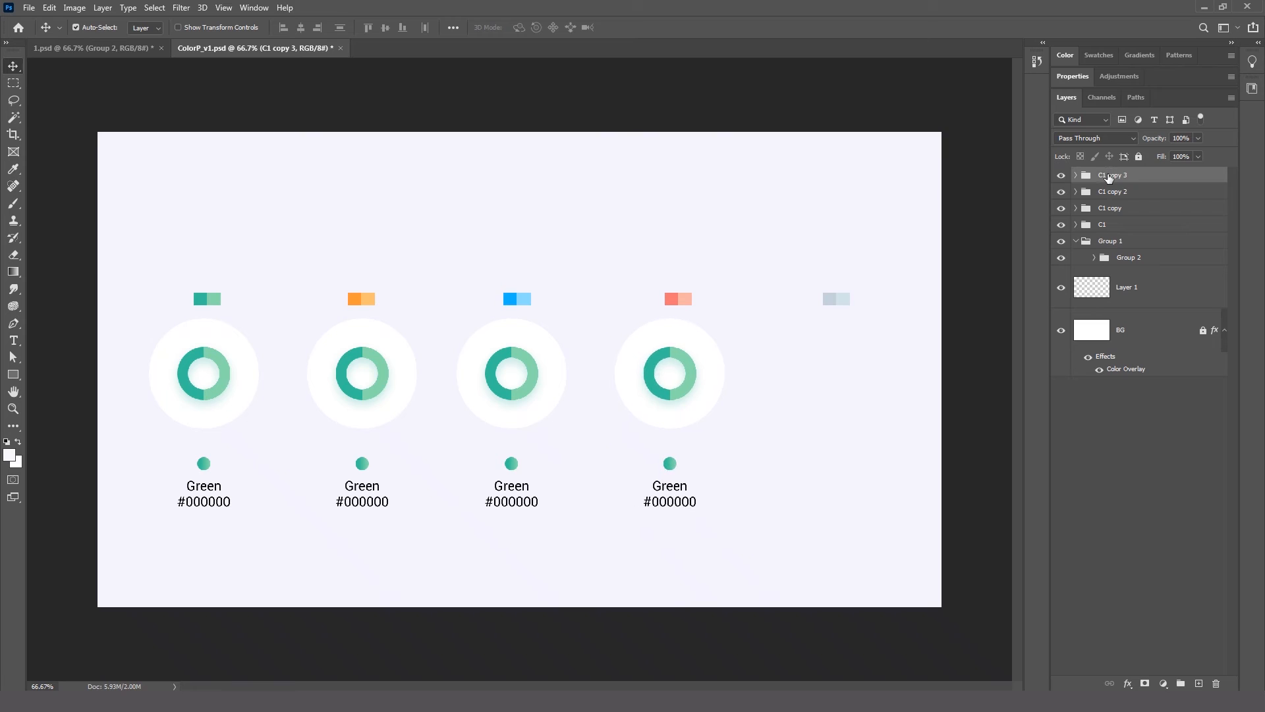
Duplicate the fourth sample group and move the new copy horizontally to sit beneath the gray swatches.
key("ctrl+j")
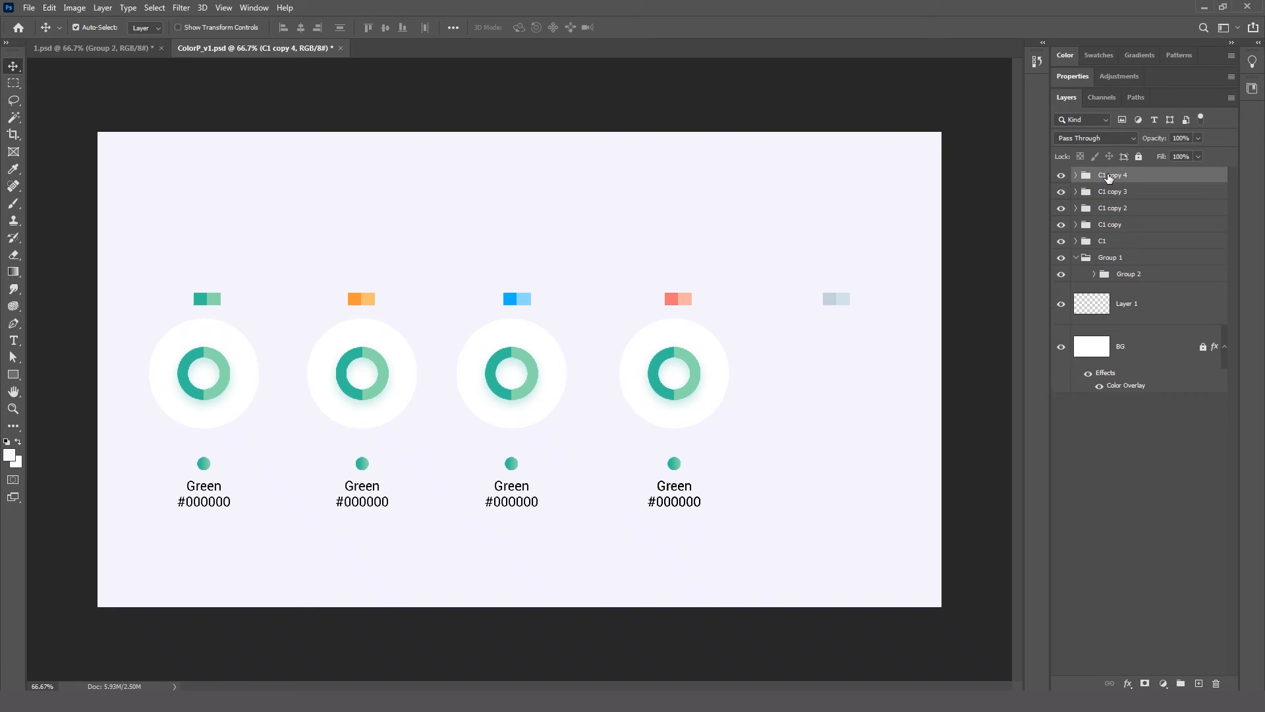
key("shift+Right")
key("shift+Right")
key("shift+Right")
key("shift+Right")
key("shift+Right")
key("shift+Right")
key("shift+Right")
key("shift+Right")
key("shift+Right")
key("shift+Right")
key("shift+Right")
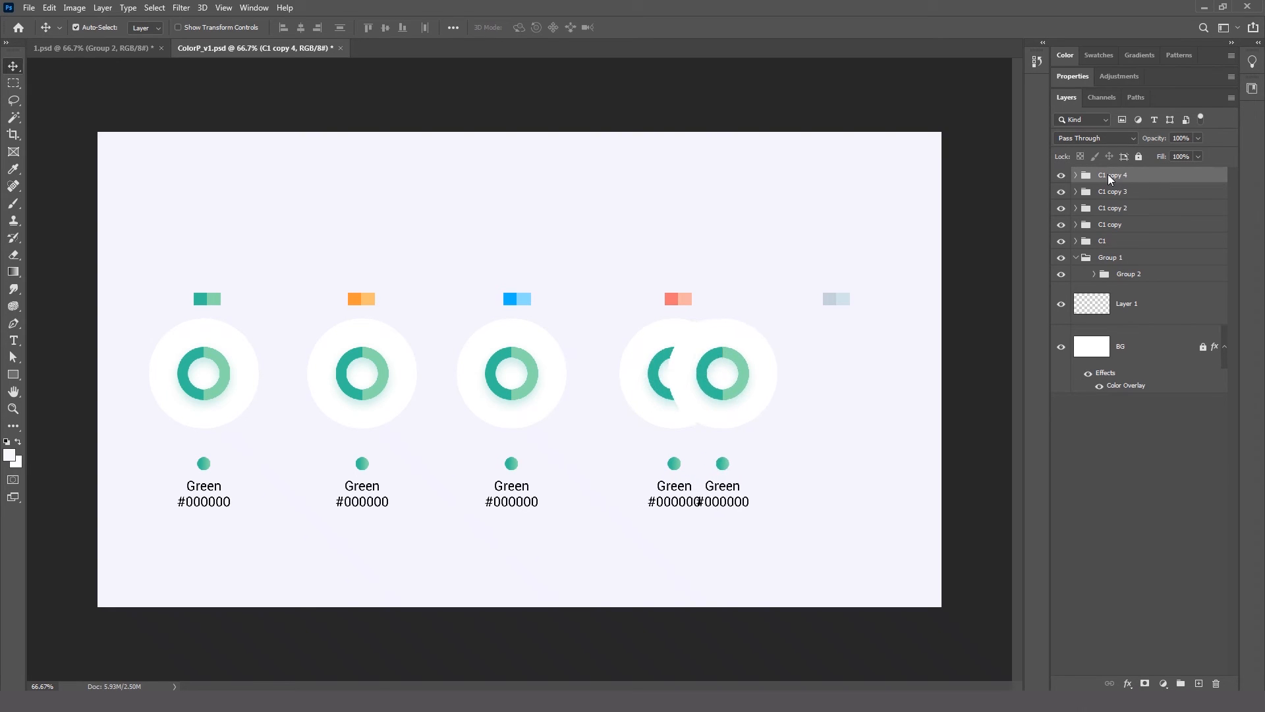
key("shift+Right")
key("shift+Right")
key("shift+Right")
key("shift+Right")
key("shift+Right")
key("shift+Right")
key("shift+Right")
key("shift+Right")
key("shift+Right")
key("shift+Right")
key("shift+Right")
key("shift+Right")
key("shift+Right")
key("shift+Right")
key("shift+Right")
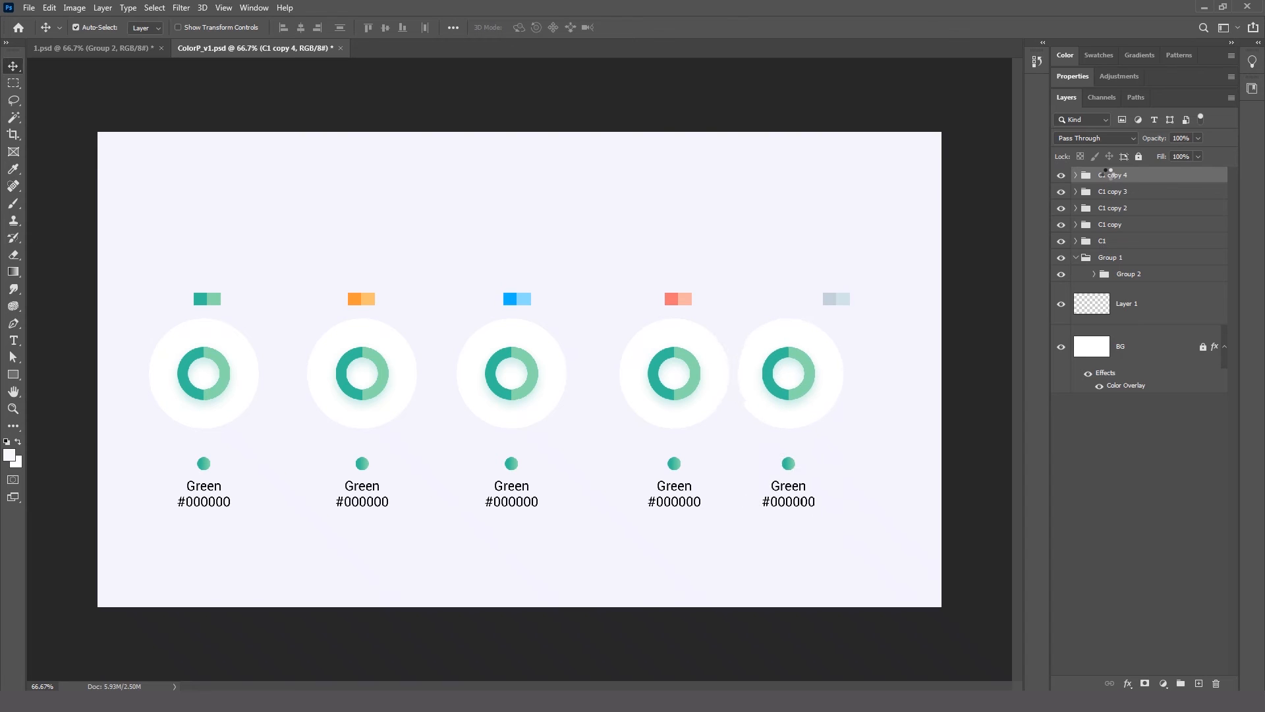
key("shift+Right")
key("shift+Right")
key("shift+Right")
key("shift+Right")
key("shift+Right")
key("shift+Right")
key("shift+Right")
key("shift+Right")
key("shift+Right")
key("shift+Right")
key("shift+Right")
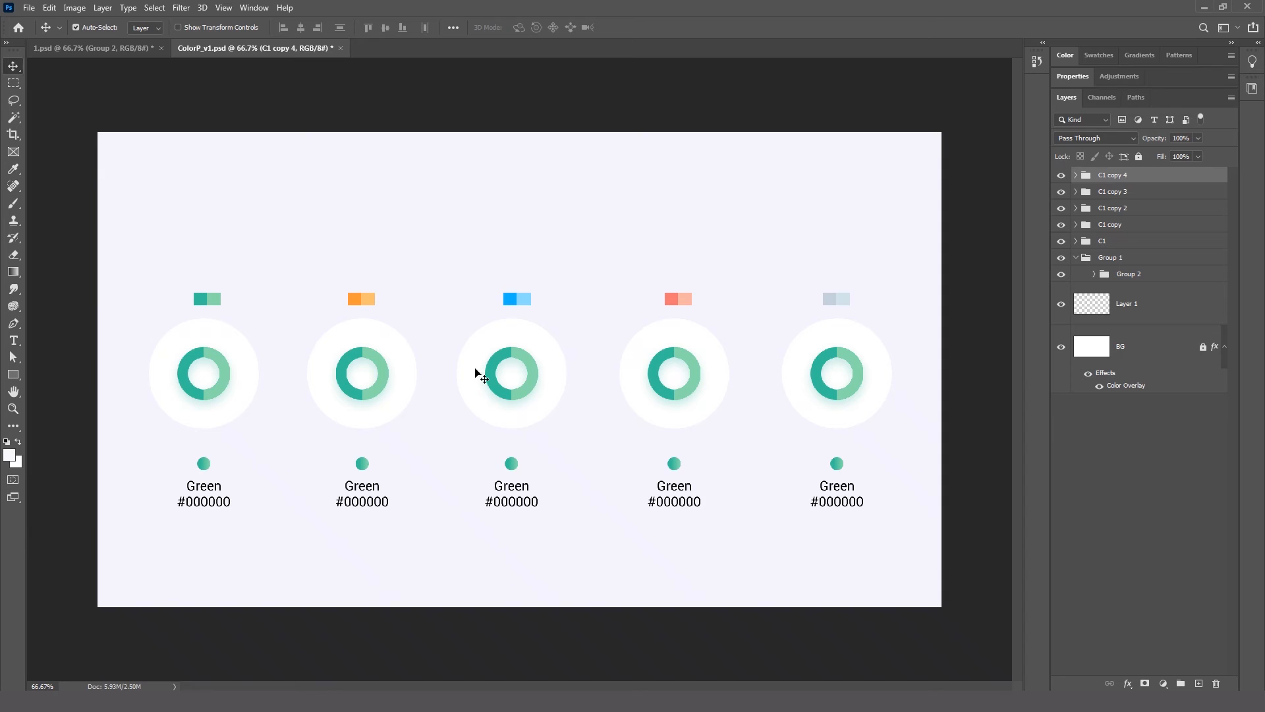
Set the second sample's full ring Color Overlay to the dark orange #ff9738 sampled from the swatch above it.
left_click(357, 355)
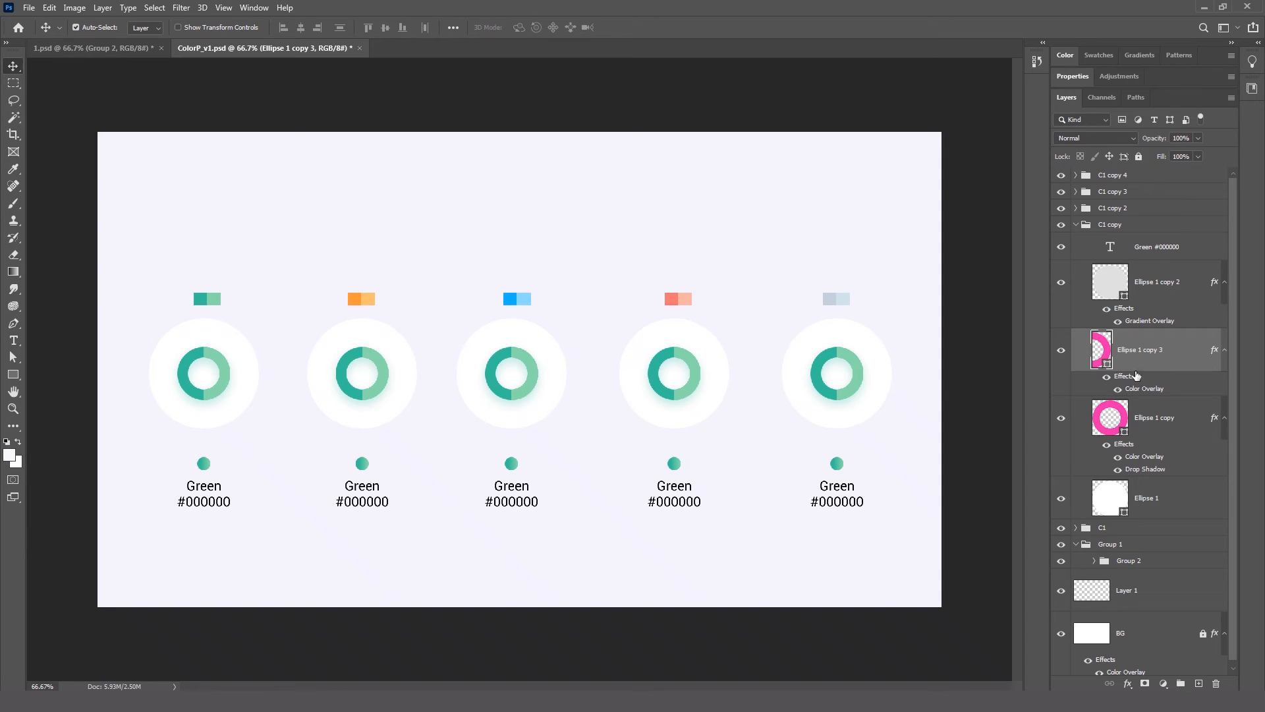
left_click(1081, 418)
left_click(1061, 420)
left_click(1061, 420)
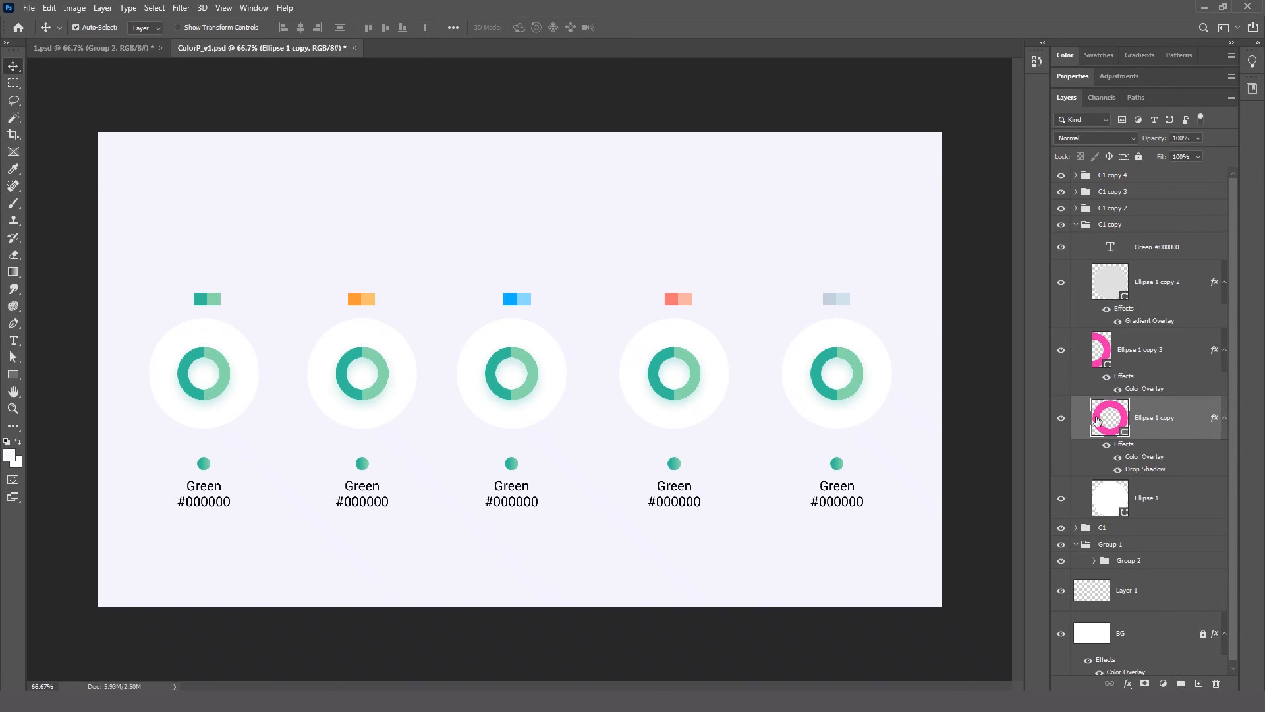
double_click(1188, 425)
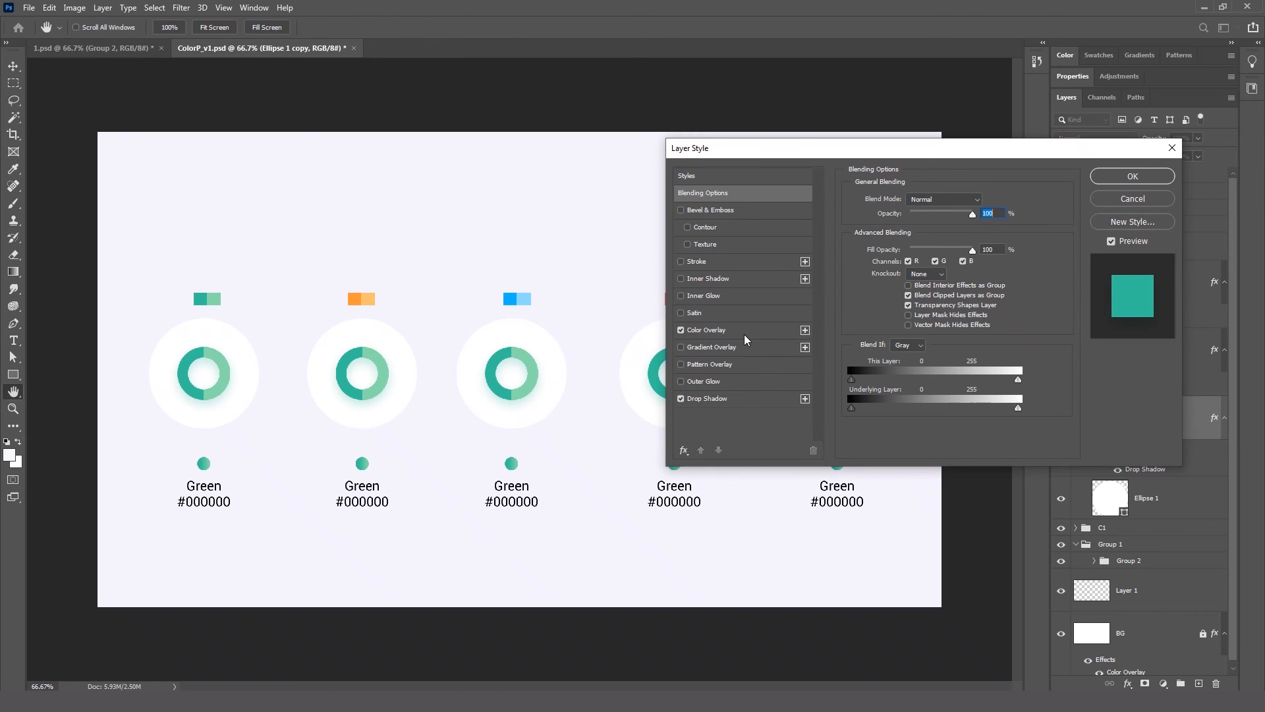
left_click(745, 339)
left_click(987, 204)
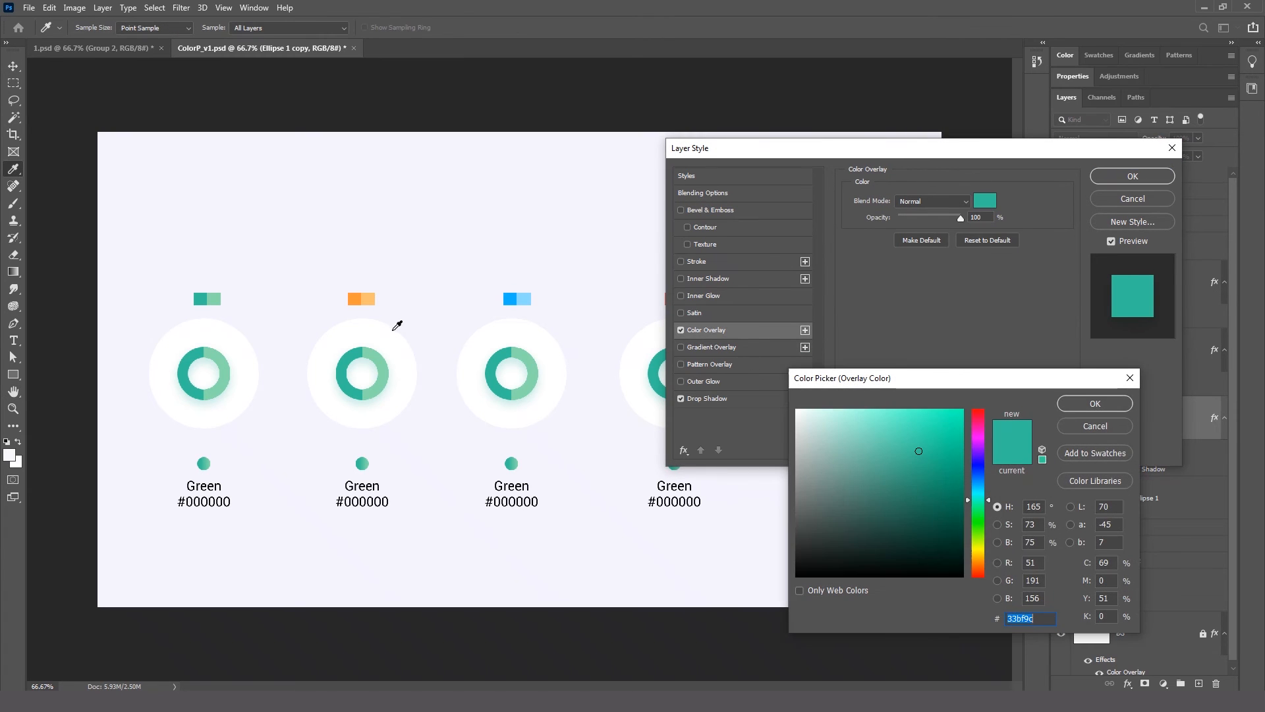
left_click(358, 296)
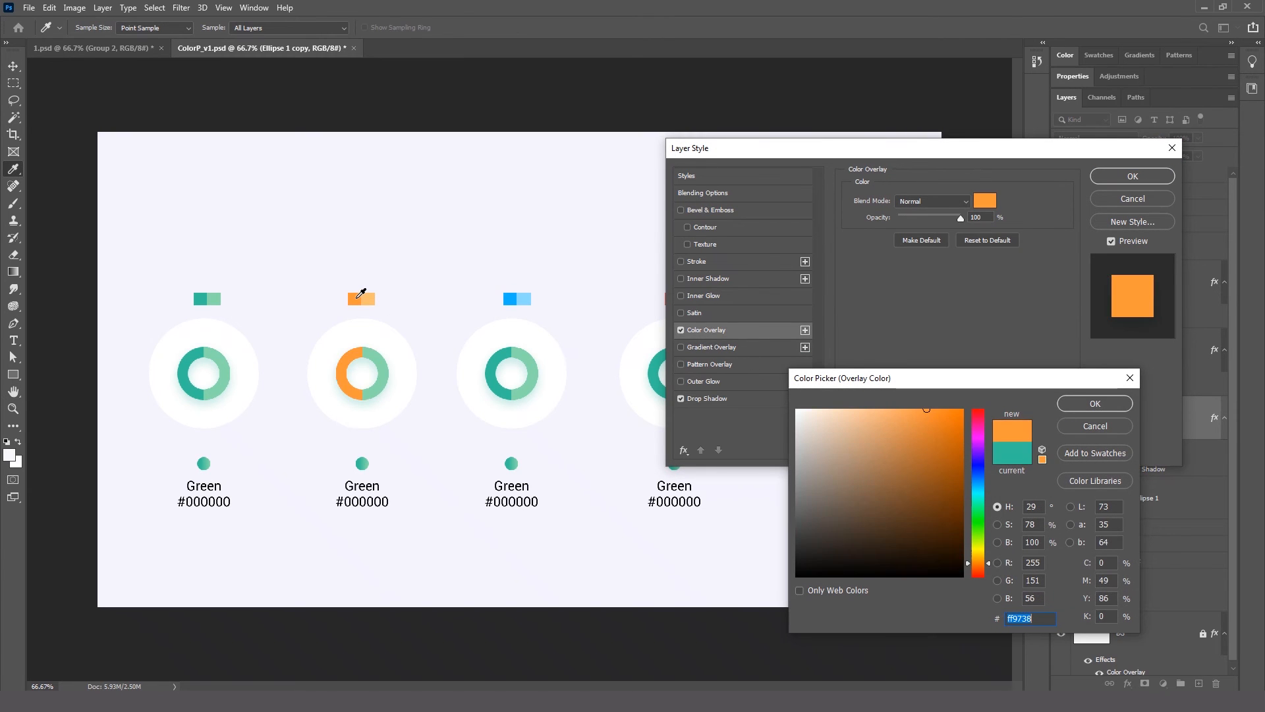
left_click(1094, 403)
left_click(1147, 174)
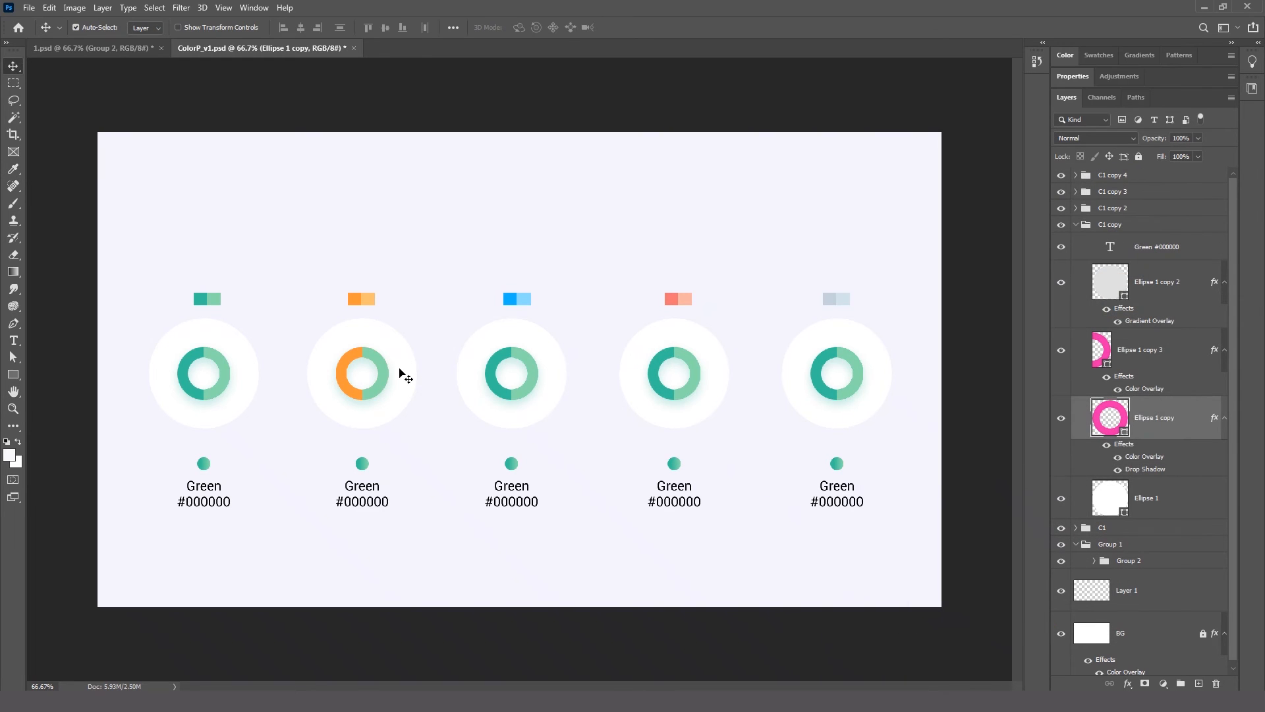
Set the second sample's half ring Color Overlay to the light orange #f9c06f sampled from the swatch above it.
left_click(1073, 362)
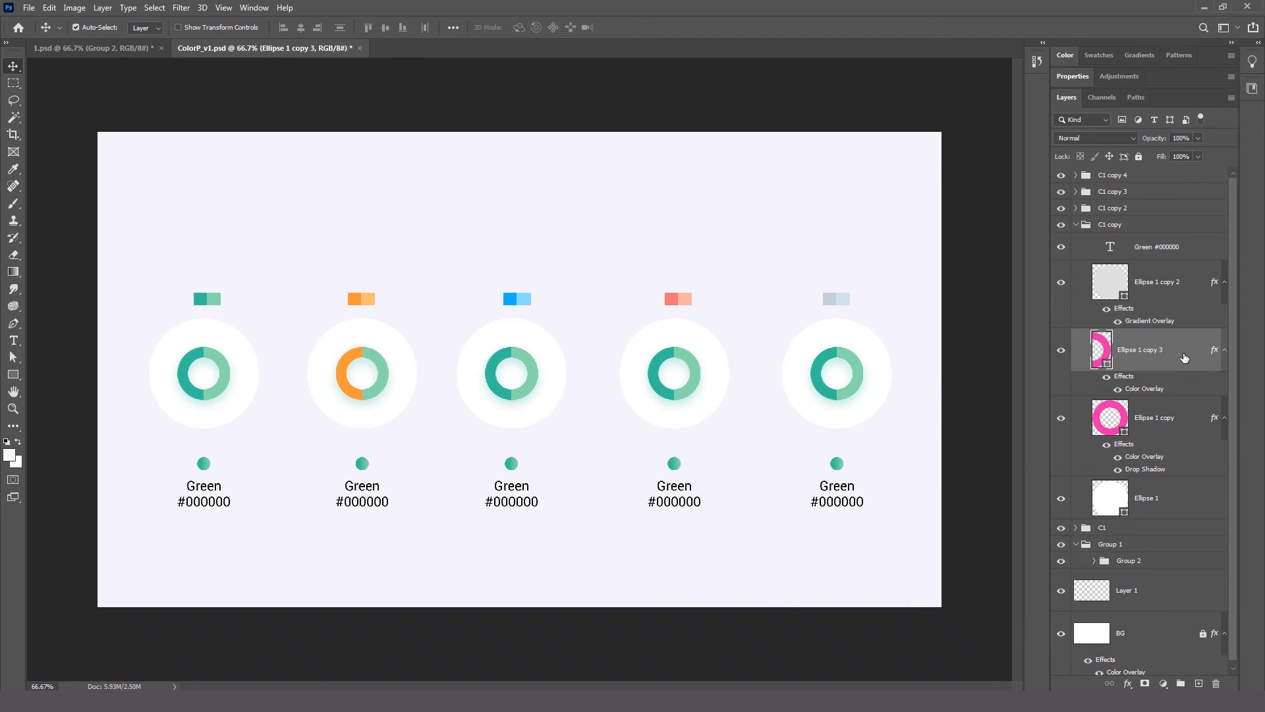
double_click(1094, 377)
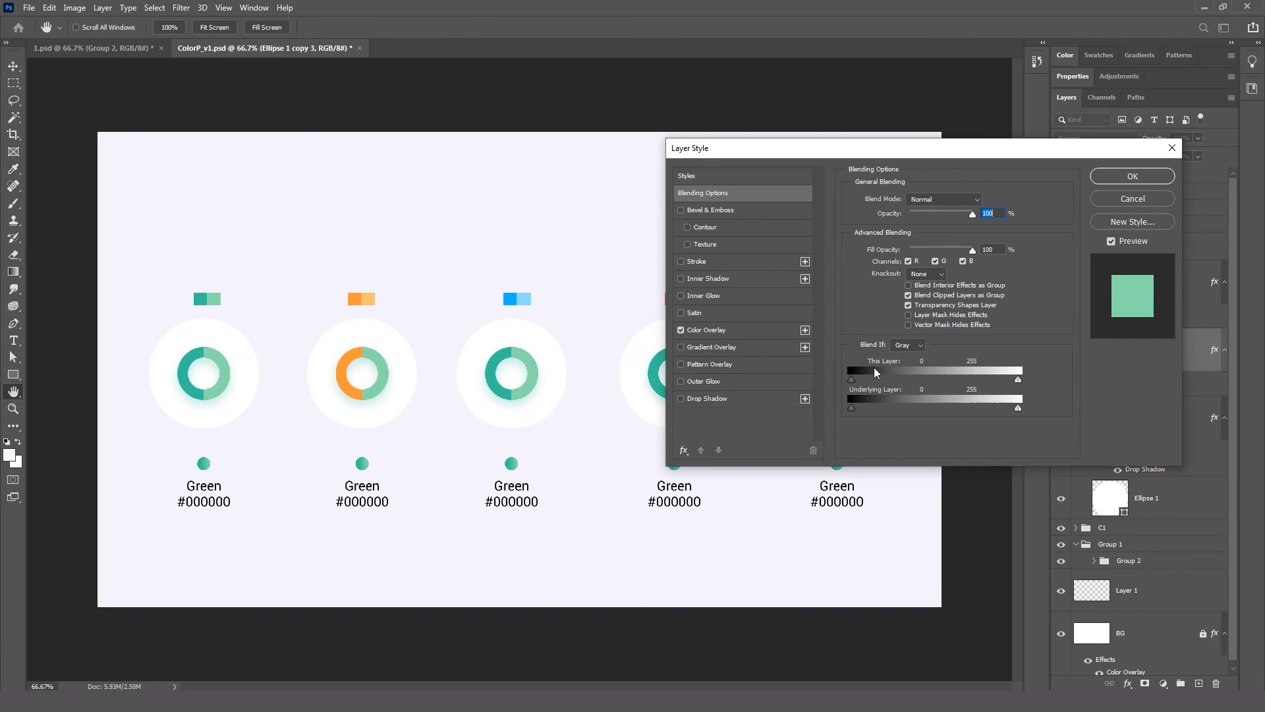
left_click(753, 329)
left_click(985, 201)
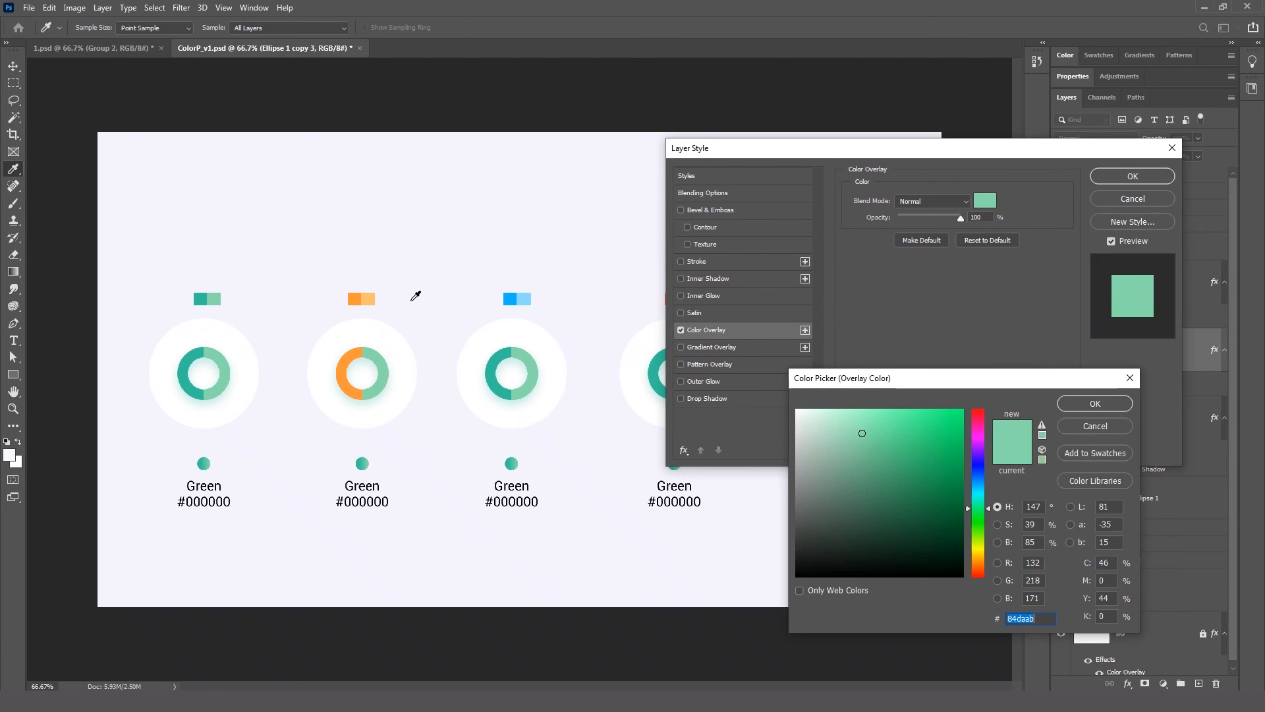
left_click(373, 298)
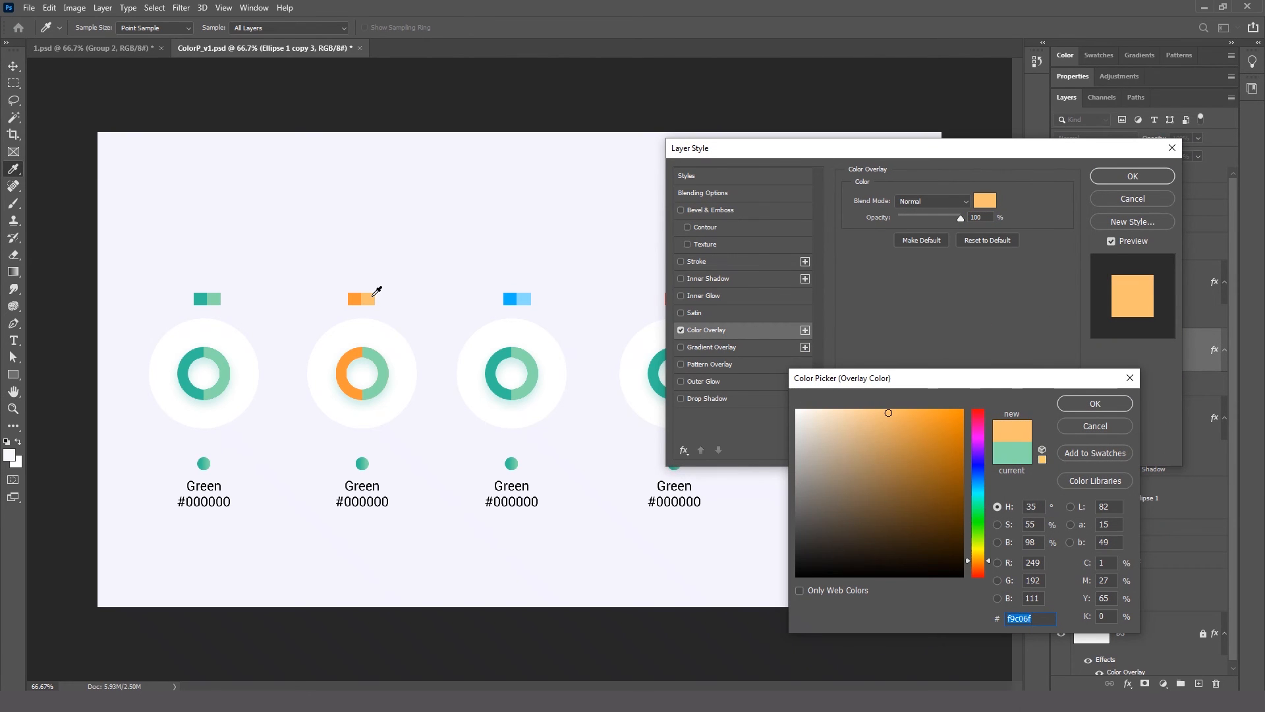
left_click(1095, 403)
left_click(1132, 176)
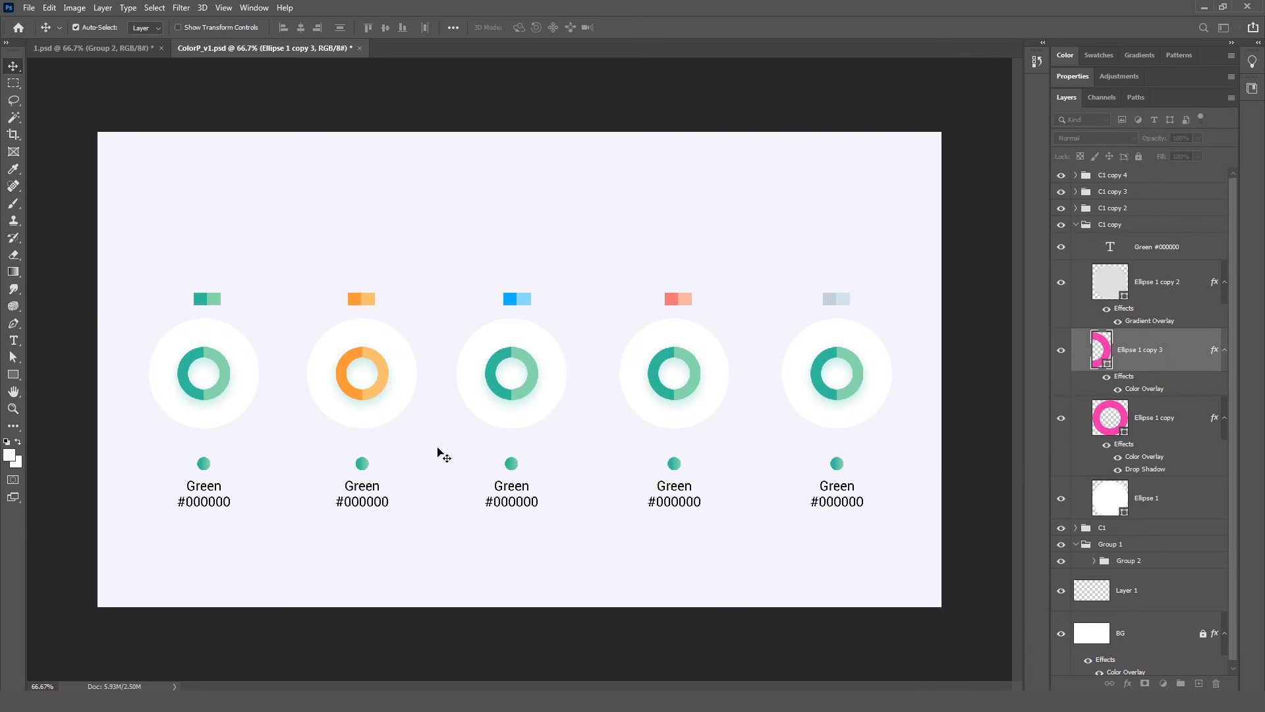
Change the Drop Shadow color of the second sample's full ring to the dark orange swatch color #ff9738.
left_click(364, 409)
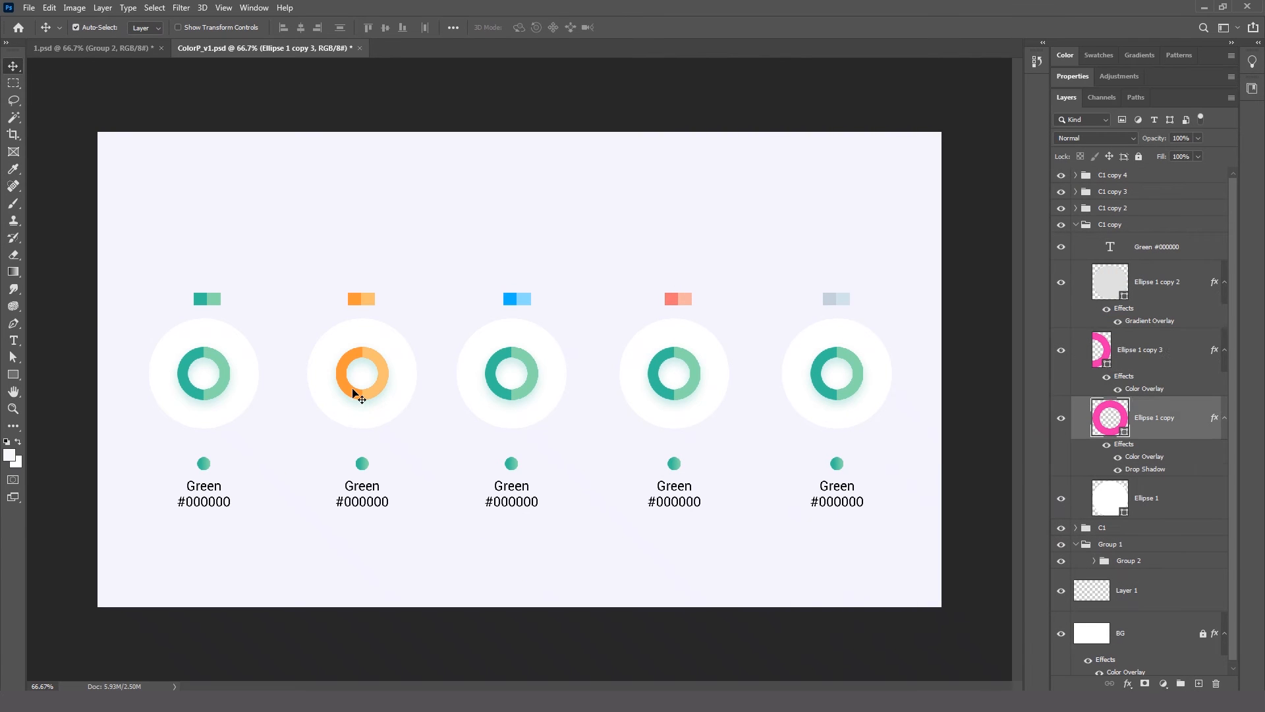
double_click(1201, 418)
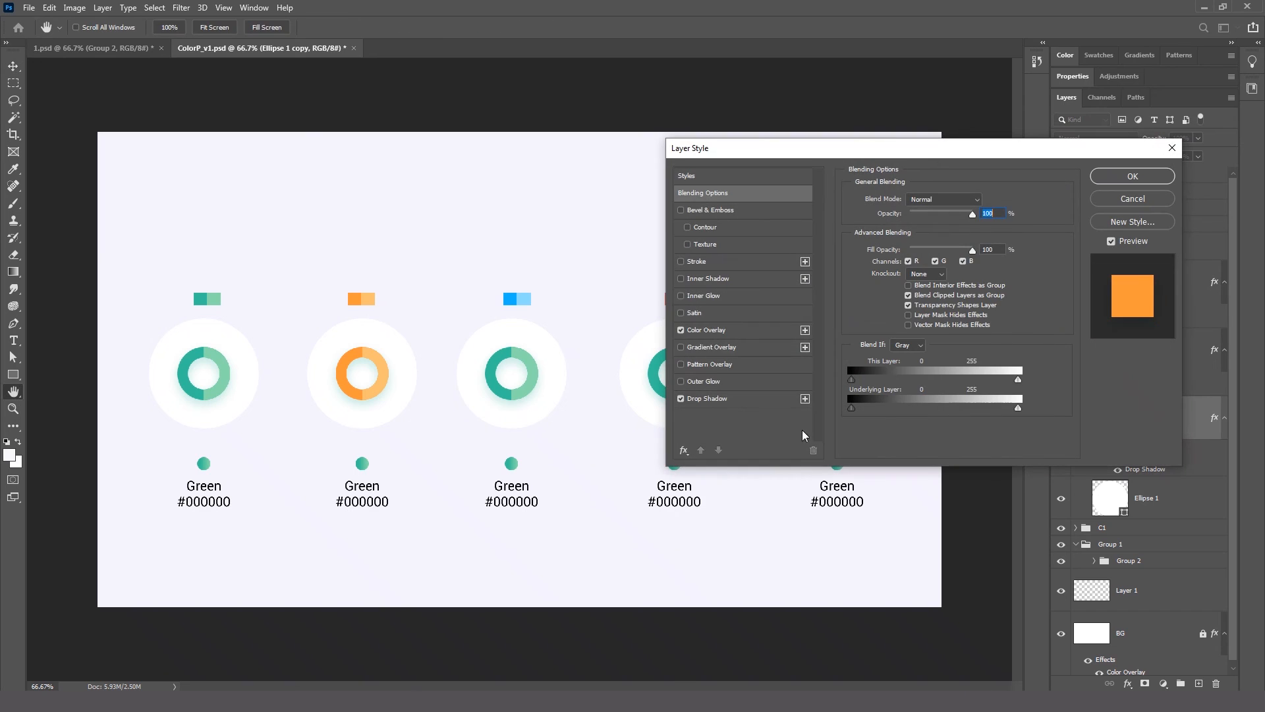
left_click(736, 402)
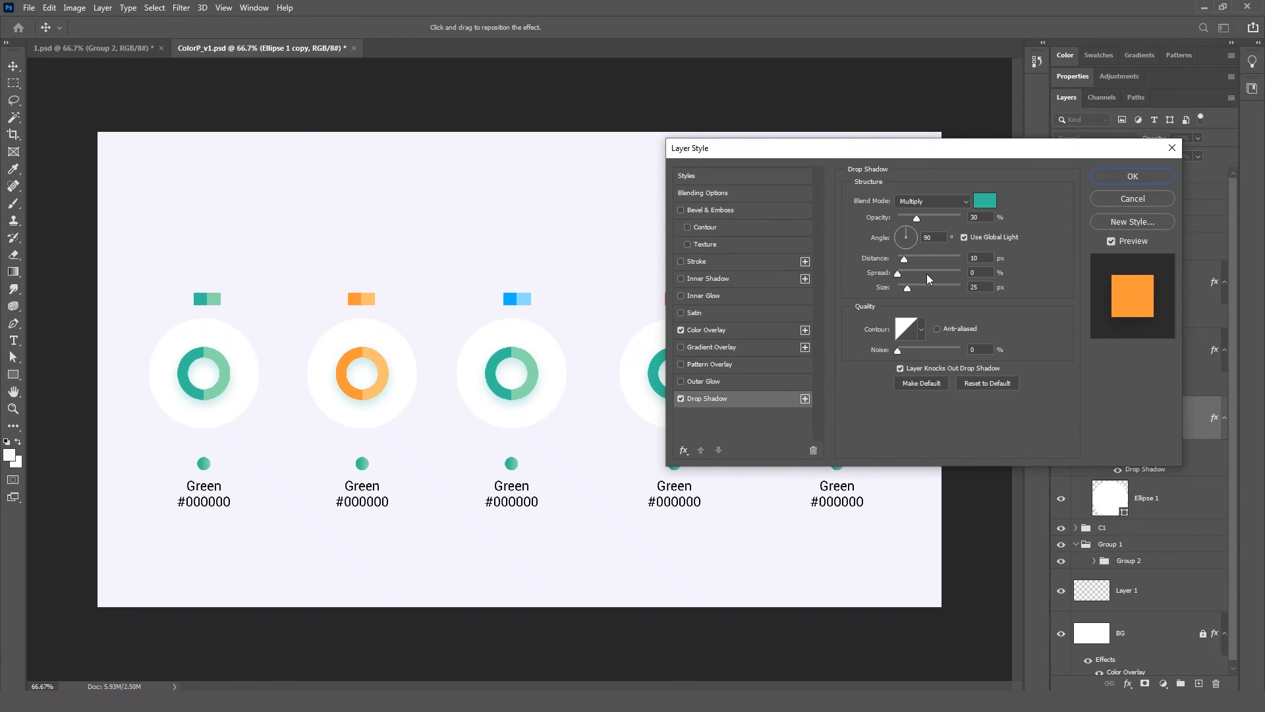
left_click(986, 203)
left_click(359, 296)
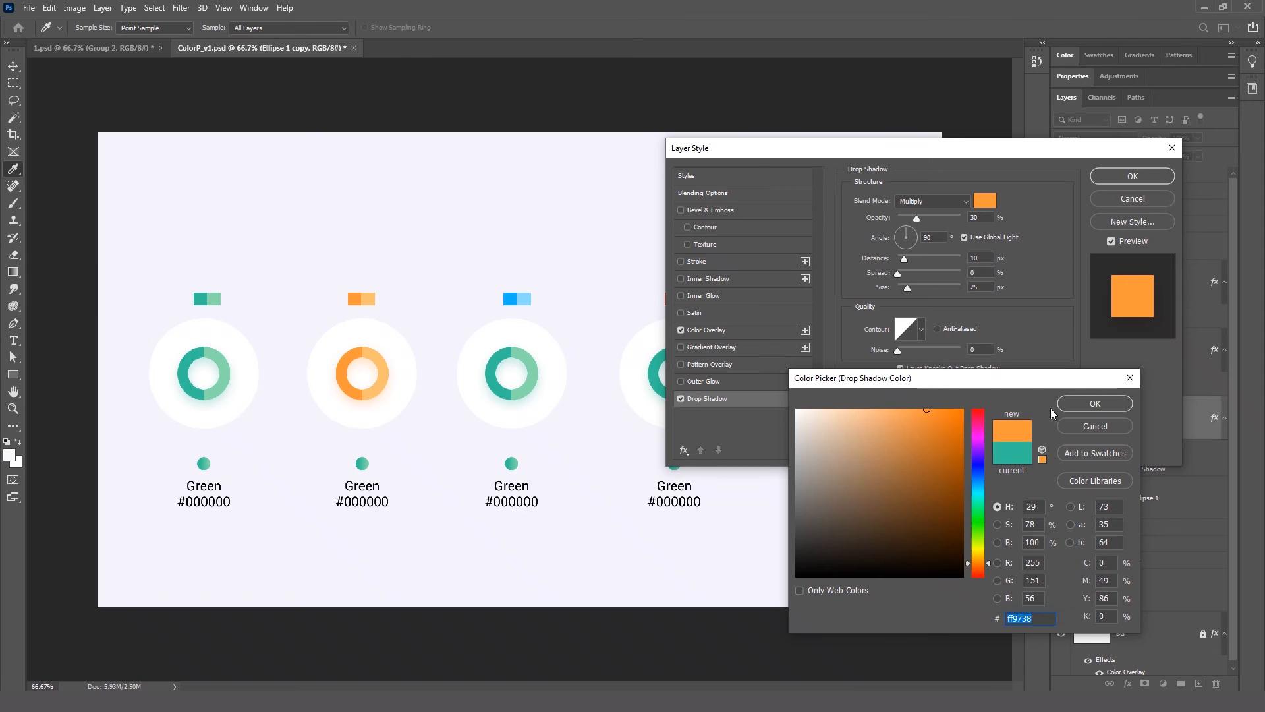
left_click(1074, 404)
left_click(1117, 179)
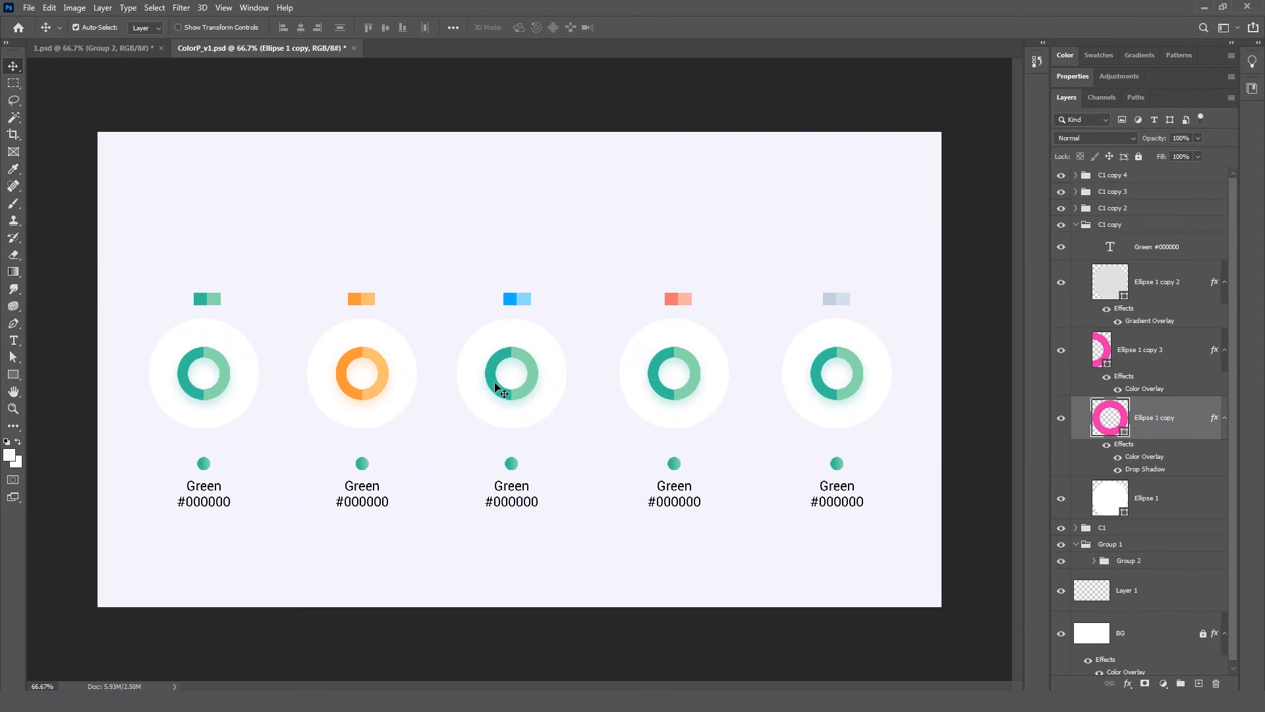
Set the third sample's full ring Color Overlay to the dark blue #13b3ff sampled from the swatch above it.
left_click(495, 385)
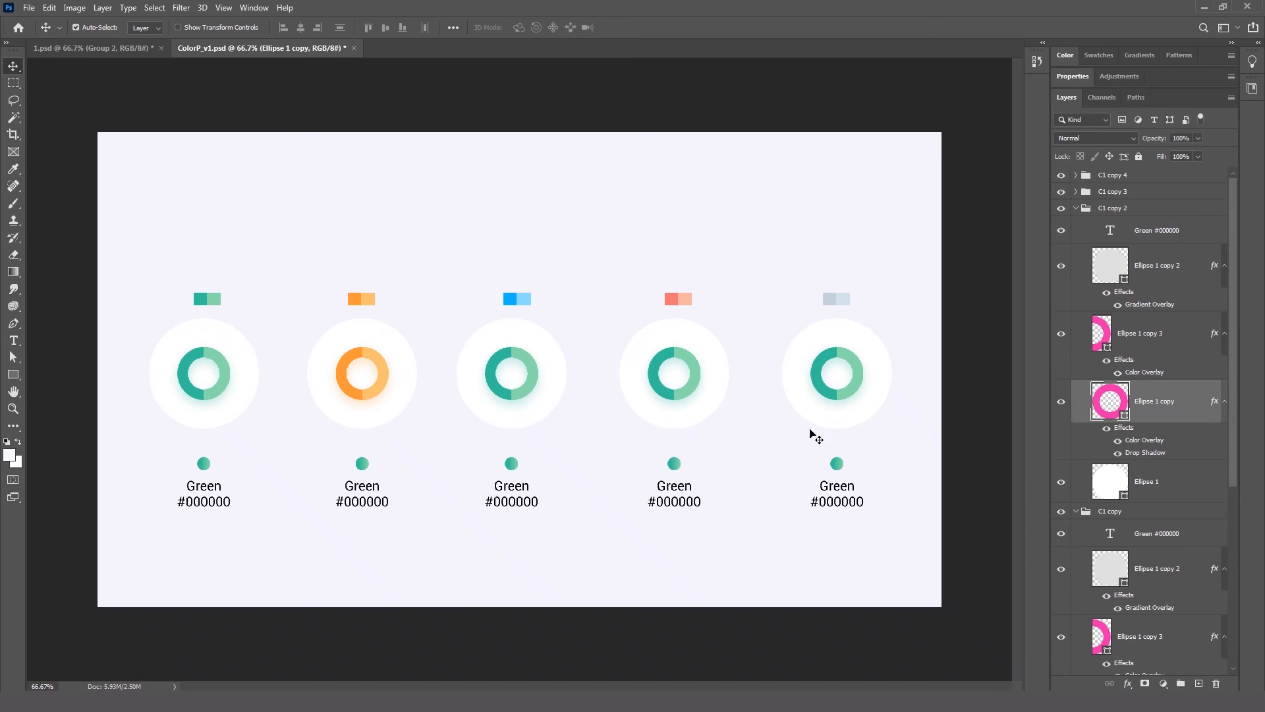
double_click(1170, 417)
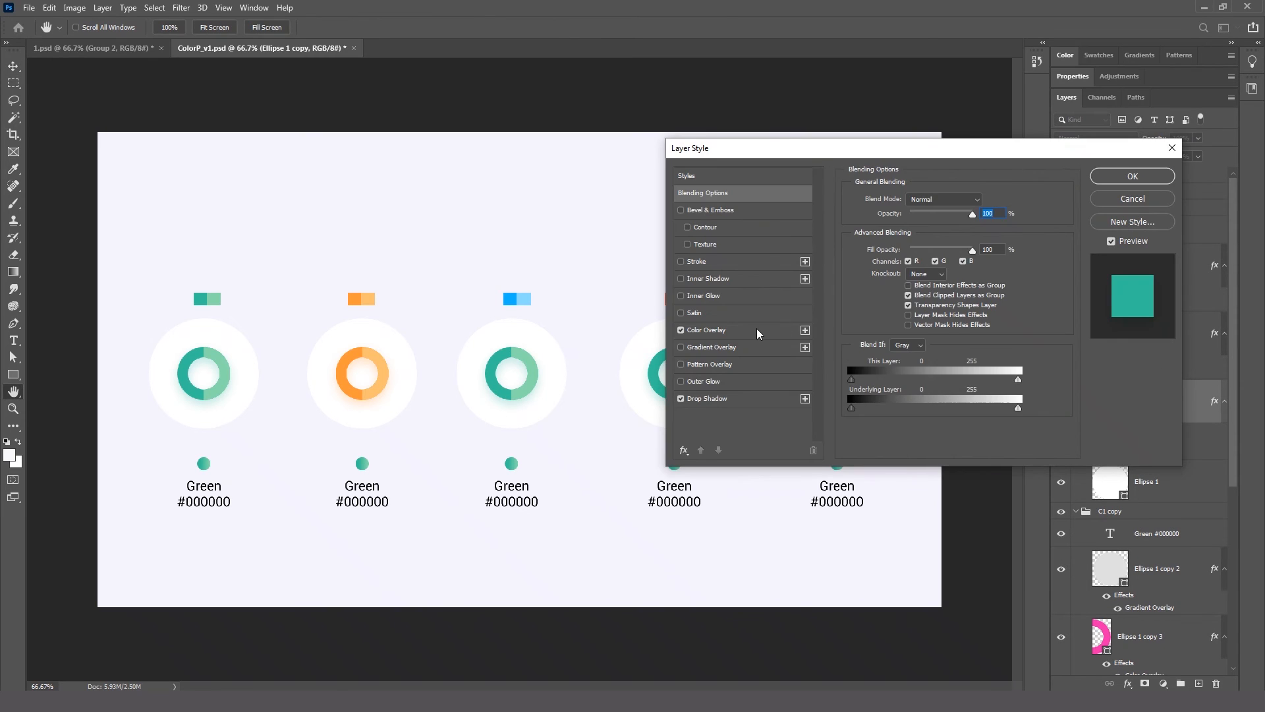
left_click(725, 330)
left_click_drag(1019, 149, 1076, 177)
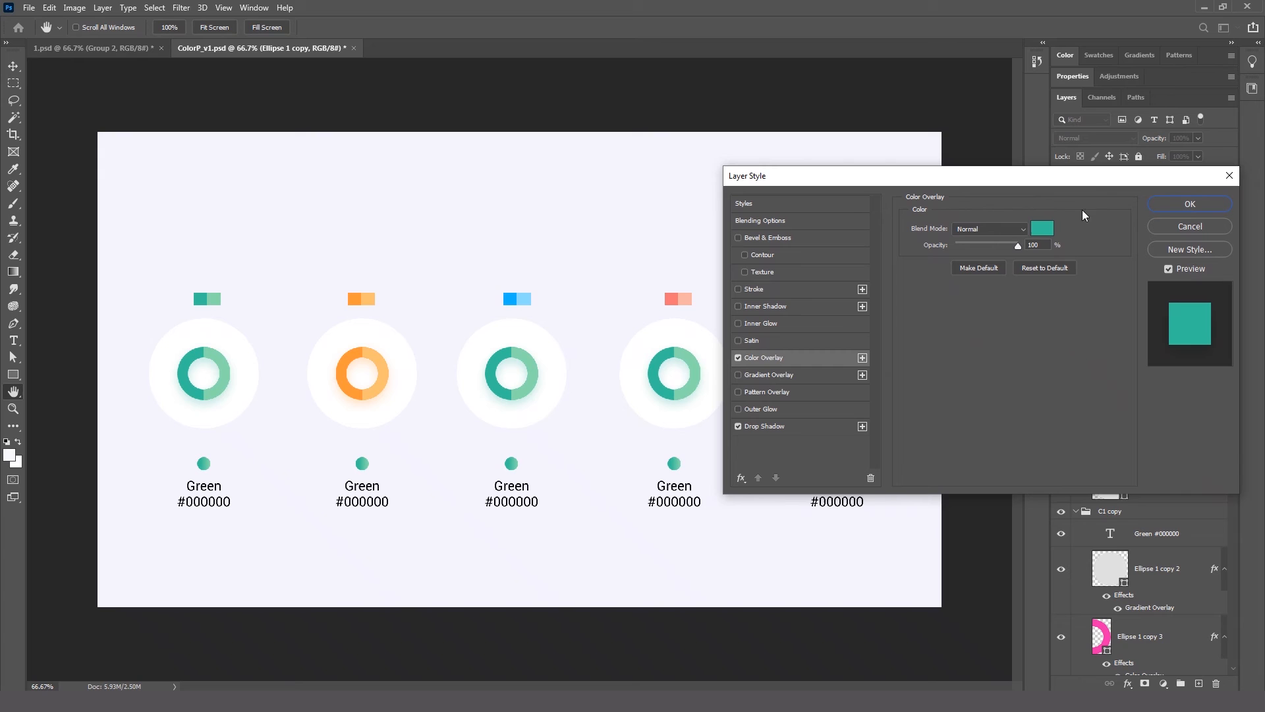
left_click(1046, 233)
left_click(510, 299)
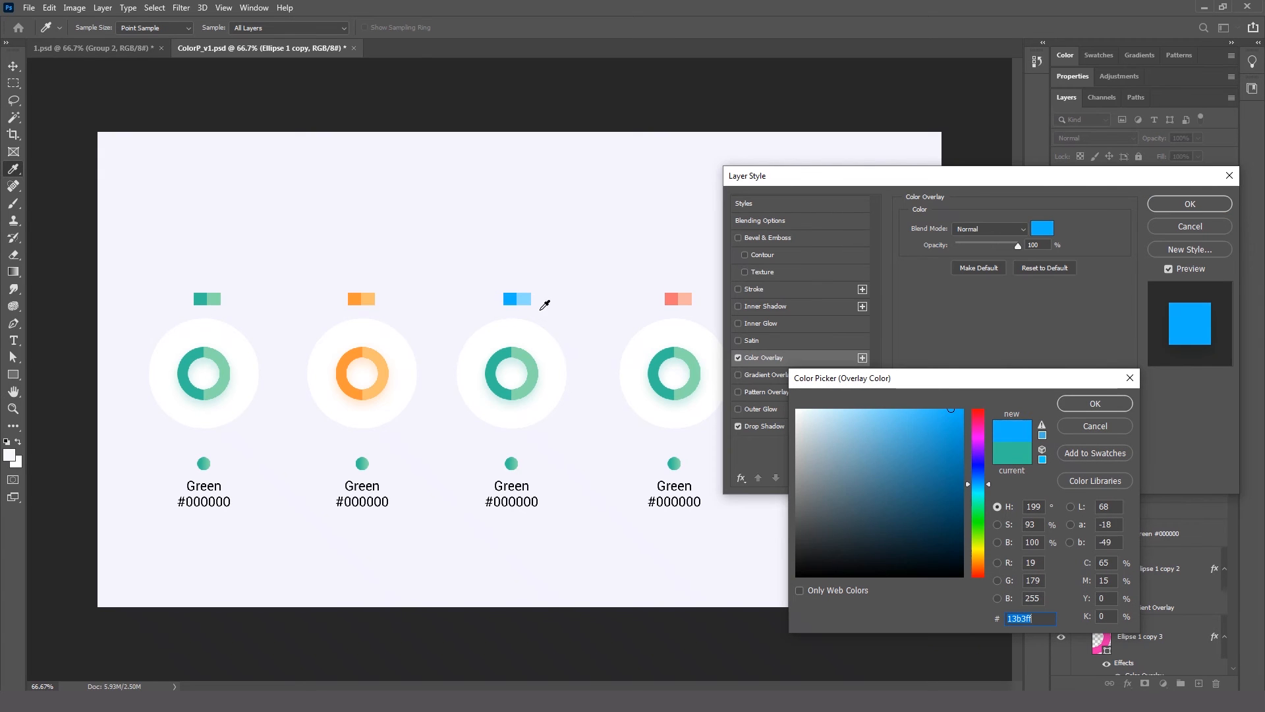
left_click(1081, 402)
left_click(1176, 205)
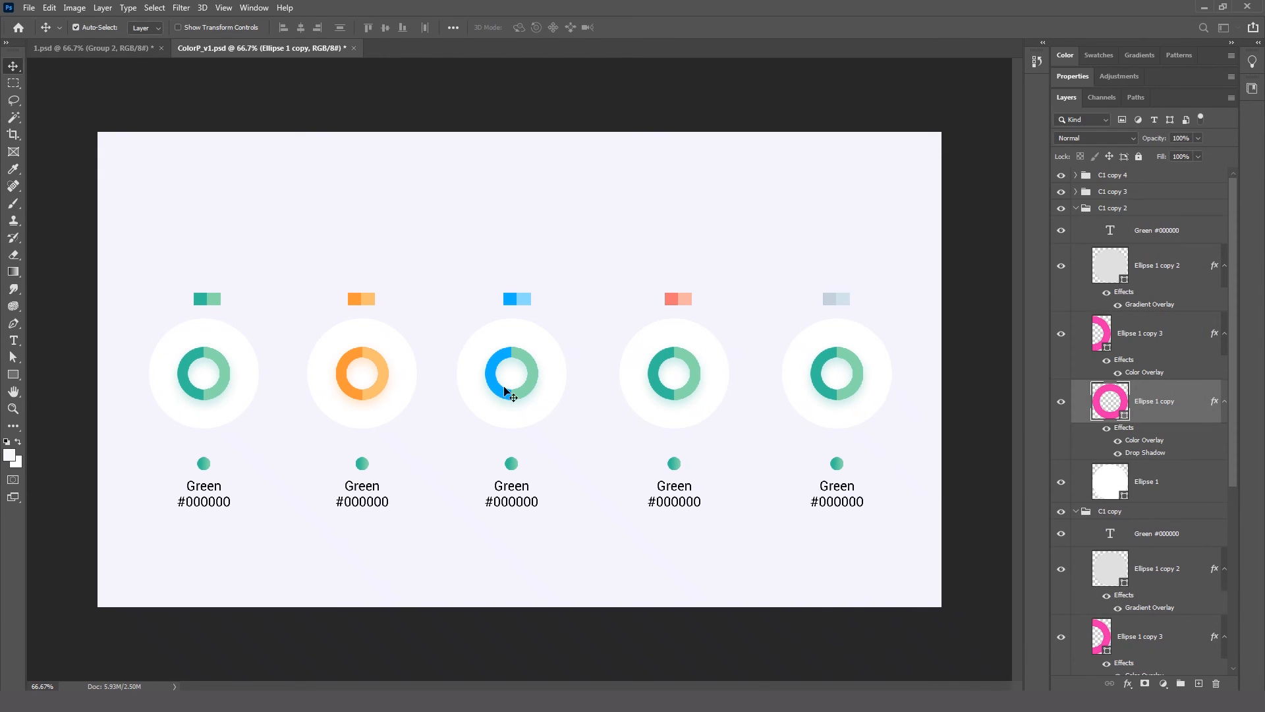
Set the third sample's half ring Color Overlay to the light blue #8bdbff sampled from the swatch above it.
left_click(530, 386)
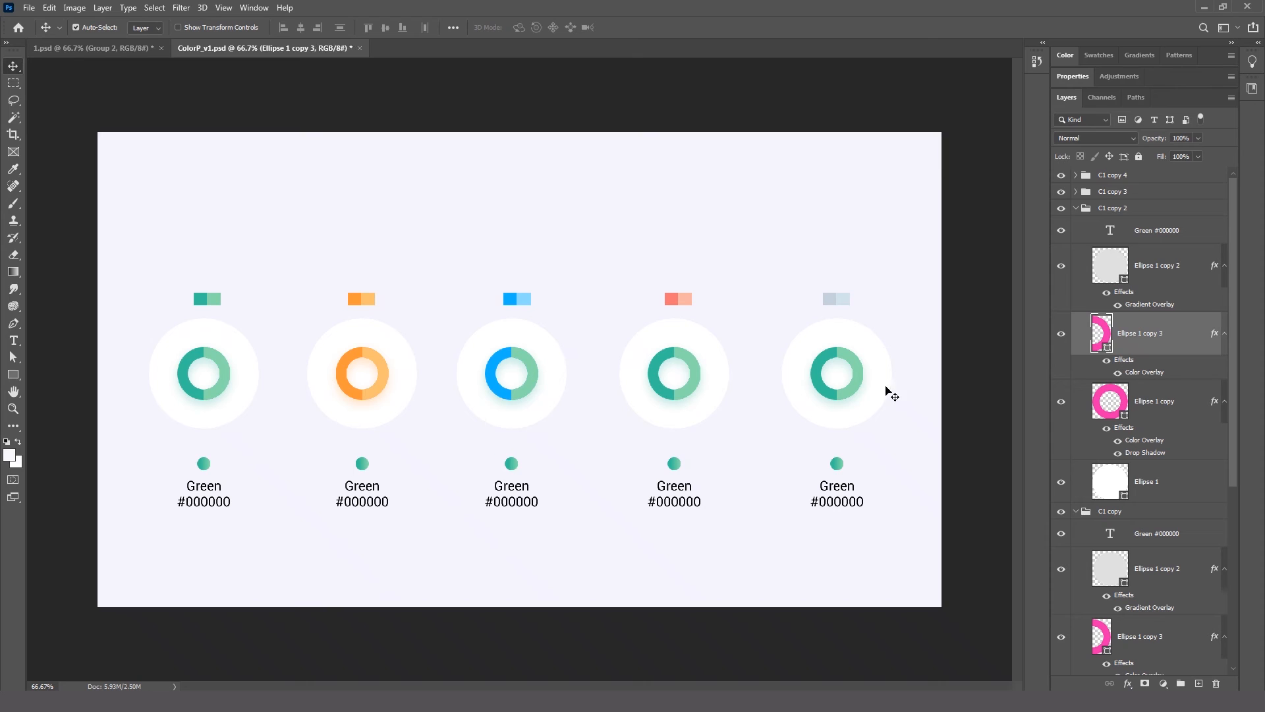
double_click(1178, 331)
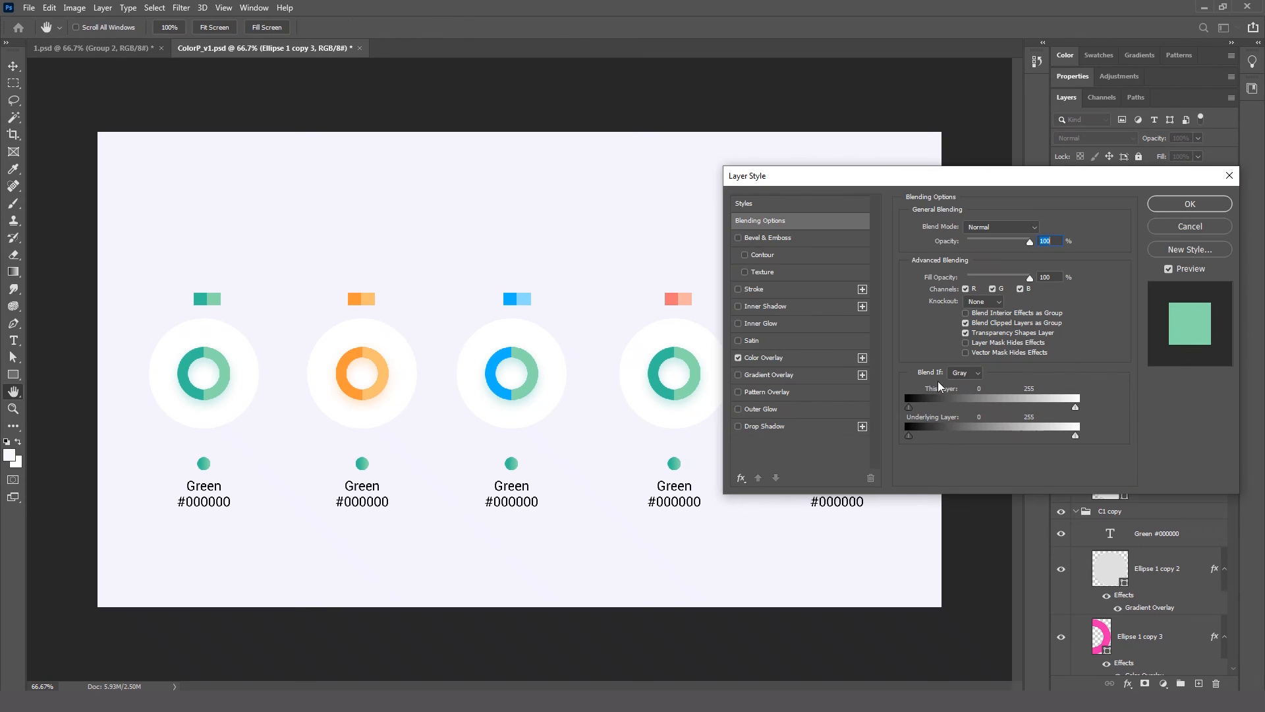
left_click(812, 358)
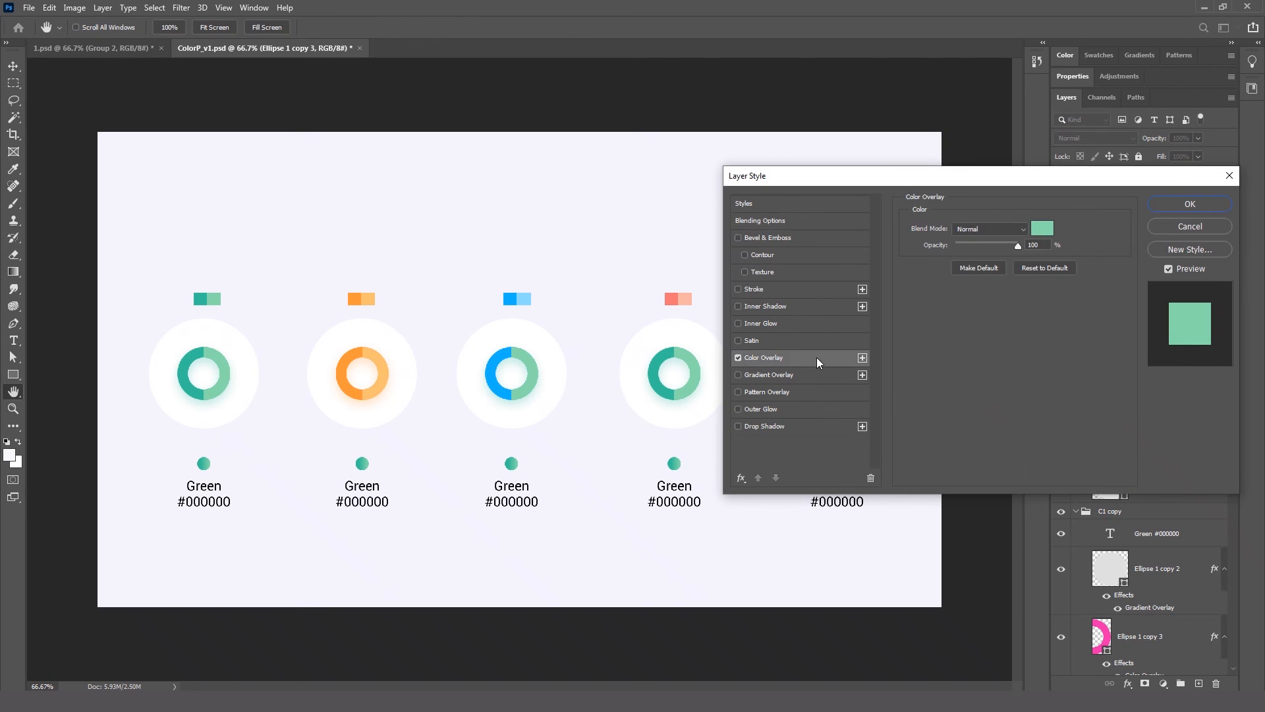
left_click(1041, 229)
left_click(527, 296)
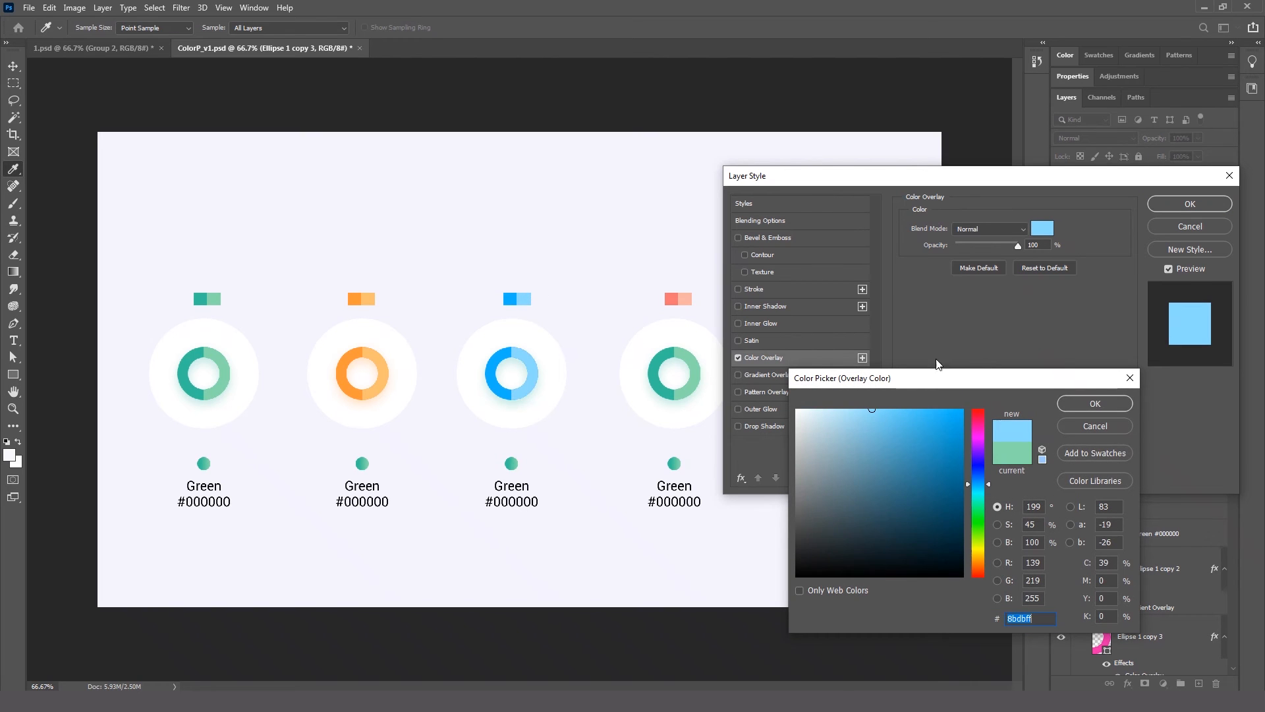
left_click(1095, 403)
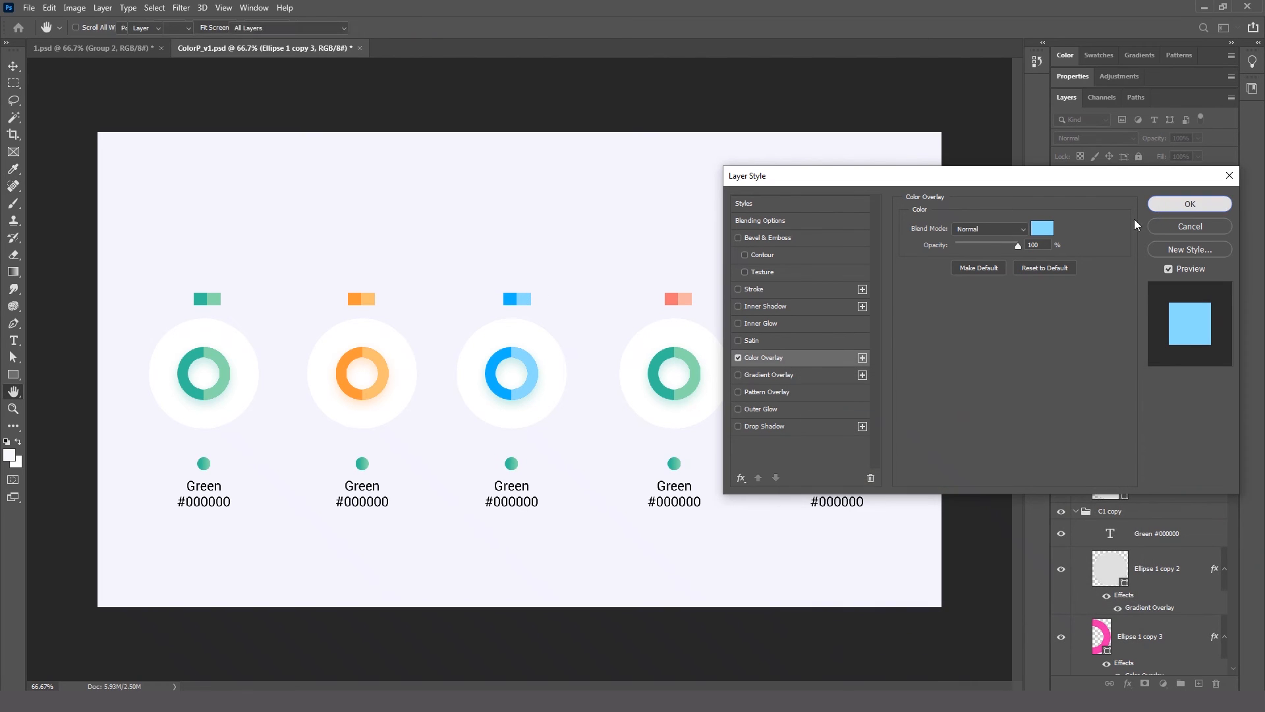
left_click(1190, 204)
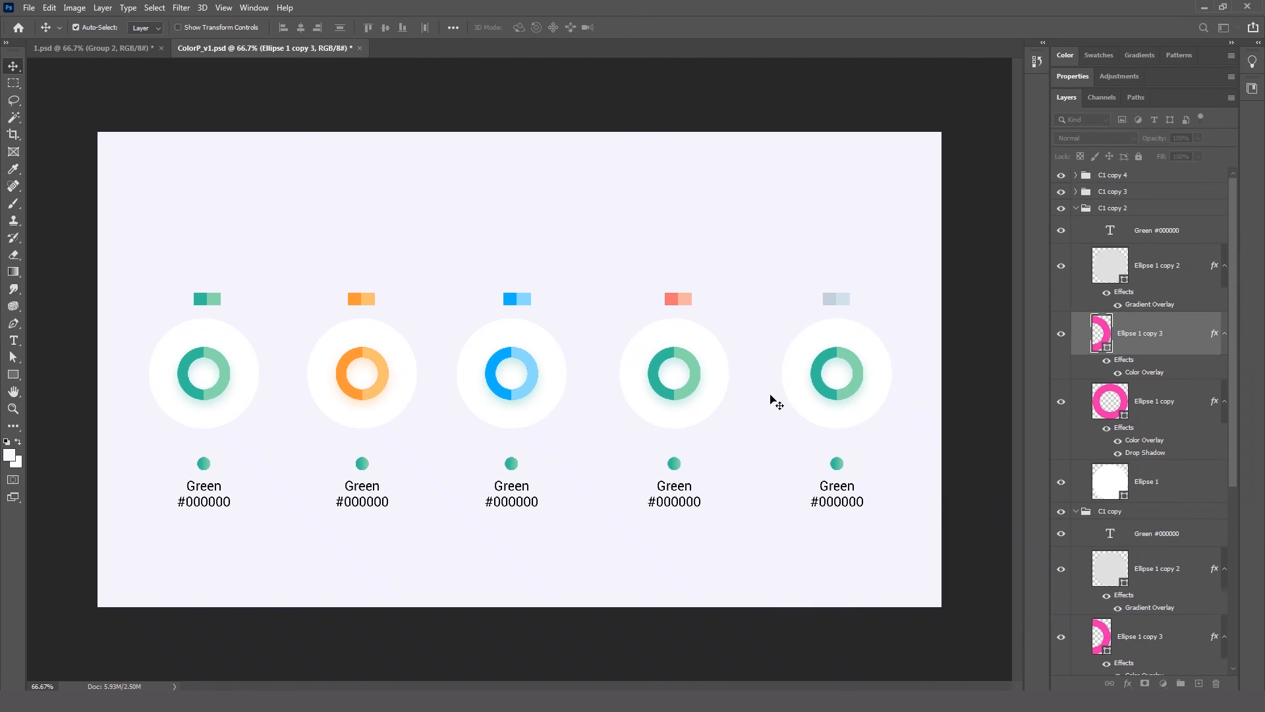
Set the fourth sample's full ring Color Overlay to the dark coral #f37372 sampled from the swatch above it.
left_click(657, 374)
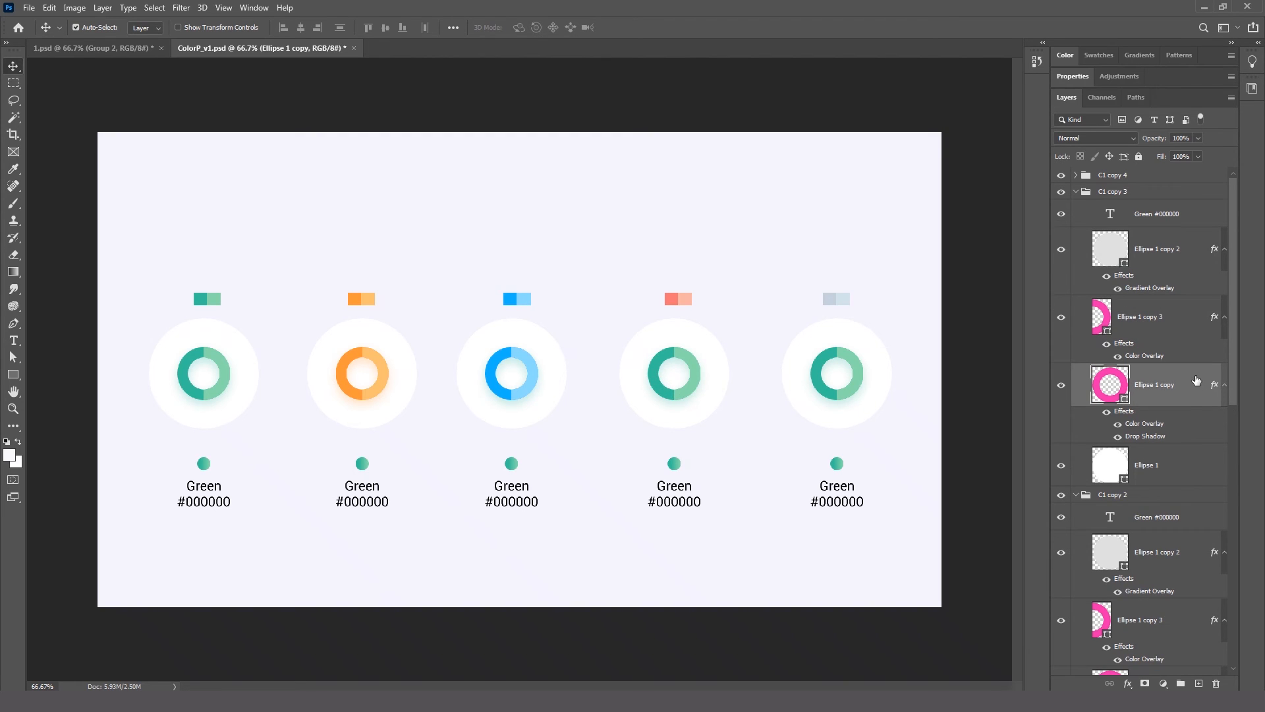
double_click(1196, 384)
left_click(828, 358)
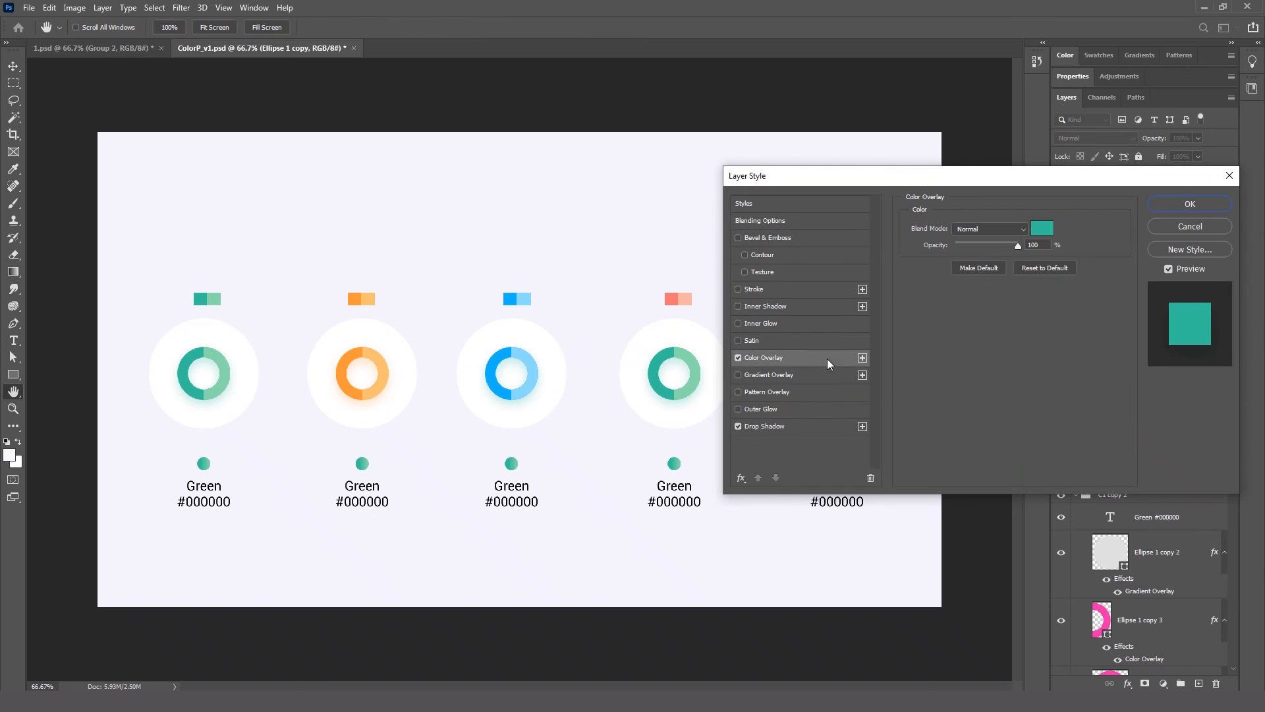
left_click(1040, 232)
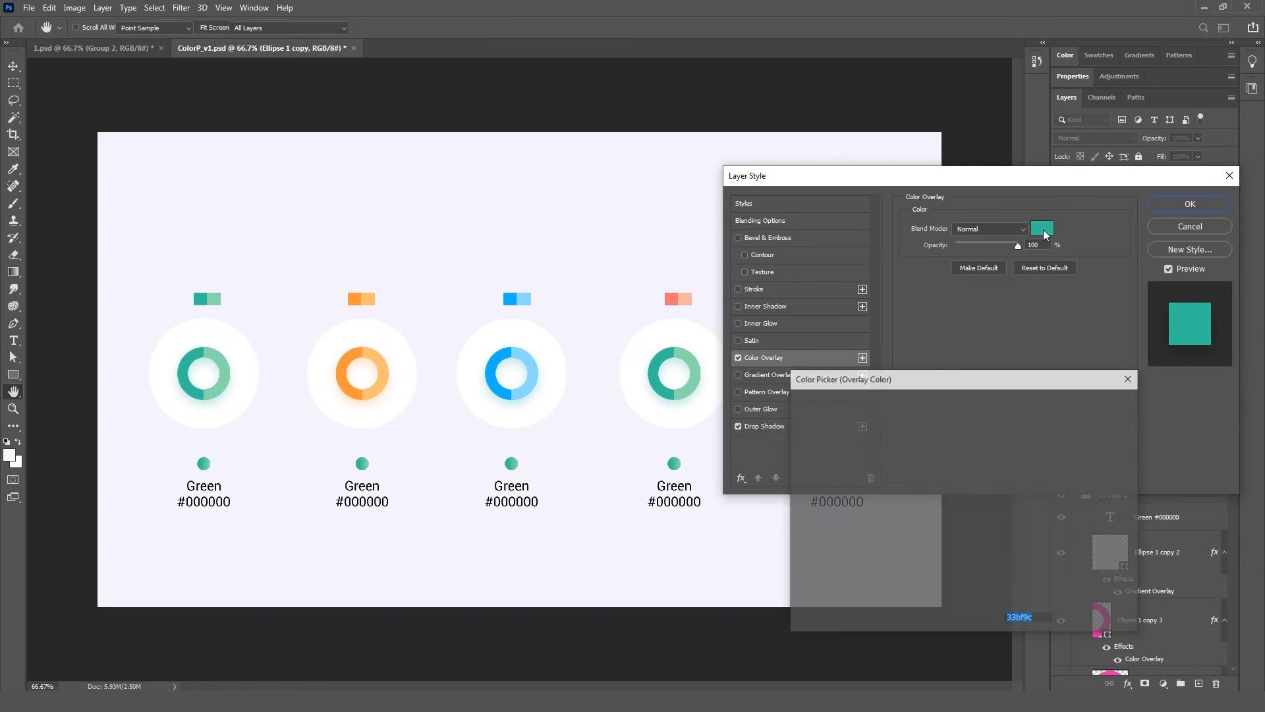
left_click(671, 295)
left_click(1075, 407)
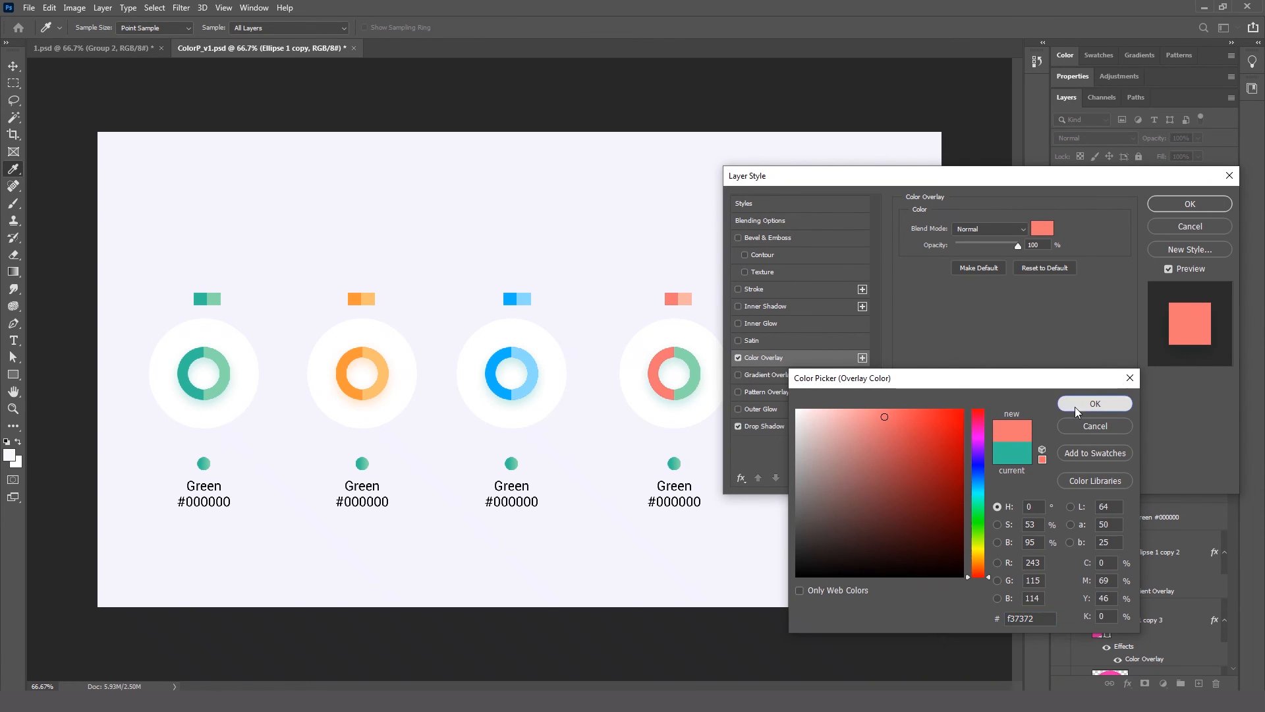
left_click(1177, 204)
Set the fourth sample's half ring Color Overlay to the light coral #f8b3a4 sampled from the swatch above it.
left_click(699, 376)
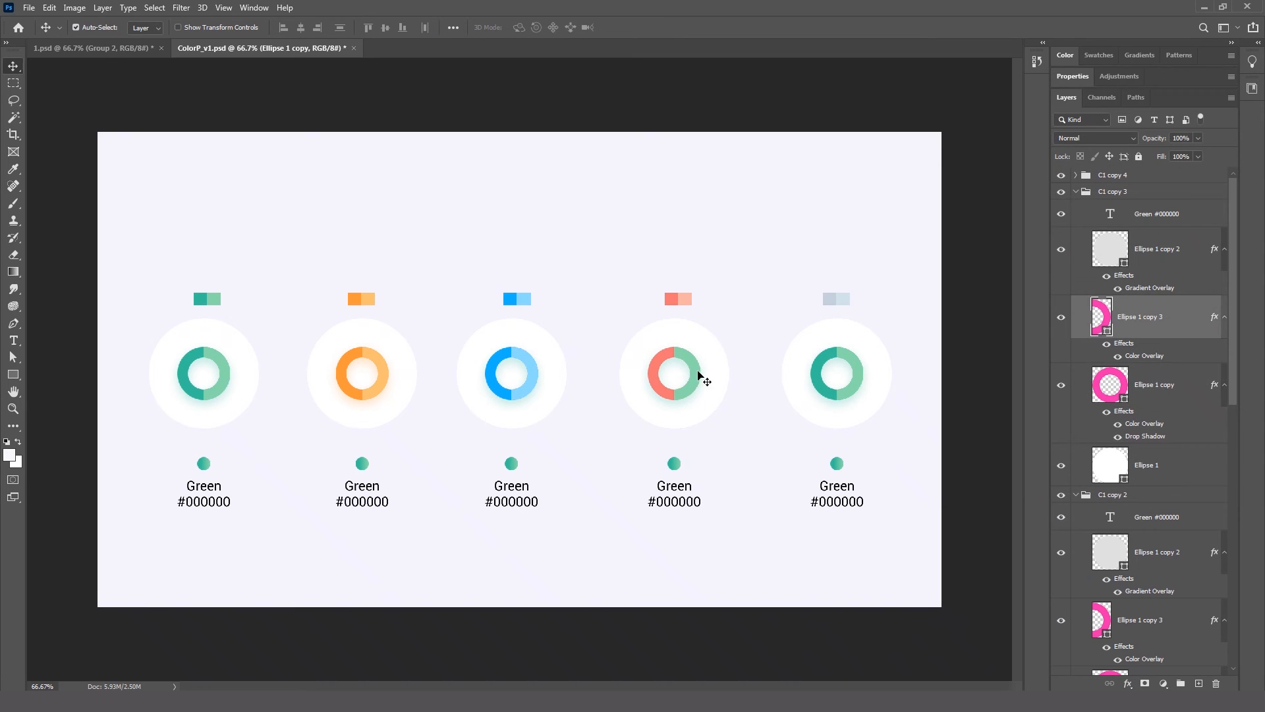
double_click(1188, 321)
left_click(764, 357)
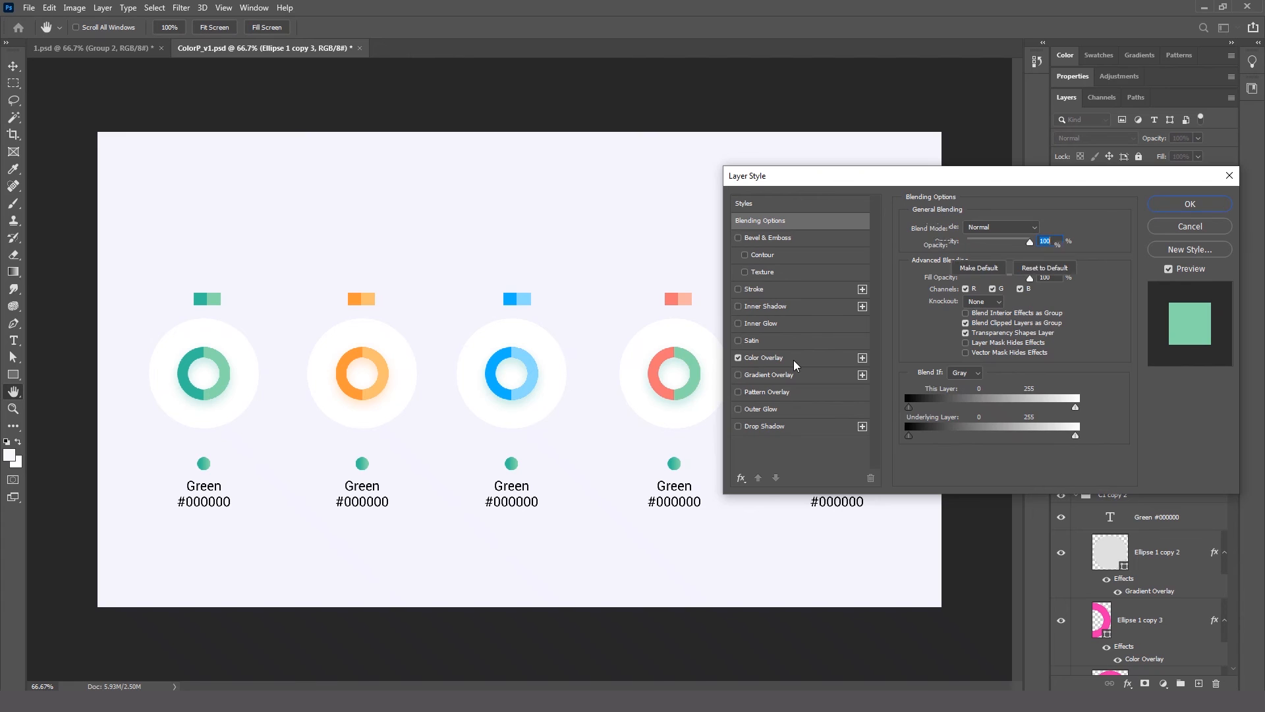
left_click(1050, 238)
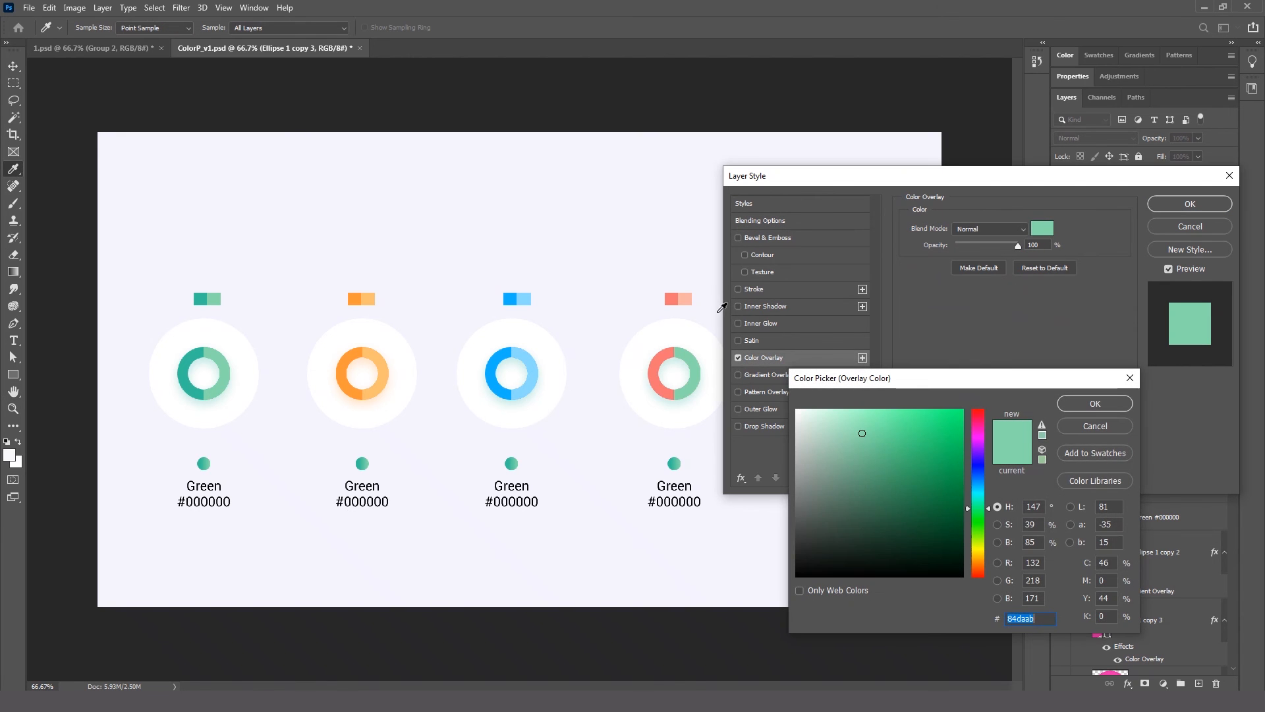
left_click(683, 299)
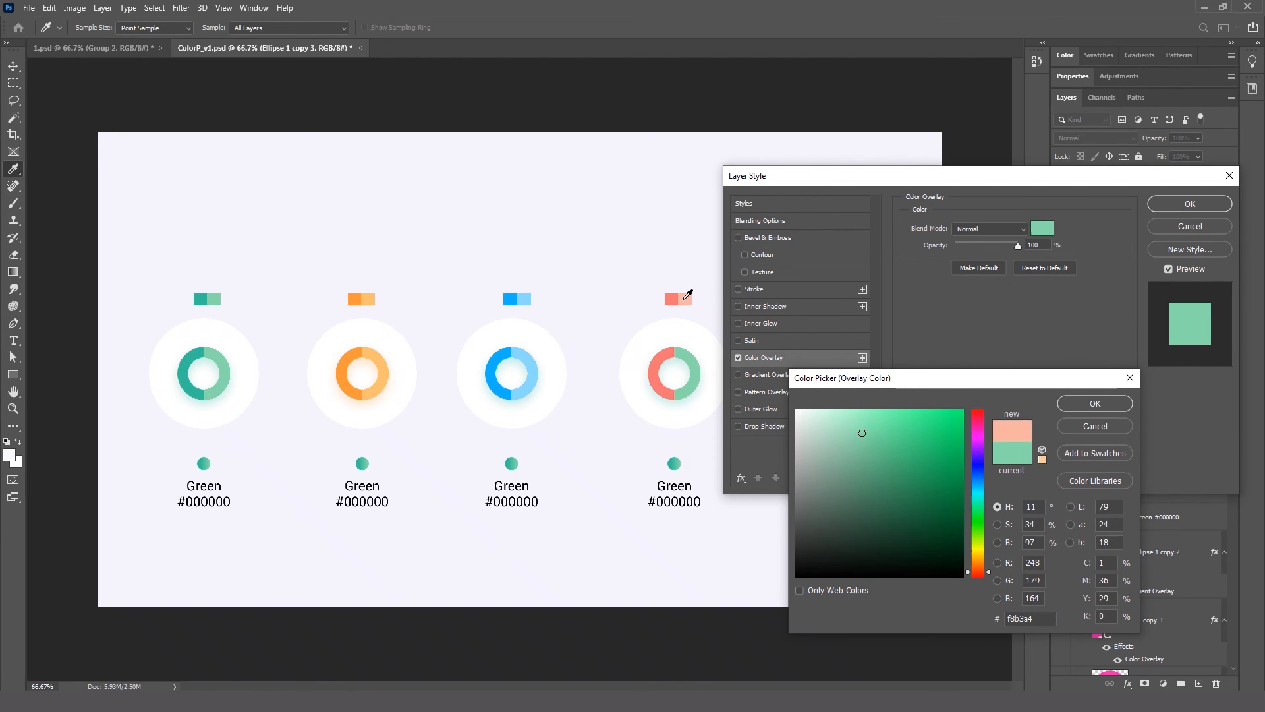
left_click(1071, 400)
left_click(1173, 210)
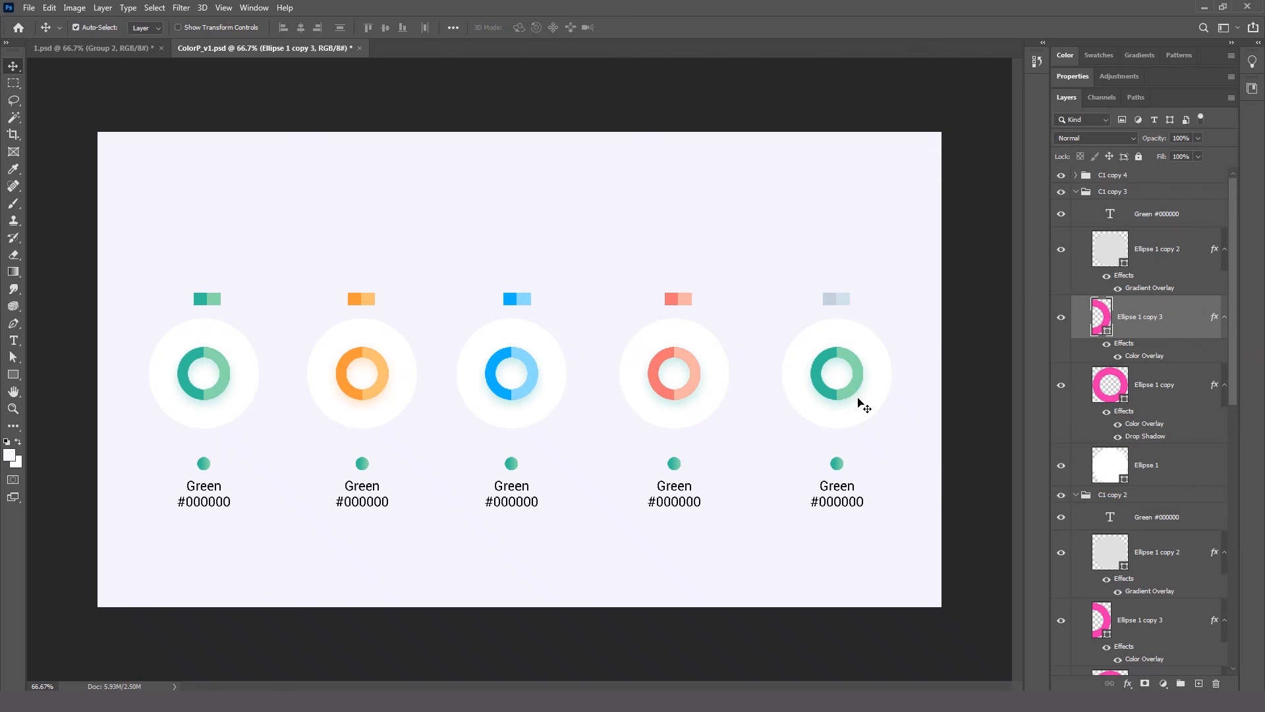
Set the fifth sample's full ring Color Overlay to the darker gray-blue #c4d0dd sampled from the swatch above it.
left_click(820, 373)
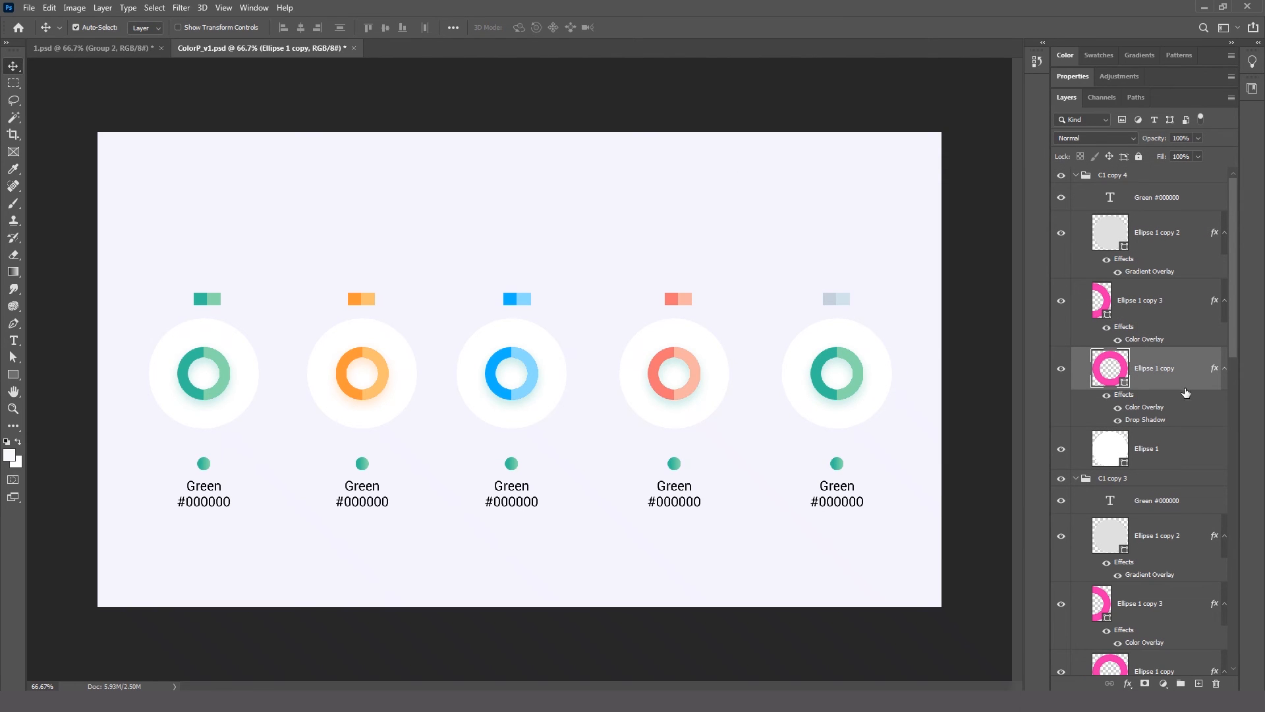
double_click(1180, 405)
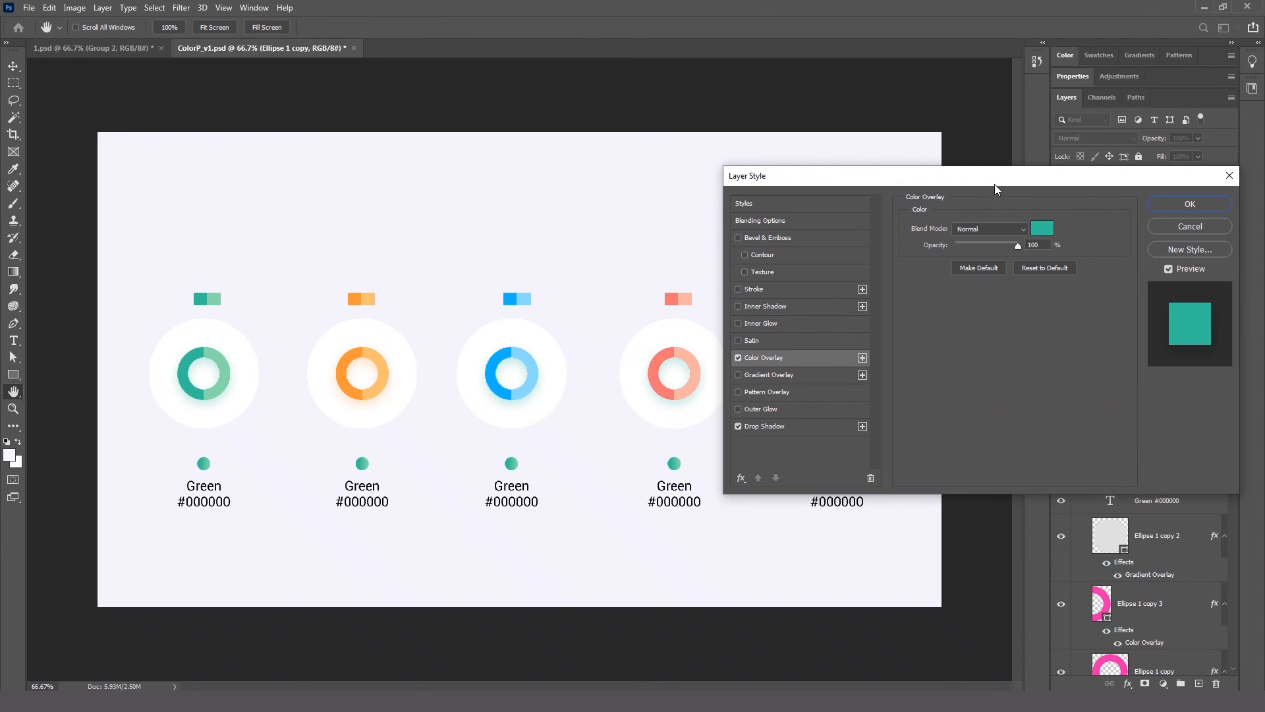
left_click_drag(994, 184, 841, 449)
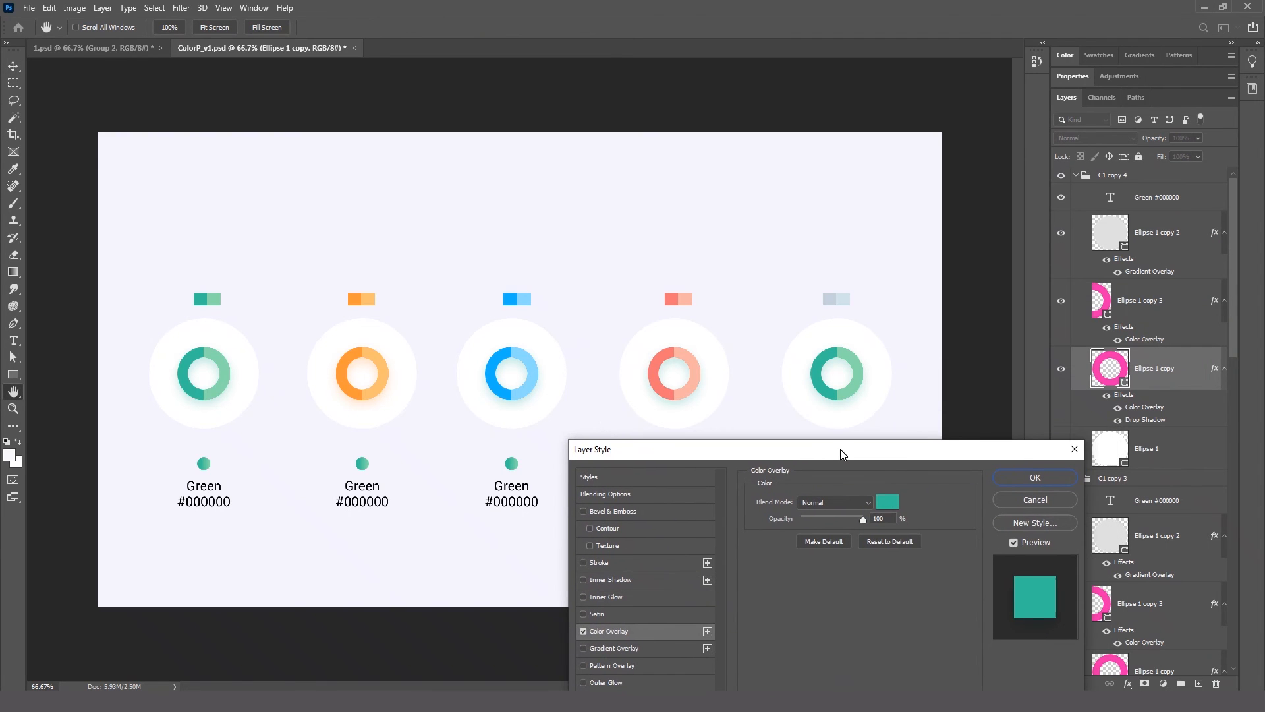
left_click(886, 501)
left_click(832, 296)
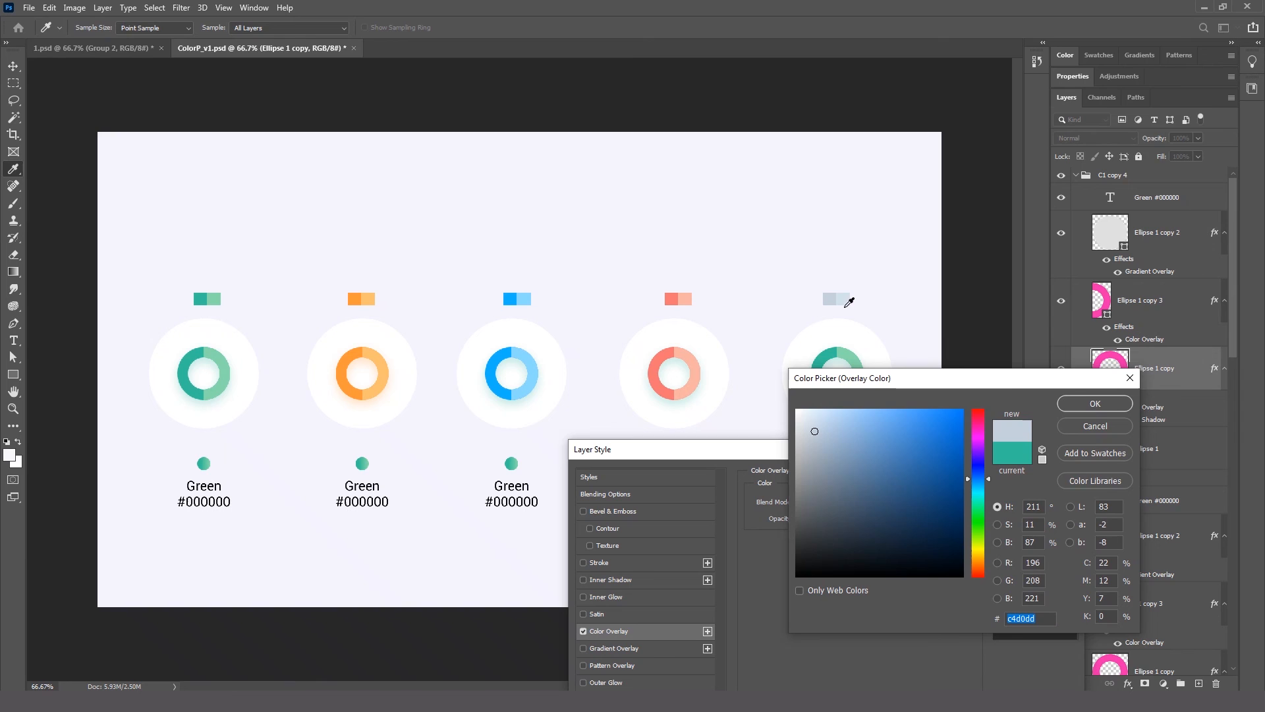
left_click(1101, 406)
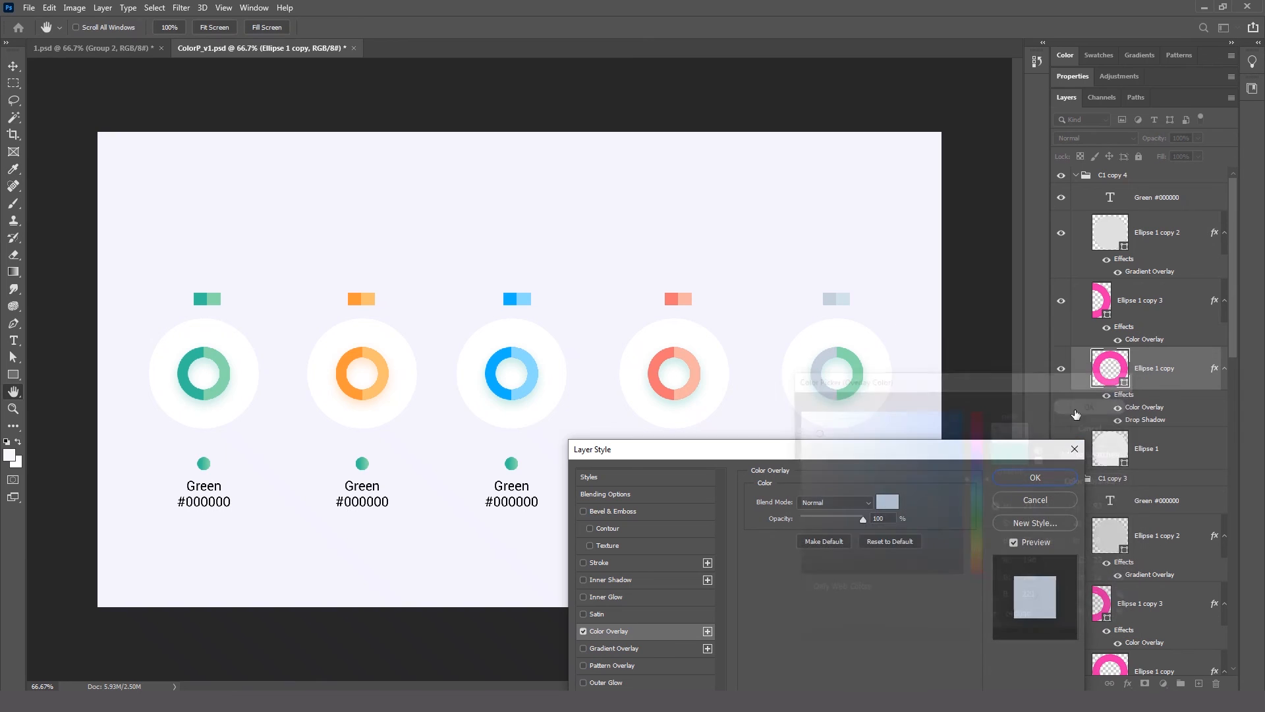
left_click(1017, 473)
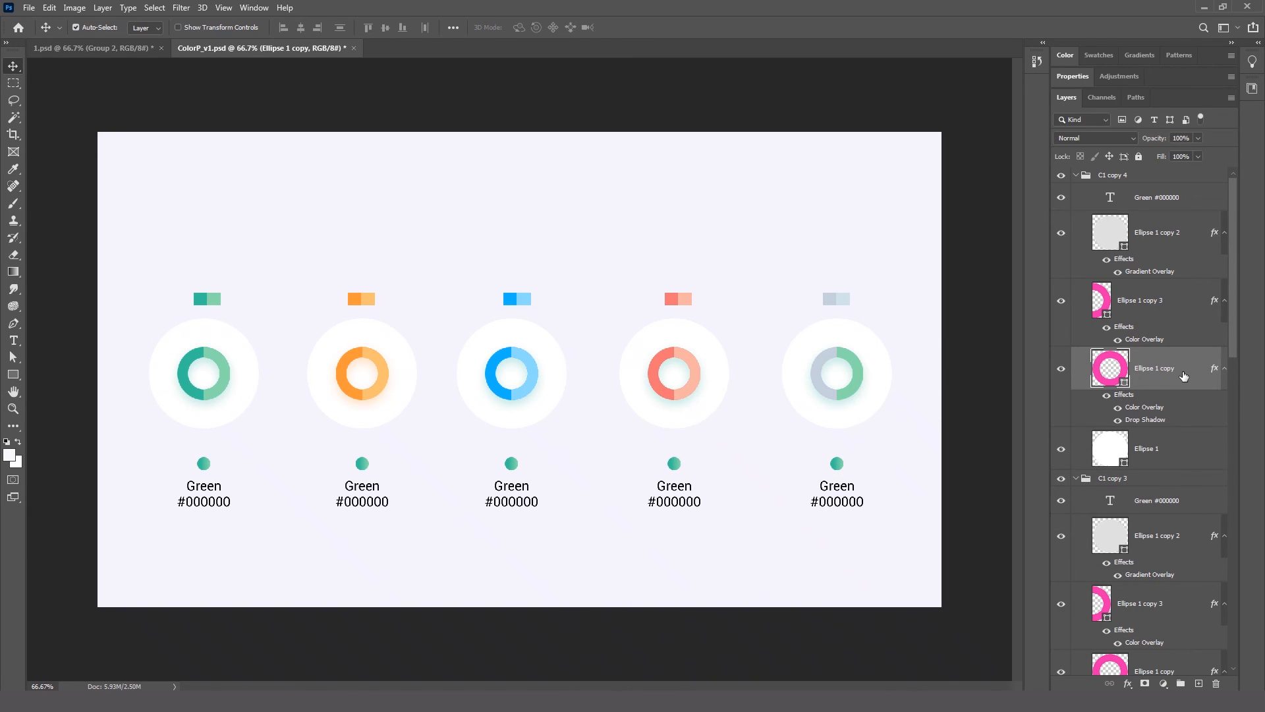
double_click(1088, 403)
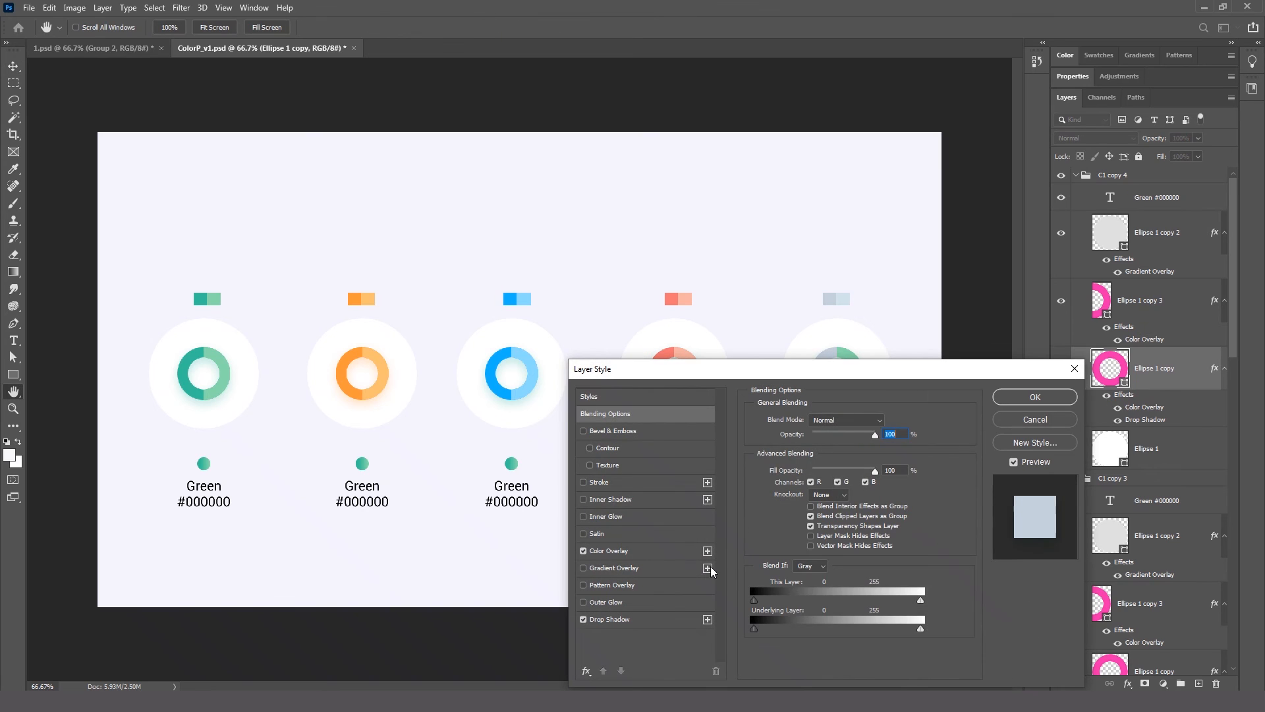
left_click(888, 421)
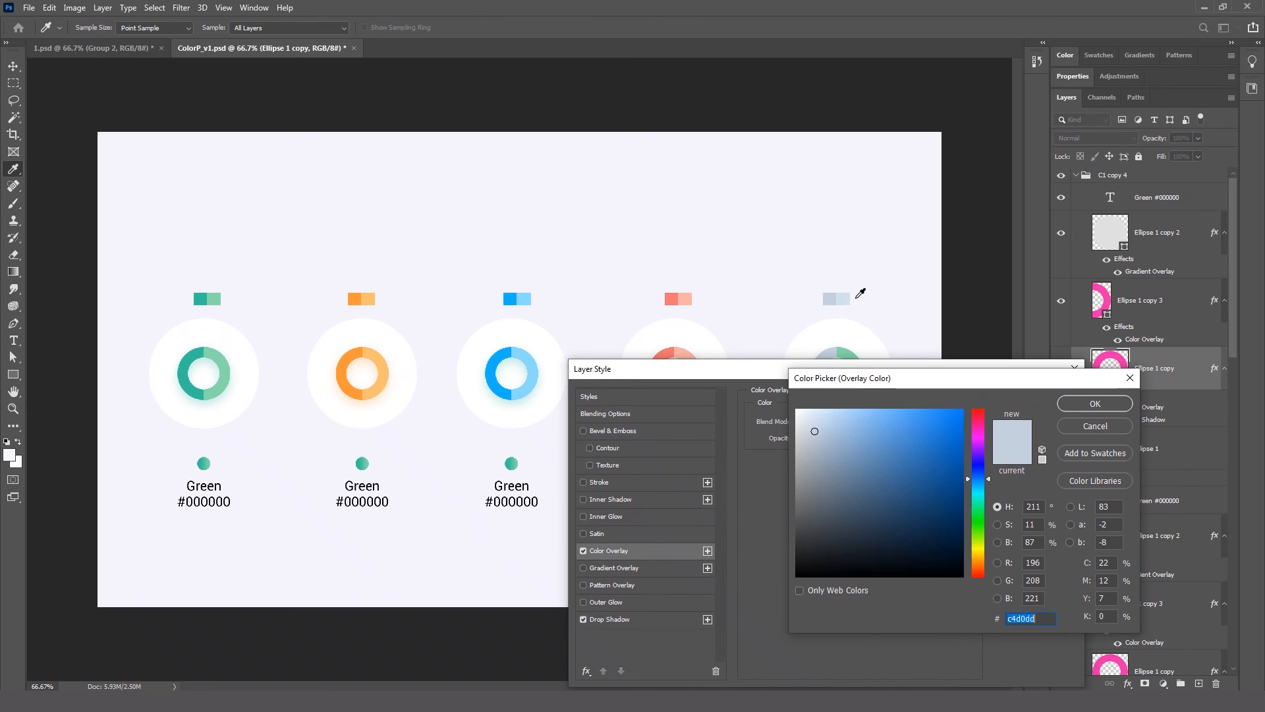
left_click(846, 296)
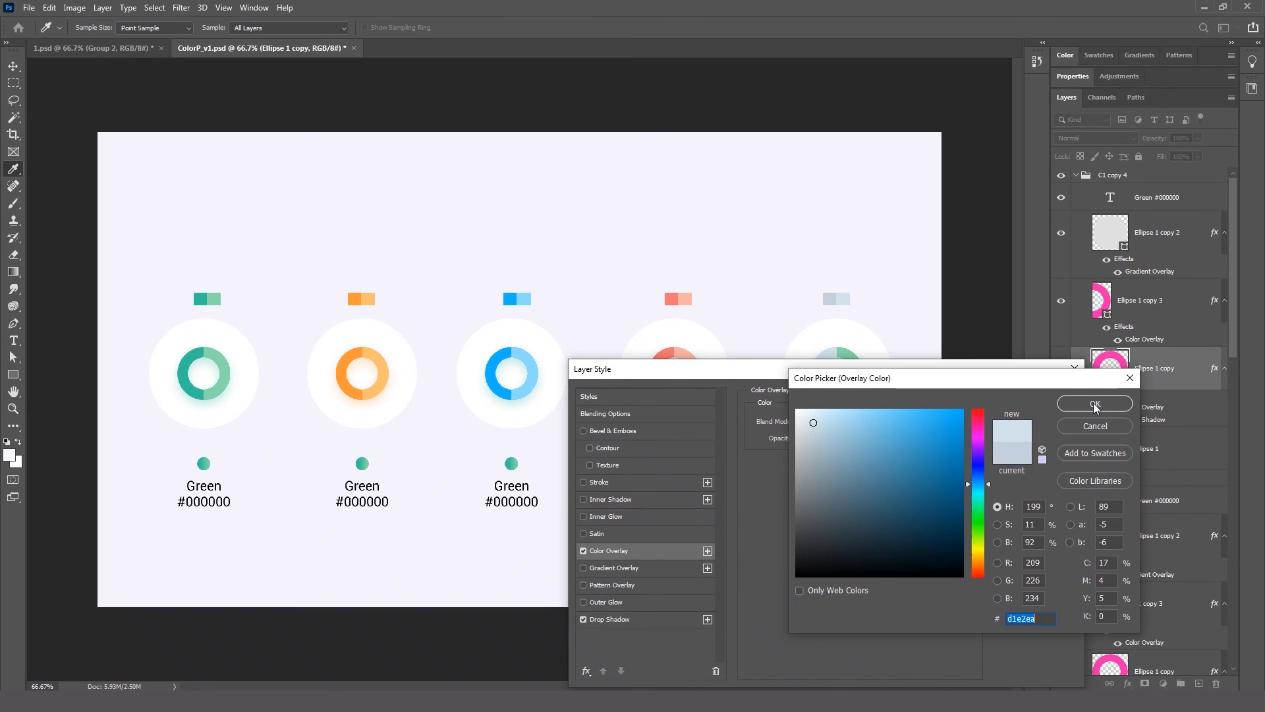
left_click(1093, 426)
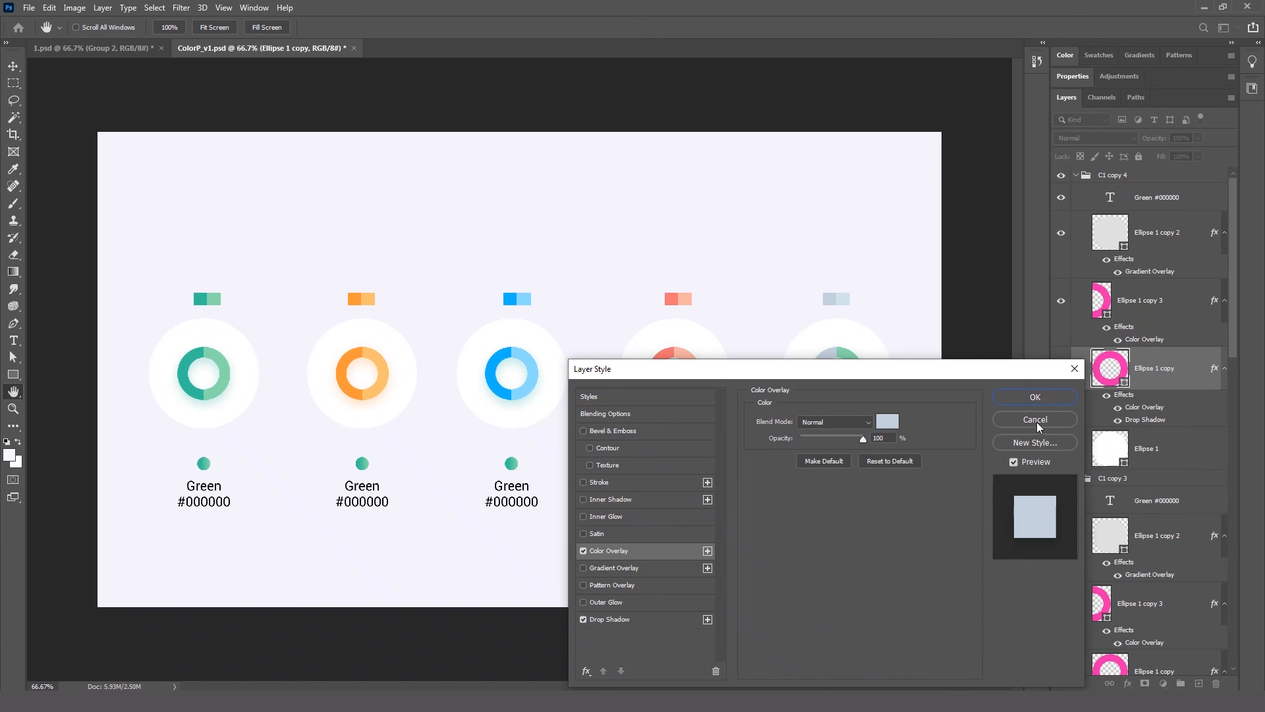
left_click(1037, 422)
Set the fifth sample's half ring Color Overlay to the light gray-blue sampled from the swatch above it.
left_click(1179, 308)
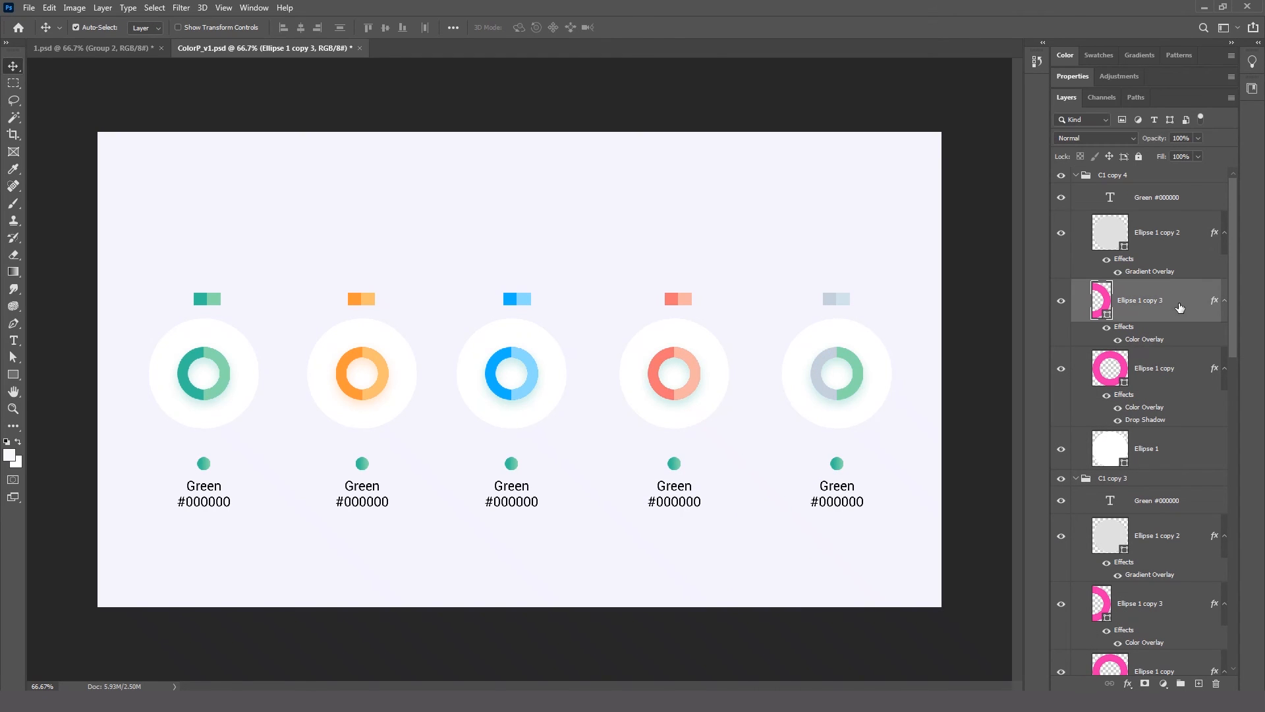
double_click(1180, 308)
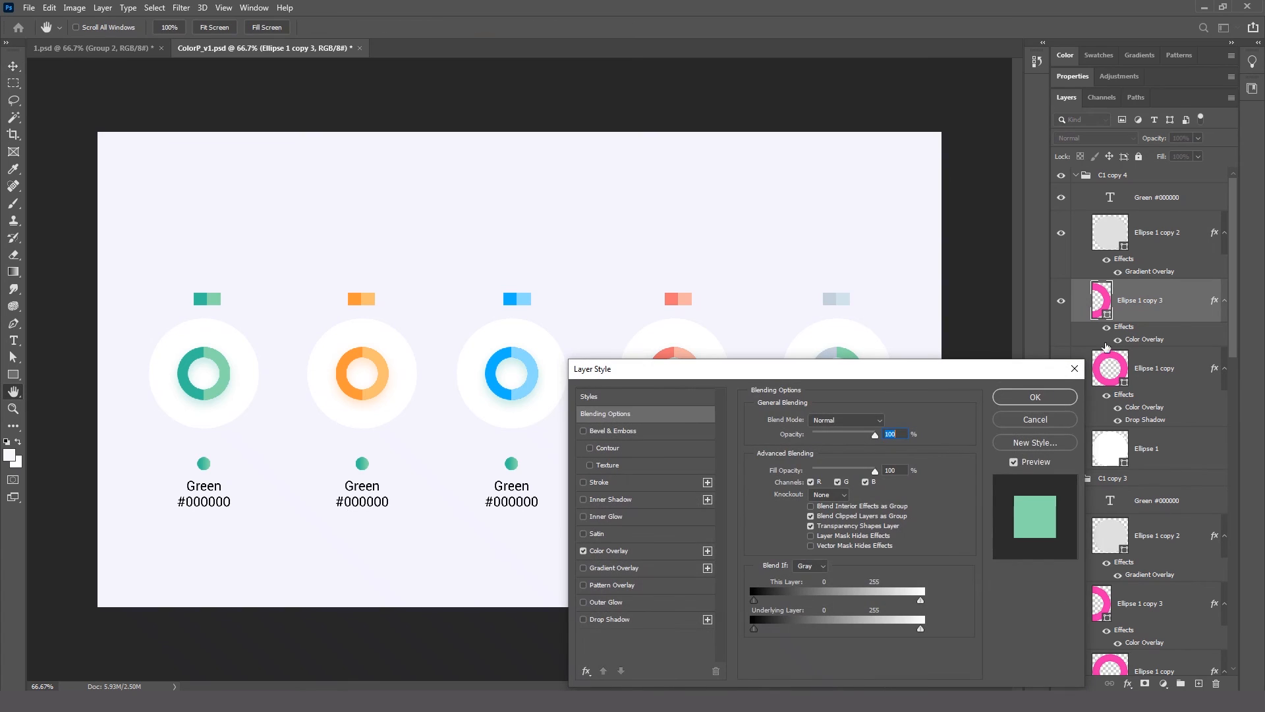
left_click(669, 552)
left_click(900, 423)
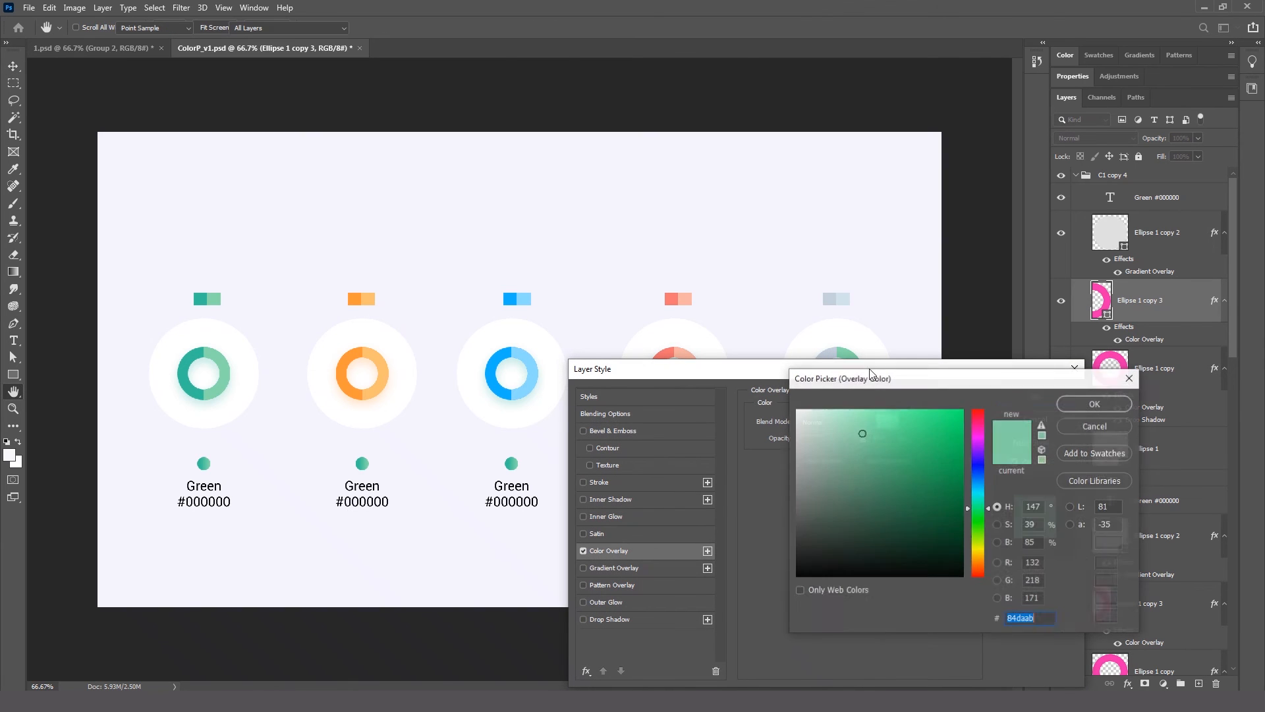
left_click(844, 302)
left_click(1096, 405)
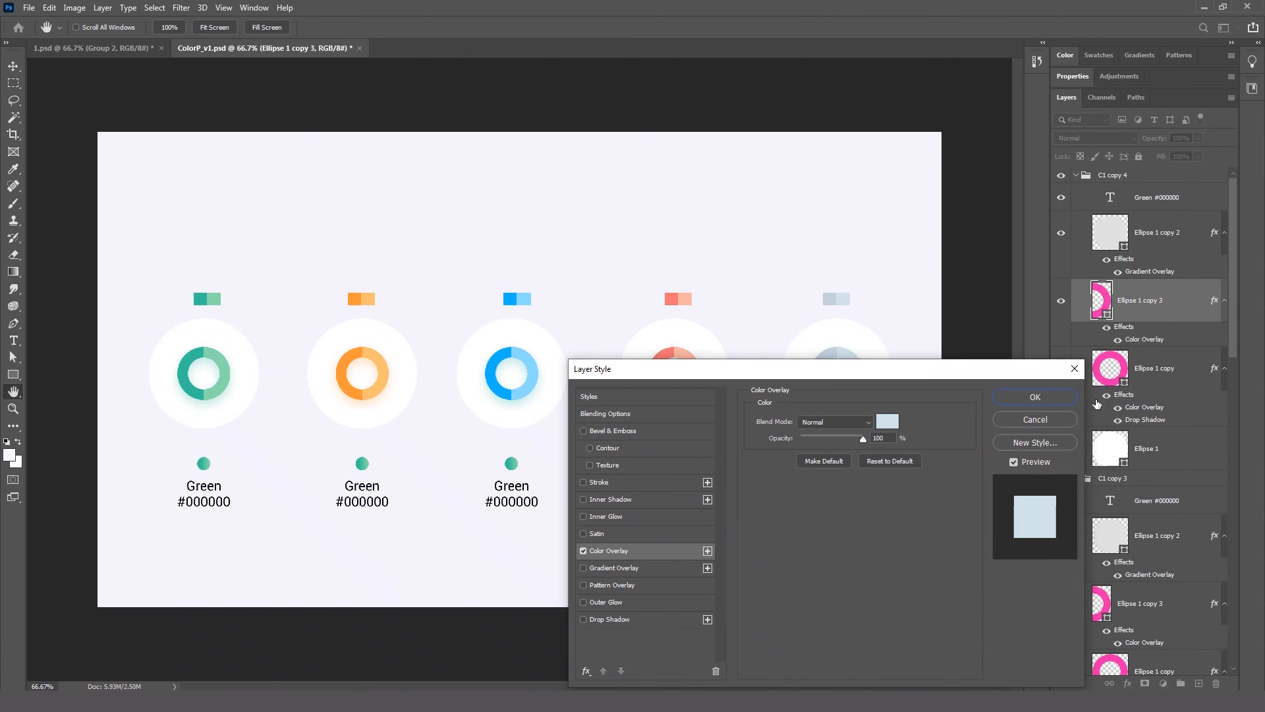
left_click(1015, 395)
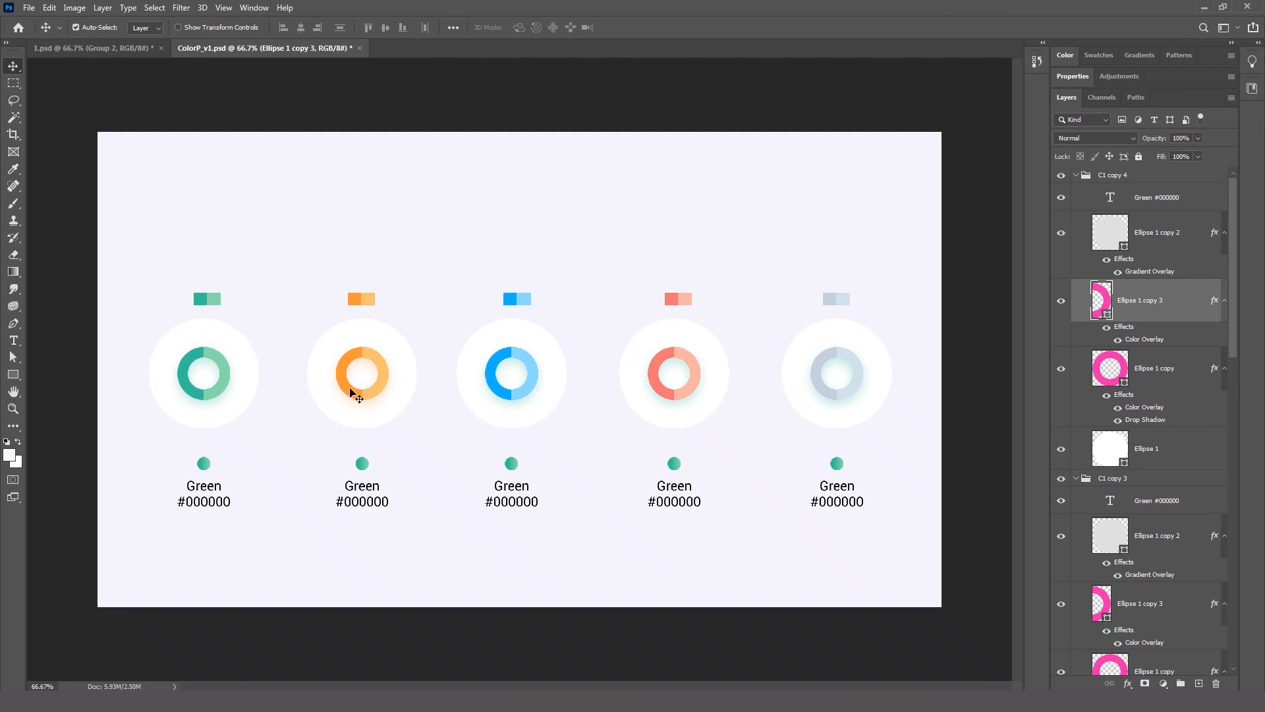
left_click(535, 379)
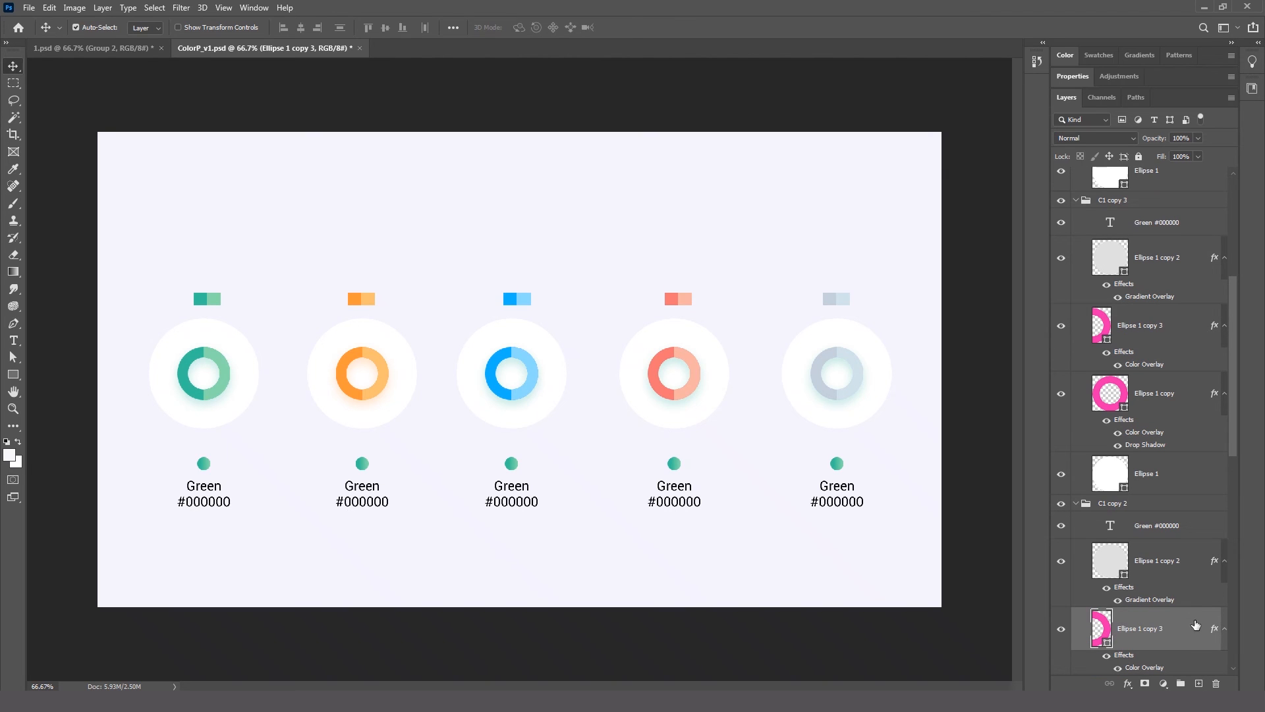
double_click(1179, 629)
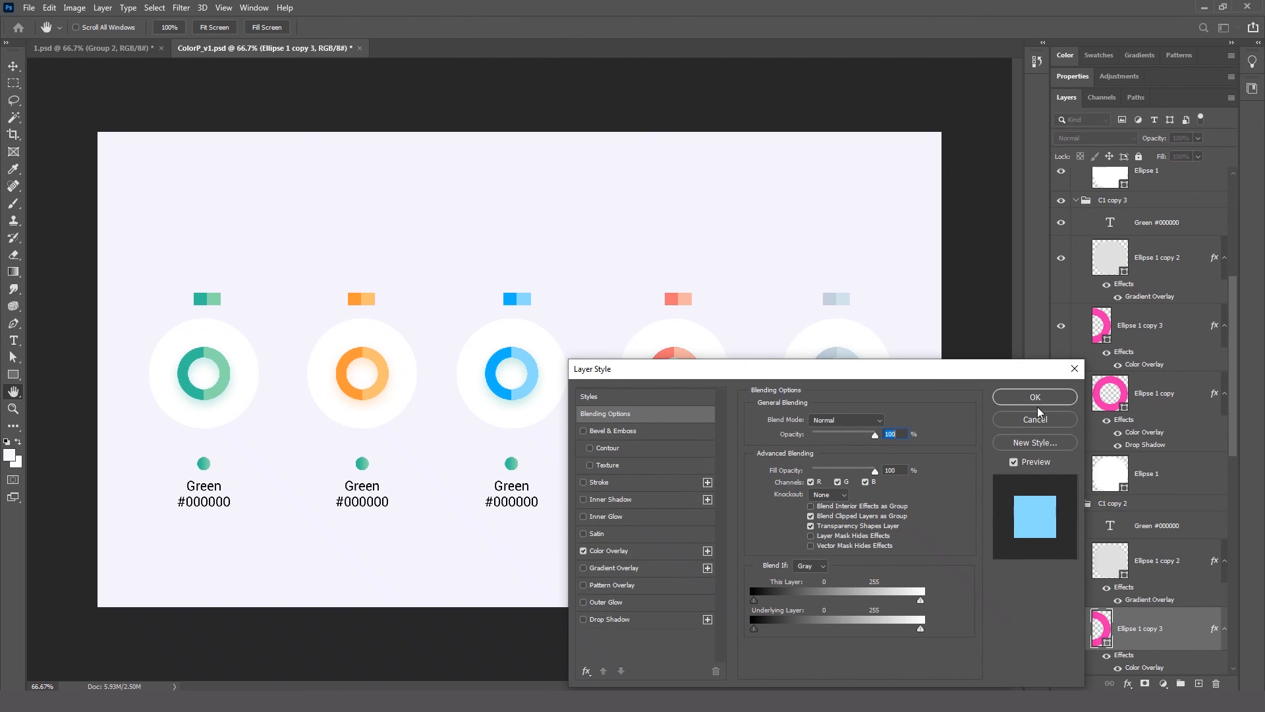
left_click(1035, 420)
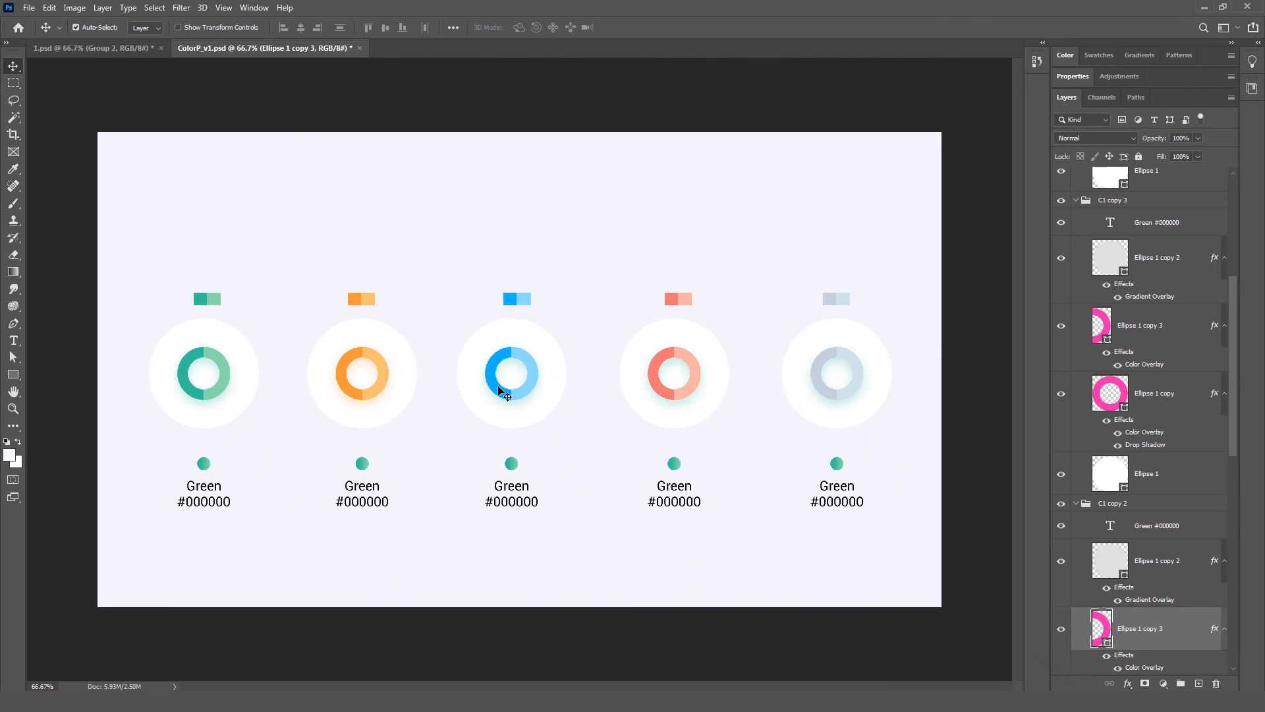
Change the Drop Shadow color of the third sample's full ring to the dark blue #13b3ff sampled from that ring.
left_click(504, 393)
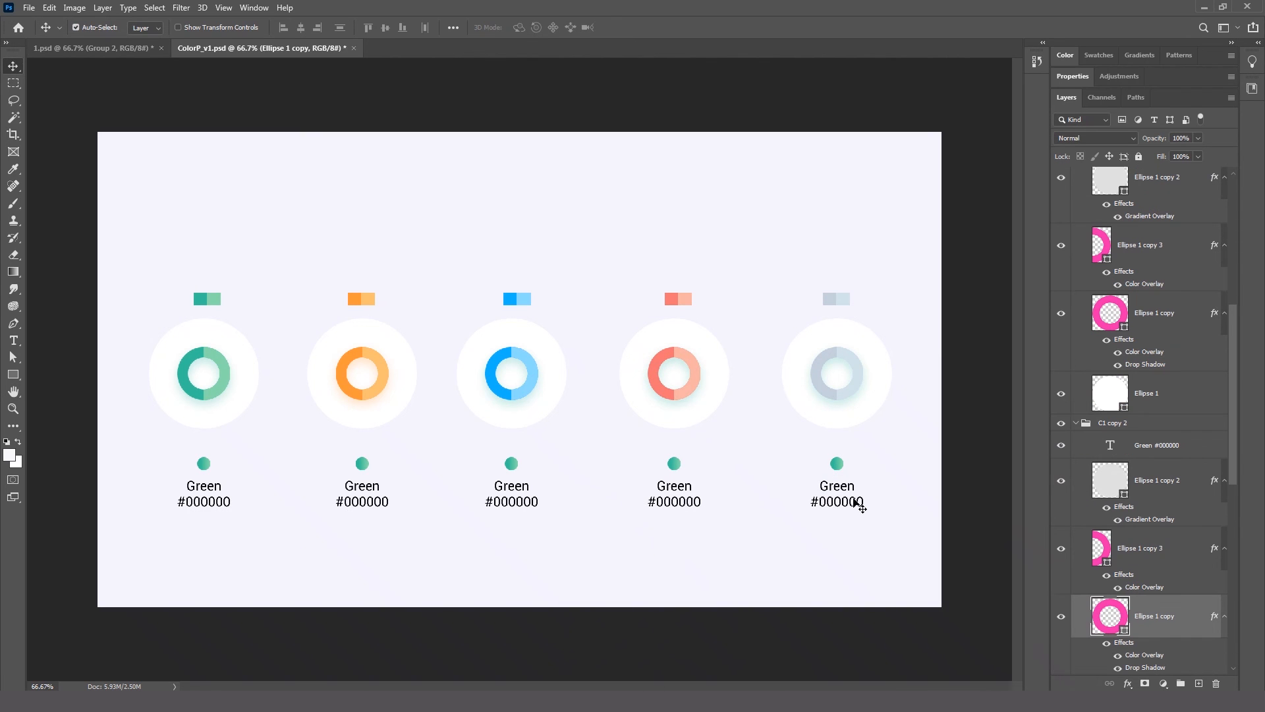
double_click(1188, 620)
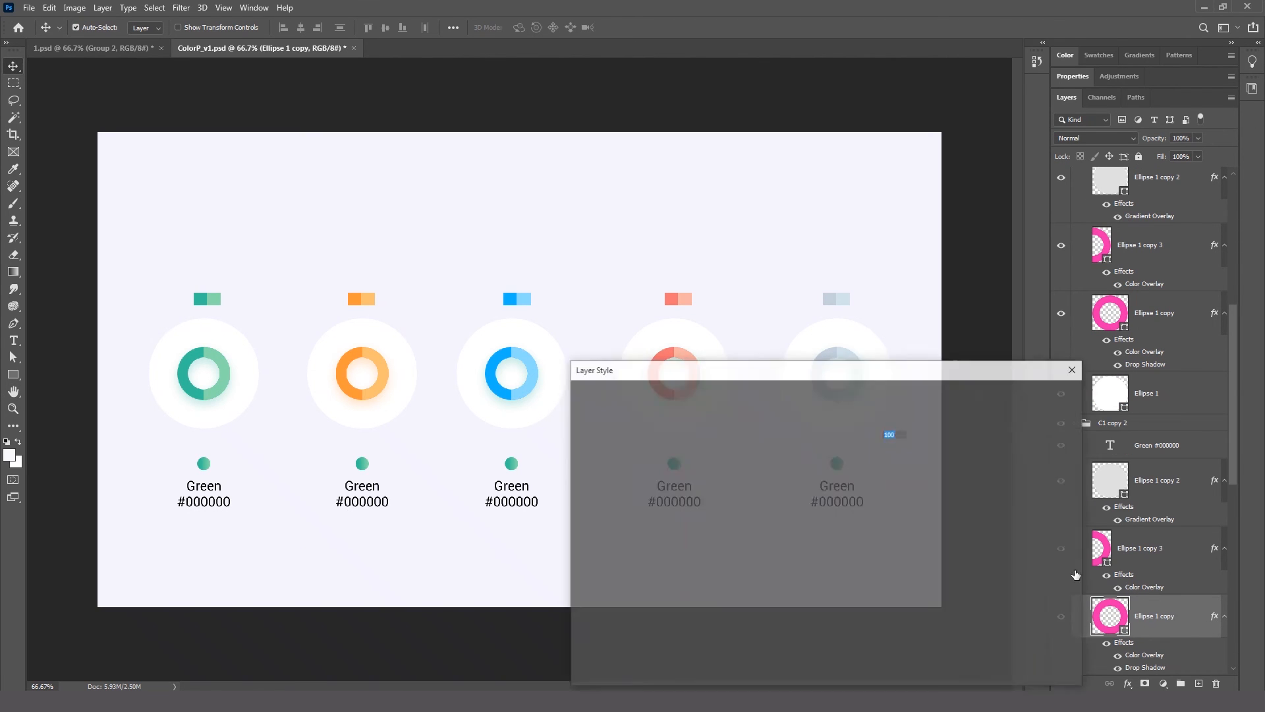
left_click(644, 619)
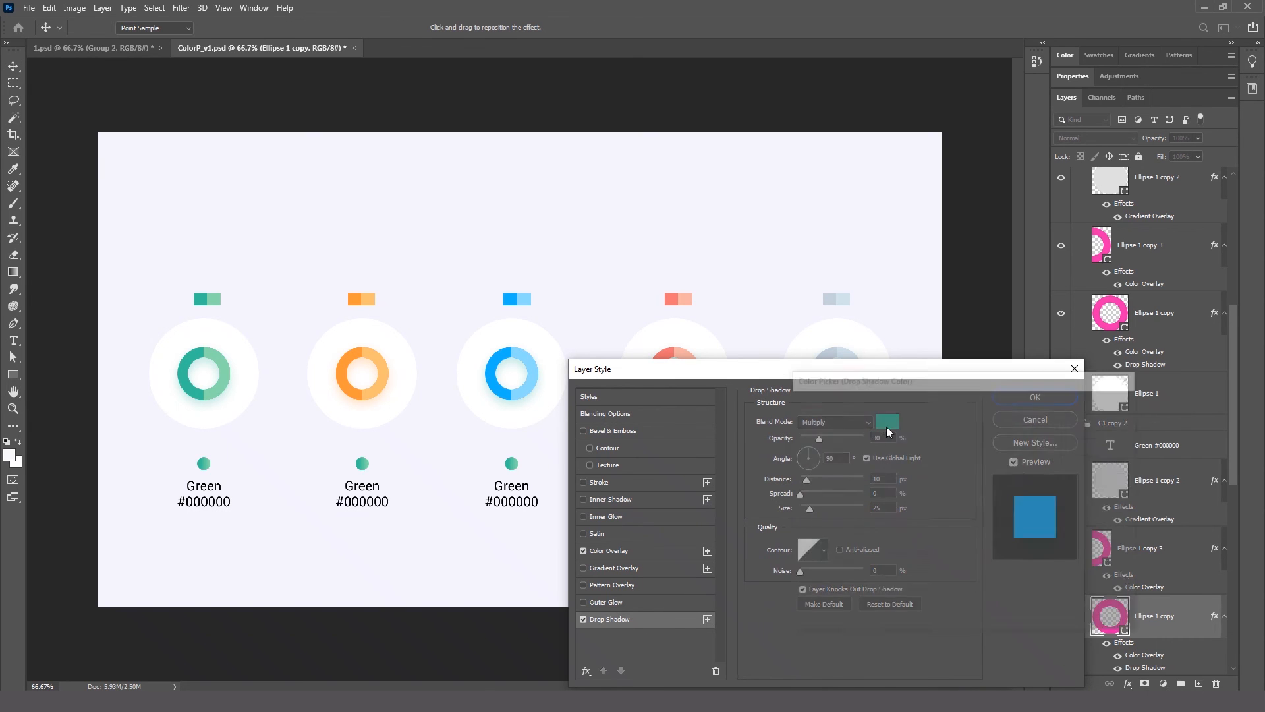
left_click(887, 421)
left_click(494, 381)
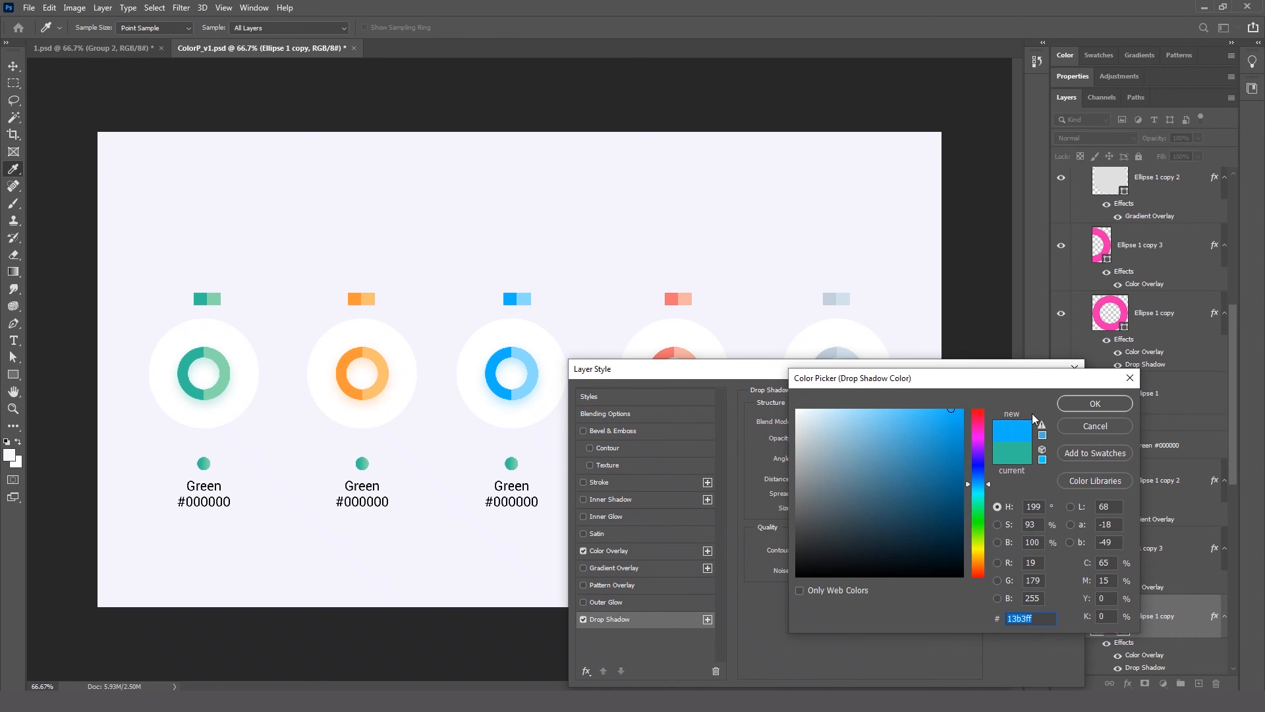
left_click(1071, 403)
left_click(1018, 397)
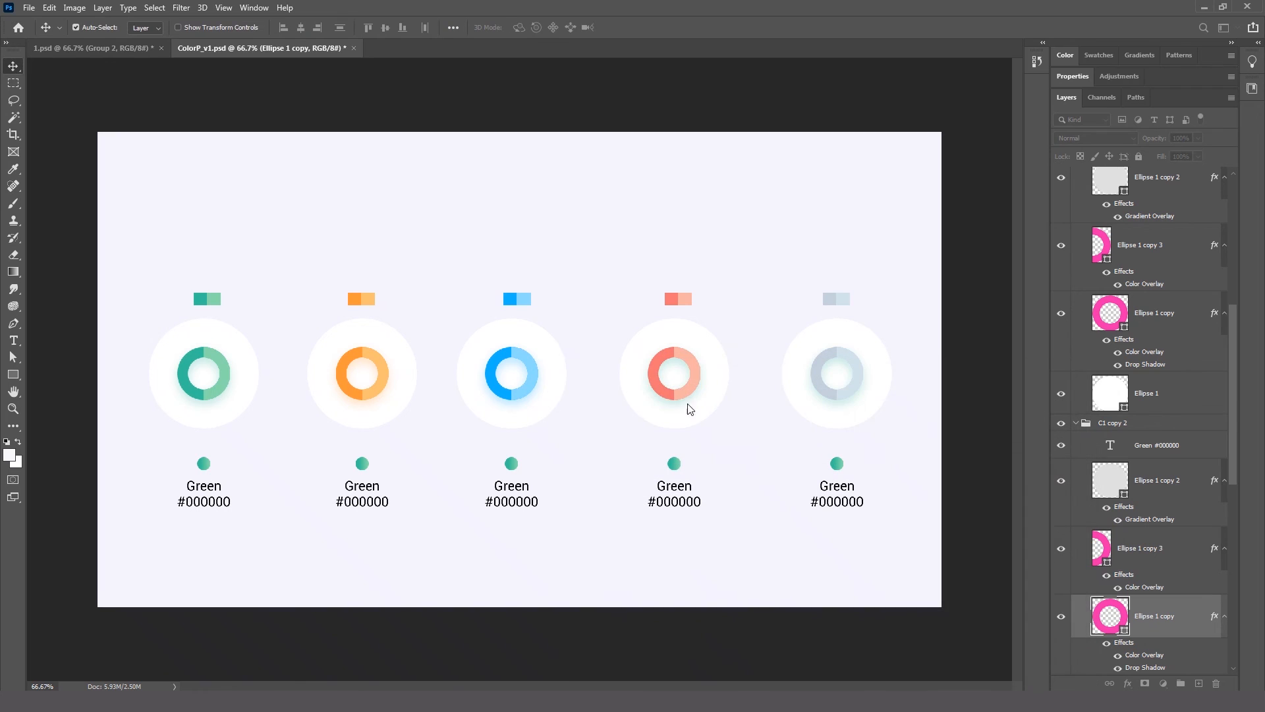
Match the Drop Shadow colors of the fourth and fifth samples' full rings to their own darker coral and gray-blue.
left_click(670, 400)
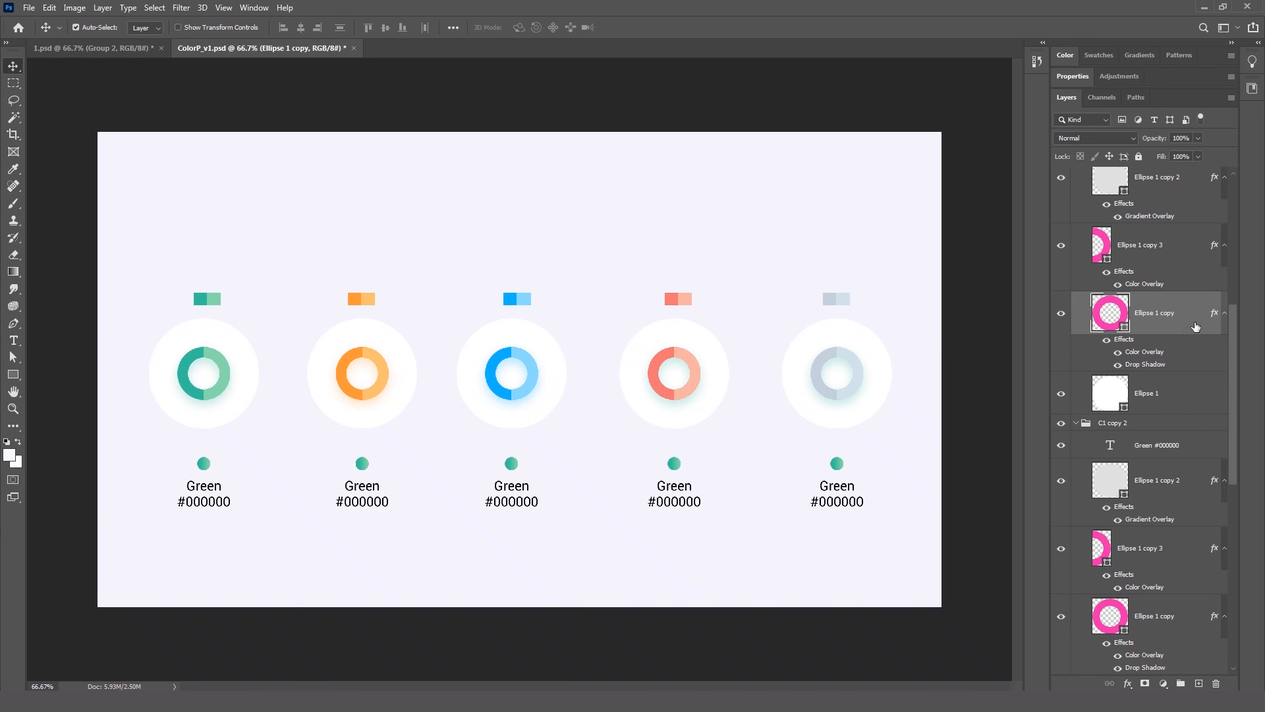
left_click(823, 383)
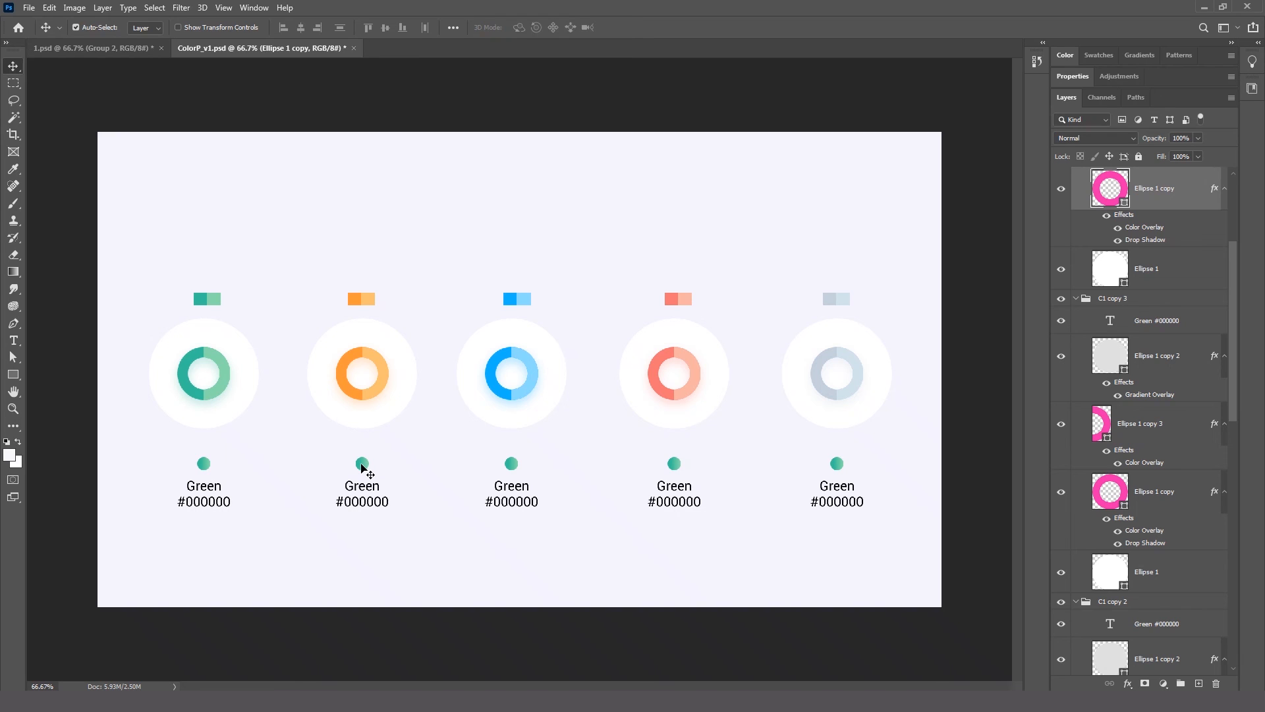
Set the first color stop of the second sample dot's Gradient Overlay to the darker orange sampled from its ring.
left_click(362, 465)
scroll(1190, 600, "down", 1)
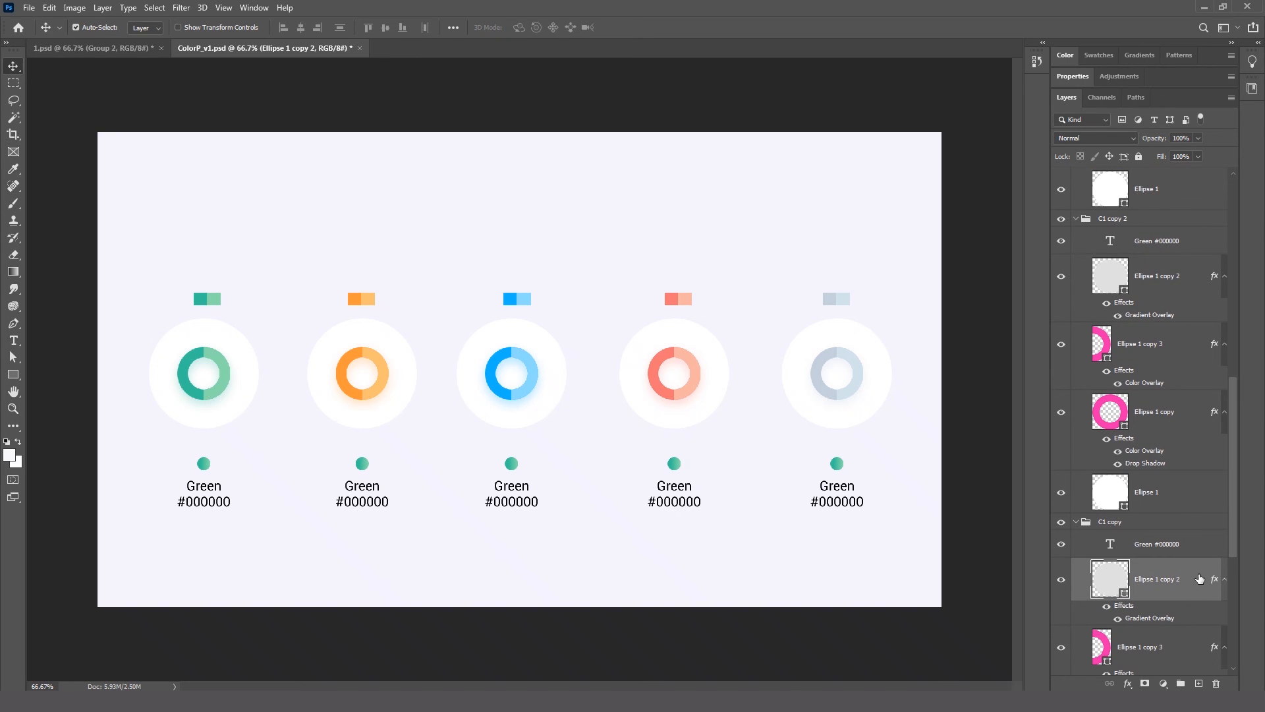
double_click(1200, 579)
left_click_drag(334, 249, 758, 228)
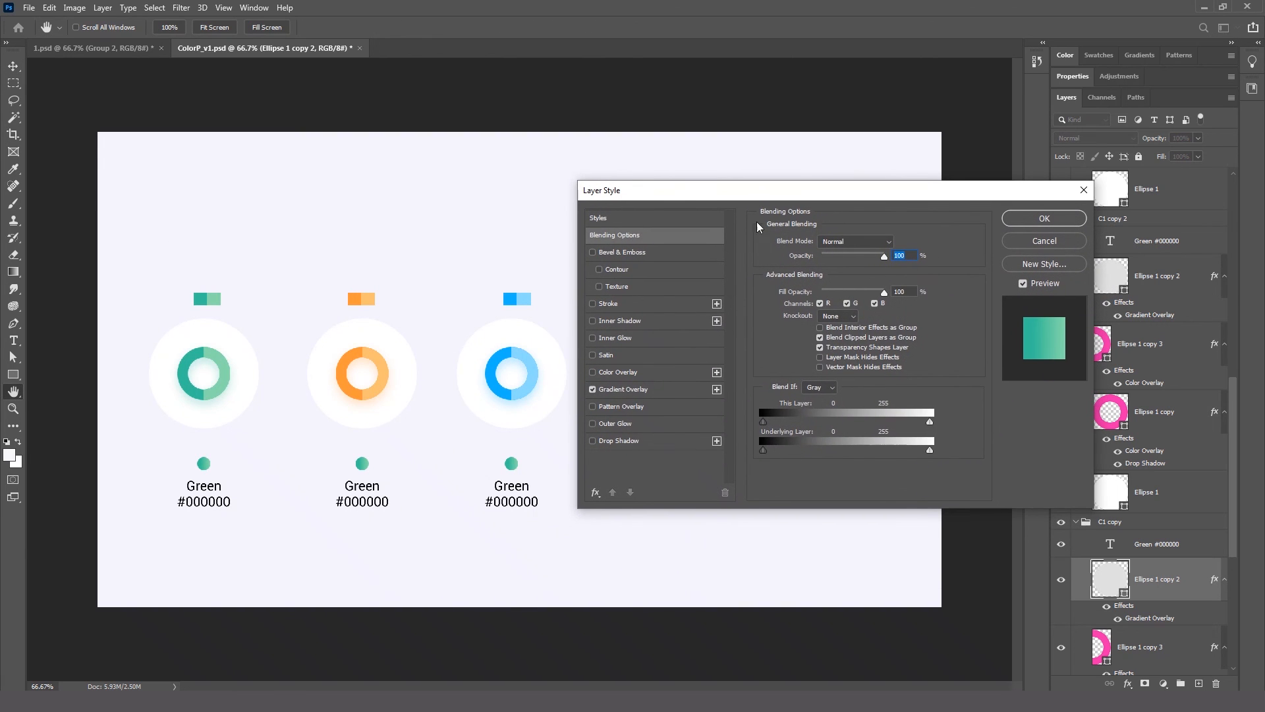
left_click(655, 391)
left_click(865, 273)
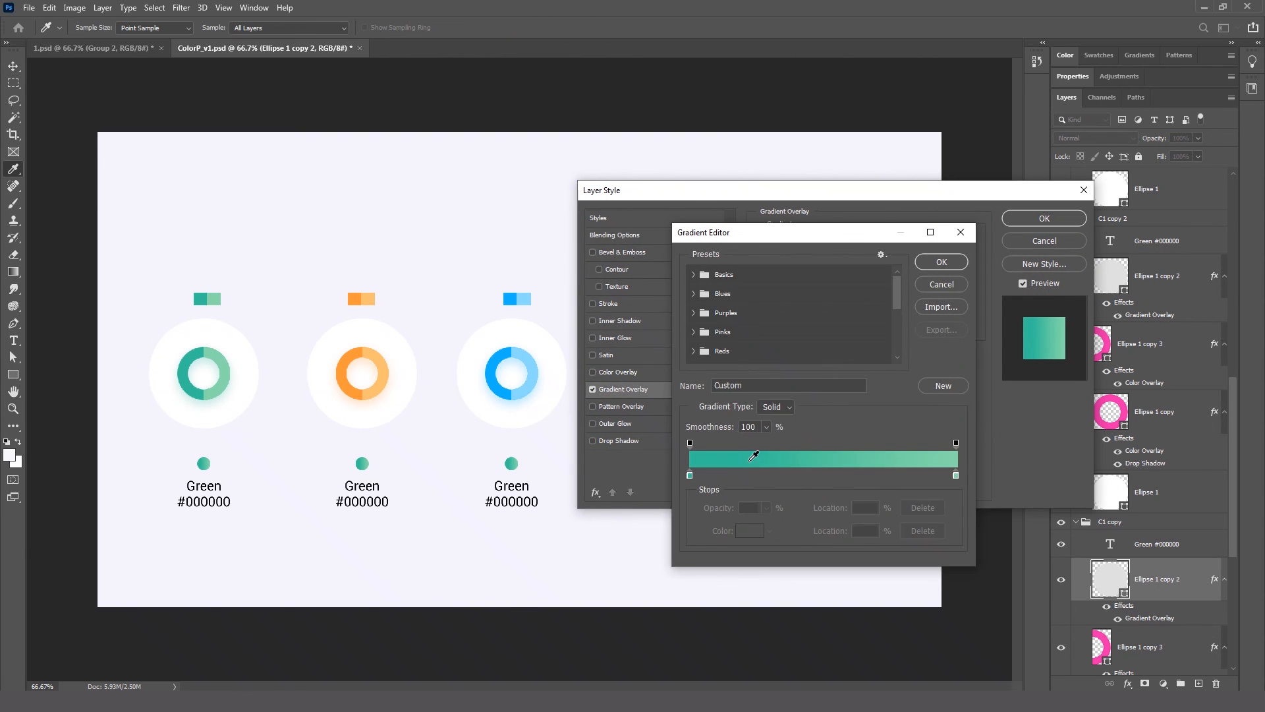
left_click(690, 473)
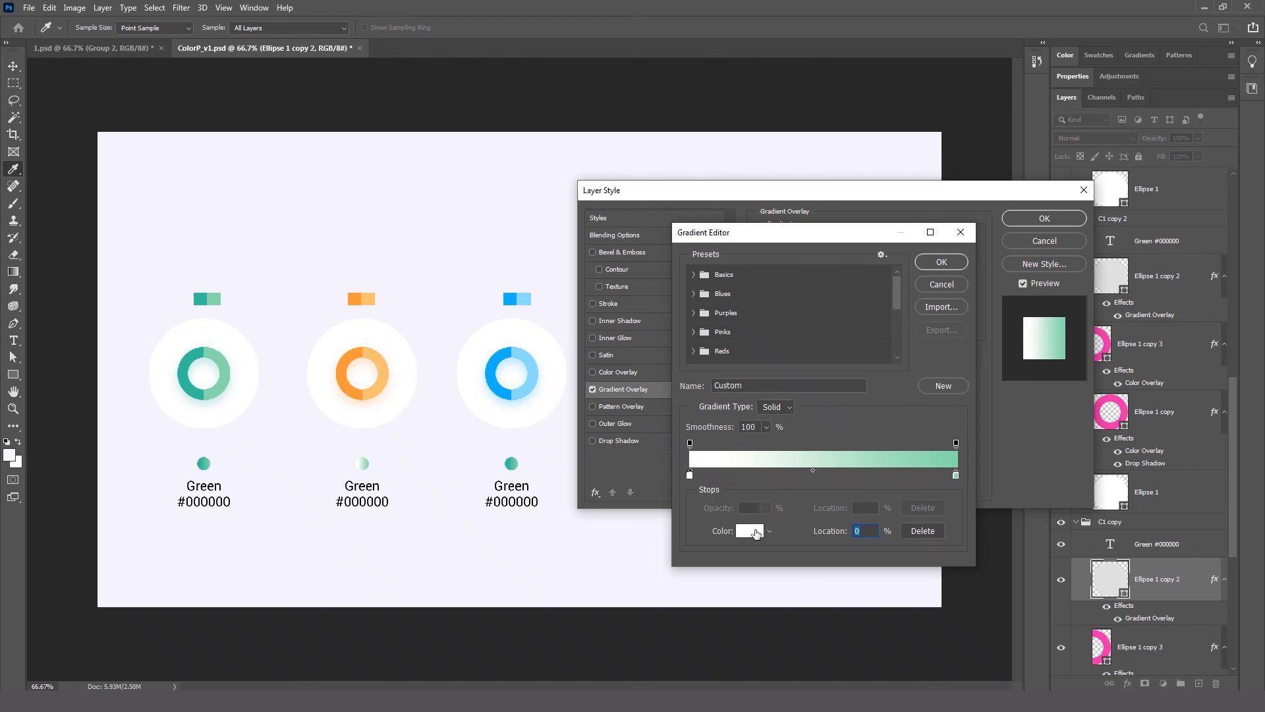
left_click(343, 368)
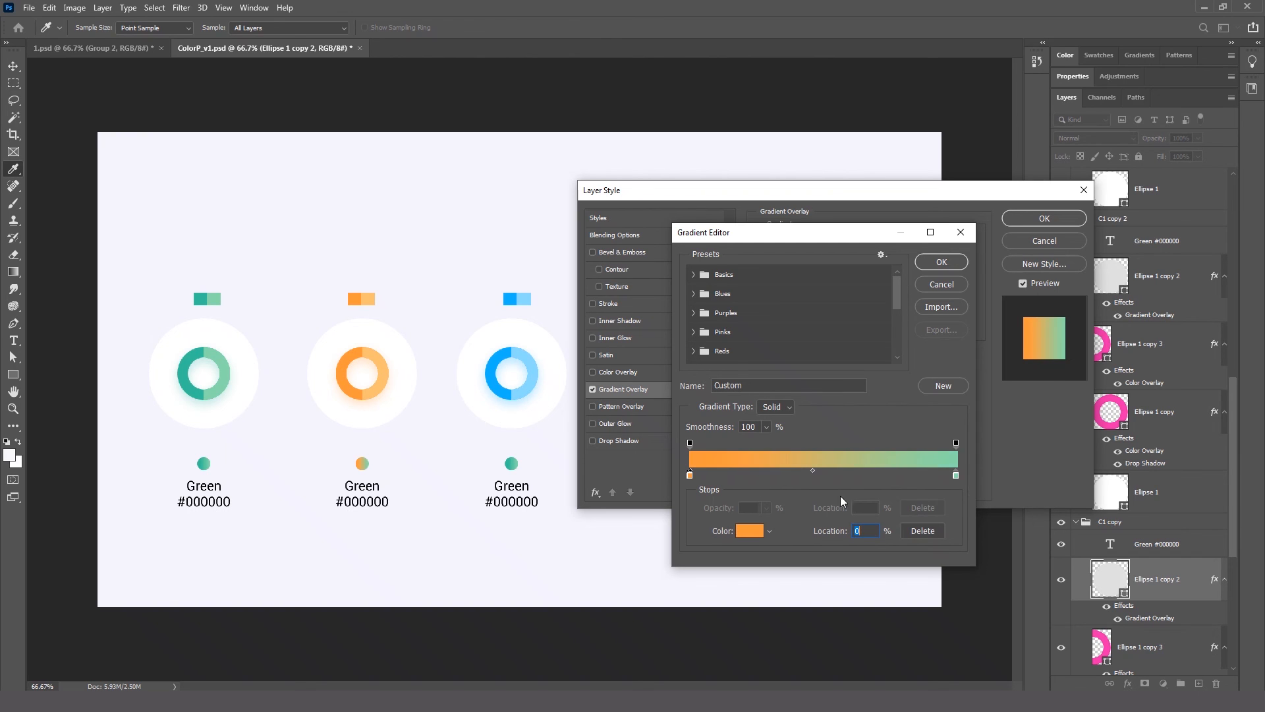
Set the gradient's end stop to the light orange sampled from the second sample's half ring, apply it, and select the third sample's dot.
left_click(956, 474)
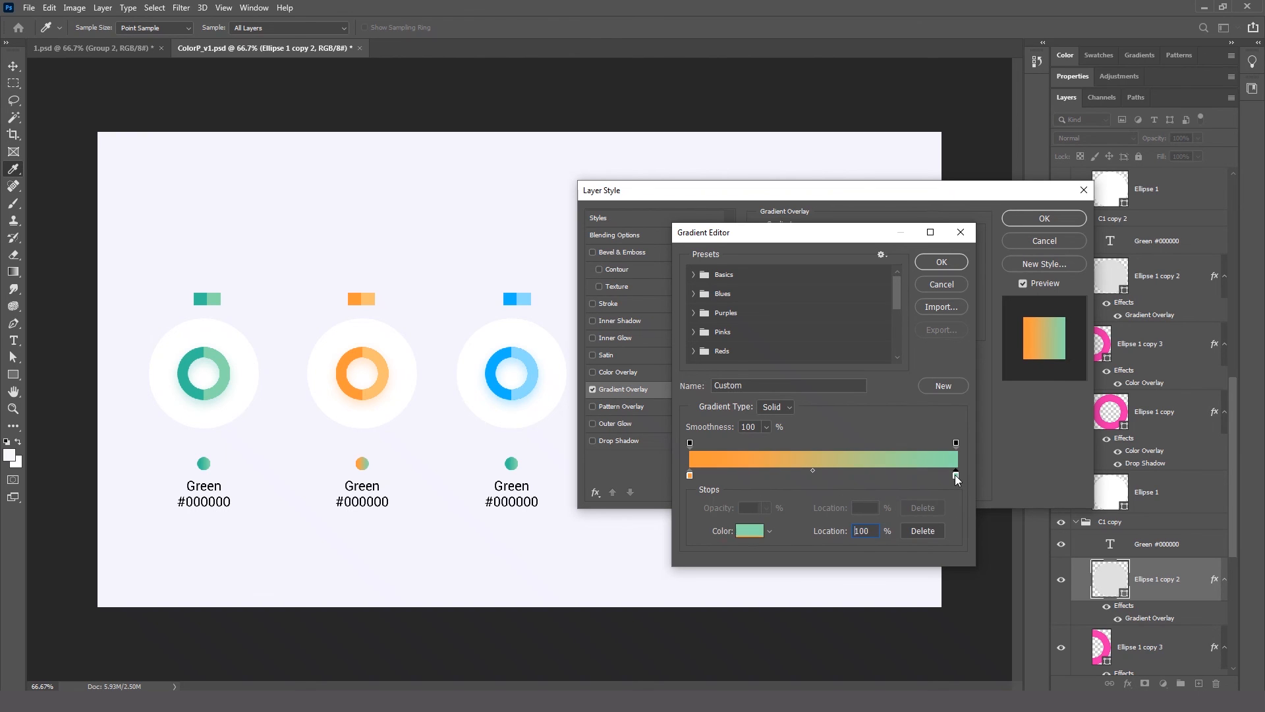
left_click(386, 363)
left_click(942, 262)
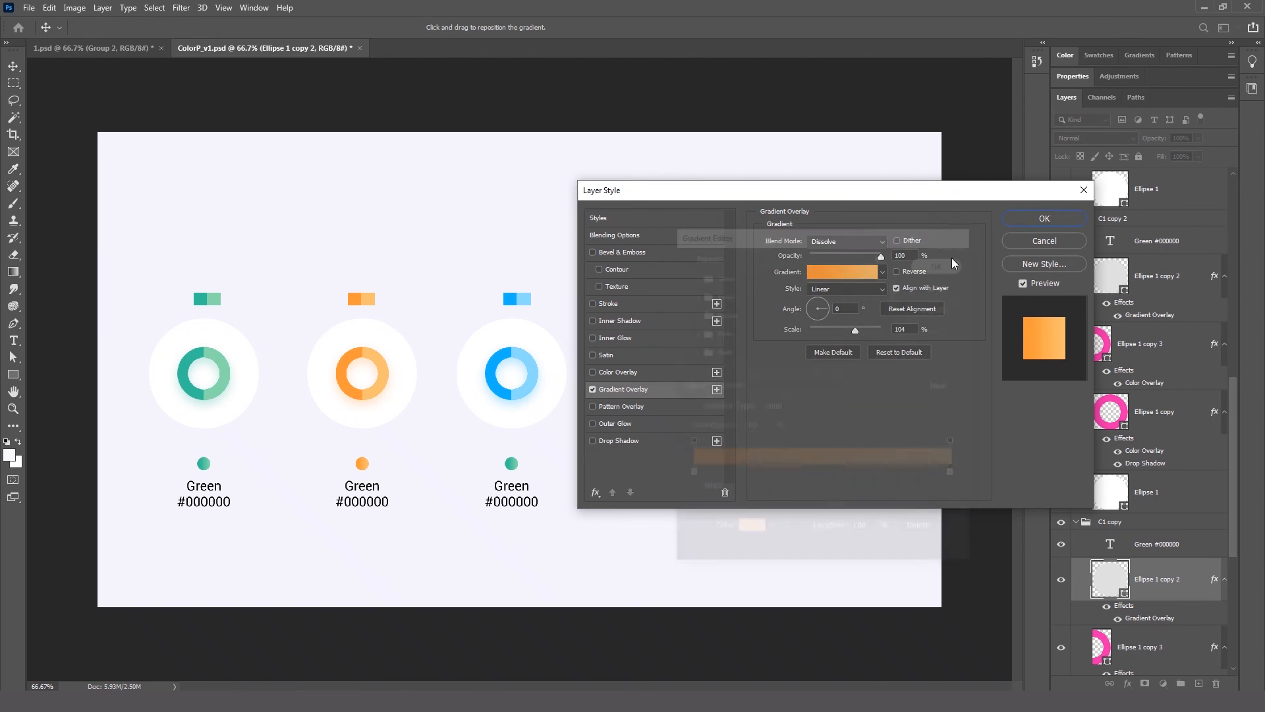
left_click(1036, 219)
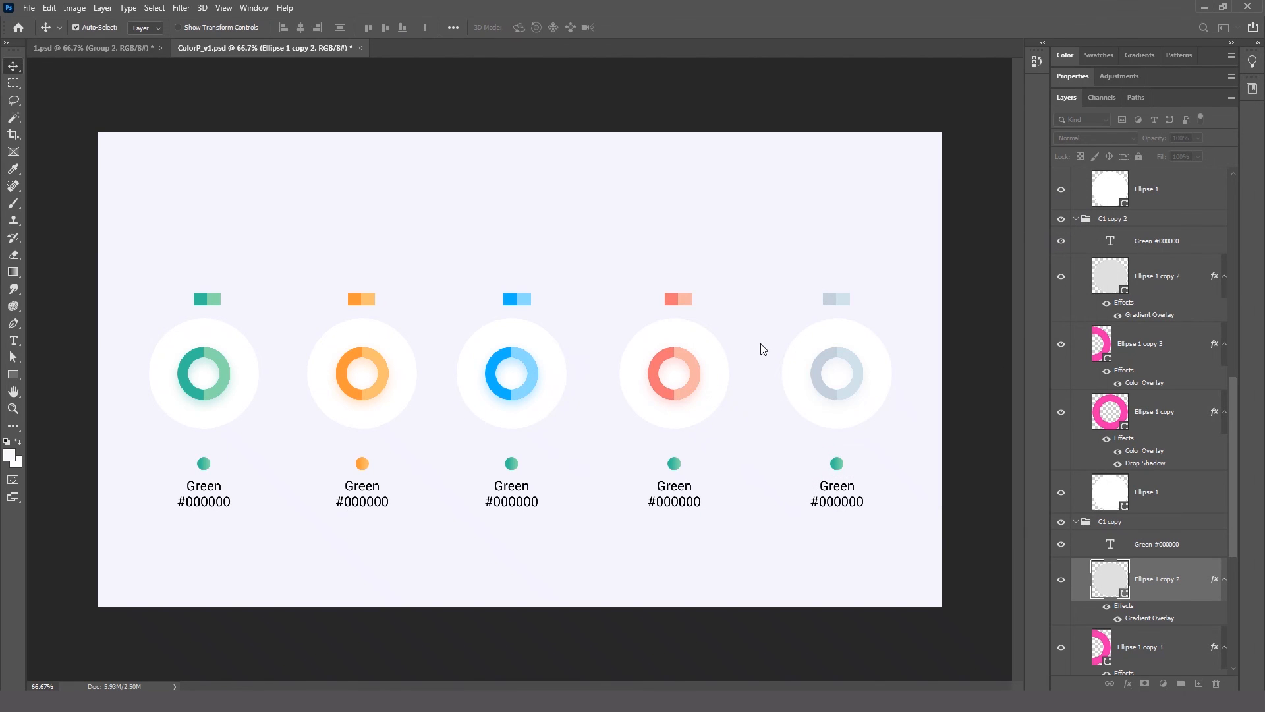
left_click(515, 464)
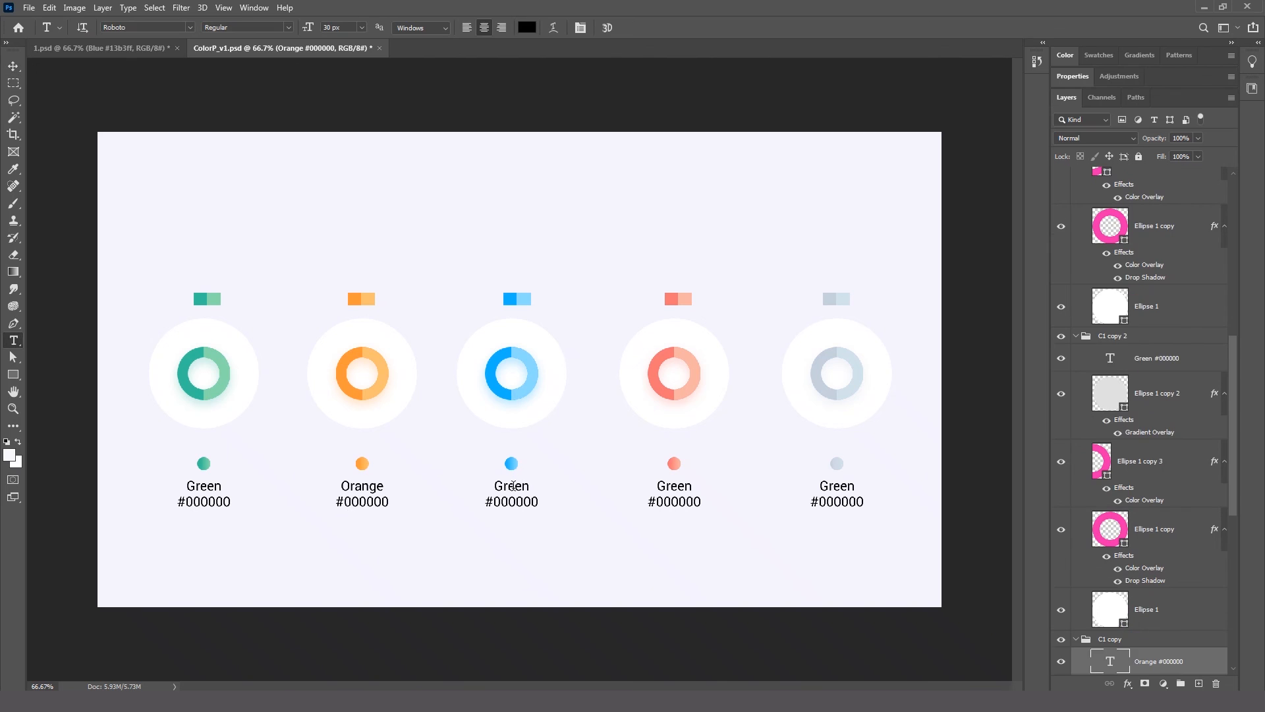
Change the color names in the third, fourth and fifth samples' labels to Blue, Red and Grey, and save the document.
left_click(513, 487)
left_click_drag(547, 482, 490, 486)
type("Blue")
left_click_drag(695, 486, 647, 486)
type("Red")
left_click_drag(860, 486, 816, 486)
type("Greay")
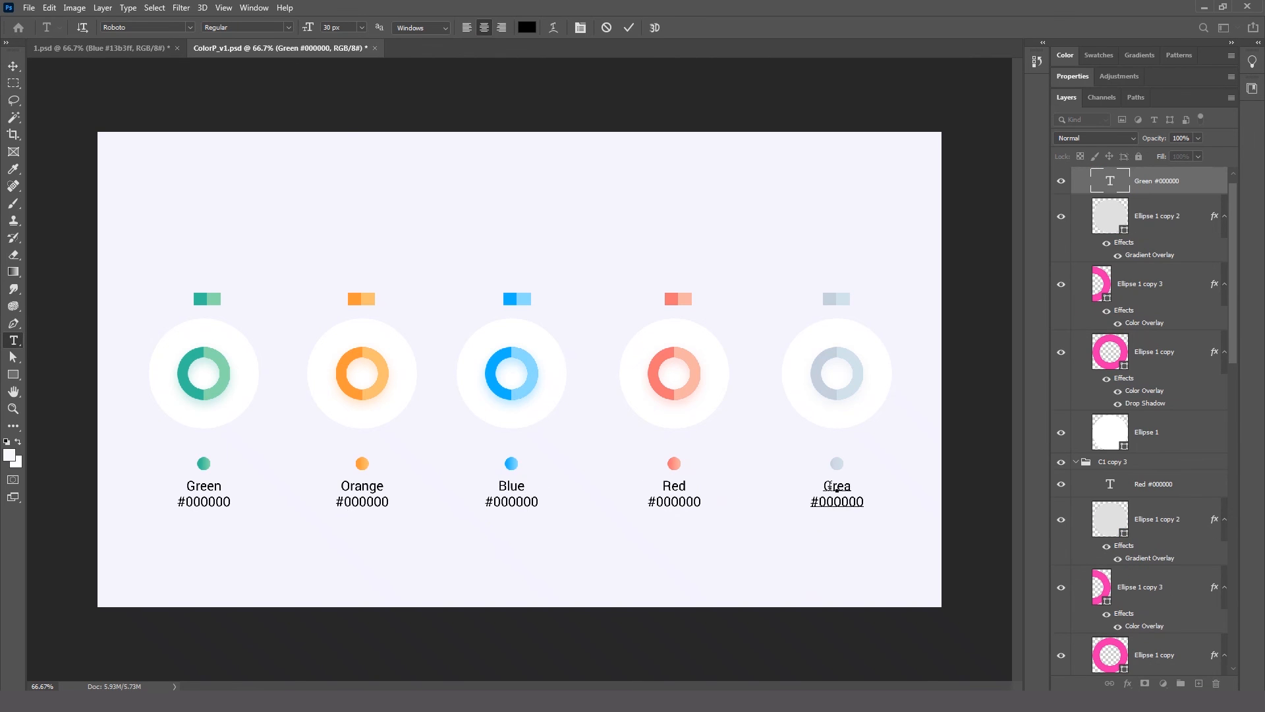
key("BackSpace")
key("ctrl+Return")
key("v")
key("ctrl+s")
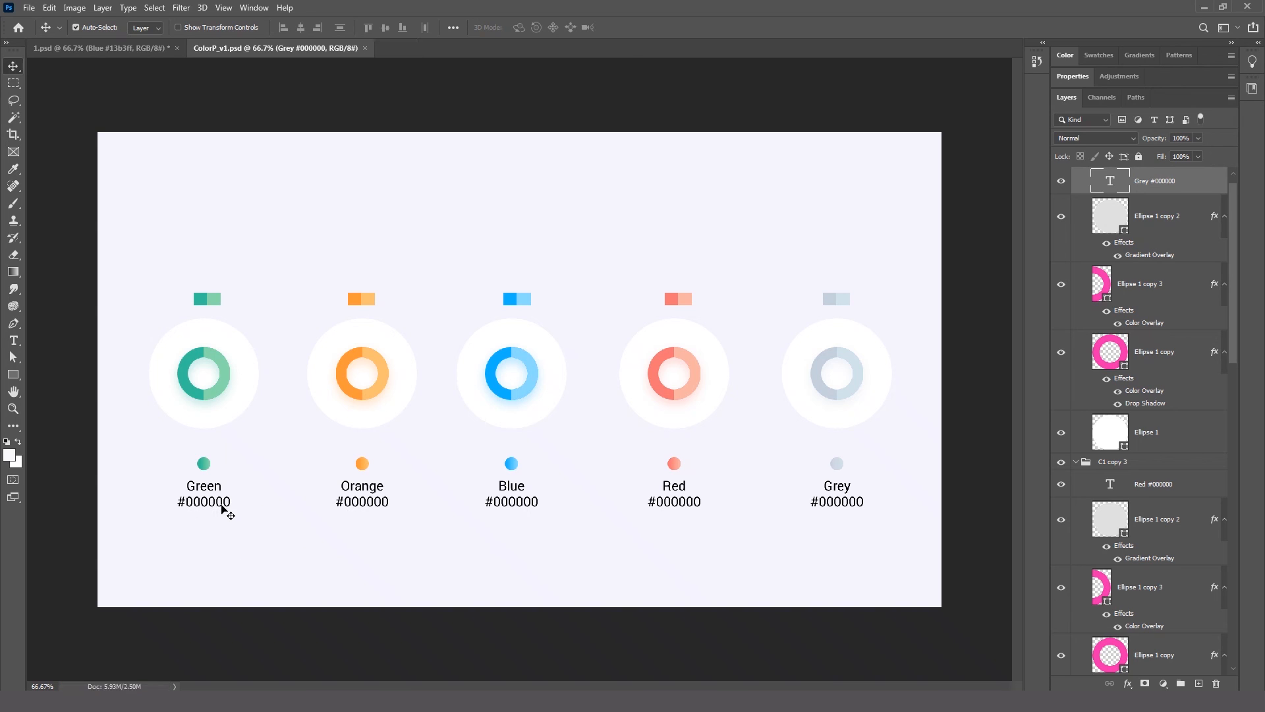
Sample the darker green of the first sample's ring as foreground color and set its label's hex code to #33bf9c.
left_click(13, 340)
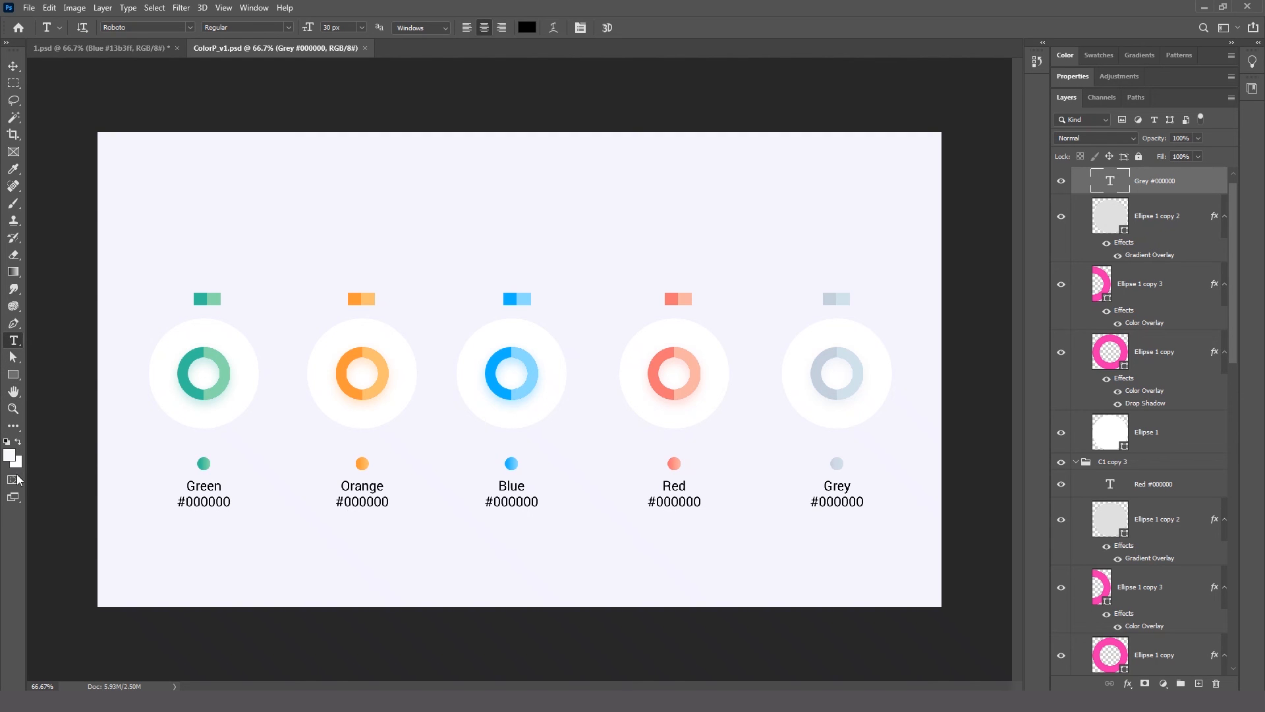
left_click(10, 454)
left_click(186, 360)
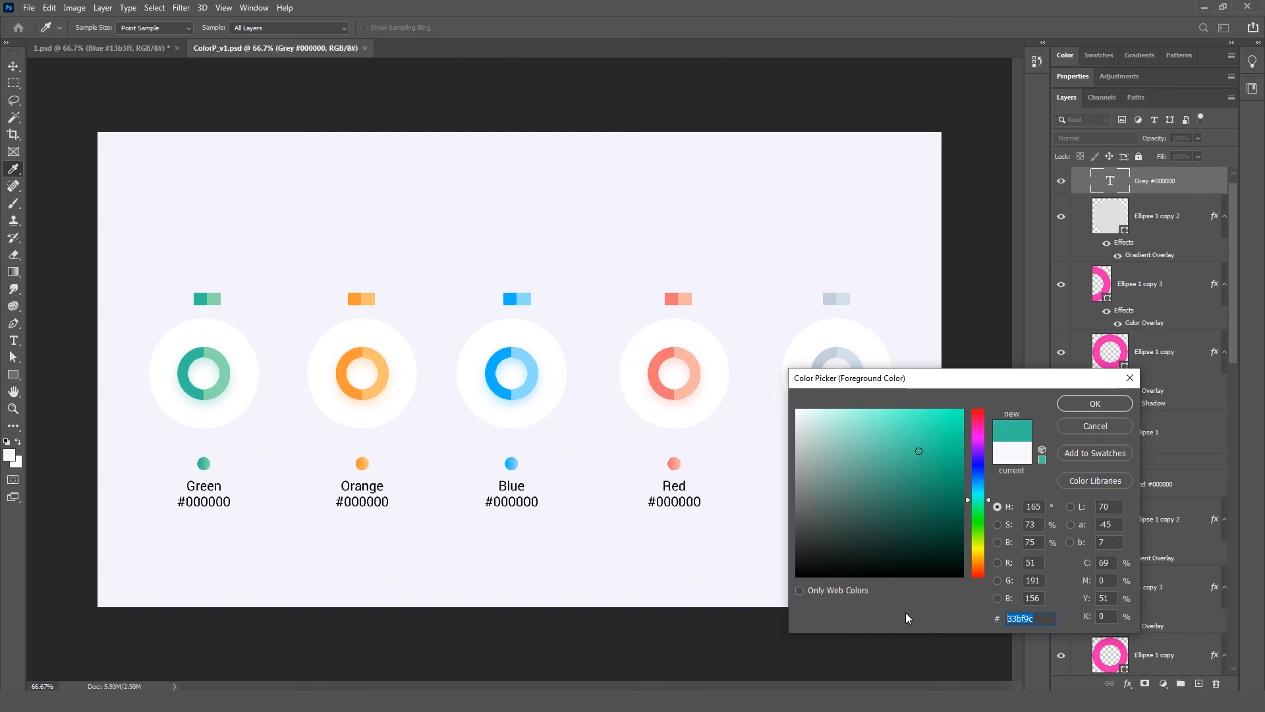
left_click(1096, 403)
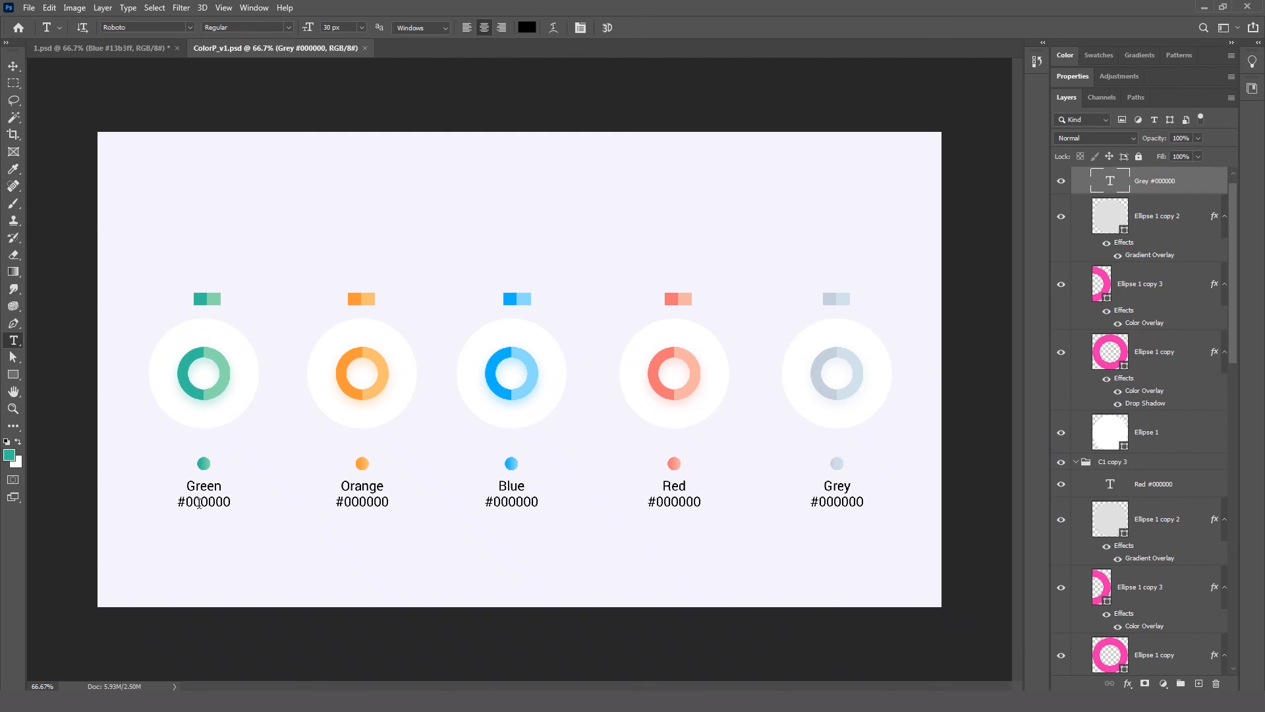
left_click(199, 502)
double_click(253, 502)
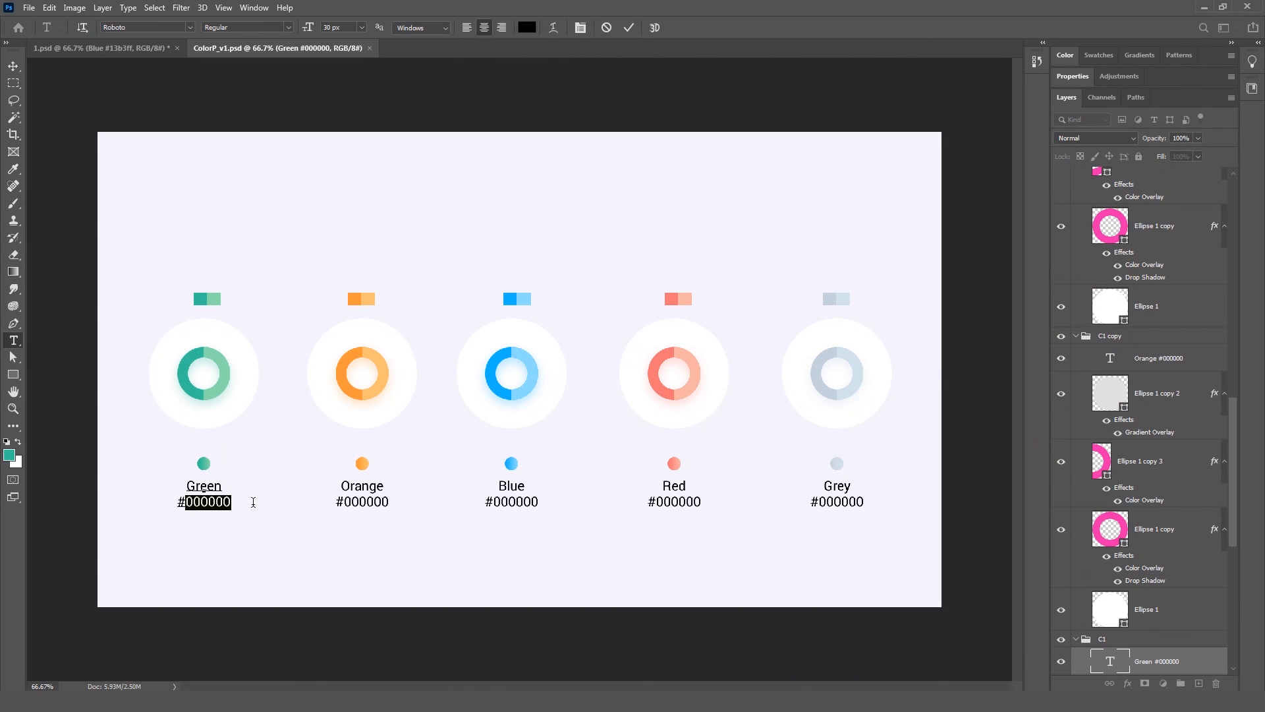
type("33bf9c")
left_click(13, 67)
Sample the darker orange of the second sample's ring as foreground color and set its label's hex code to #ff9738.
left_click(14, 342)
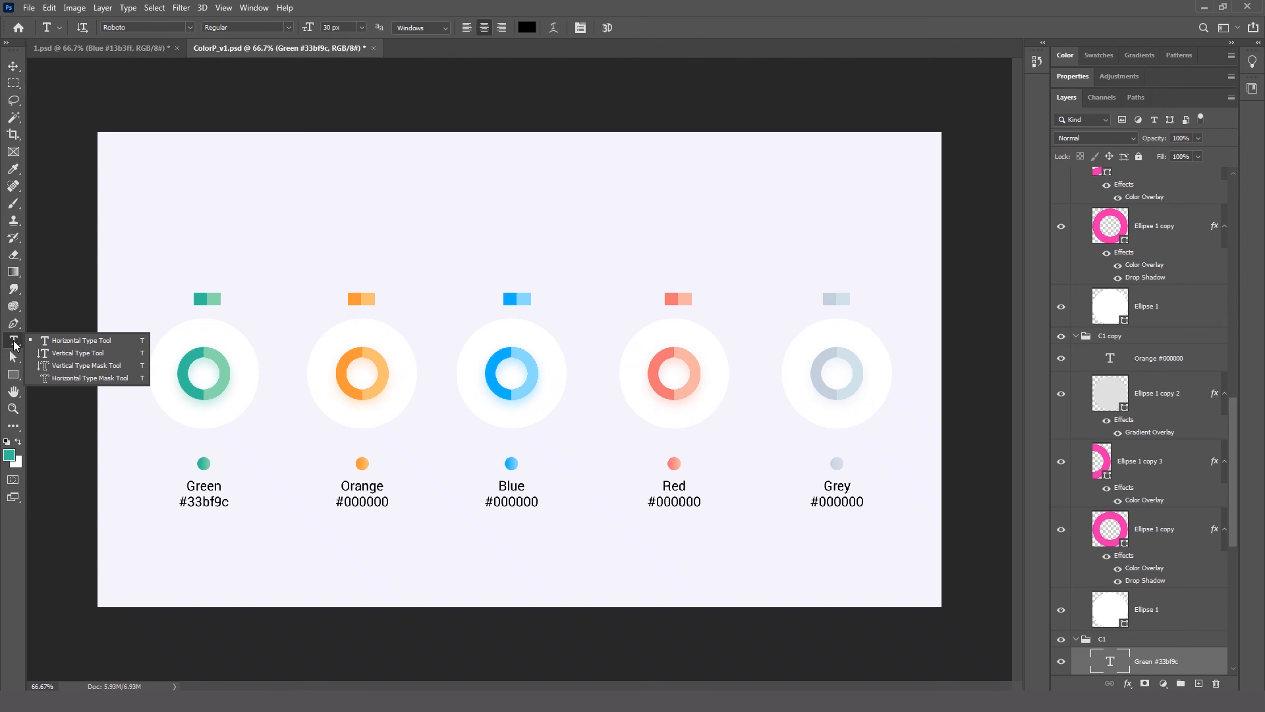
left_click(10, 456)
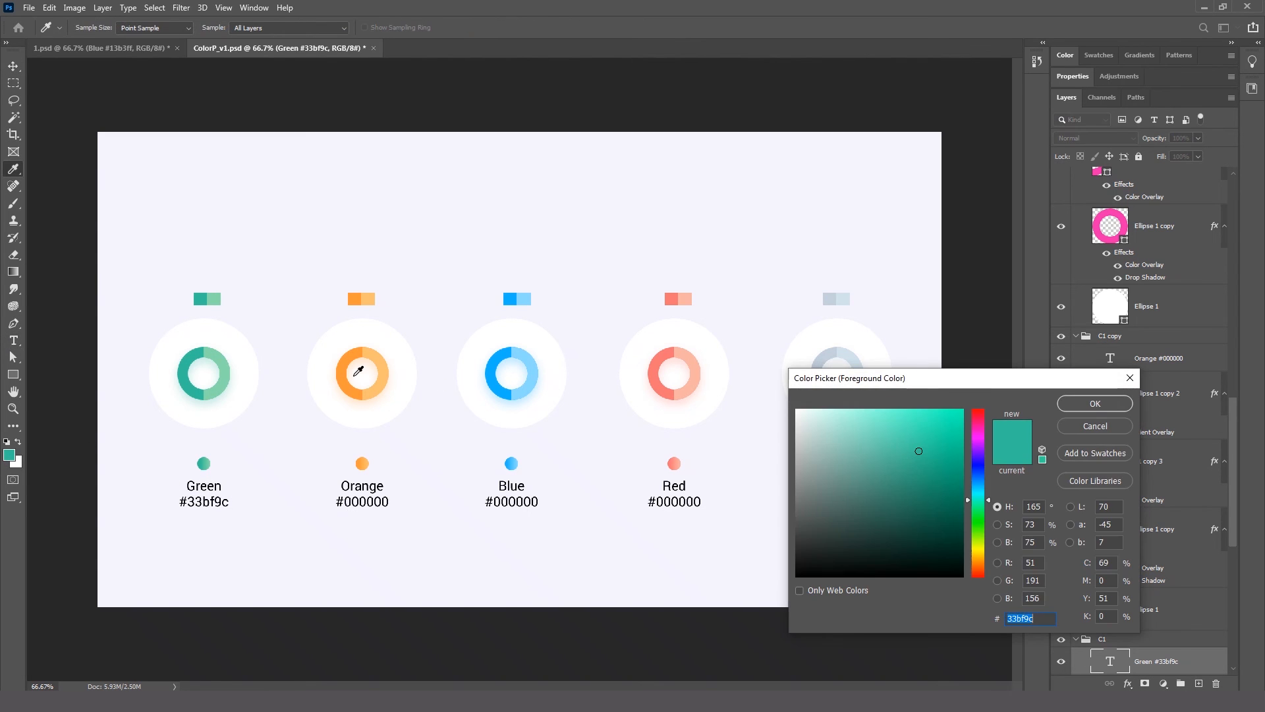
left_click(350, 355)
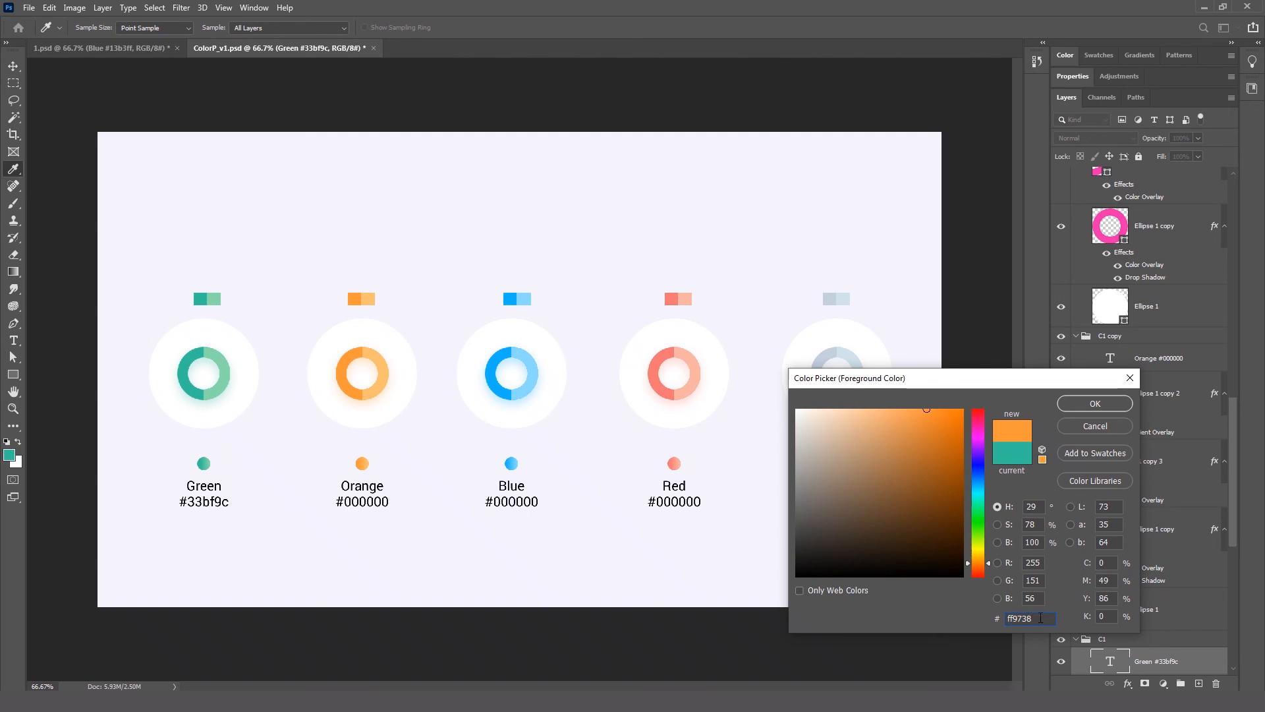
left_click(1082, 406)
left_click_drag(367, 501, 433, 502)
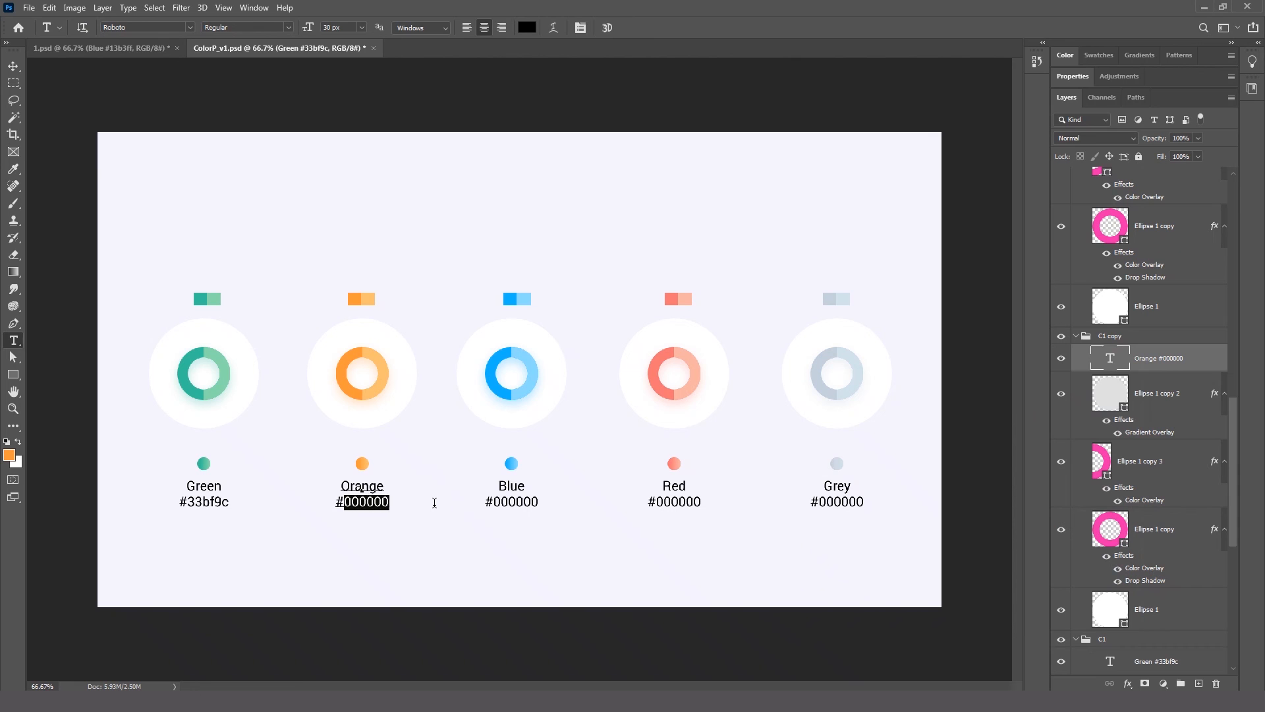
type("ff9738")
key("ctrl+Return")
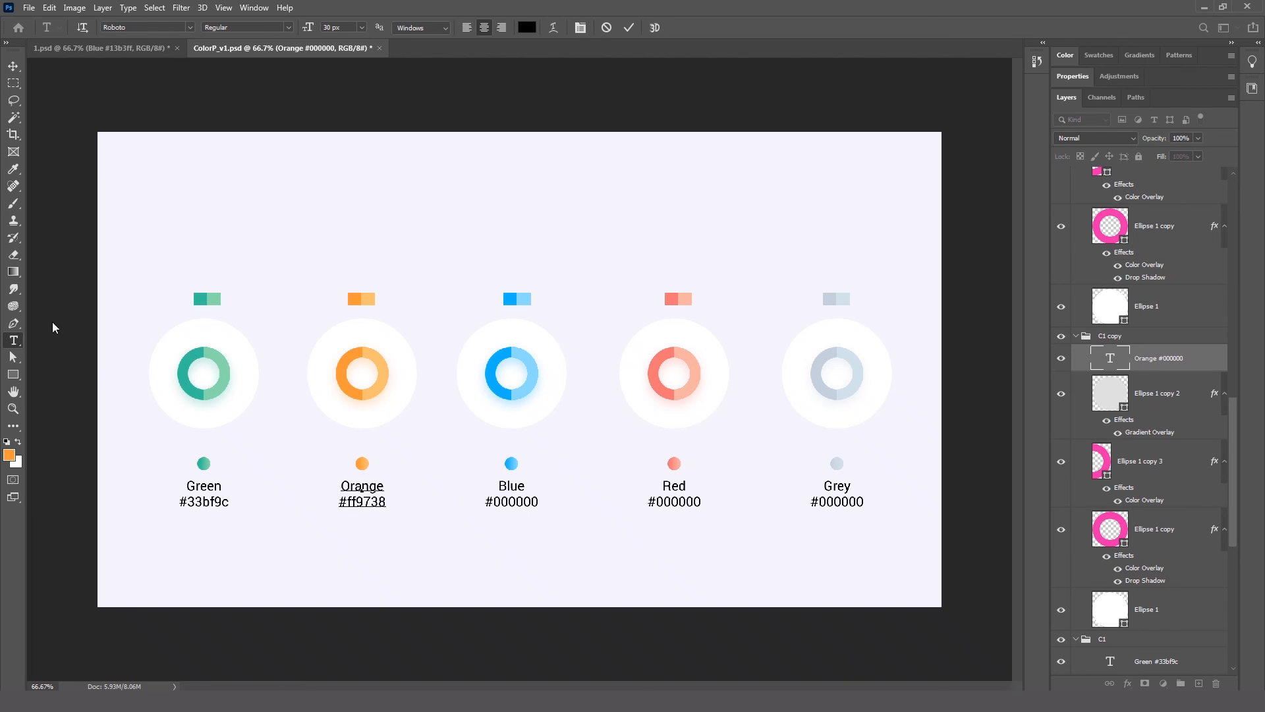
Set the Blue, Red and Grey labels' hex codes to #13b3ff, #f37372 and #c4d0dd, and reduce all five labels' opacity to 70%.
left_click_drag(494, 503, 554, 502)
type("13b3ff")
left_click(9, 454)
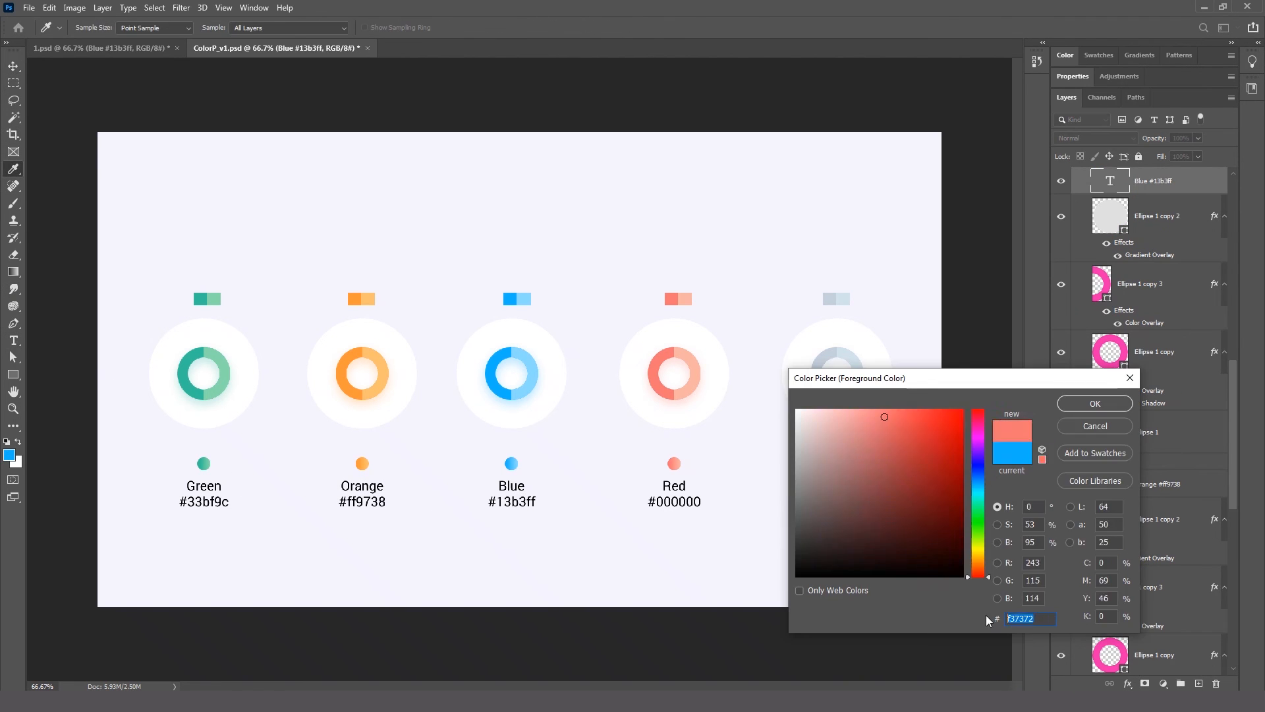
left_click_drag(656, 502, 715, 502)
type("f37372")
left_click(9, 455)
left_click_drag(819, 502, 877, 502)
type("c4d0dd")
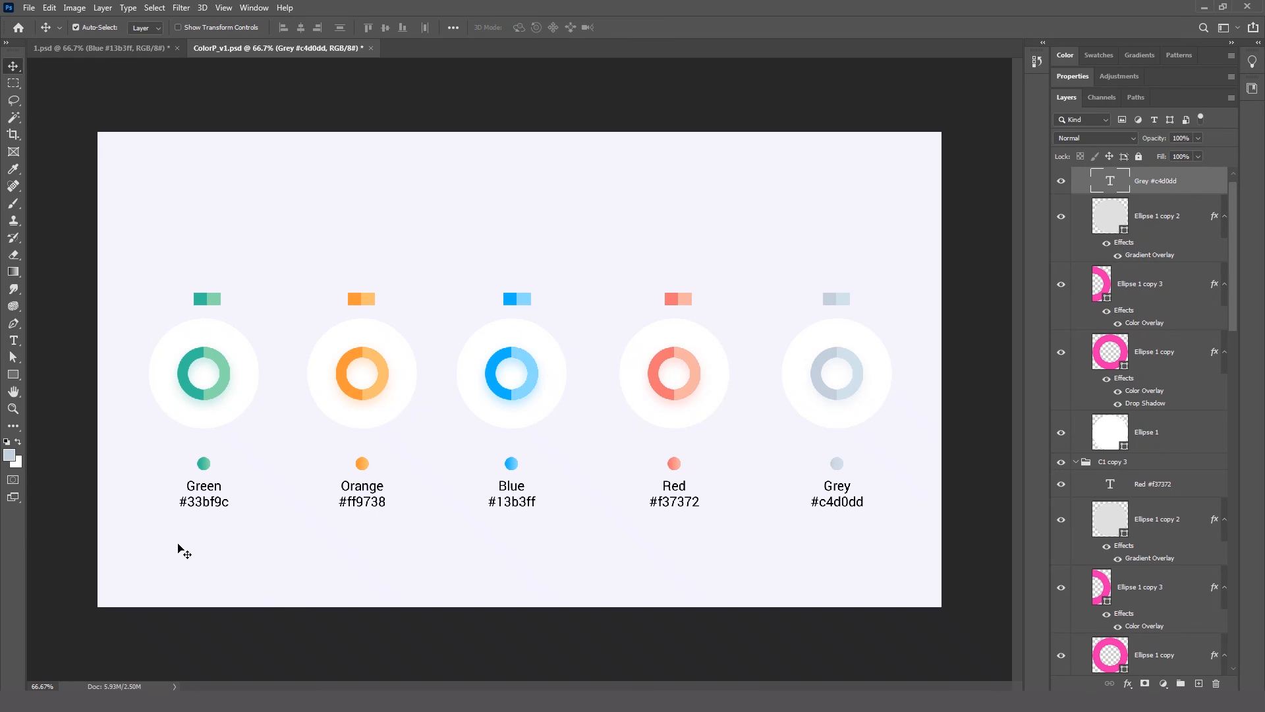
left_click_drag(178, 547, 857, 491)
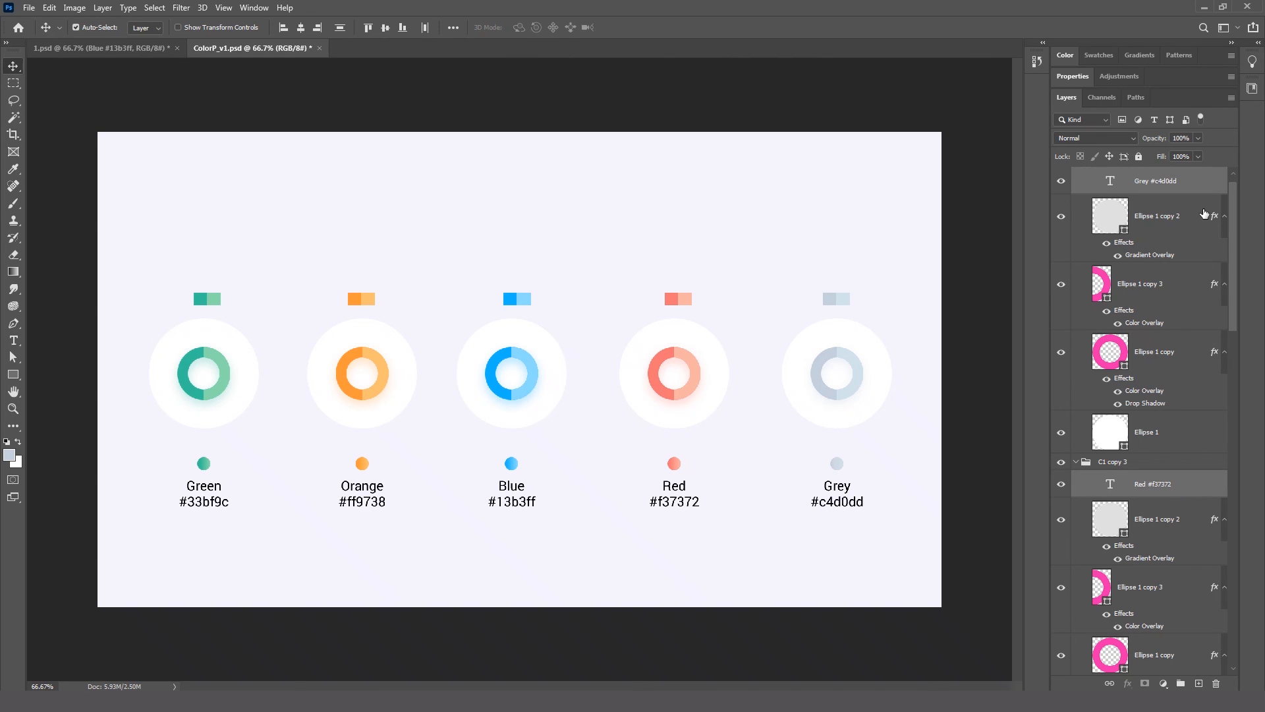
key("7")
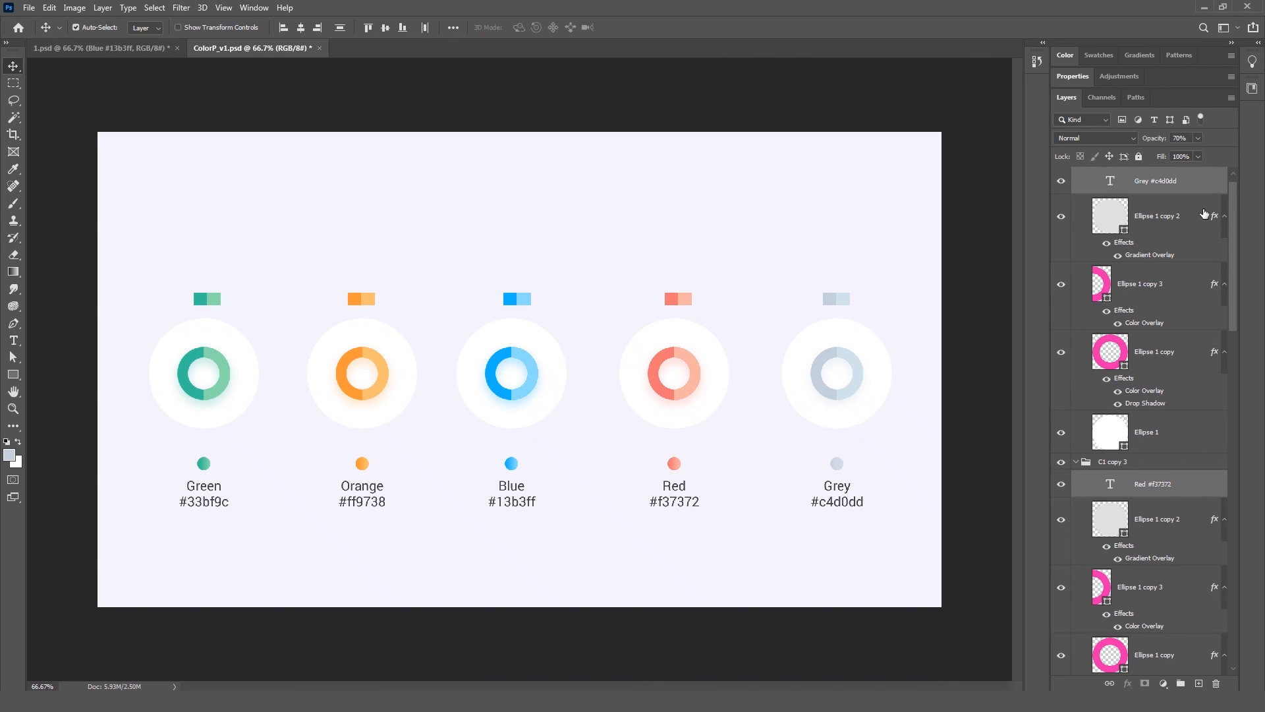
Delete Group 2 with the small color swatches above the samples, and save the document.
left_click(371, 300)
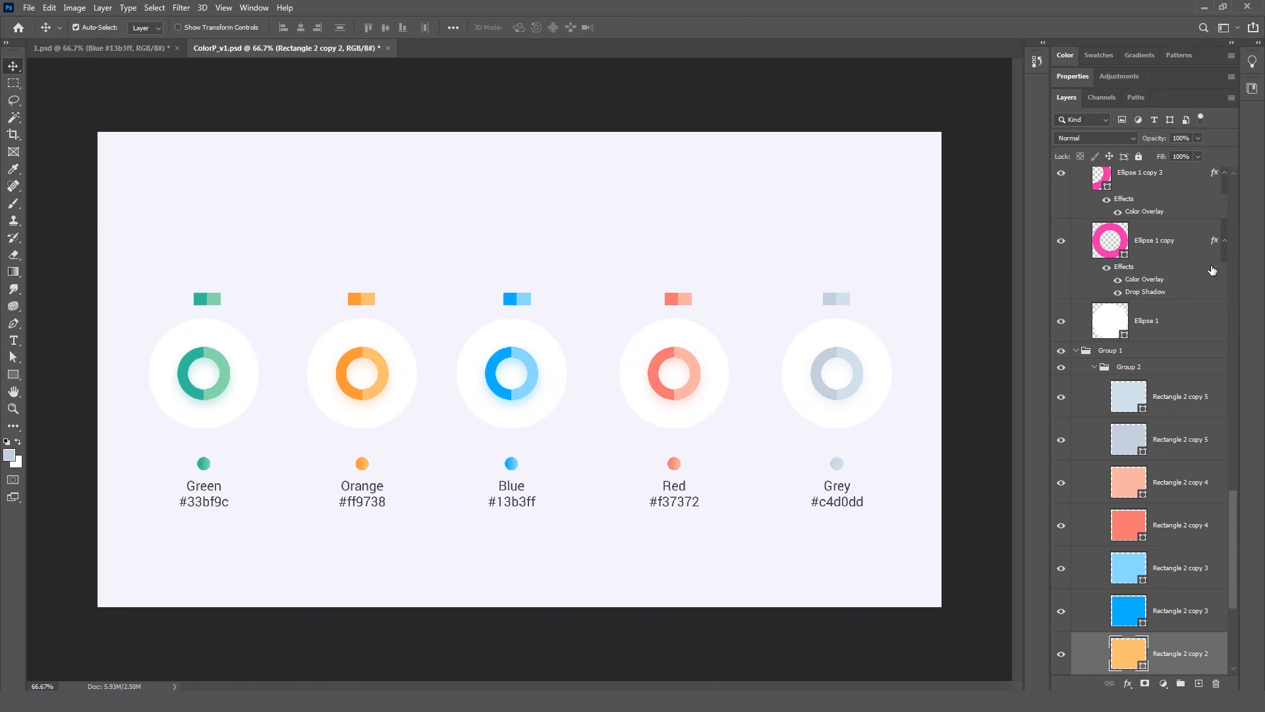
left_click(1094, 367)
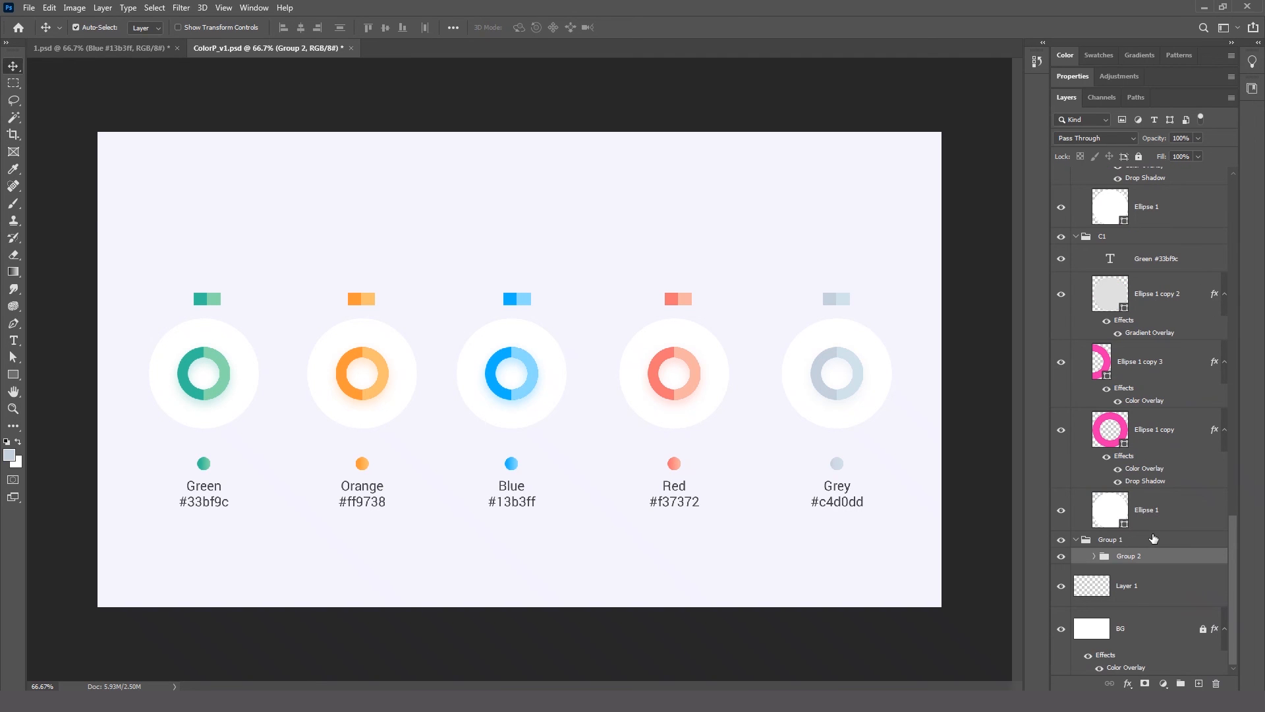
key("Delete")
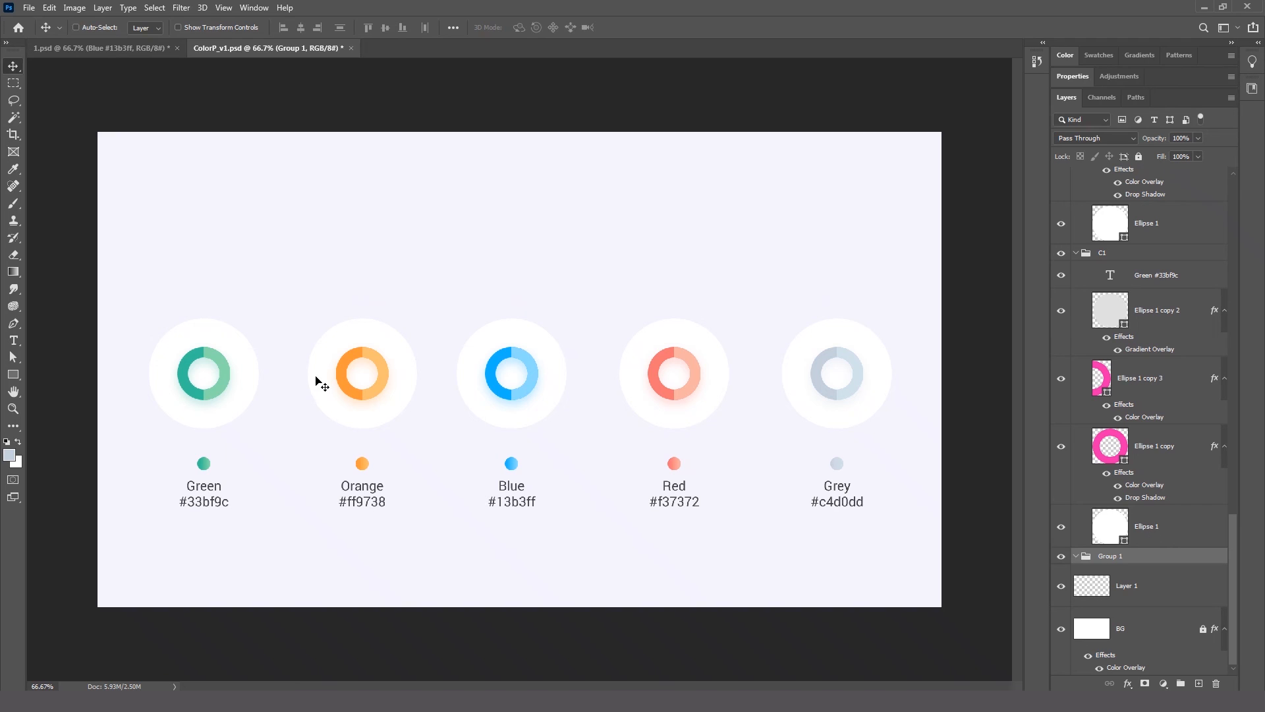
key("ctrl+s")
Collapse all layer groups, and rename the C1 copy and C1 copy 2 groups as C2 and C3.
scroll(1233, 541, "up", 15)
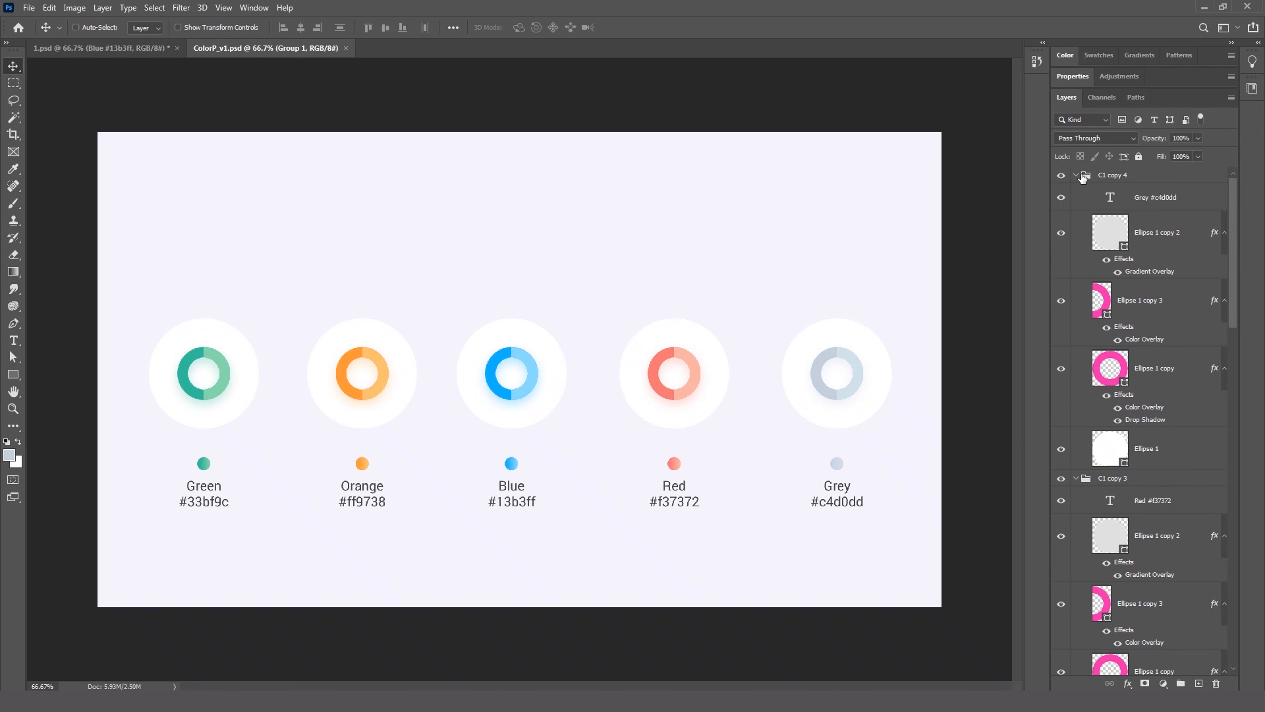
left_click(1076, 176, "ctrl")
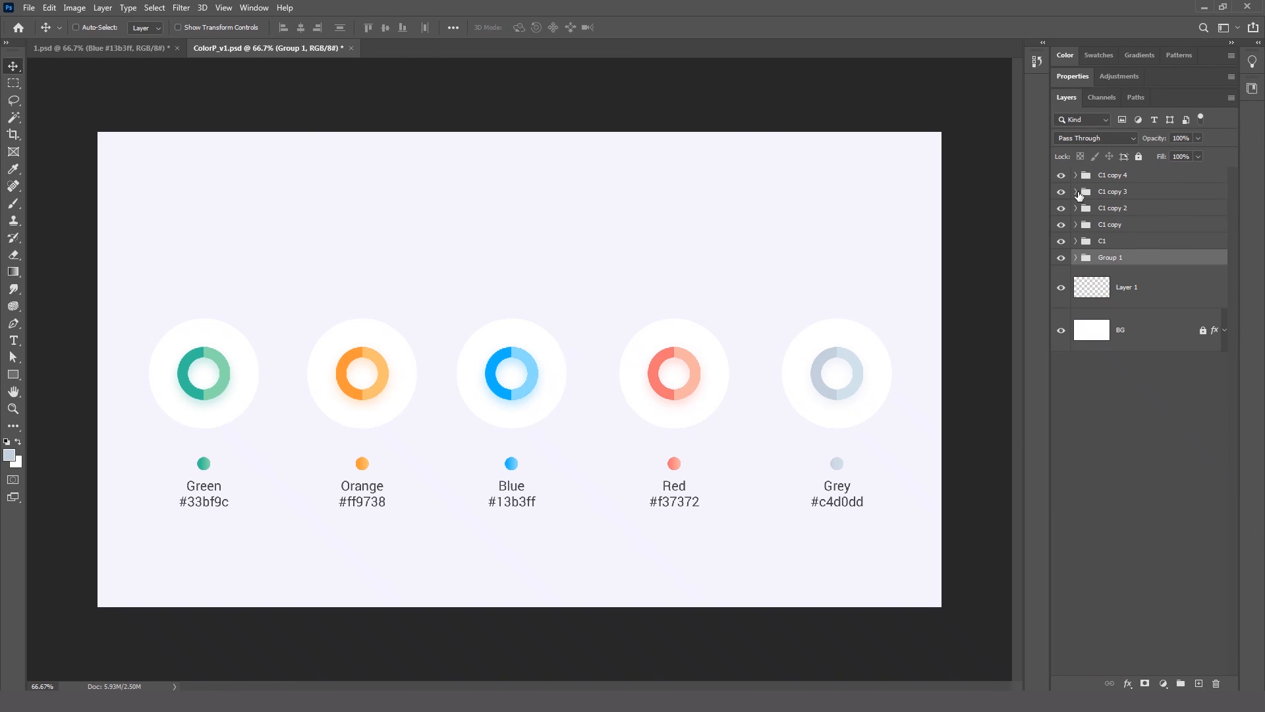
left_click(1114, 244)
double_click(1107, 225)
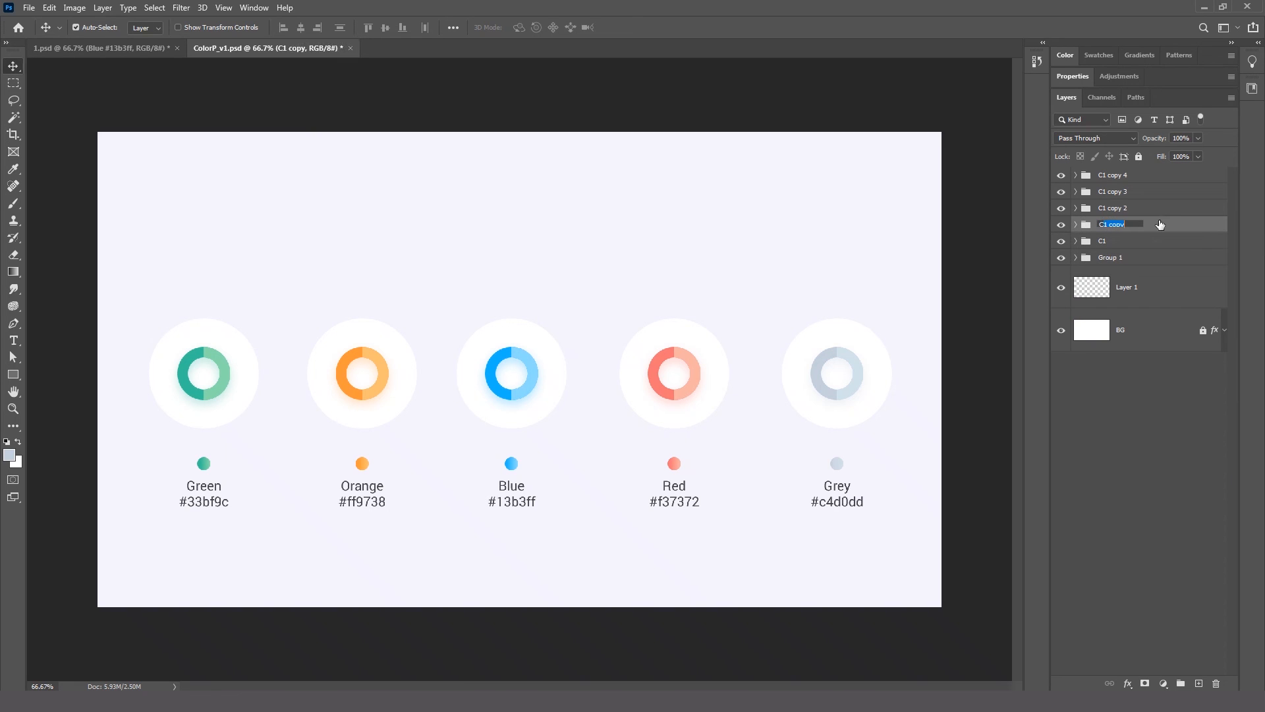
type("C2")
key("Return")
left_click(1111, 209)
double_click(1107, 210)
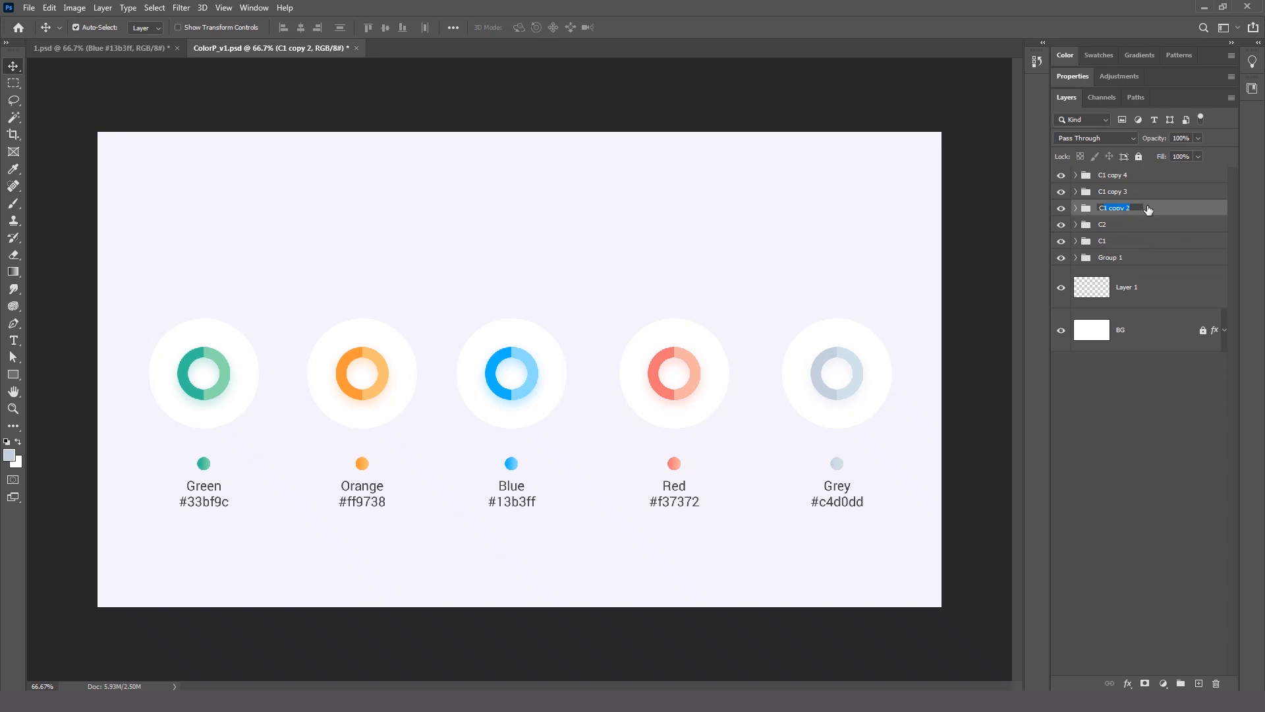
type("C3")
key("Return")
Rename the C1 copy 3 and C1 copy 4 groups as C4 and C5.
left_click(1121, 195)
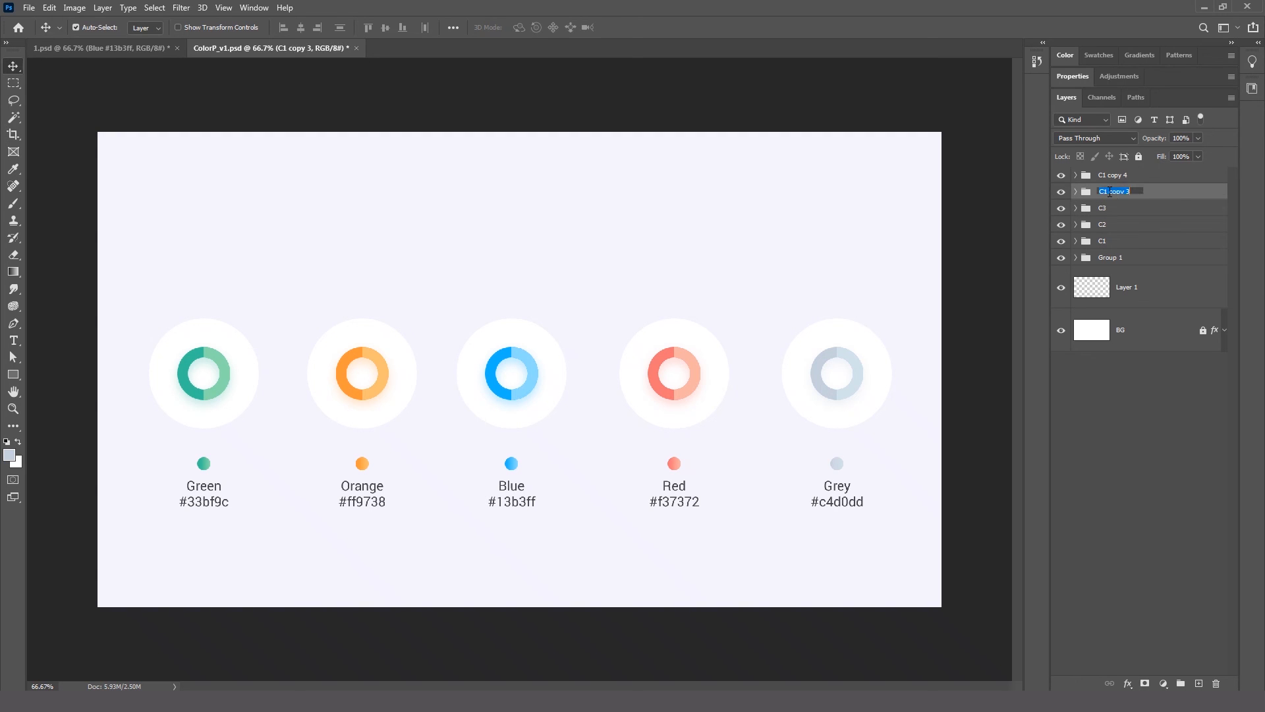
double_click(1117, 192)
type("C4")
key("Return")
double_click(1111, 175)
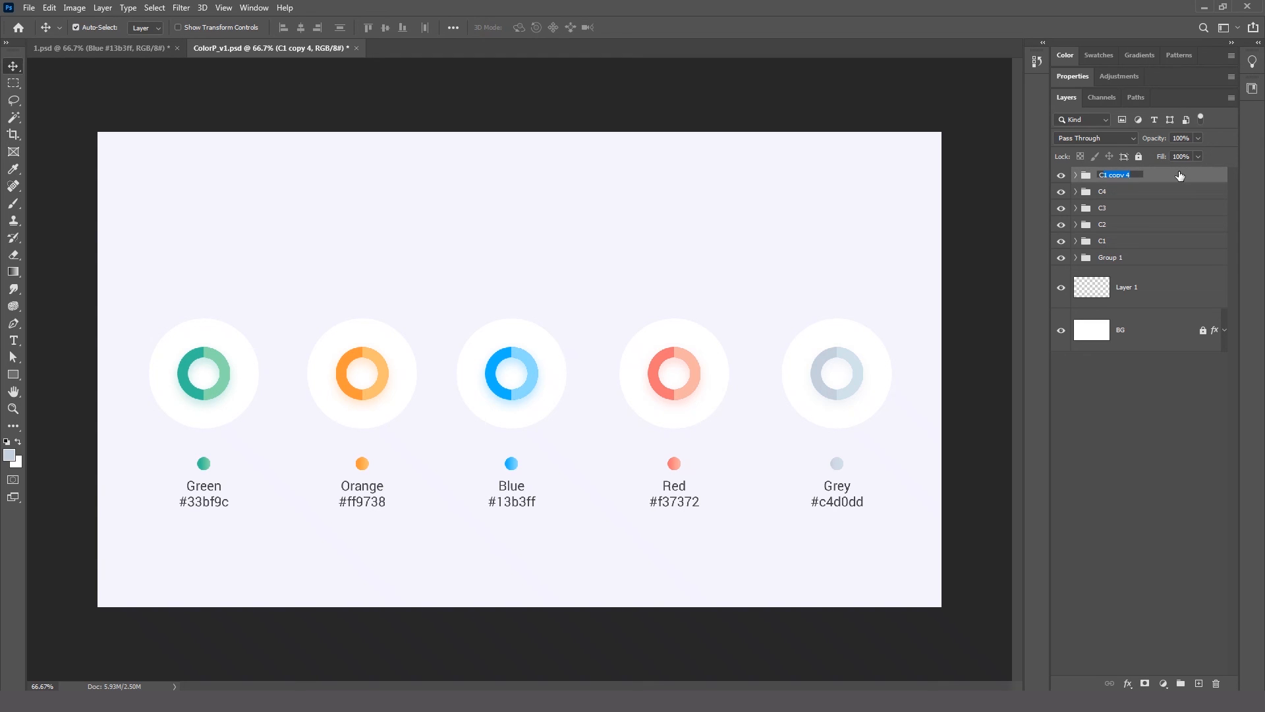
type("C5")
key("Return")
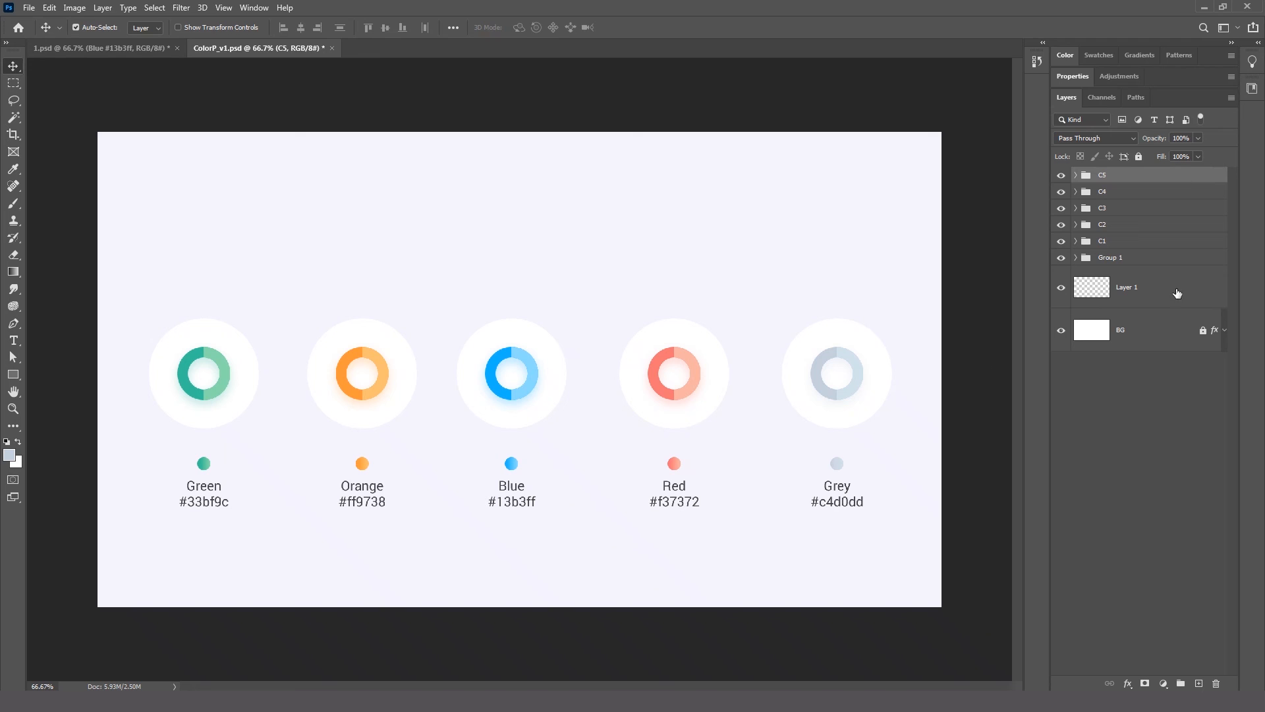
Center the sample groups C1 to C5 vertically on the whole canvas and space them evenly across it.
left_click(1135, 244, "shift")
key("ctrl+a")
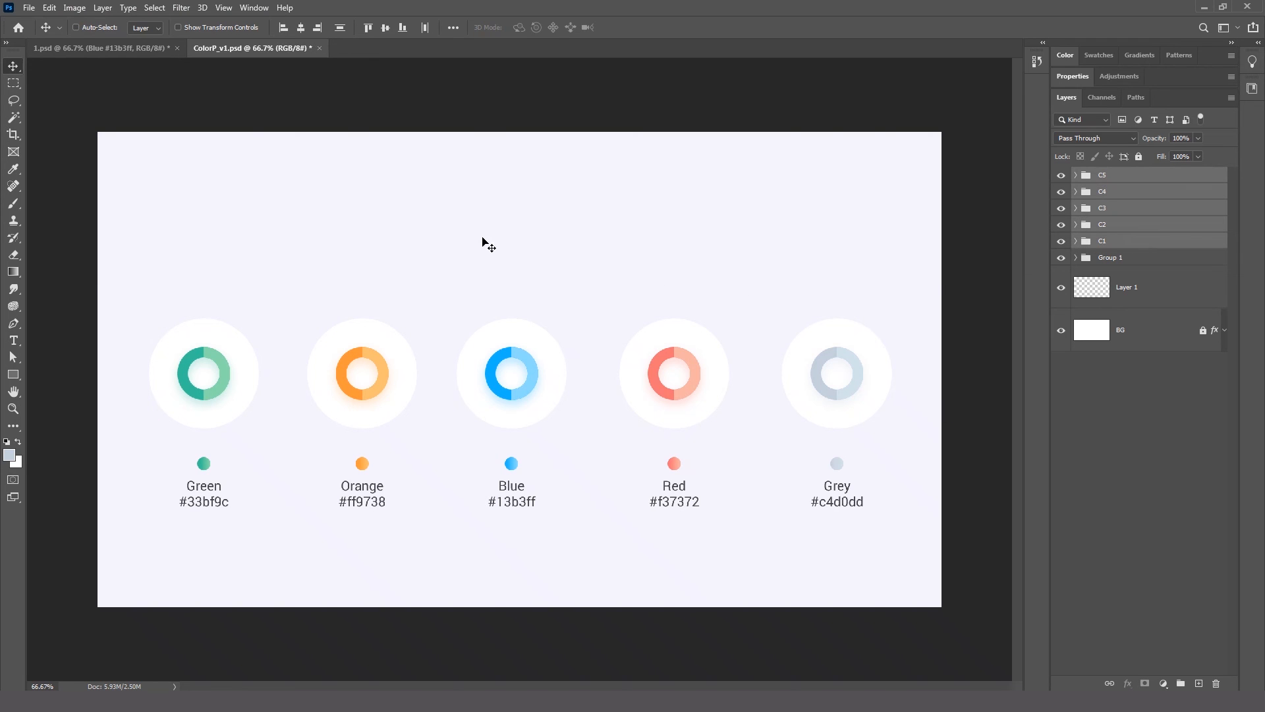
left_click(386, 28)
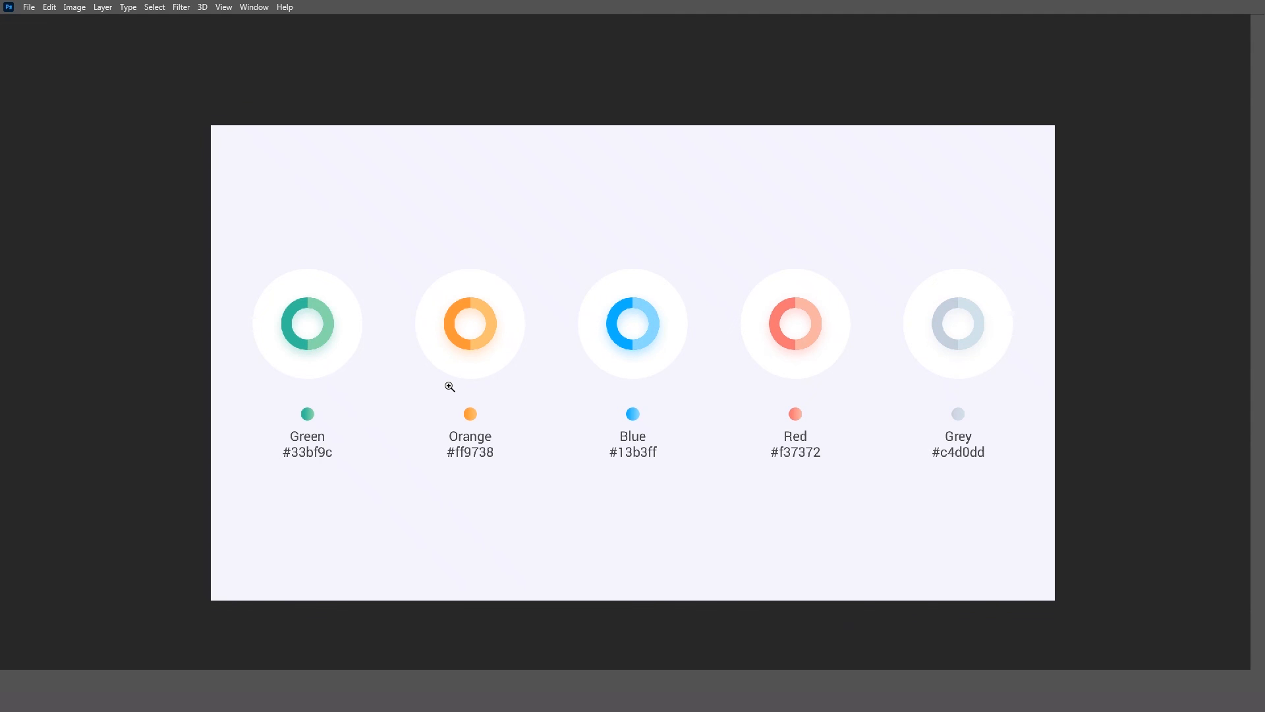
left_click(449, 387)
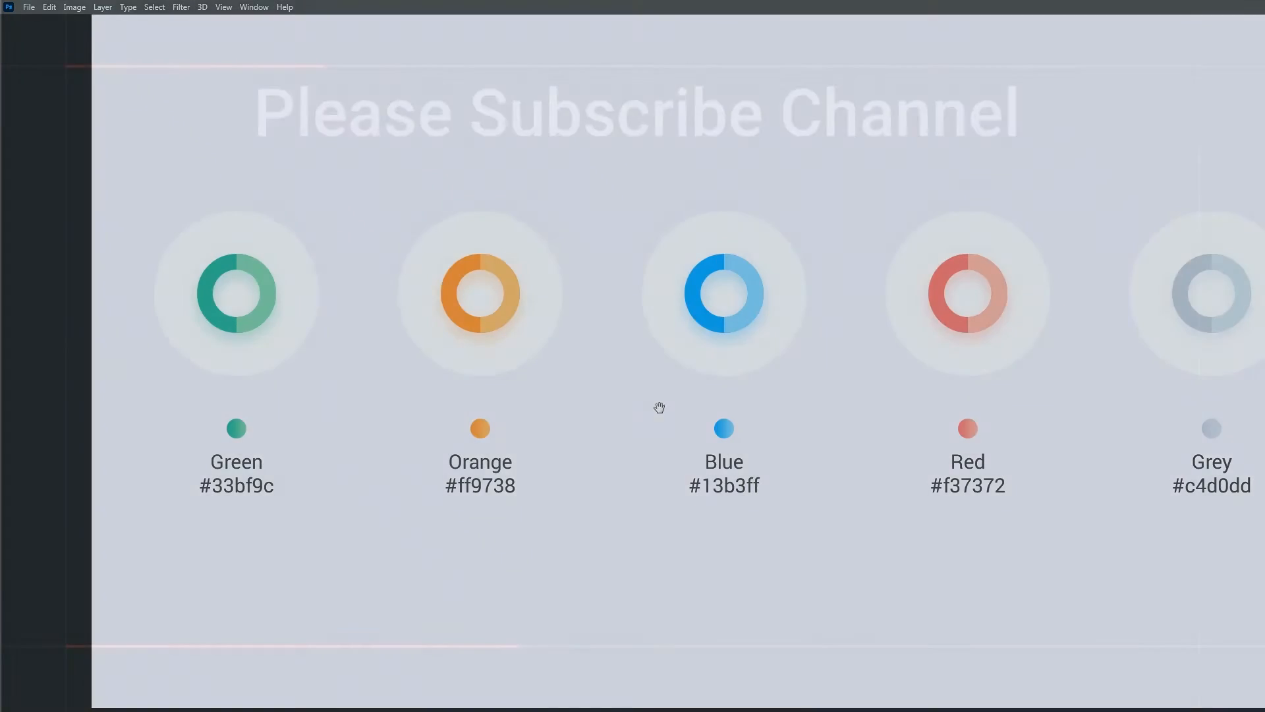